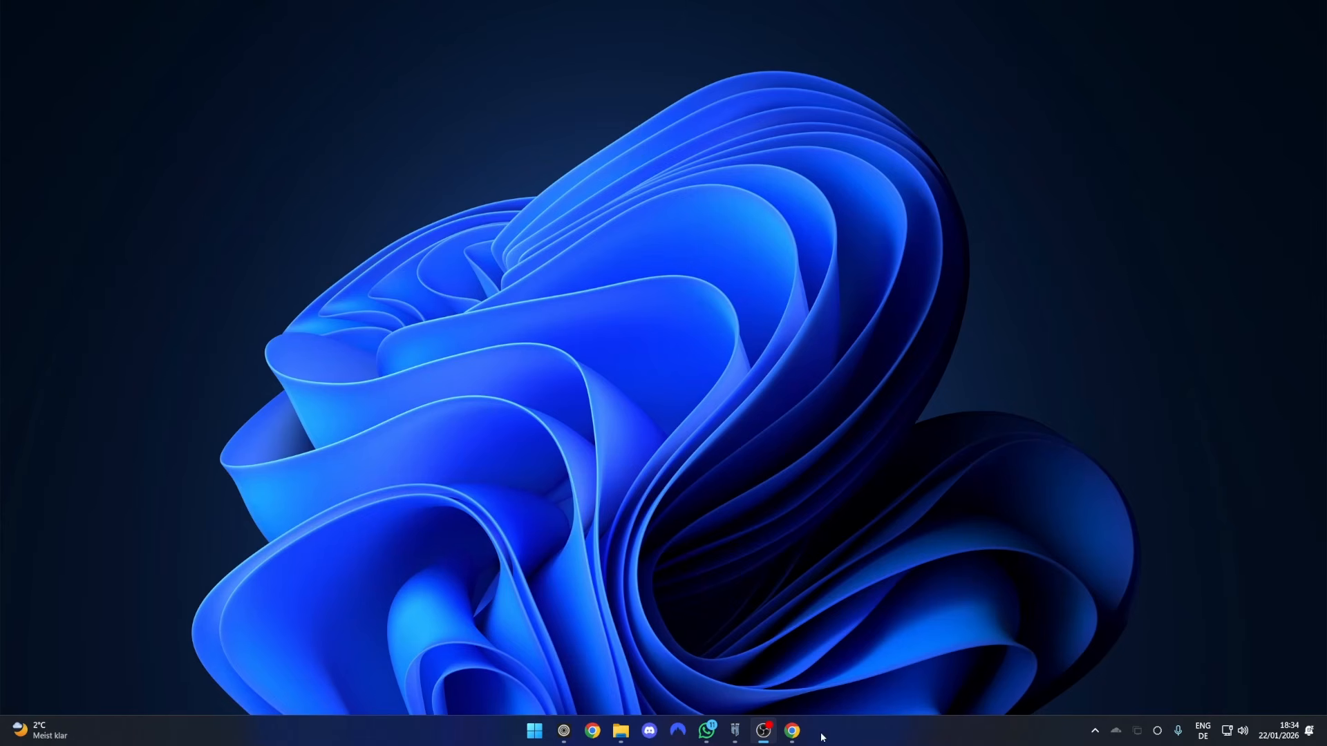
Switch to the Blockbench website in Chrome and go to its download page.
click(791, 730)
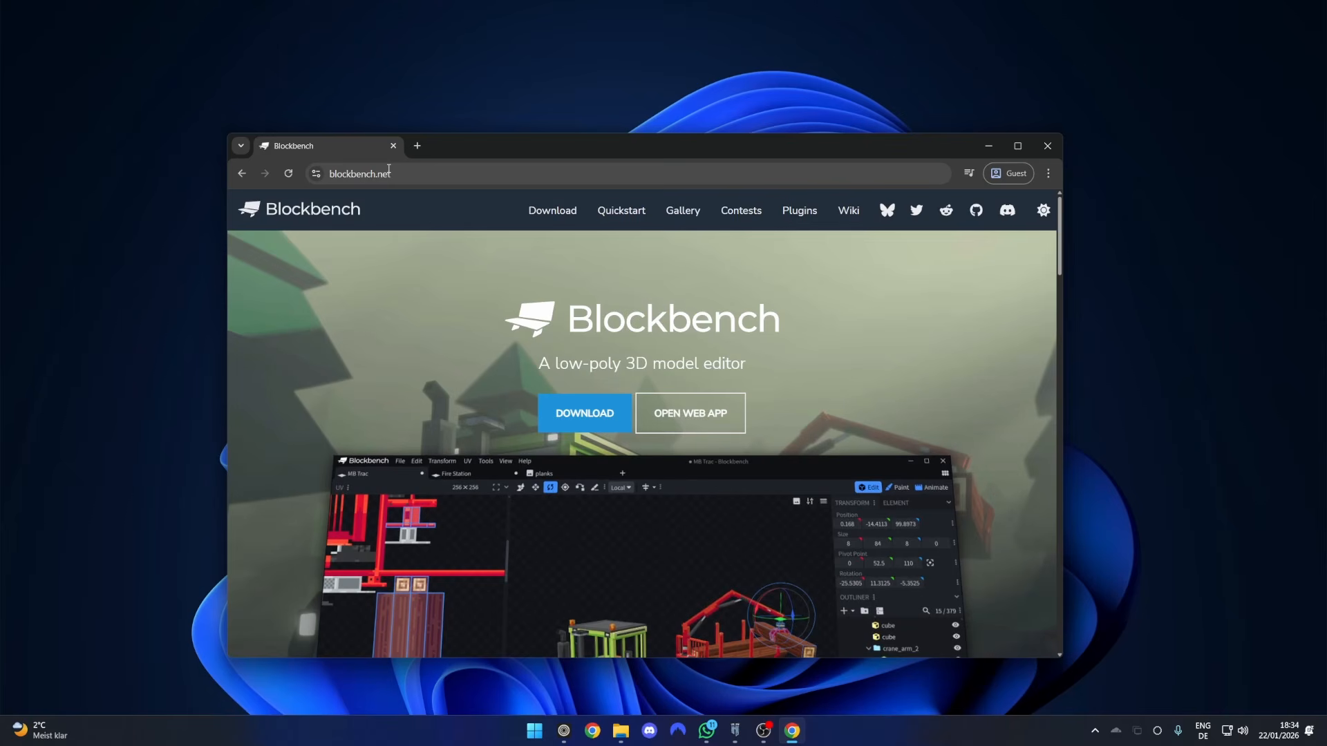
click(598, 408)
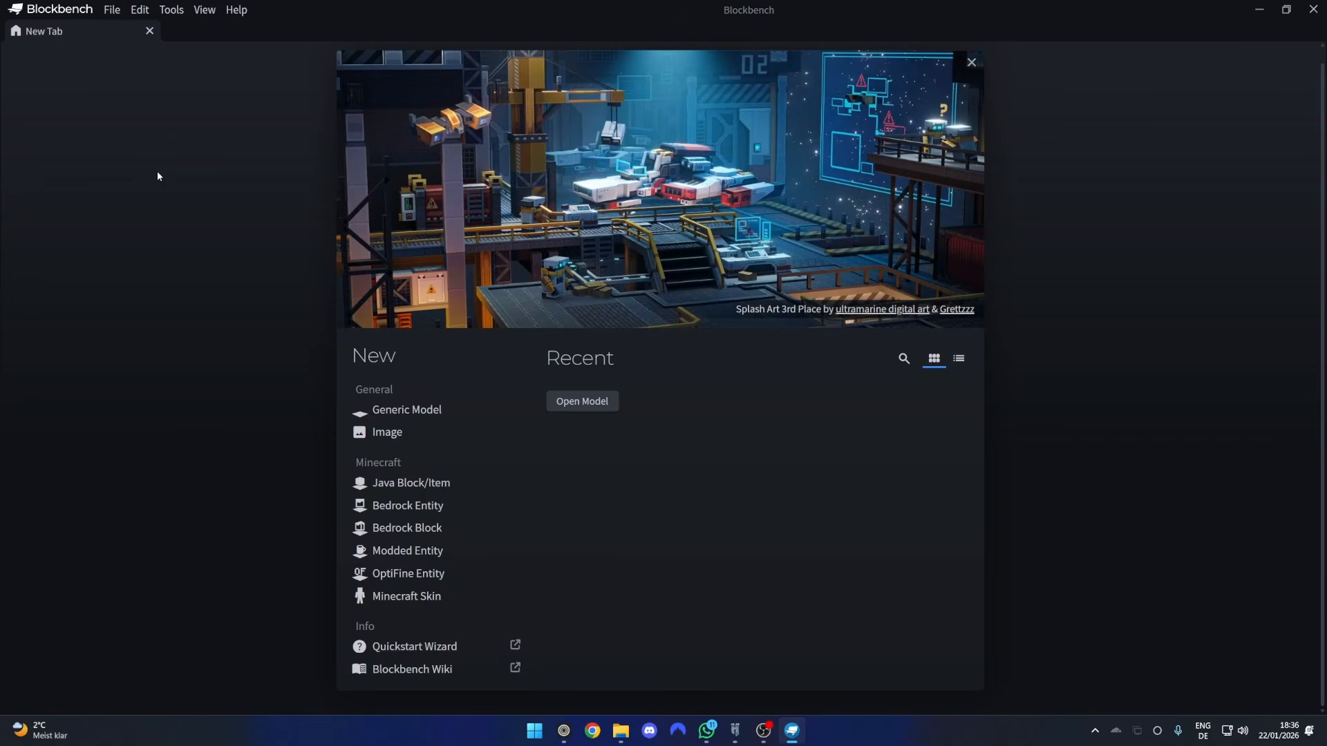
In Blockbench, install the Hytale Models plugin, check it among the installed plugins, and close the plugin manager.
click(111, 10)
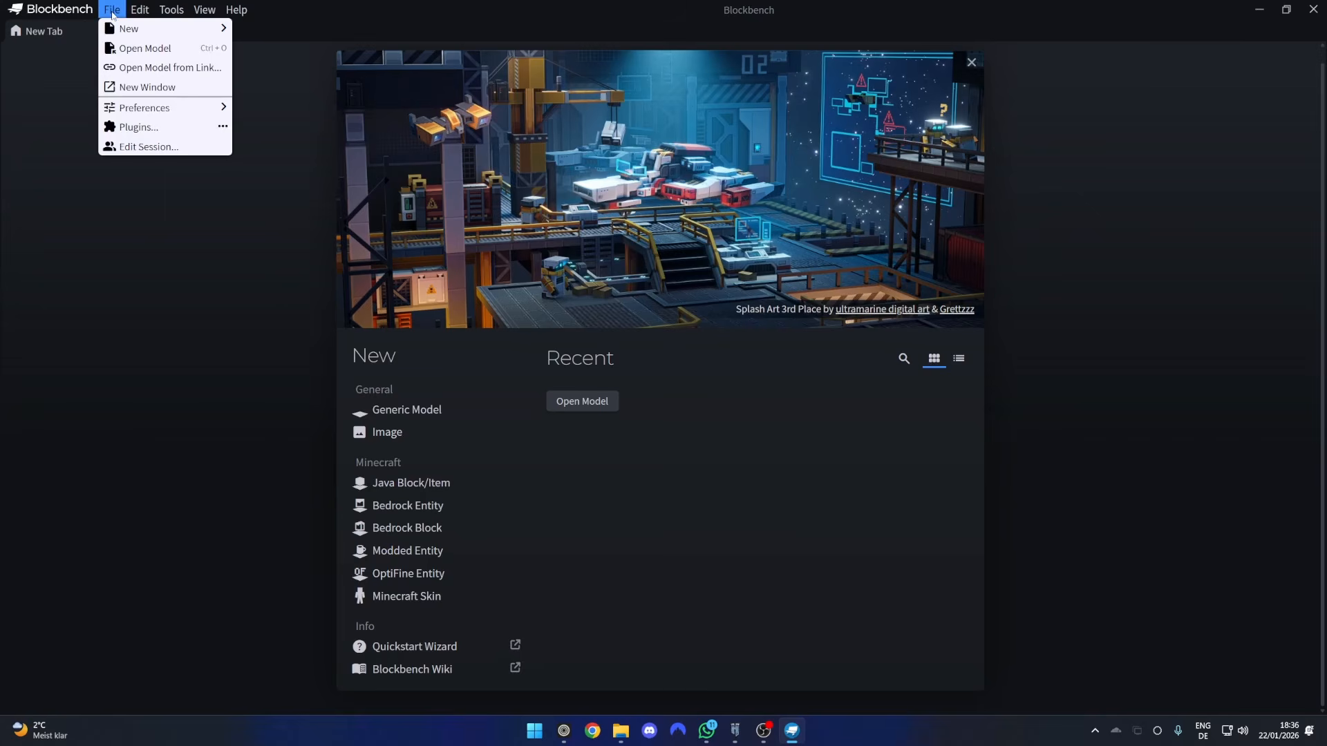
click(135, 126)
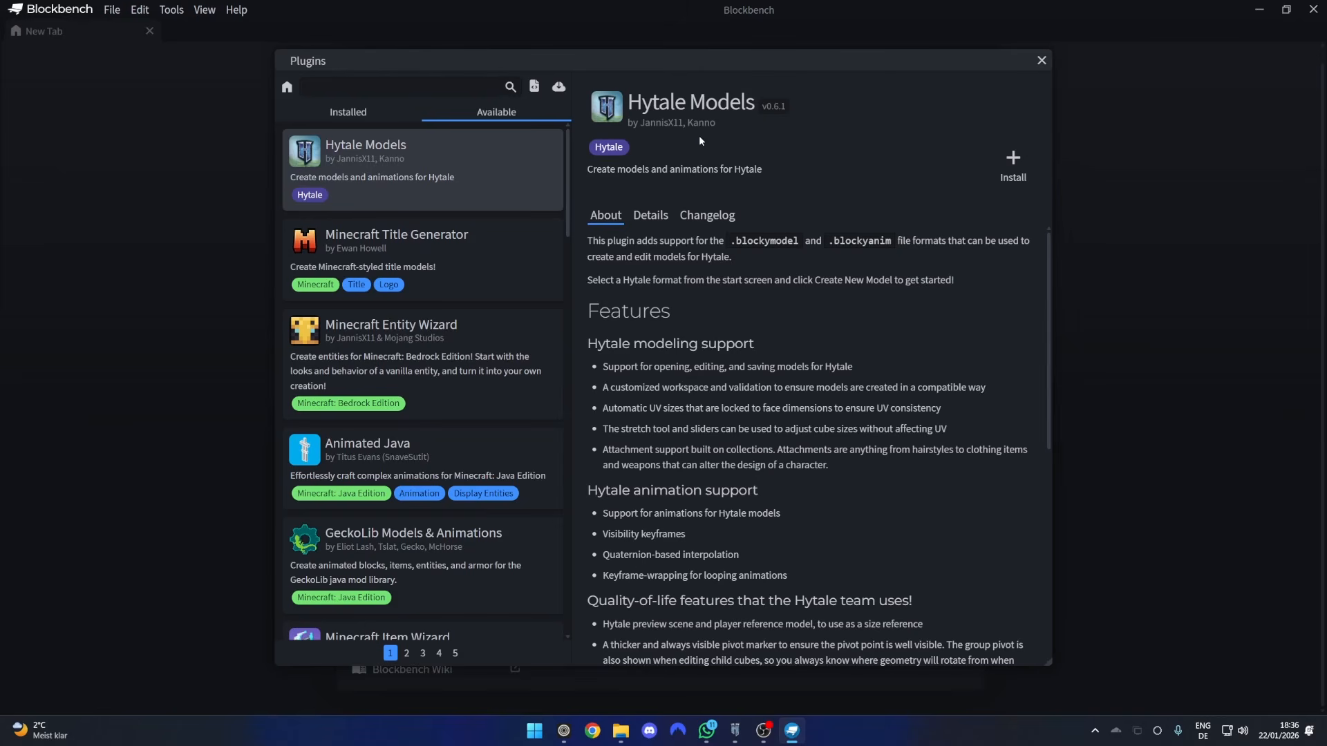
click(1012, 164)
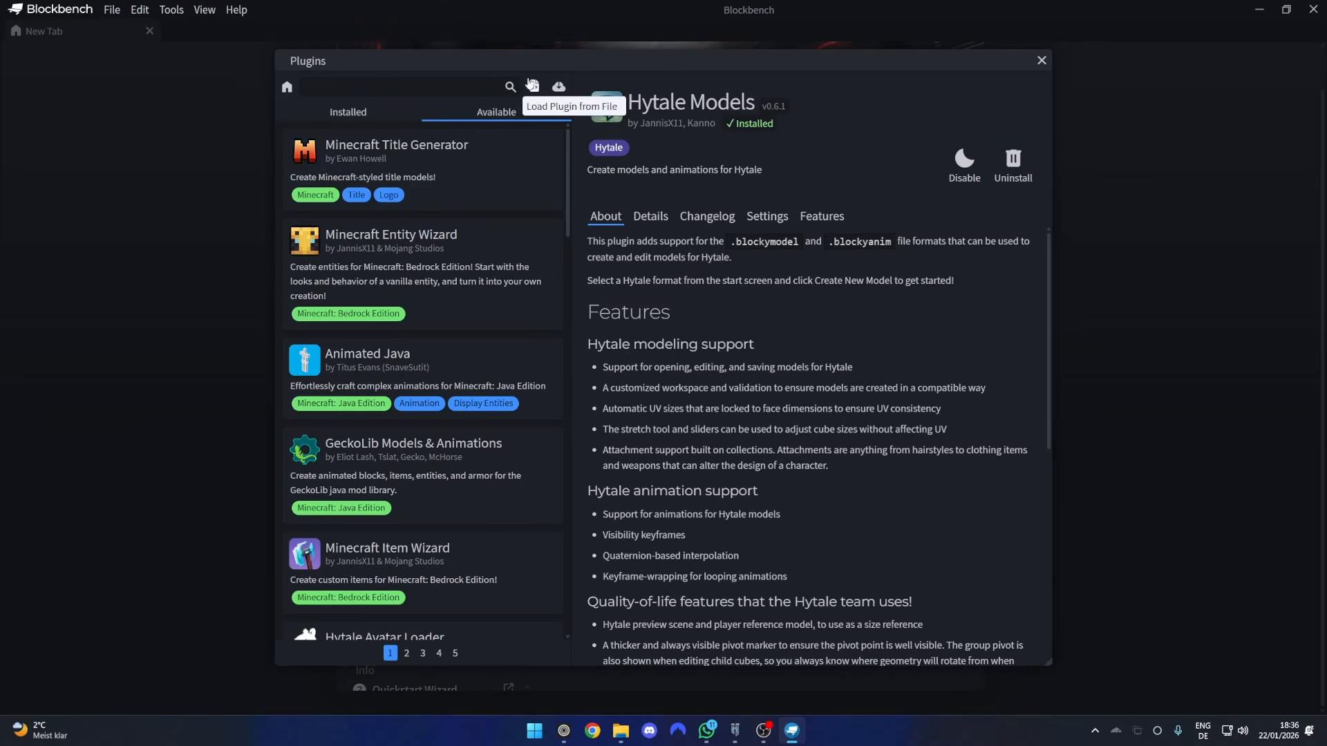
click(358, 113)
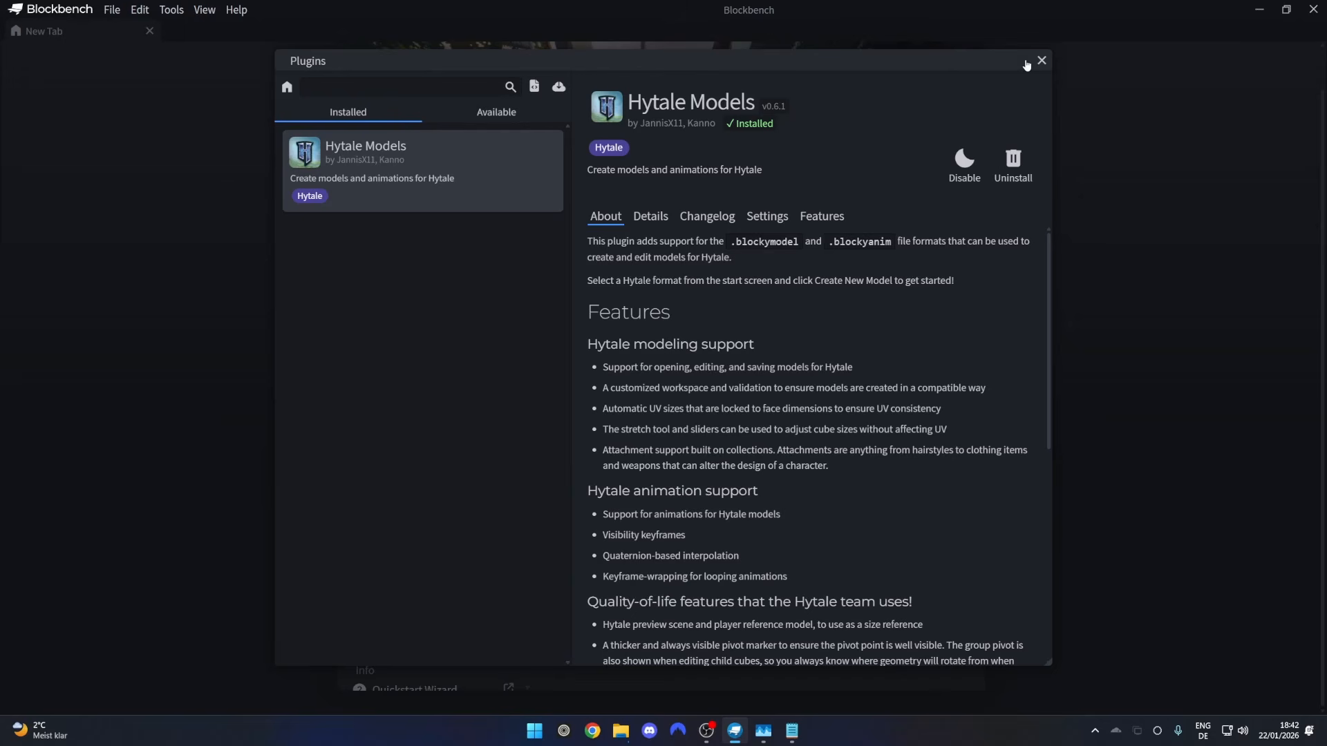
click(1042, 61)
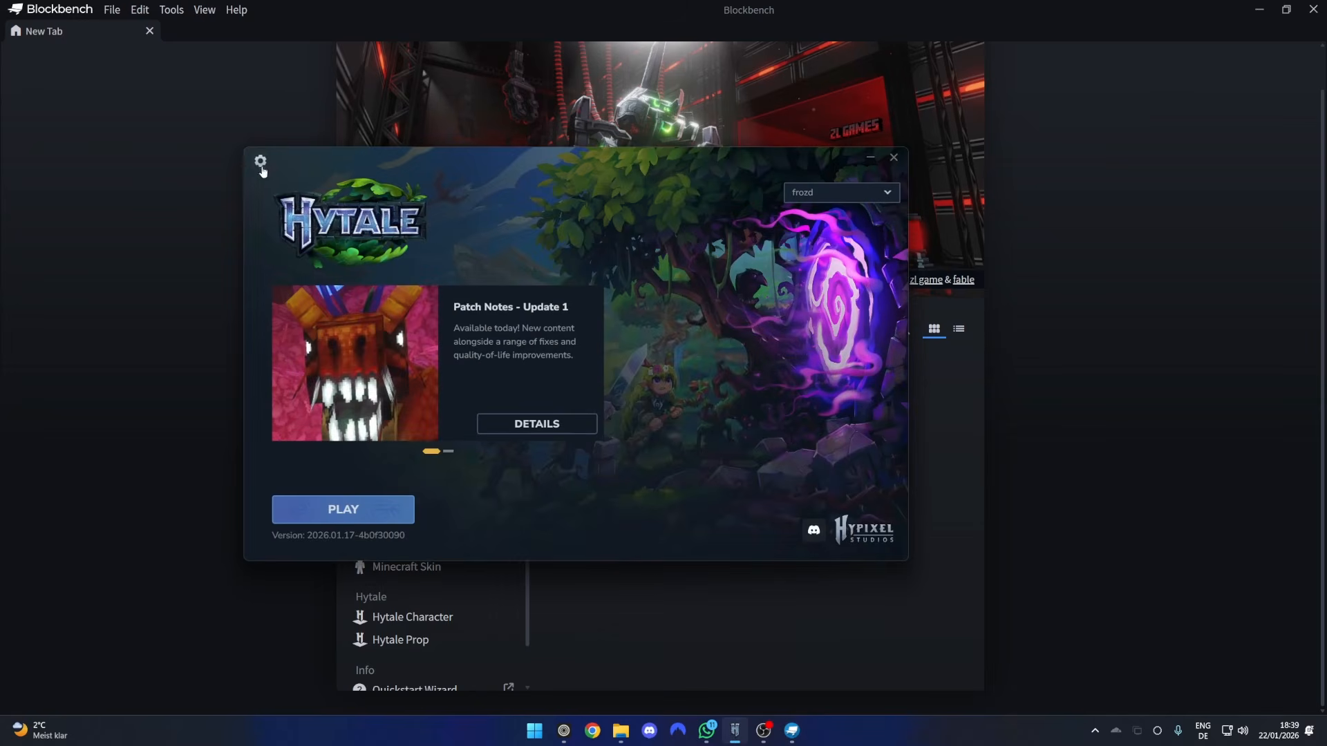
Open the Hytale game directory in File Explorer from the Hytale launcher's settings.
click(261, 162)
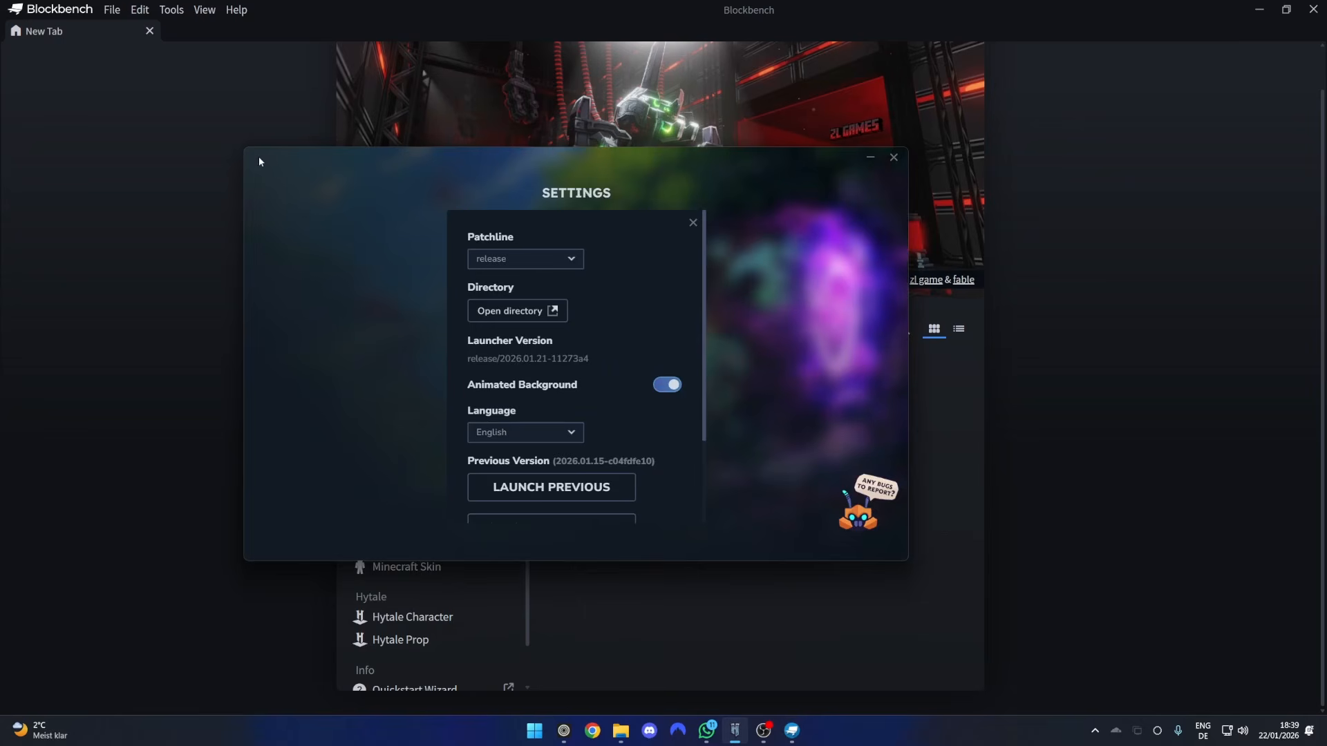
click(506, 311)
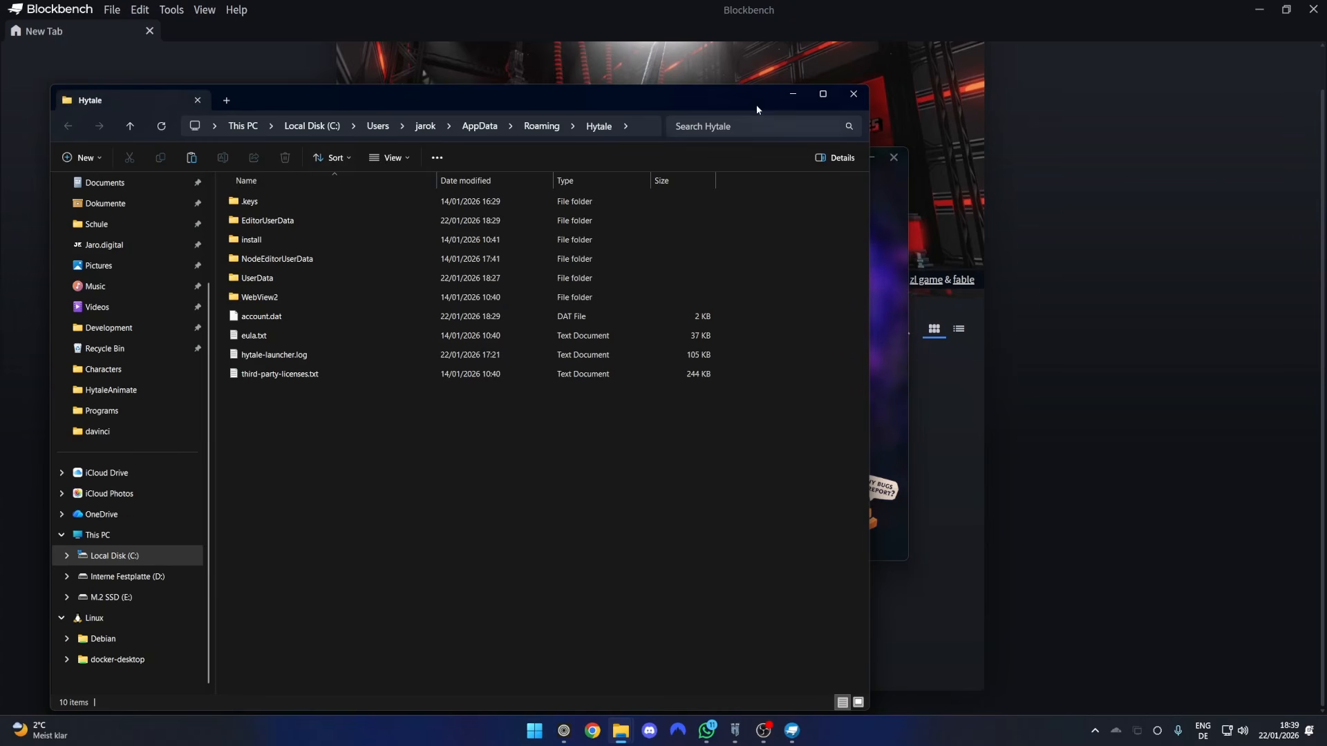
click(854, 94)
click(621, 731)
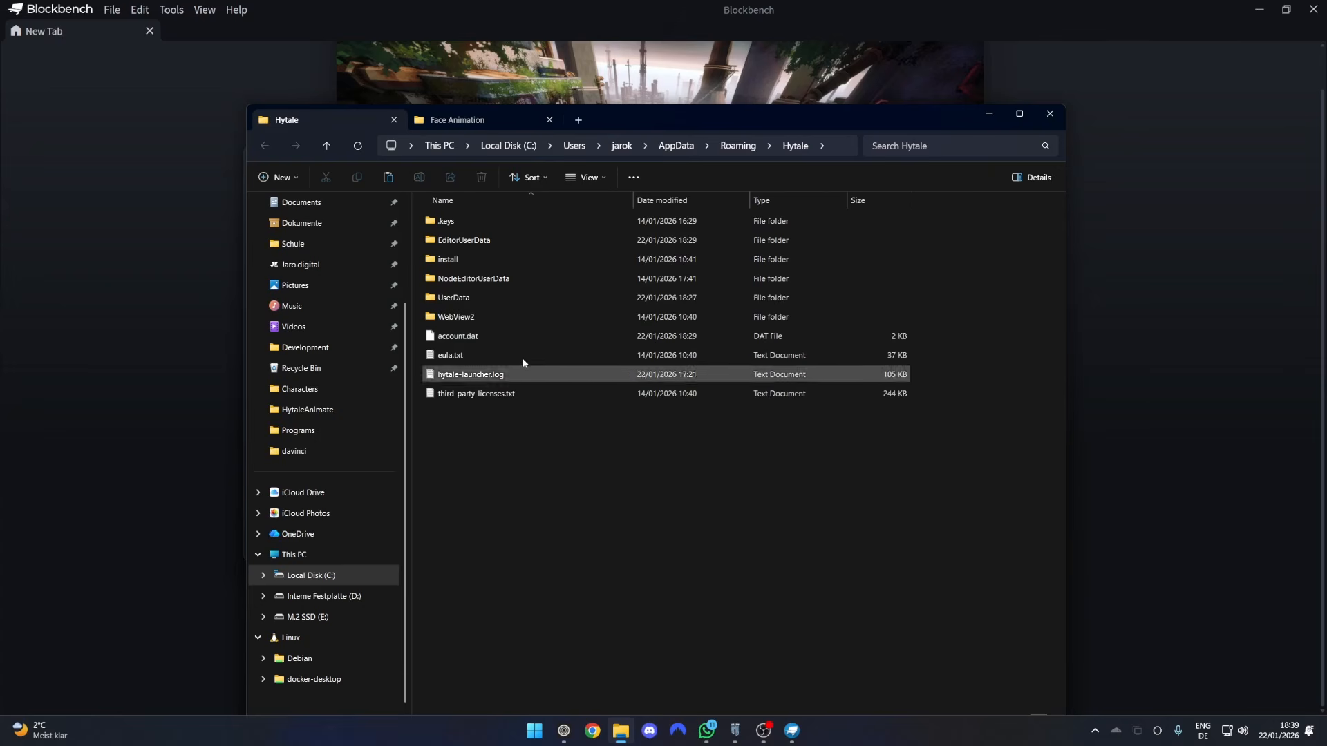
Browse from the Hytale directory to install > release > package > game > latest.
double_click(474, 260)
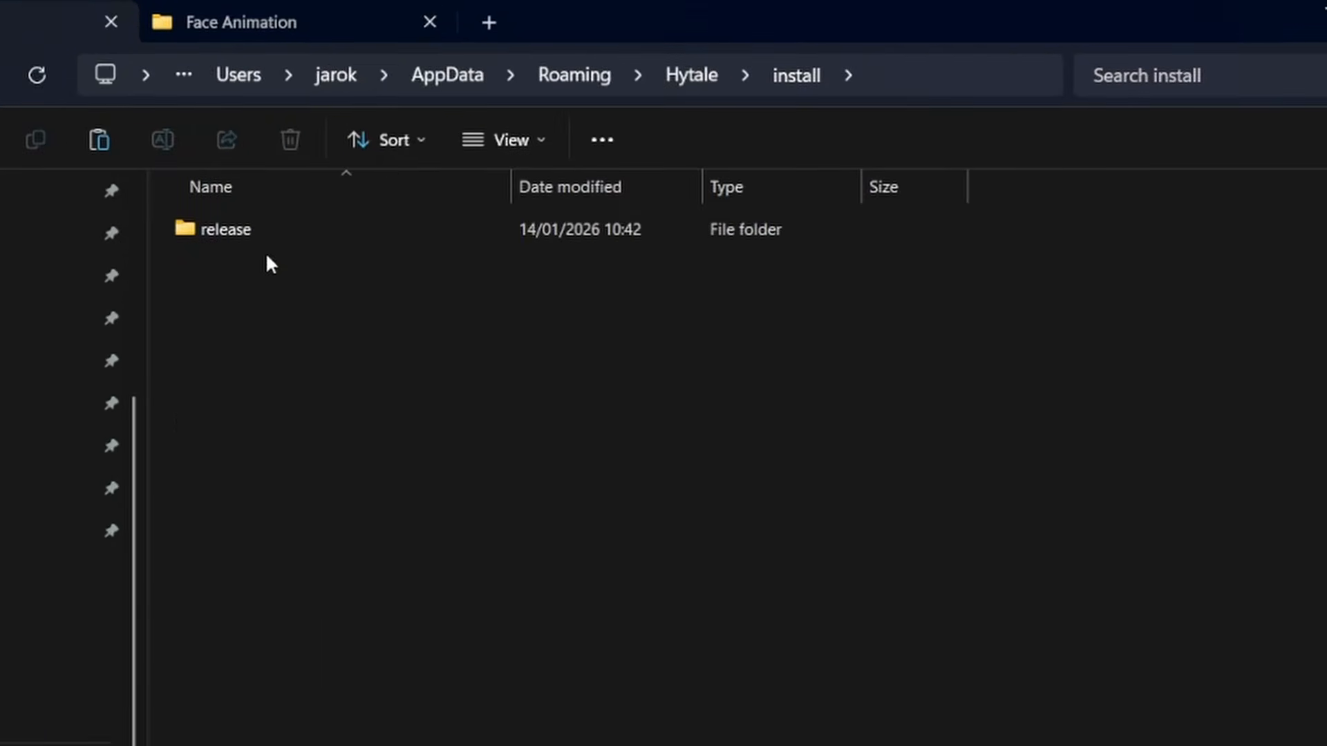
double_click(263, 239)
double_click(257, 234)
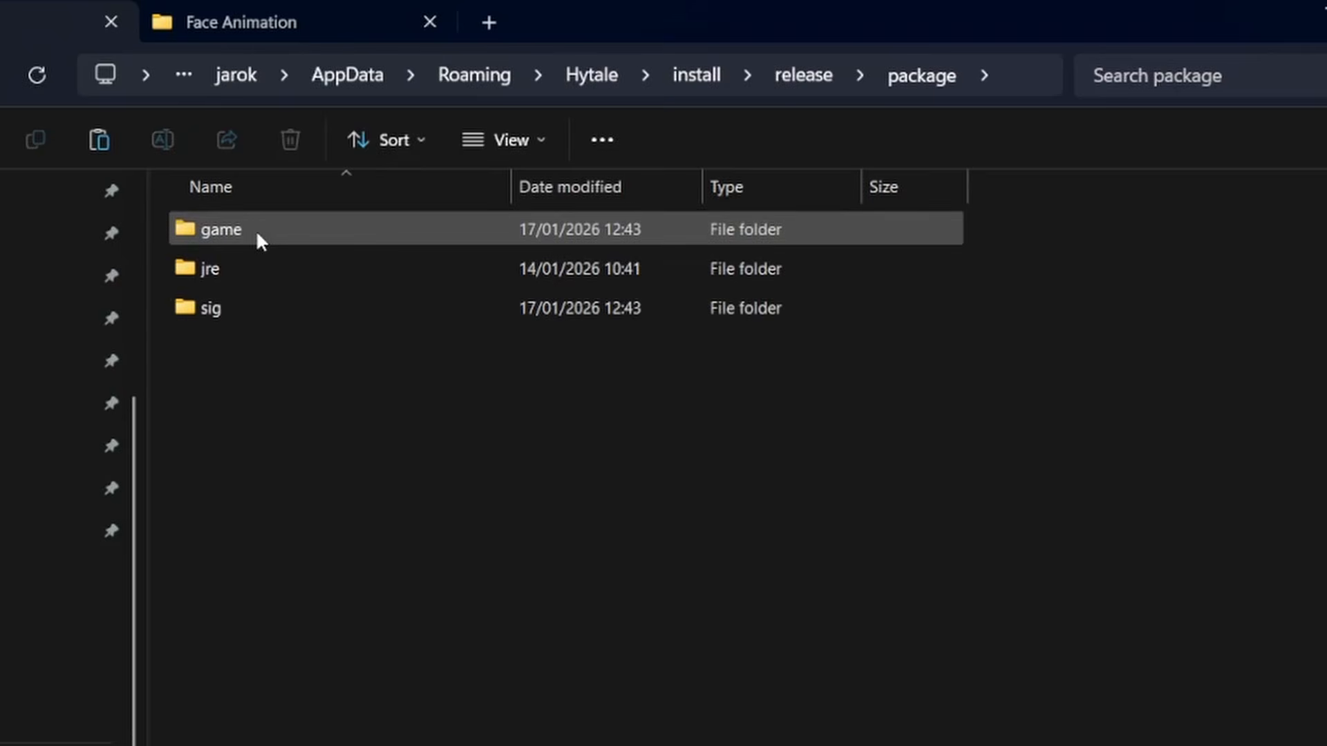
double_click(234, 238)
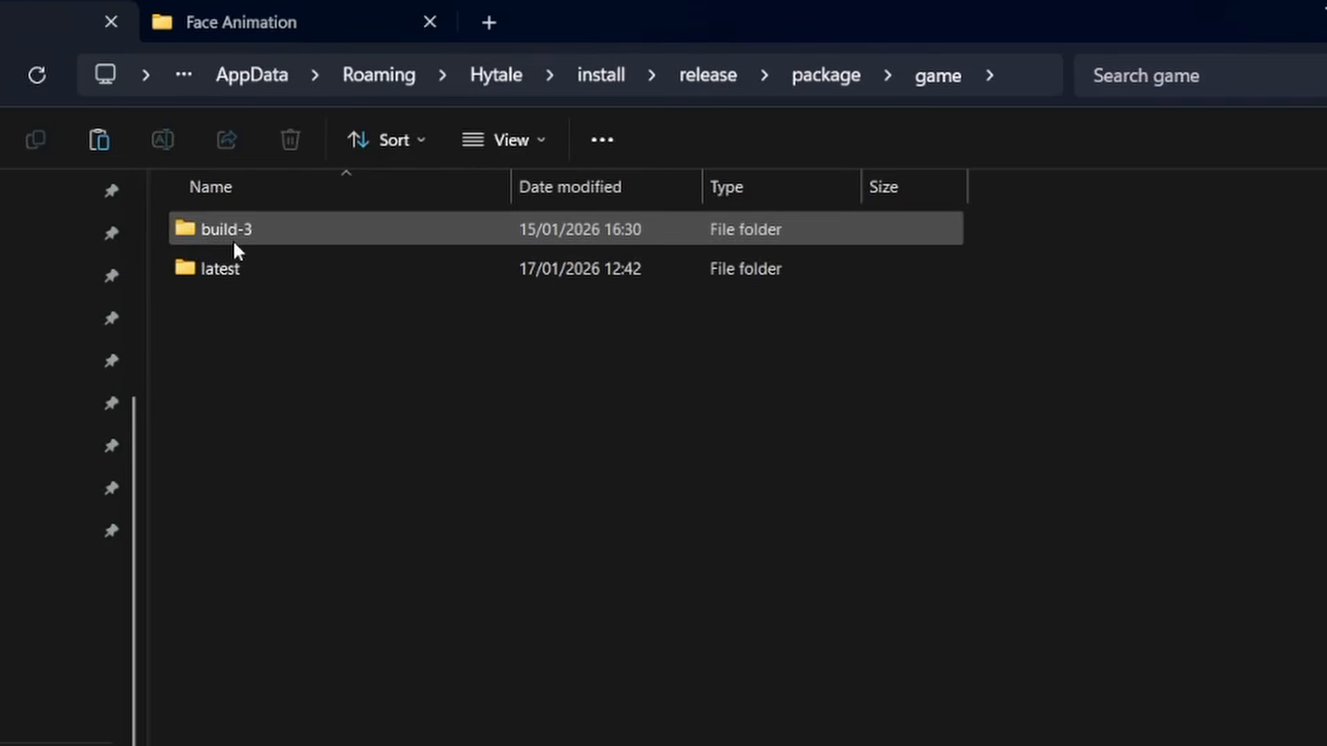
double_click(253, 274)
Copy Assets.zip from the latest folder into the Face Animation folder under Hytale Tutorials.
click(248, 312)
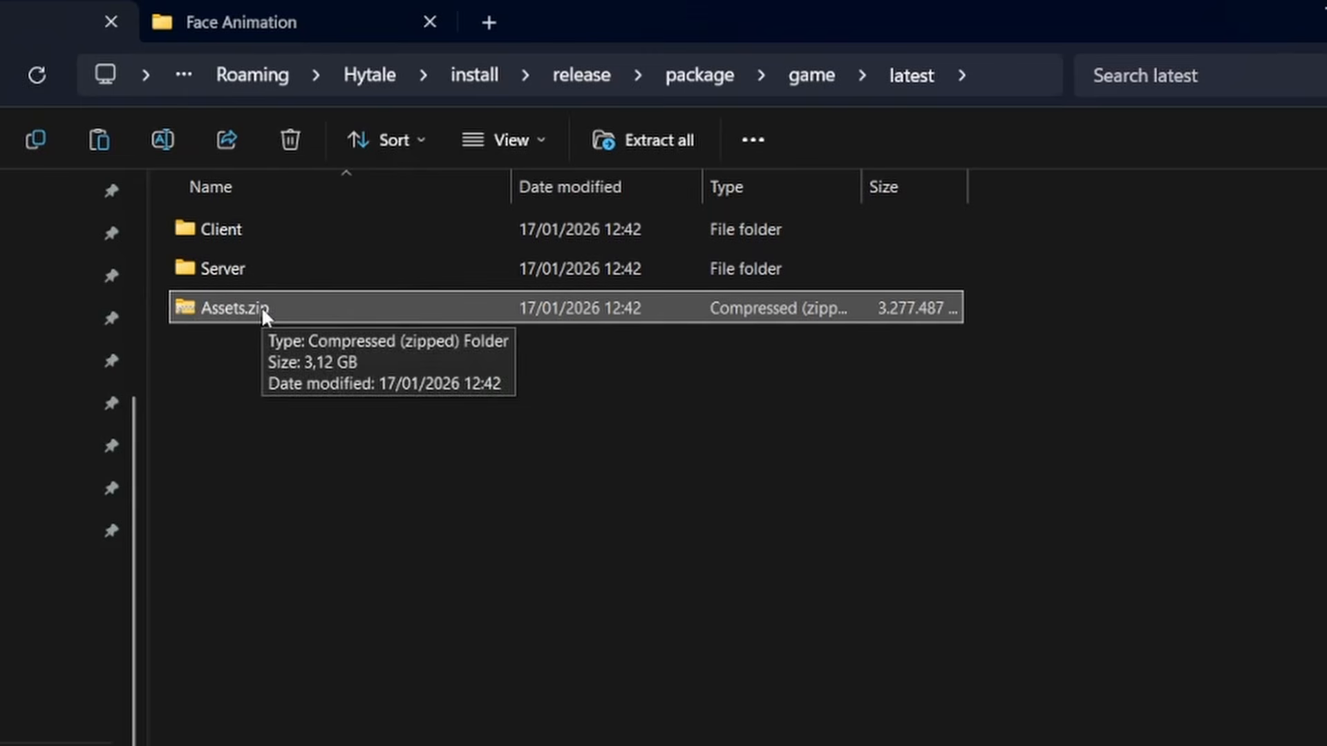
right_click(261, 307)
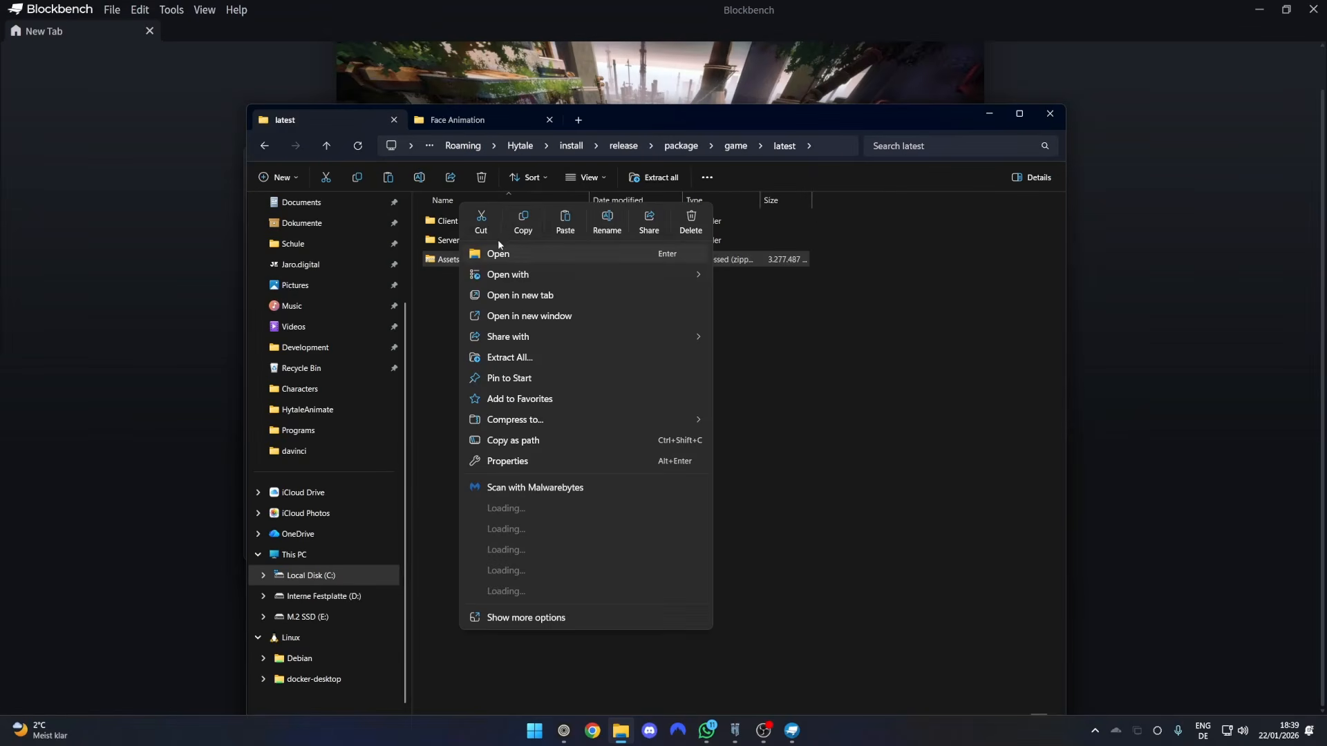
click(523, 222)
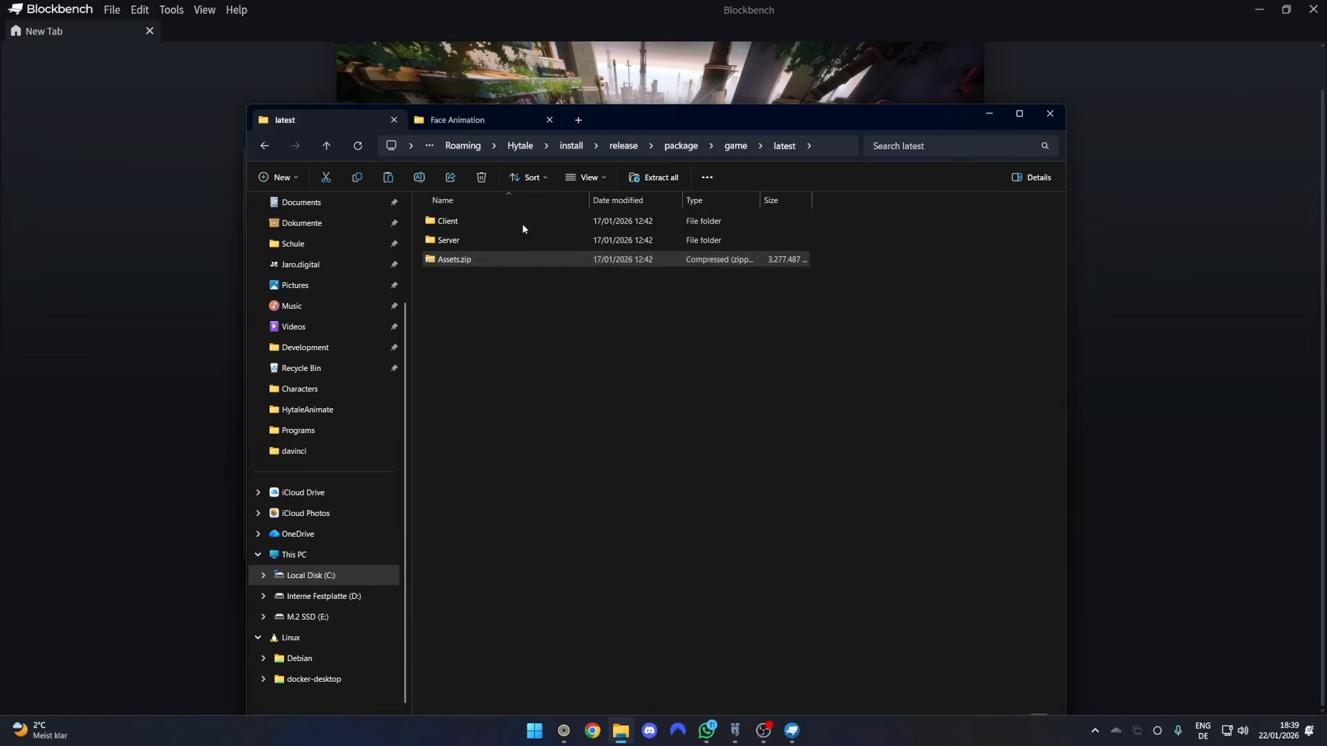
click(475, 125)
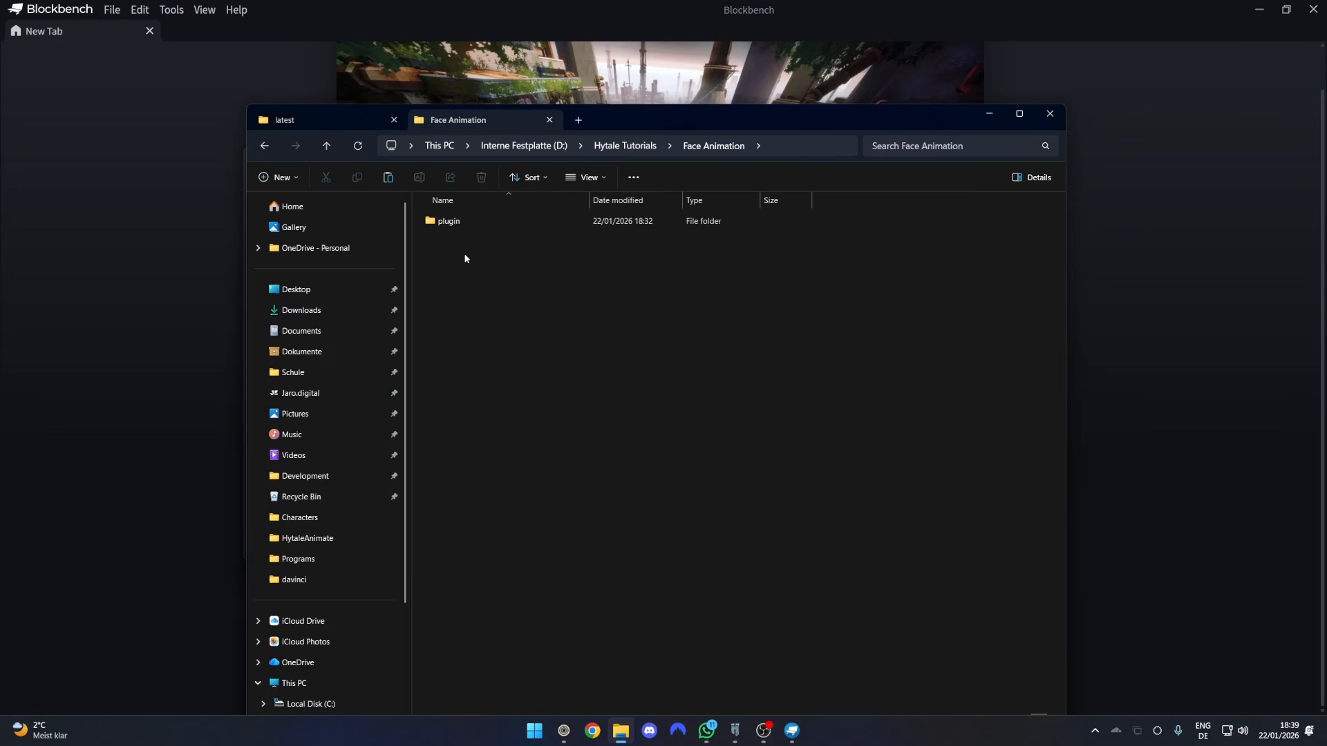
right_click(429, 246)
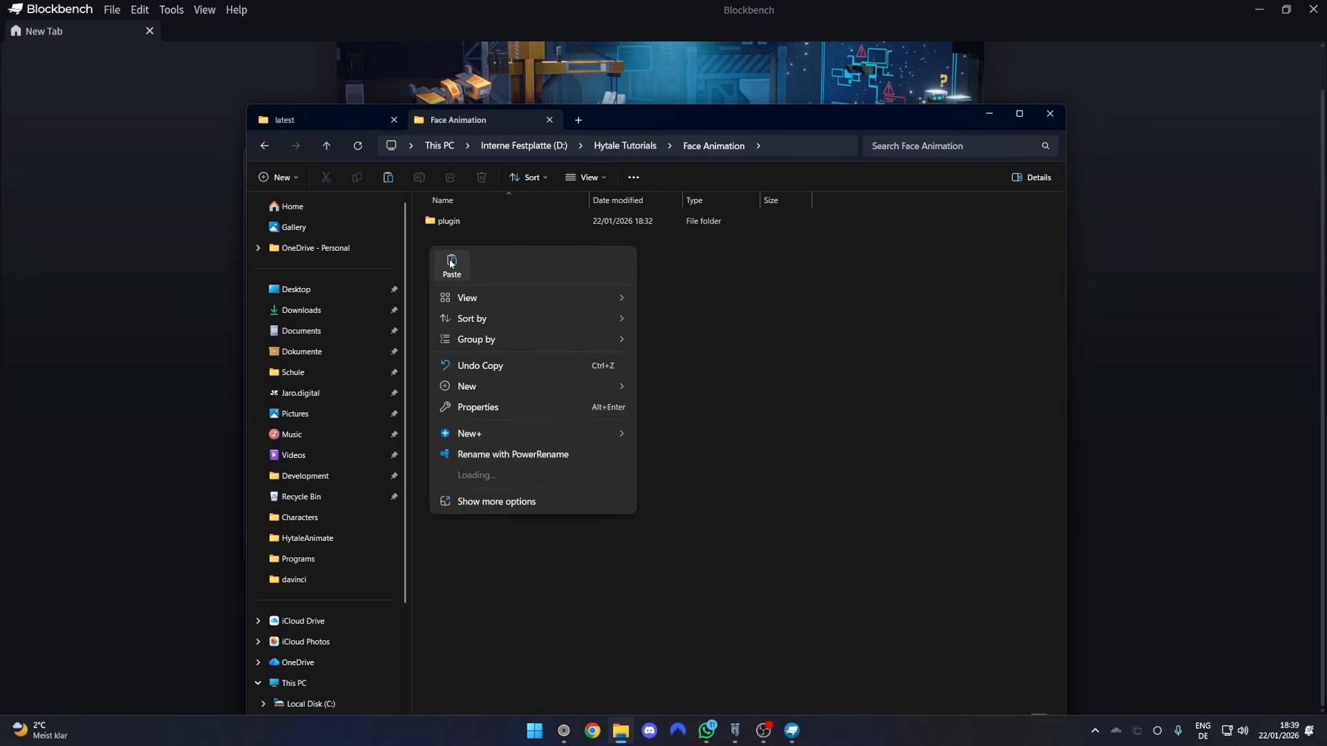
click(450, 263)
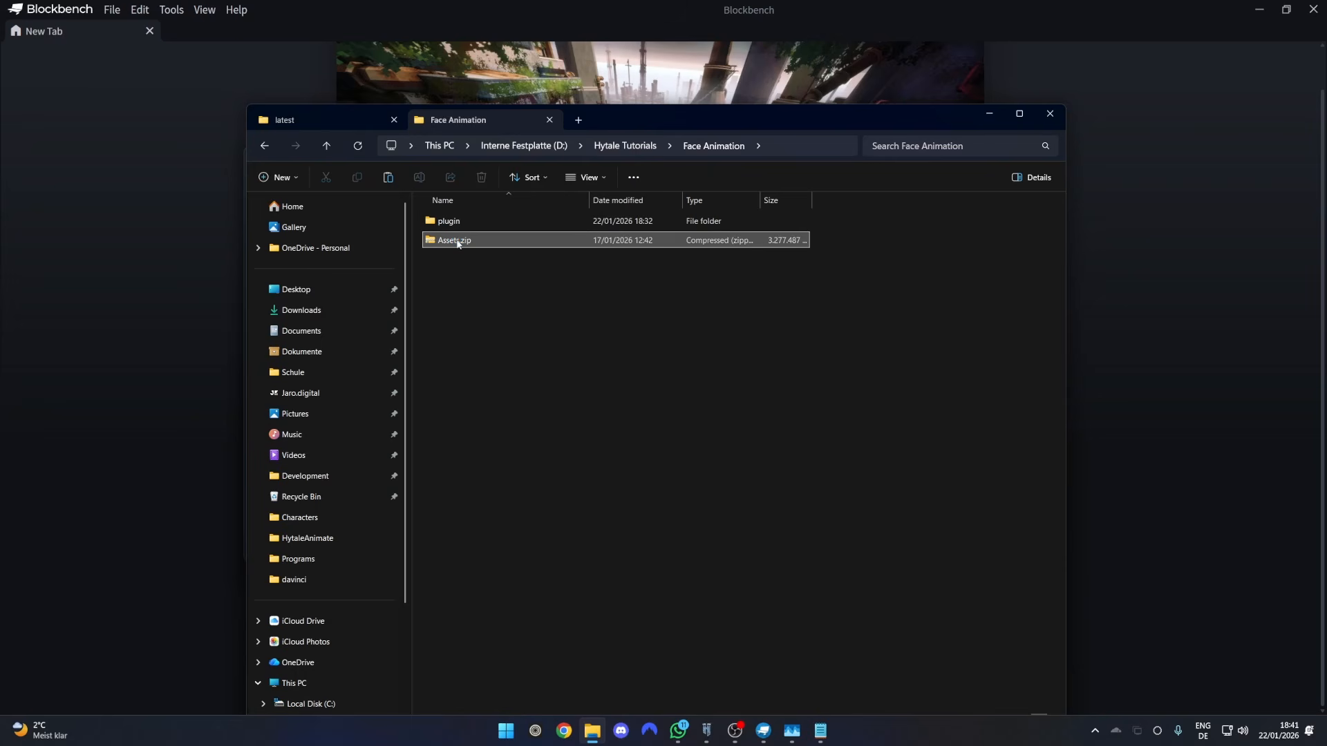
Extract Assets.zip to D:\Hytale Tutorials\Face Animation\Assets.
right_click(458, 243)
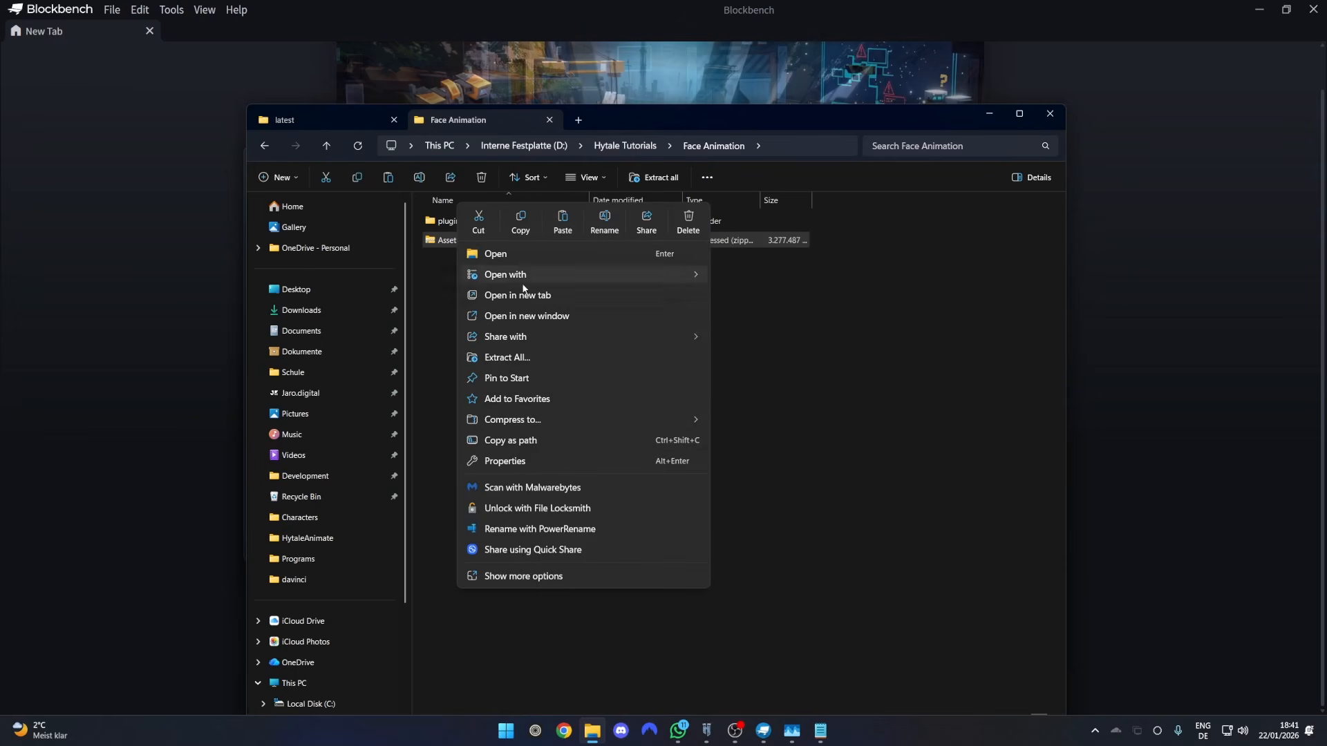
click(529, 358)
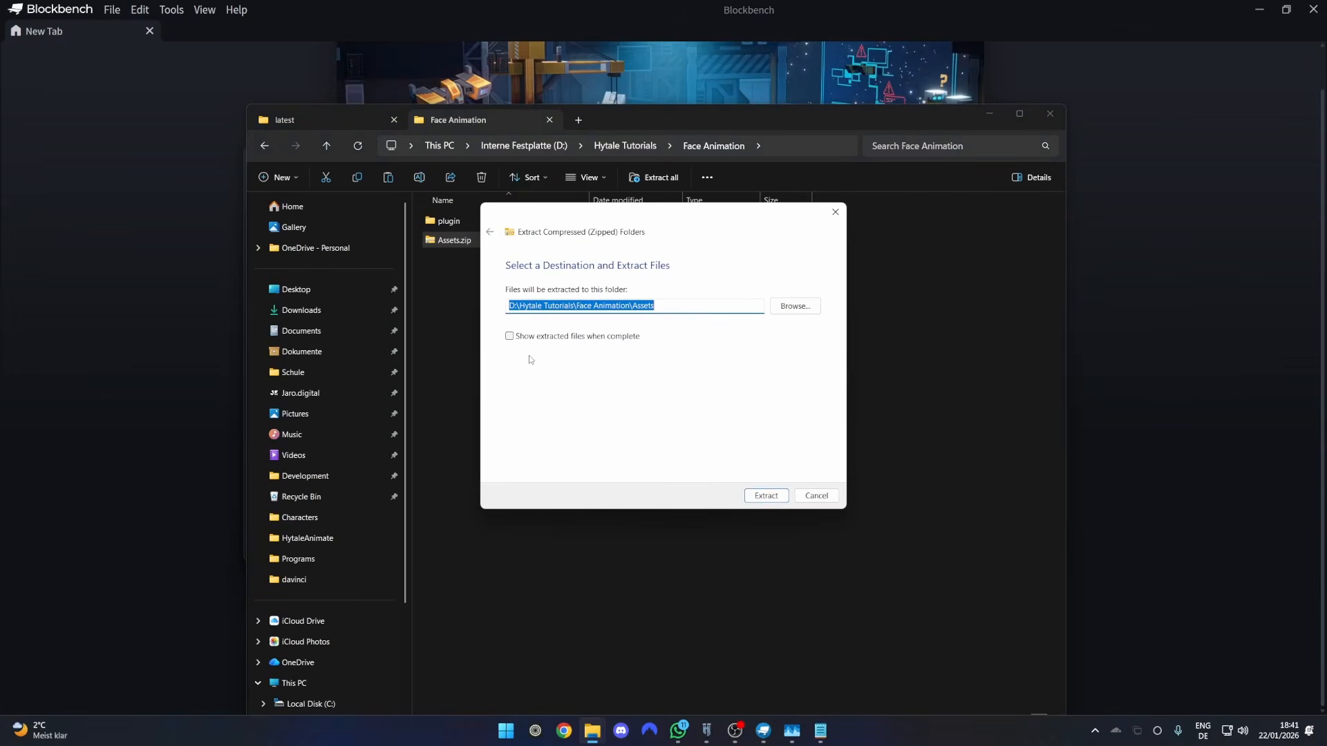
click(771, 501)
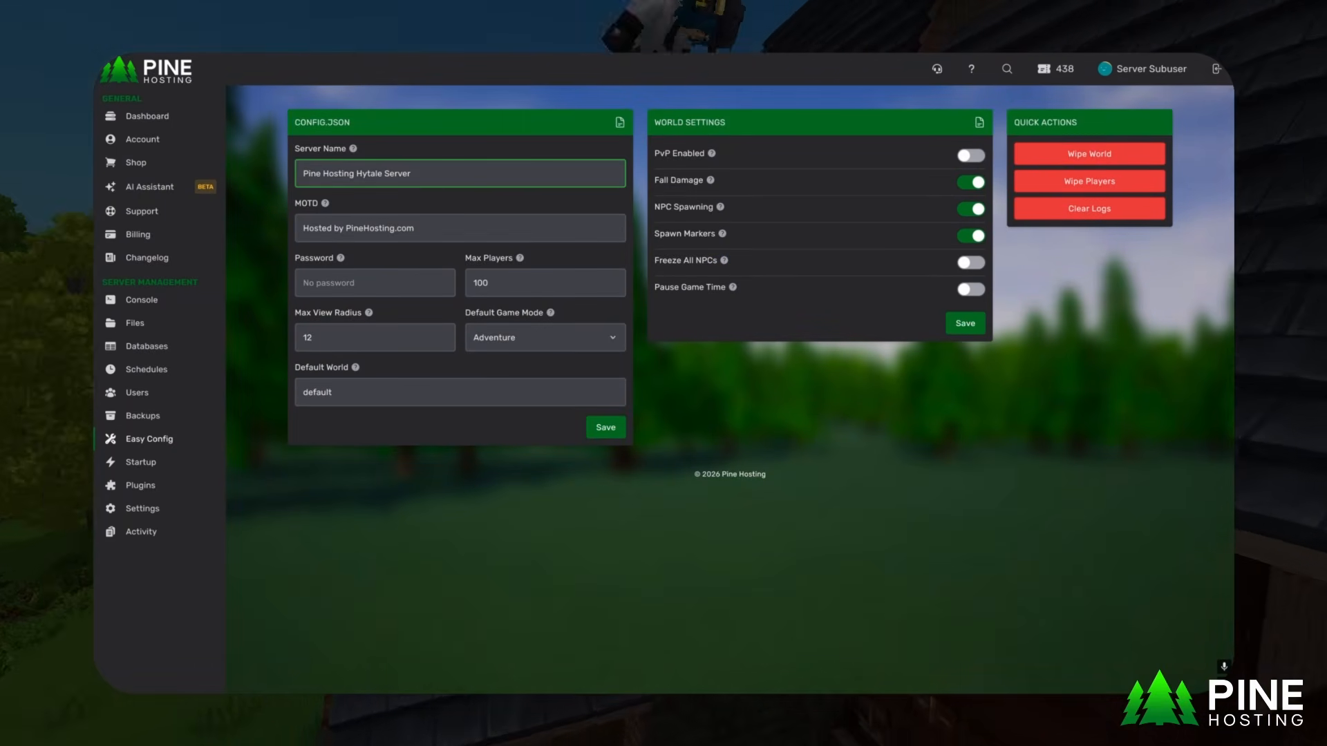
click(281, 232)
click(415, 228)
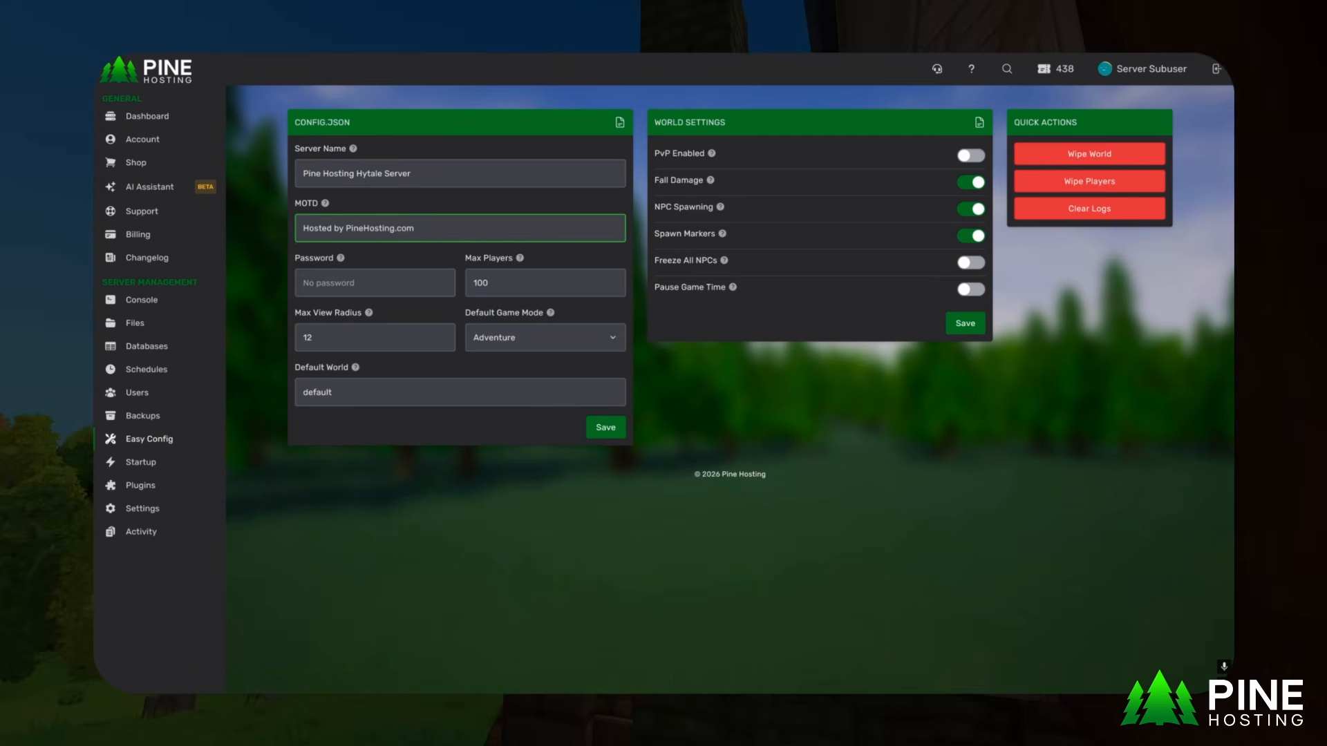
click(367, 282)
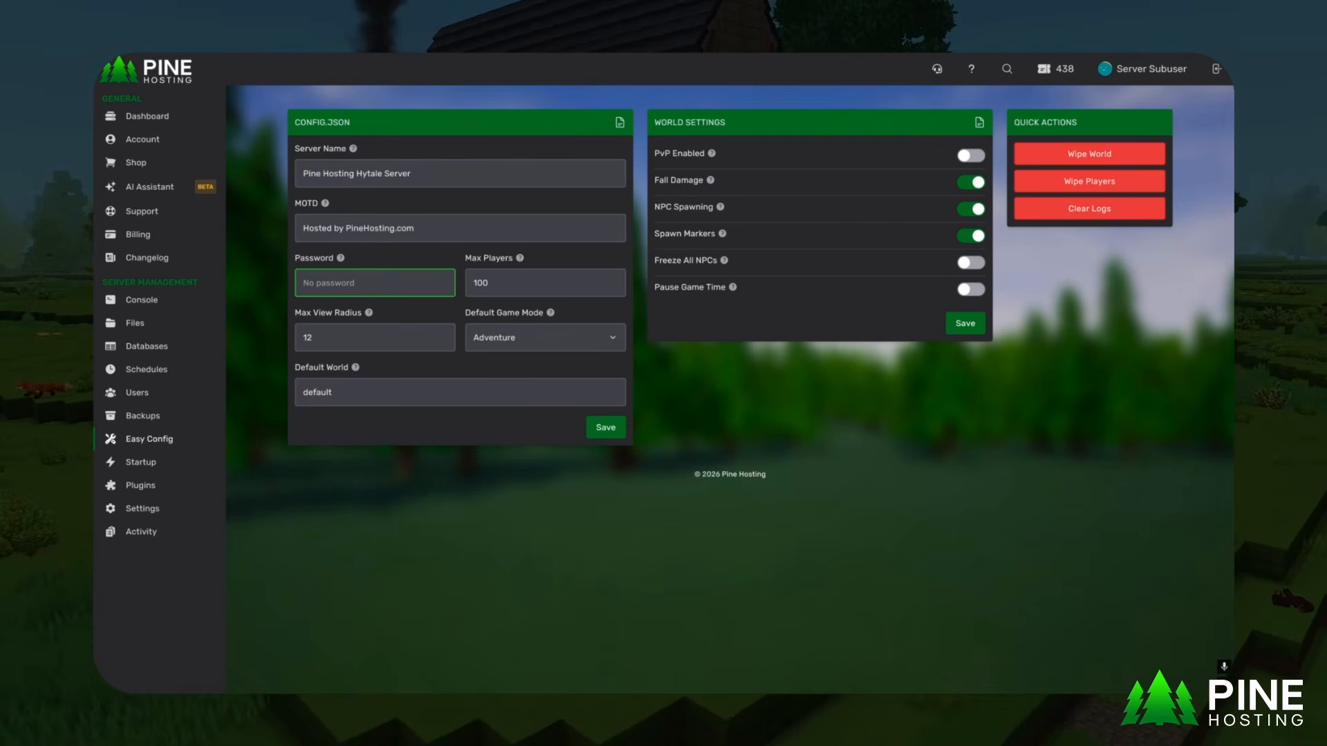
Install the VeinMining and Advanced Item Info plugins on the Pine Hosting Hytale server.
click(141, 486)
click(684, 523)
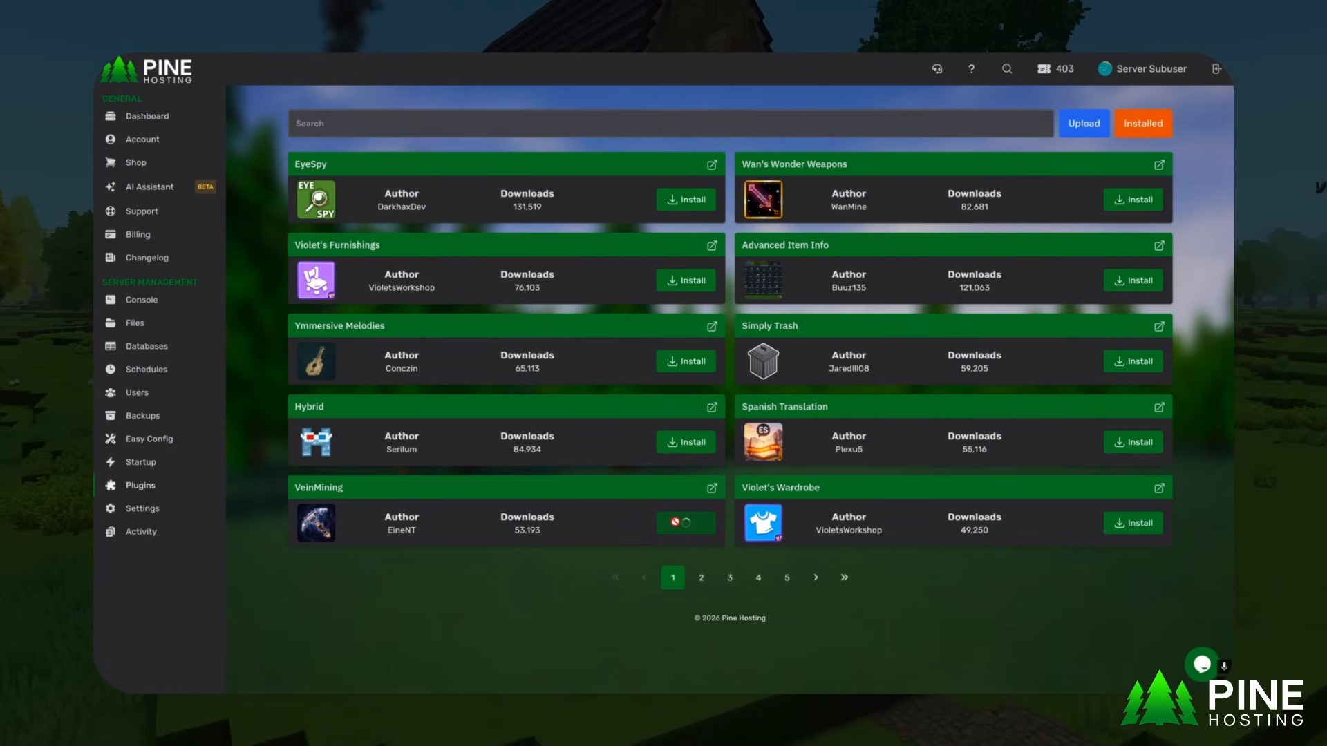
click(1117, 286)
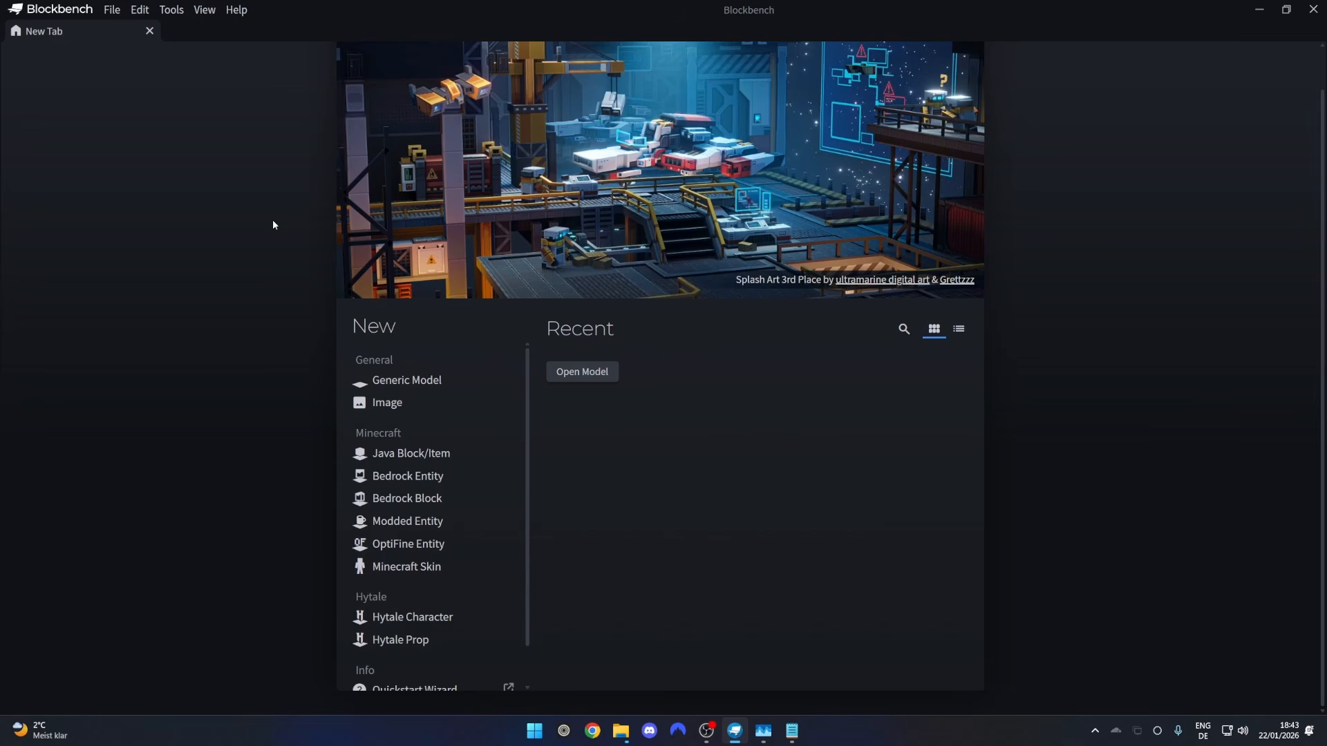
In Blockbench, load the local plugin file hytale_uv_offset_animator.js, allow it to make changes, and select its entry.
click(111, 9)
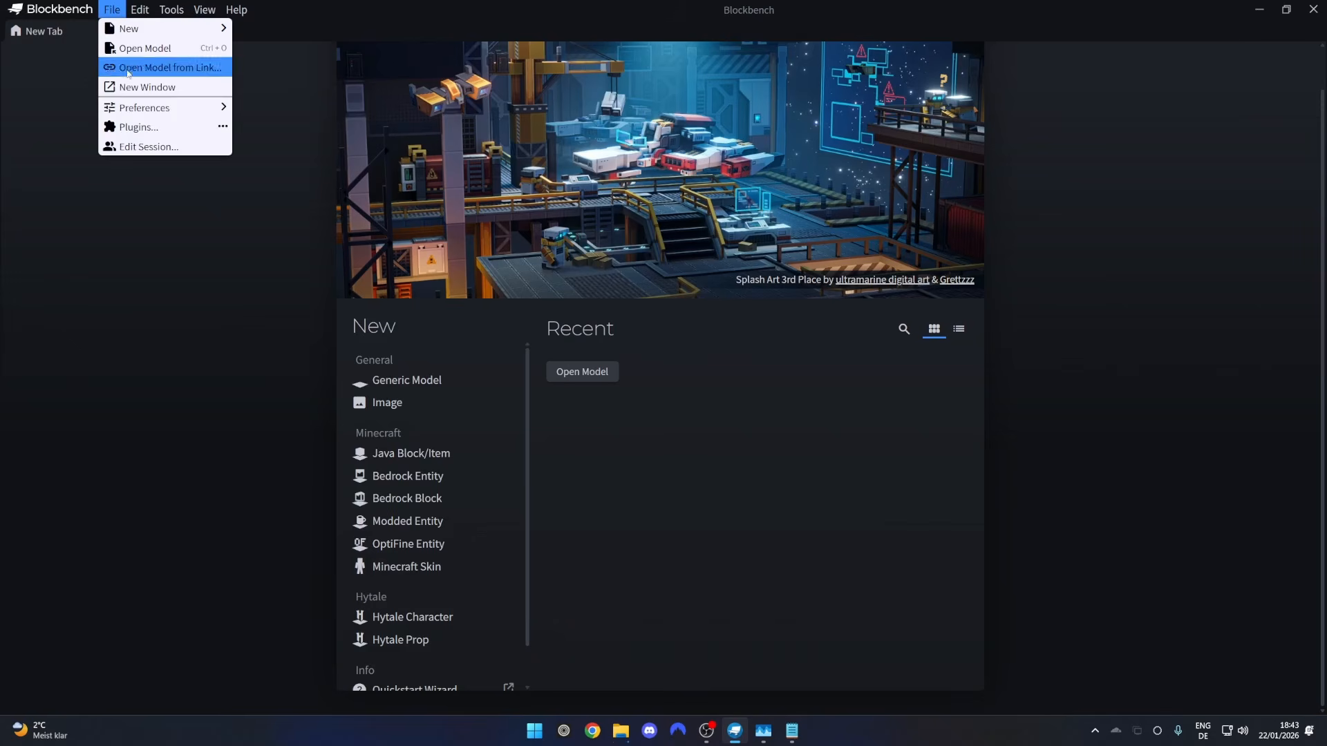
click(142, 127)
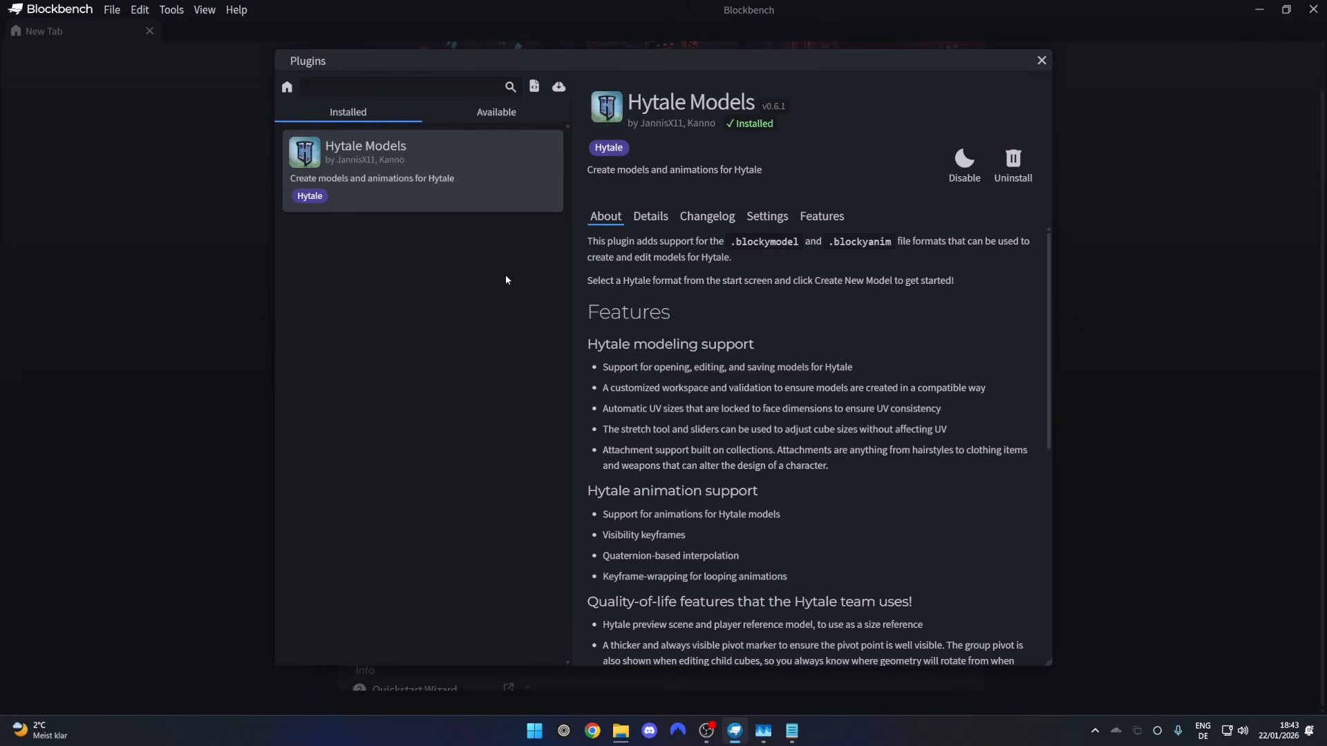
click(560, 88)
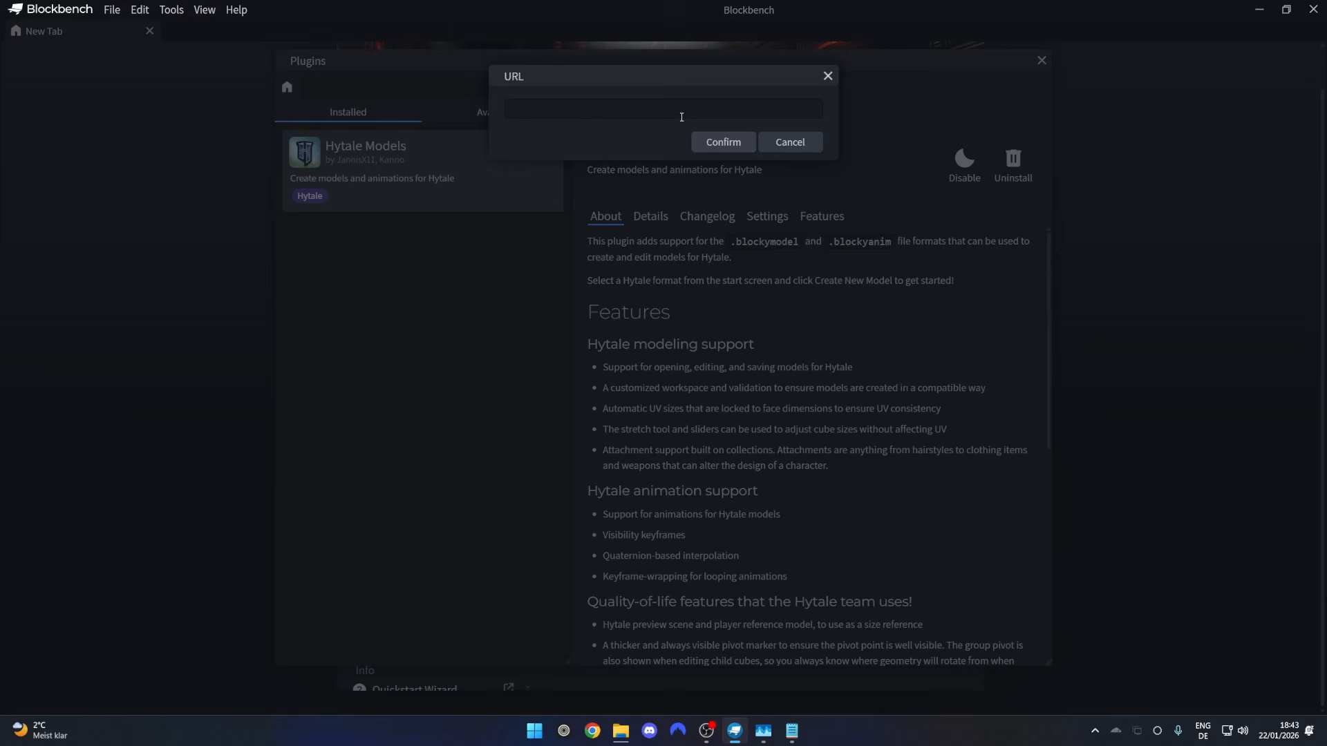
click(797, 144)
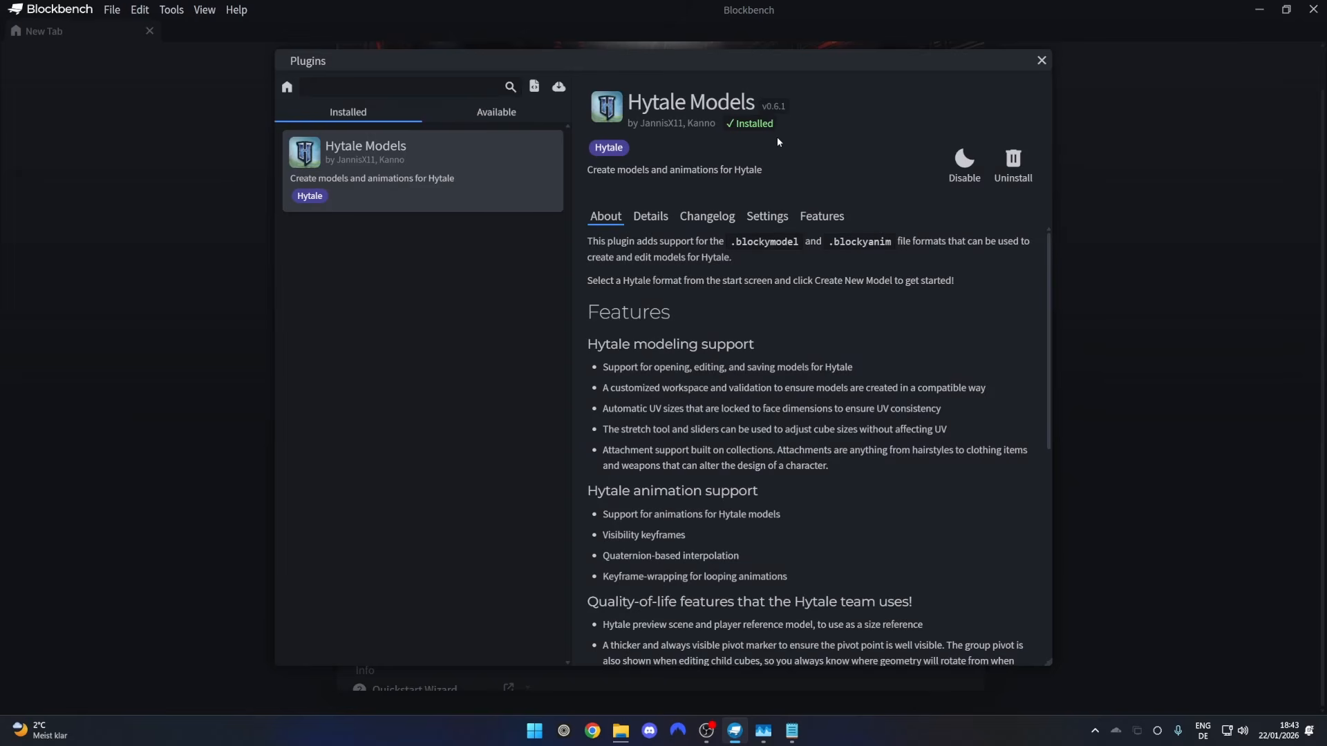
click(533, 86)
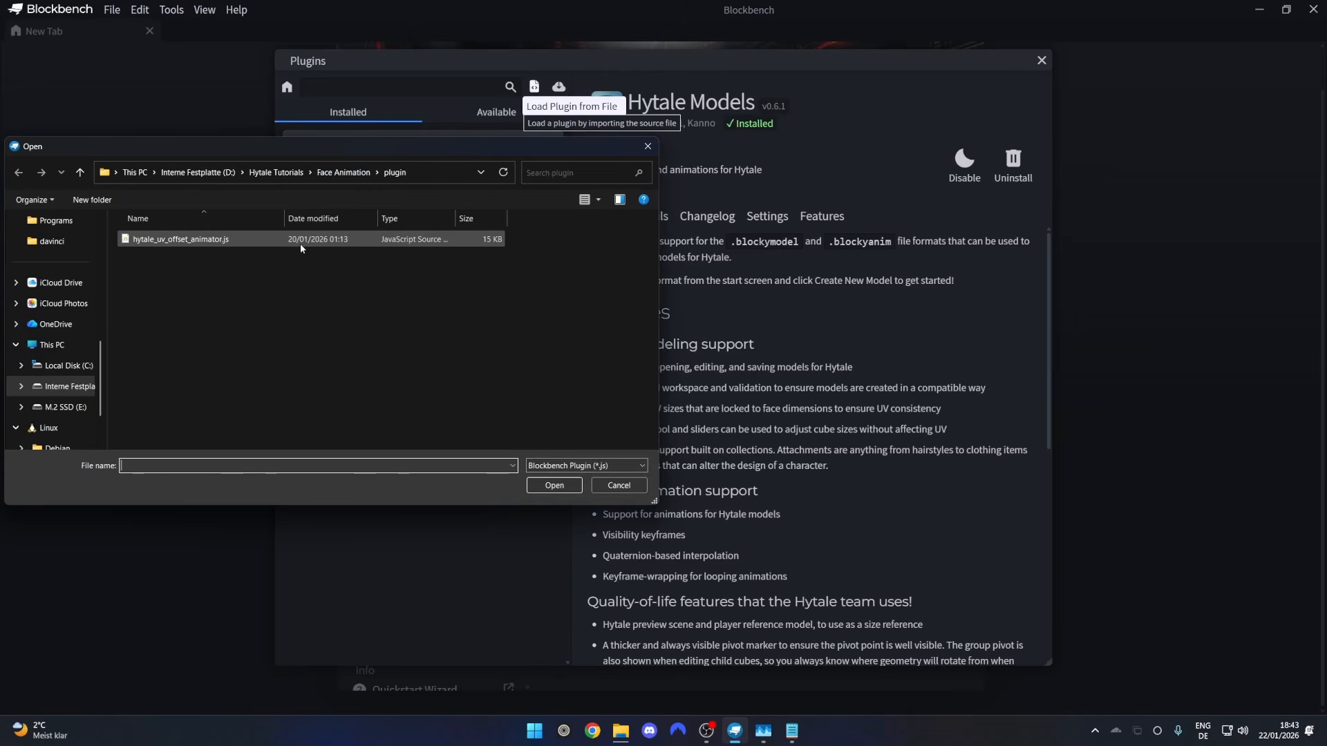
double_click(208, 239)
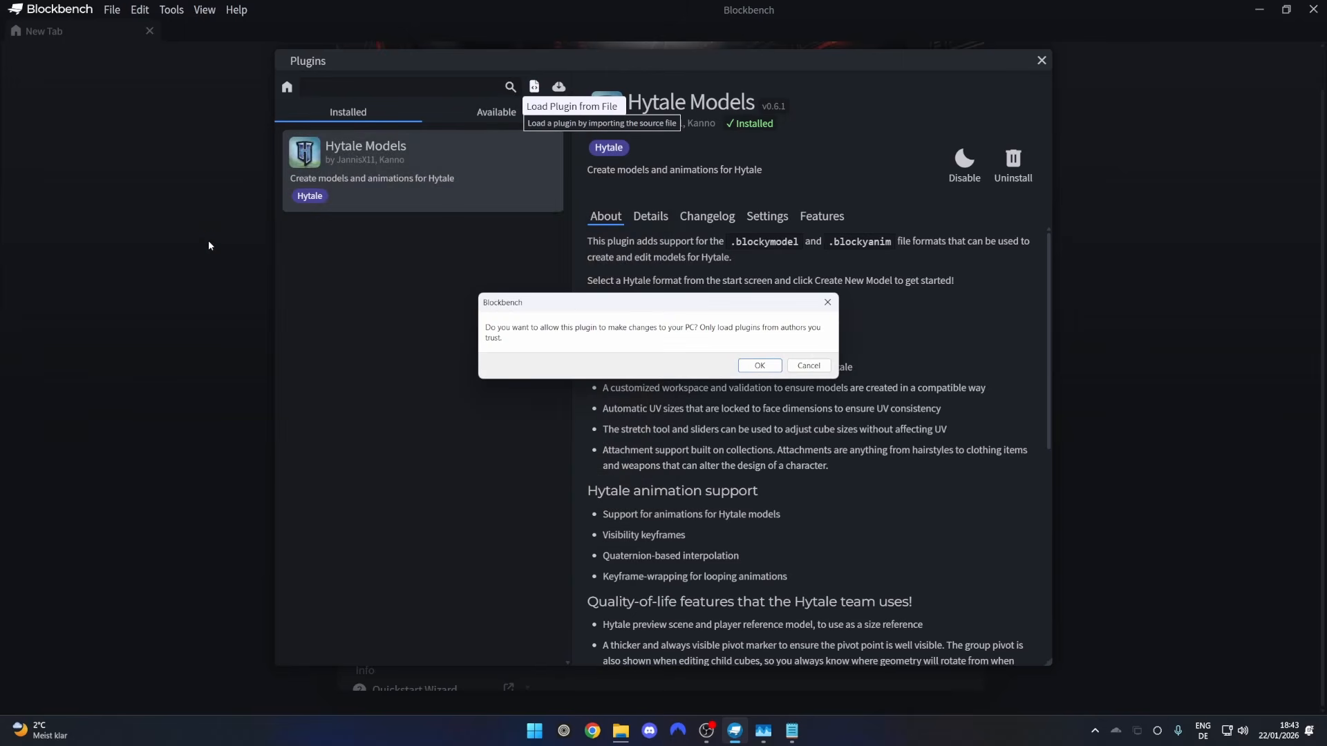
click(753, 366)
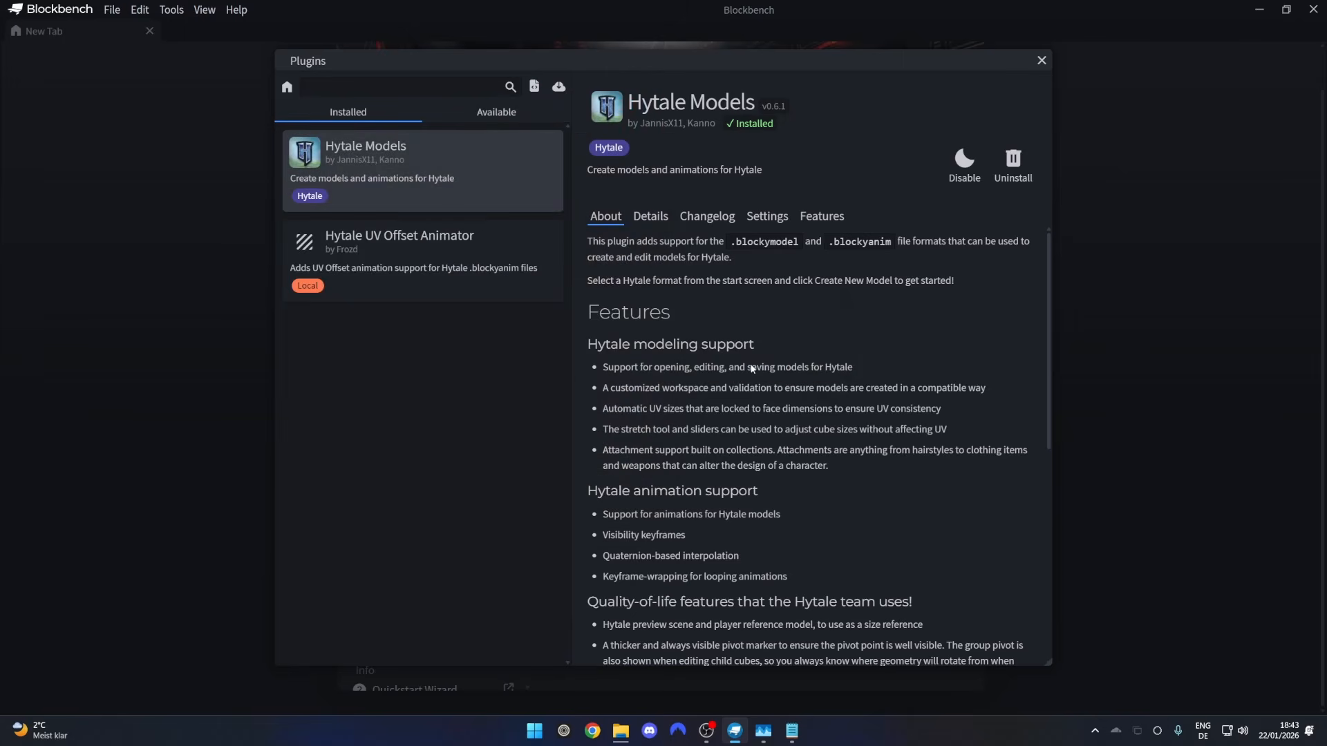
click(496, 270)
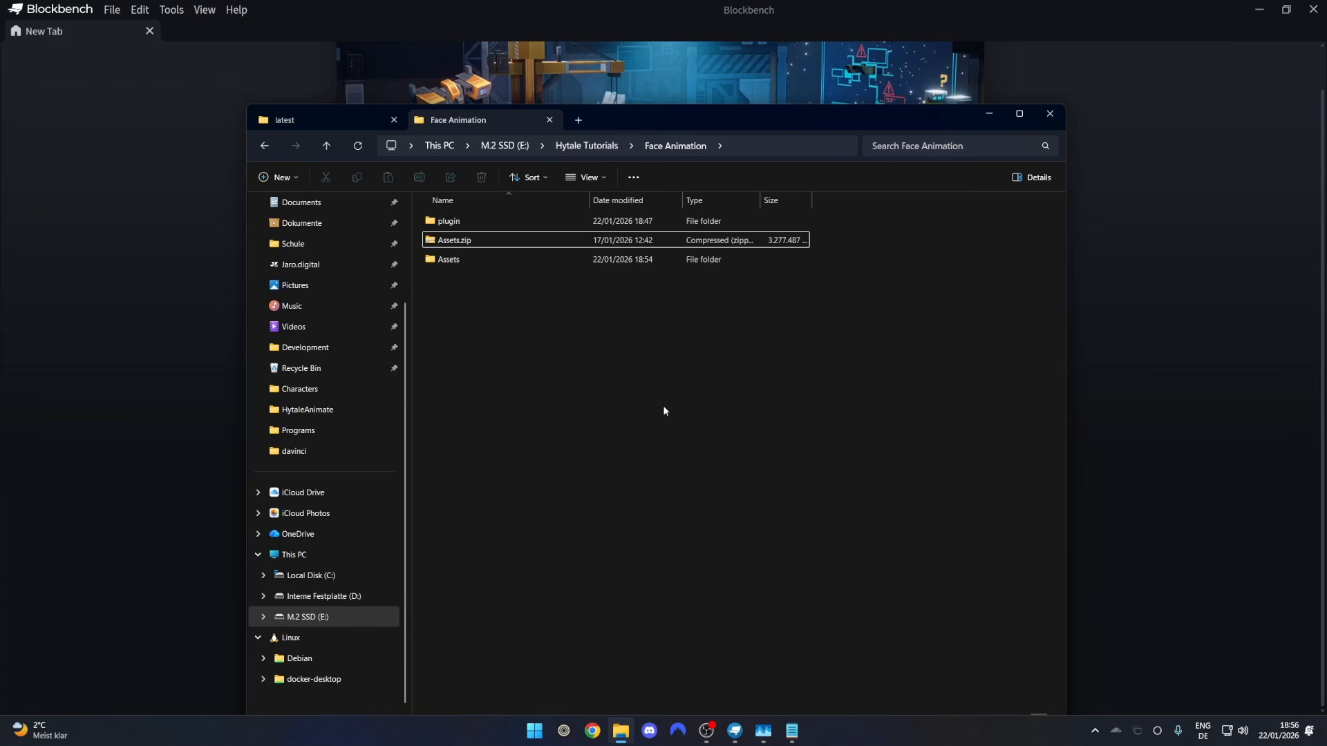
Load Player_With_Face.blockymodel from the extracted Assets\Common\Characters folder into Blockbench.
click(501, 258)
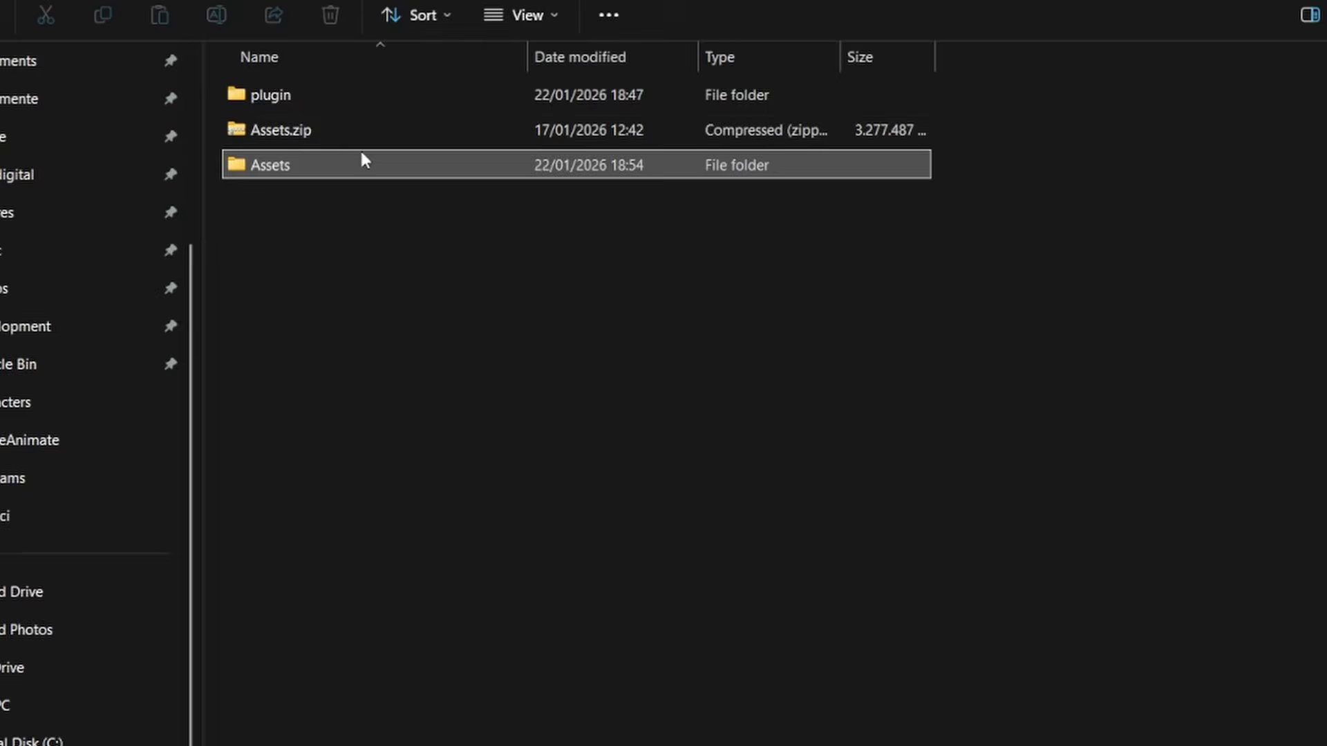
double_click(365, 160)
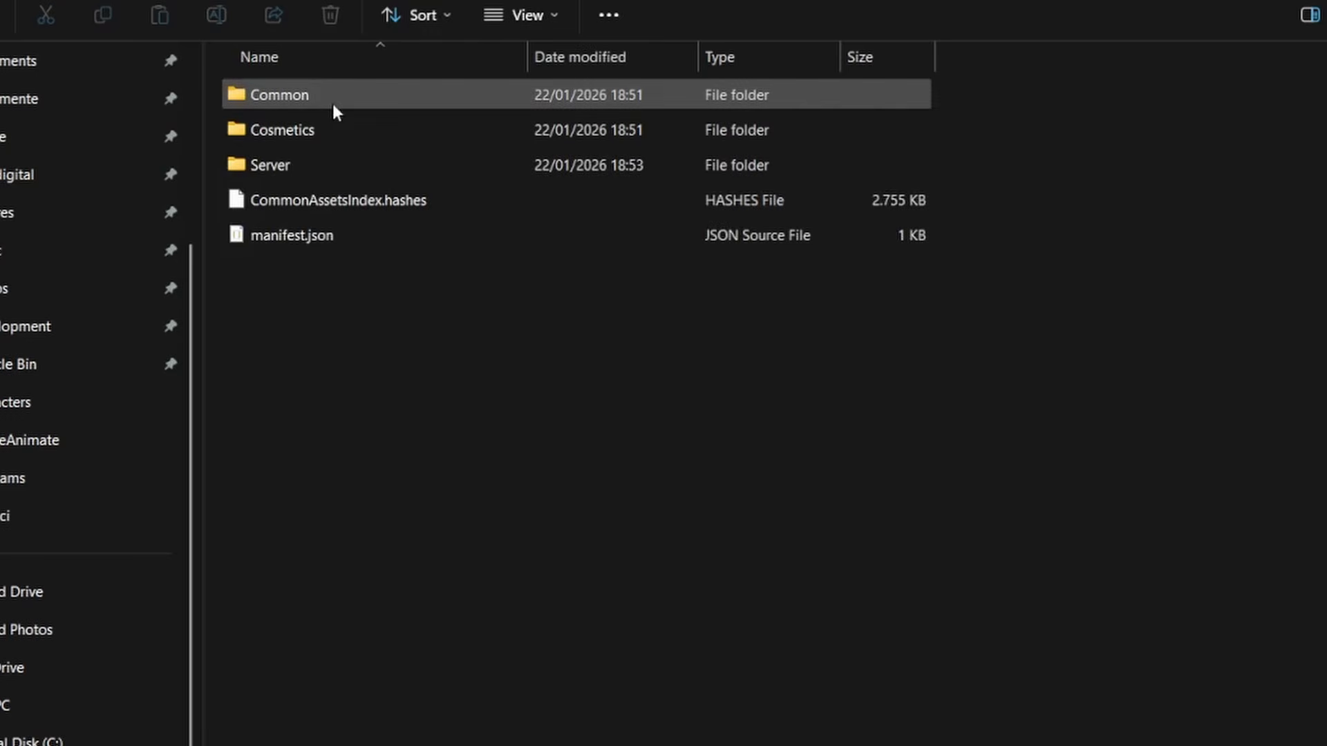
double_click(331, 102)
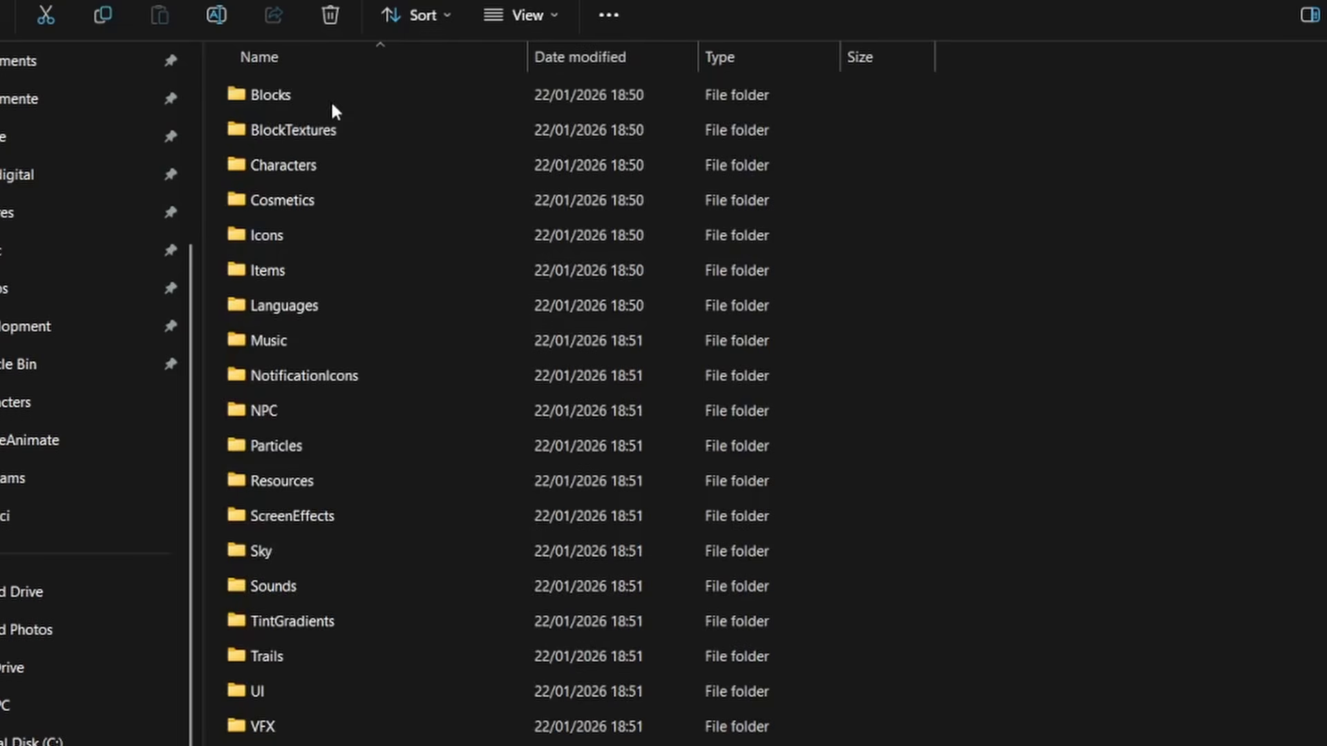
double_click(312, 164)
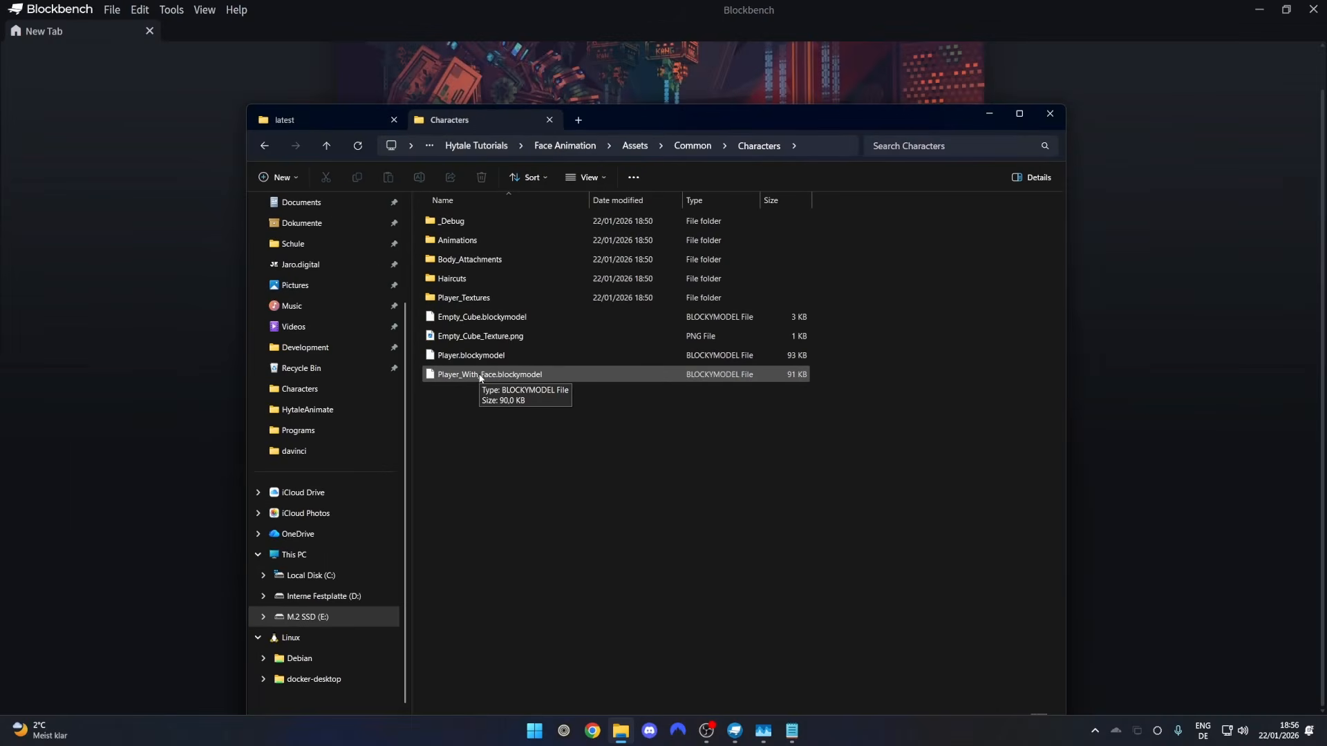
drag(480, 376, 1098, 244)
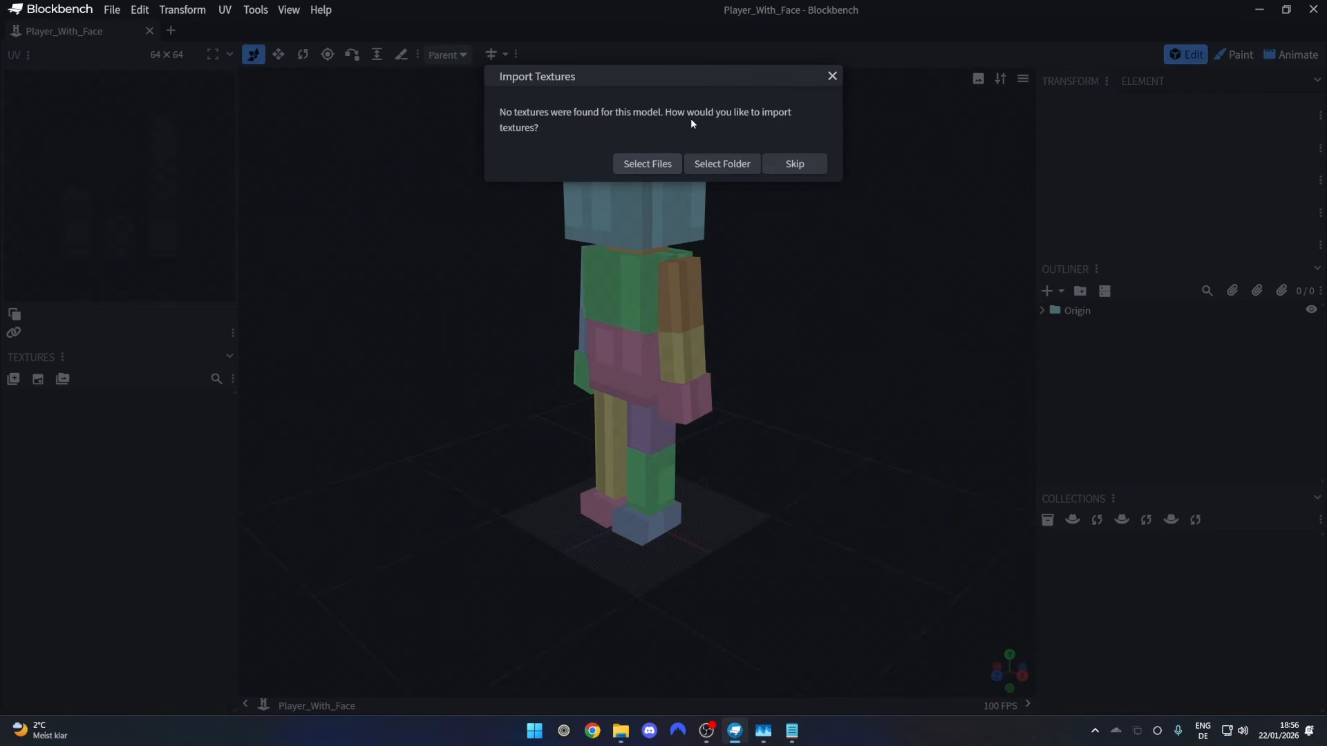
Import the player model's textures from the Player_Textures folder and apply Player_Greyscale.png to the model.
click(724, 164)
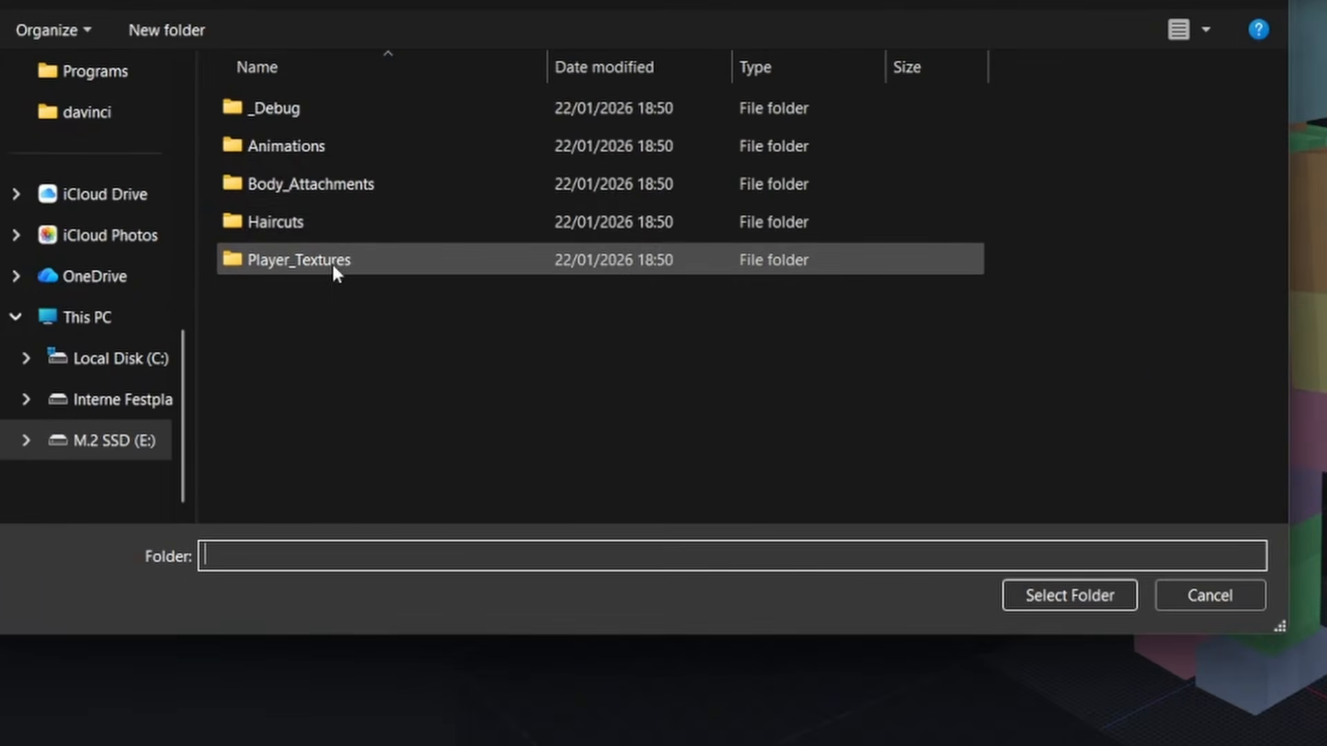
click(178, 319)
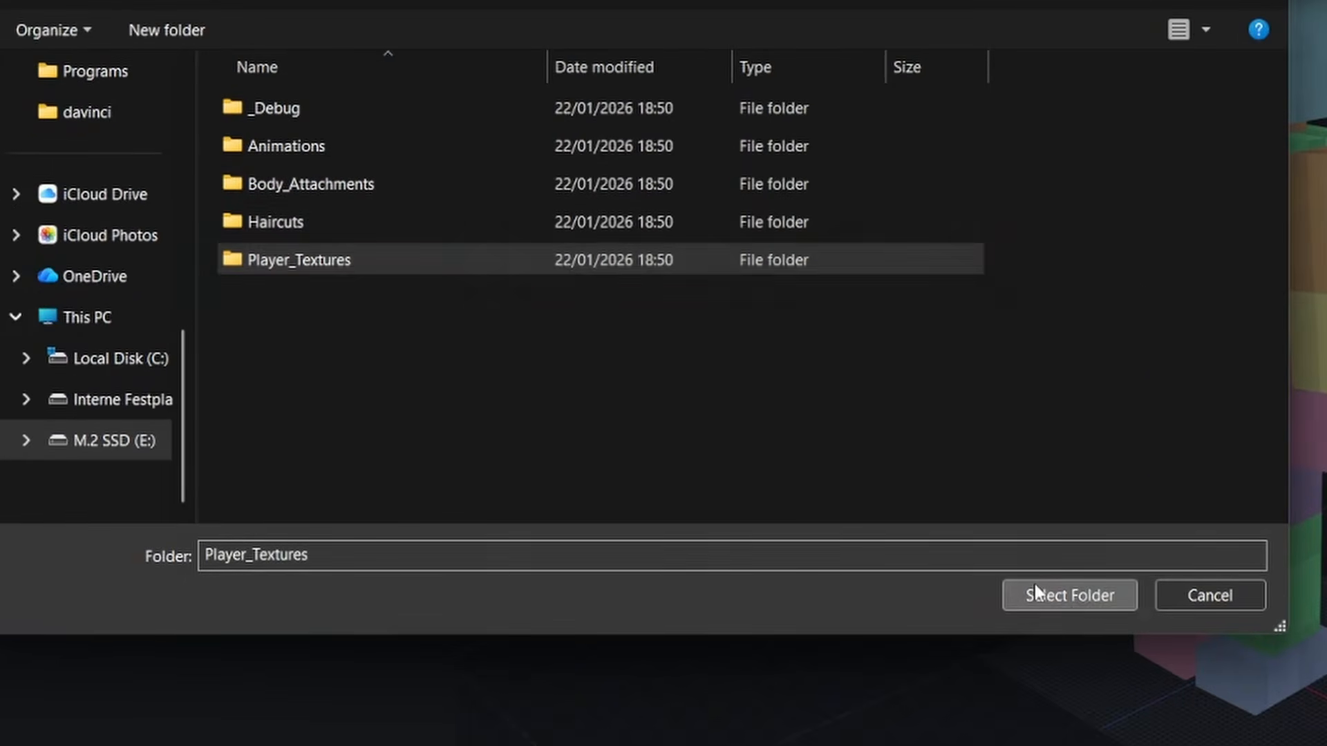
click(1011, 587)
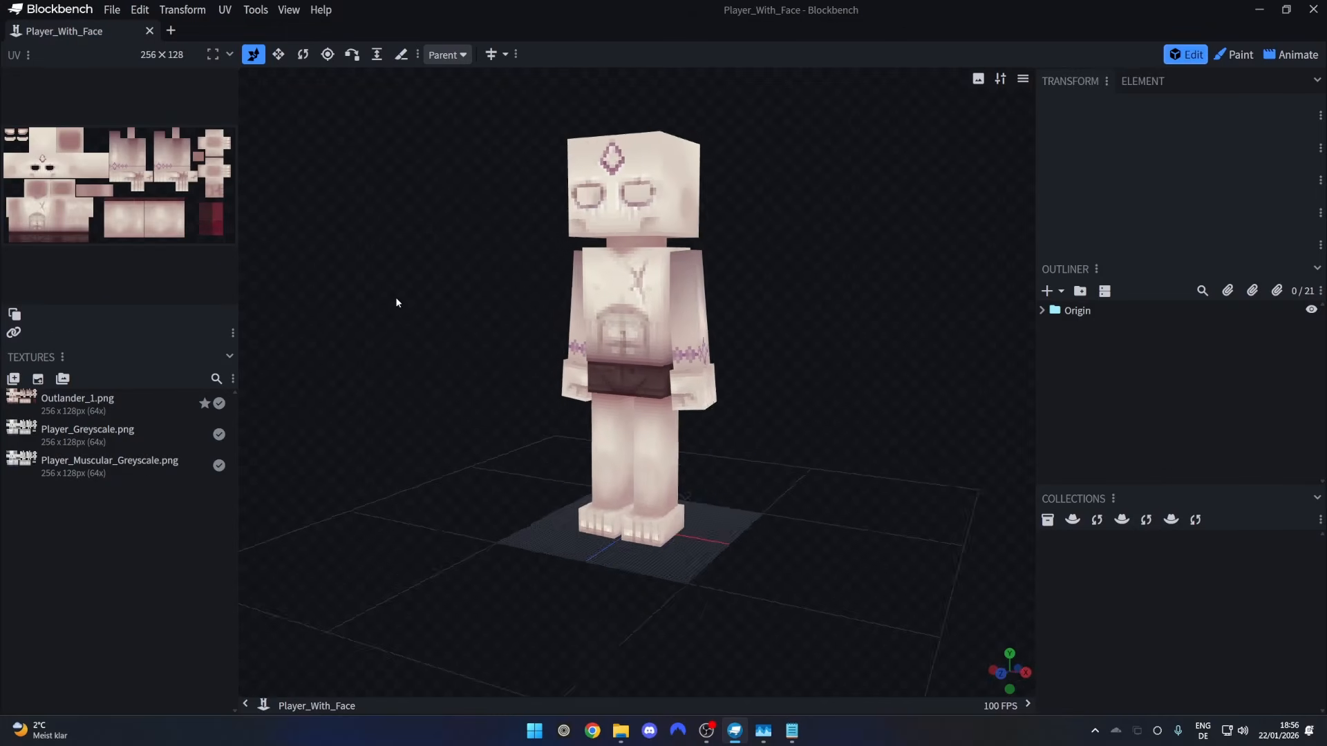
drag(396, 302, 373, 304)
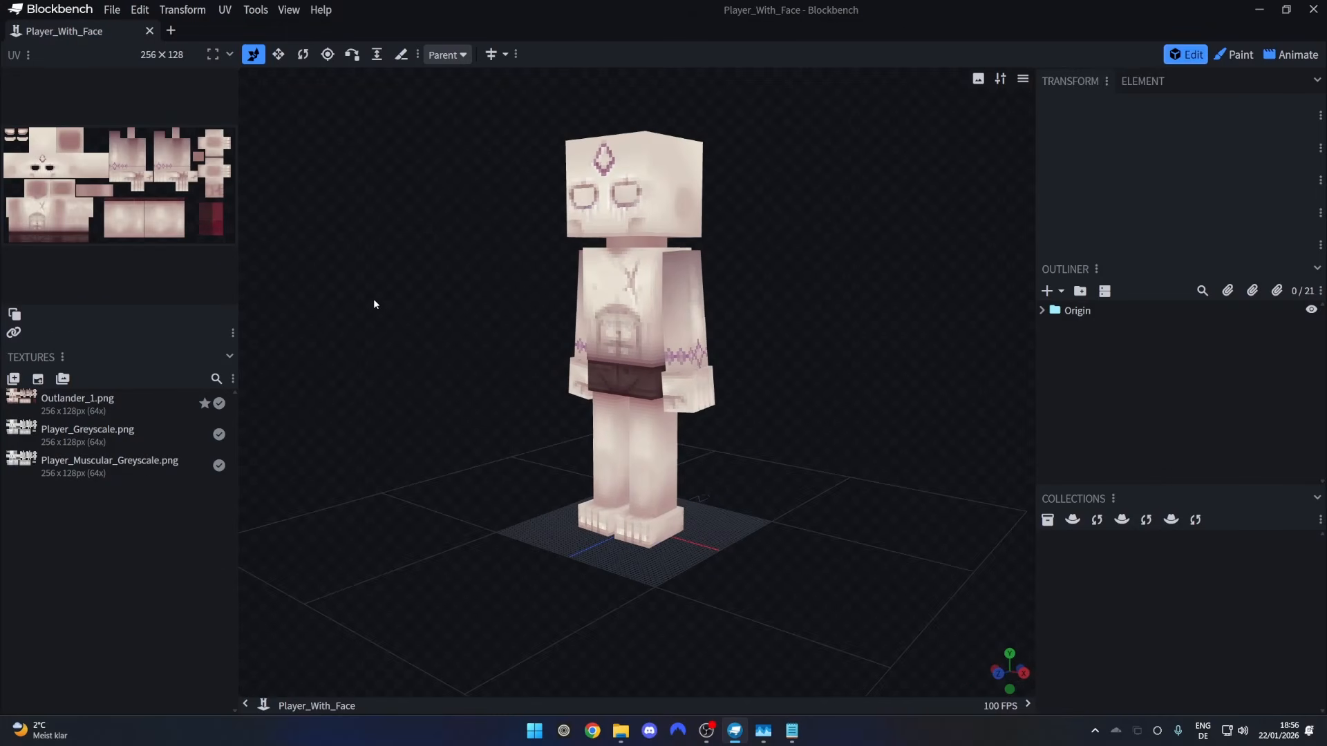
click(107, 436)
mouse_move(380, 324)
mouse_down()
mouse_move(467, 322)
mouse_move(380, 331)
mouse_up()
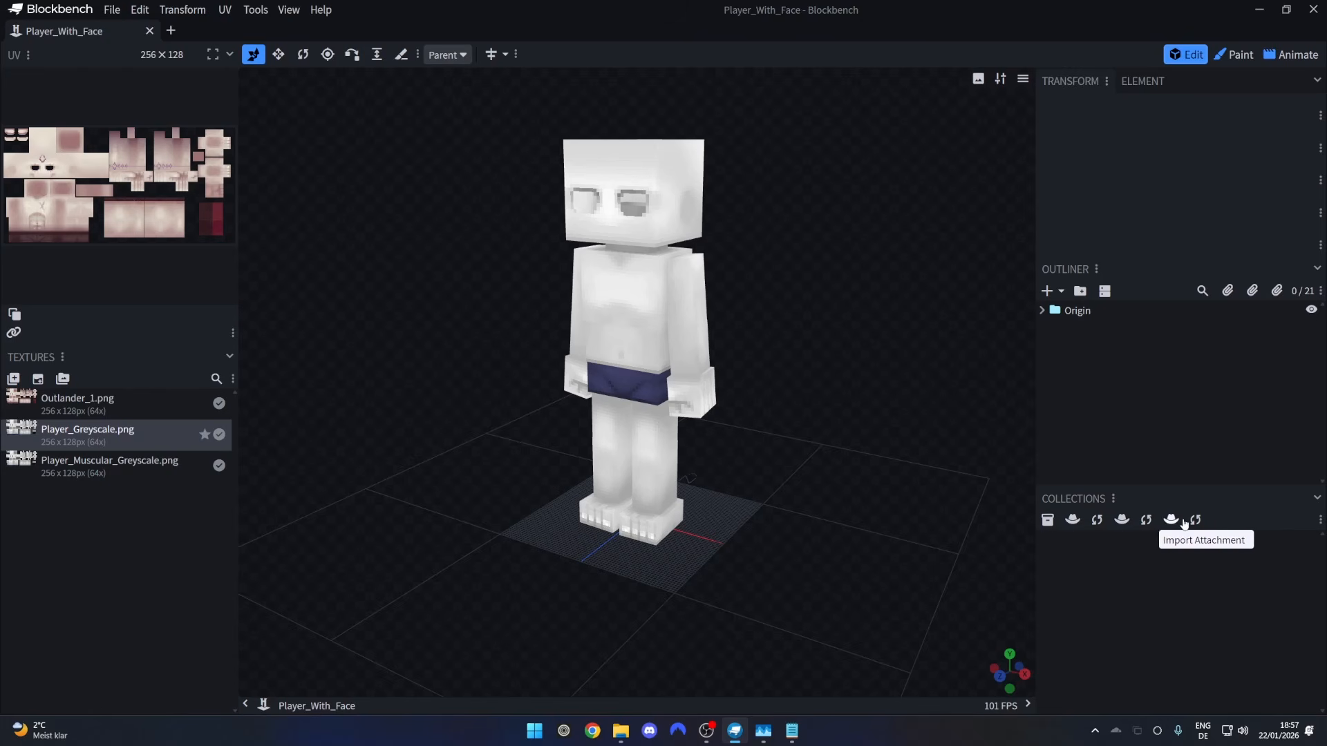
Import Eyes.blockymodel from Body_Attachments\Eyes as an attachment on the player model.
click(1074, 522)
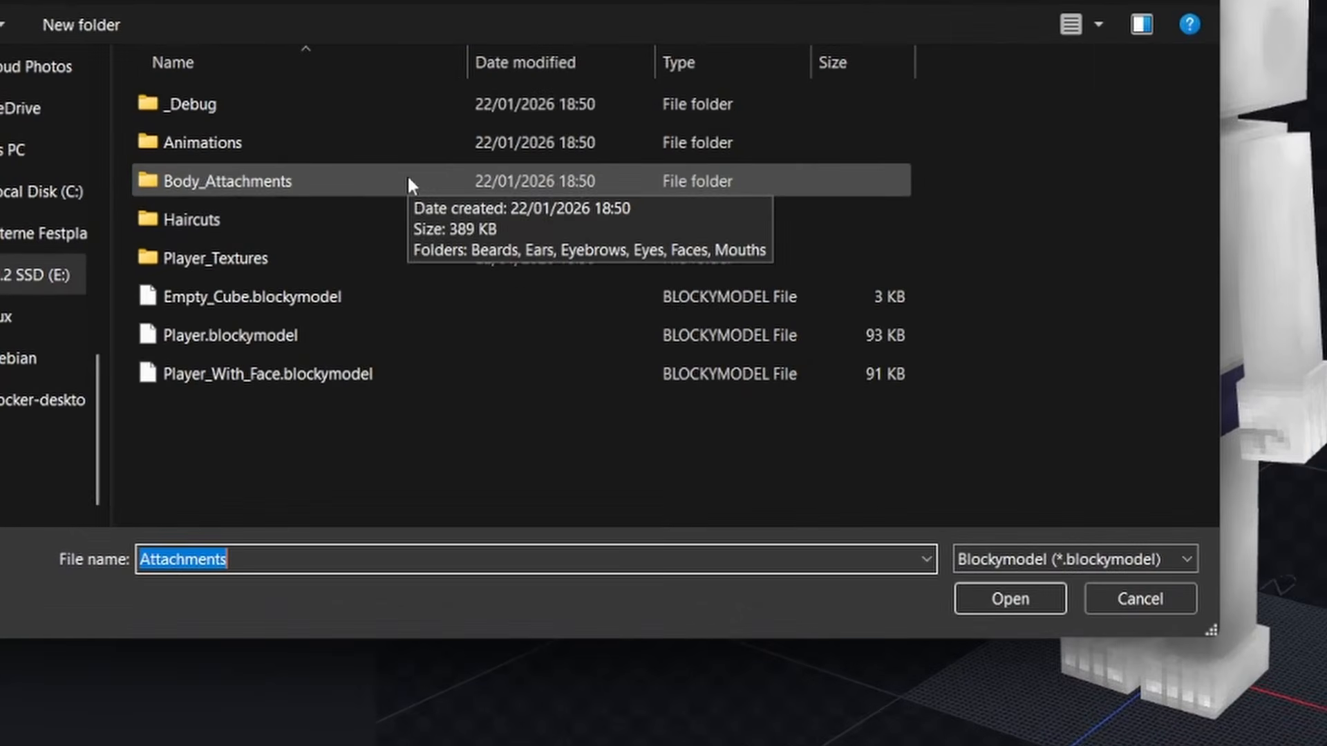
double_click(305, 244)
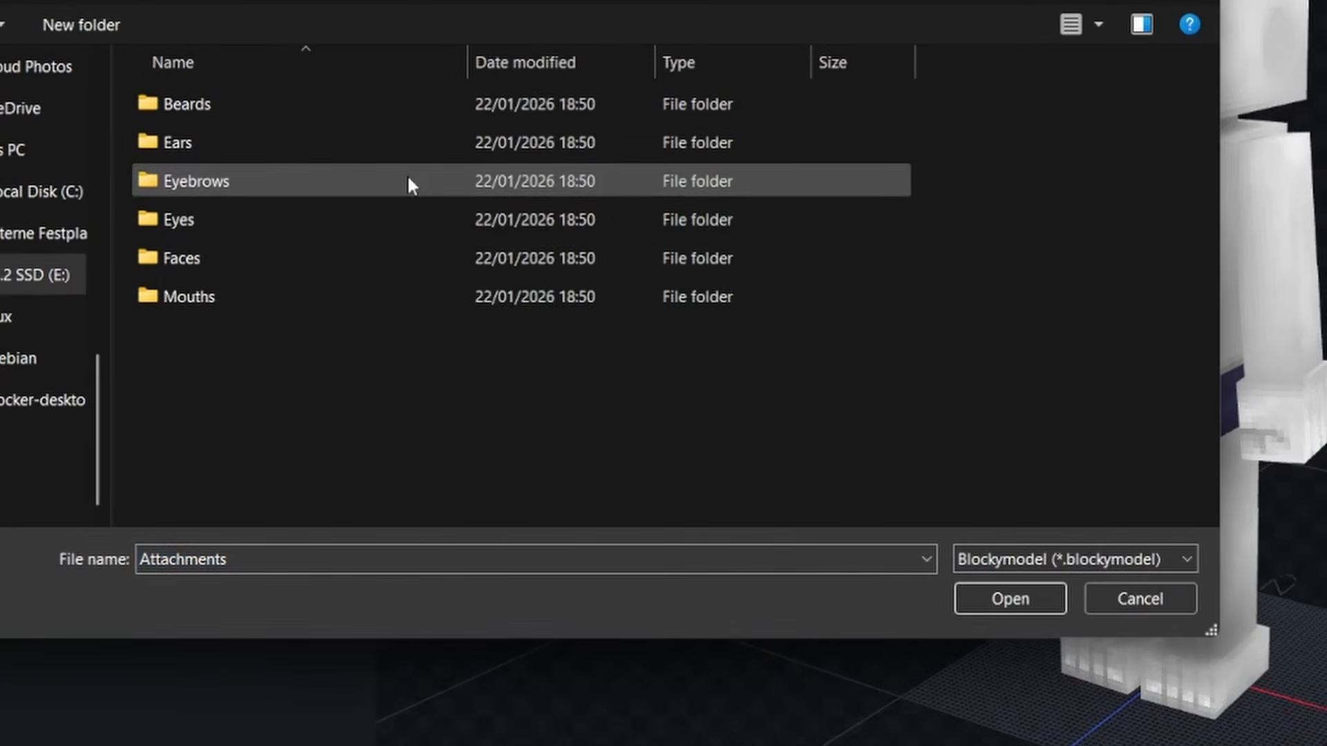
double_click(201, 225)
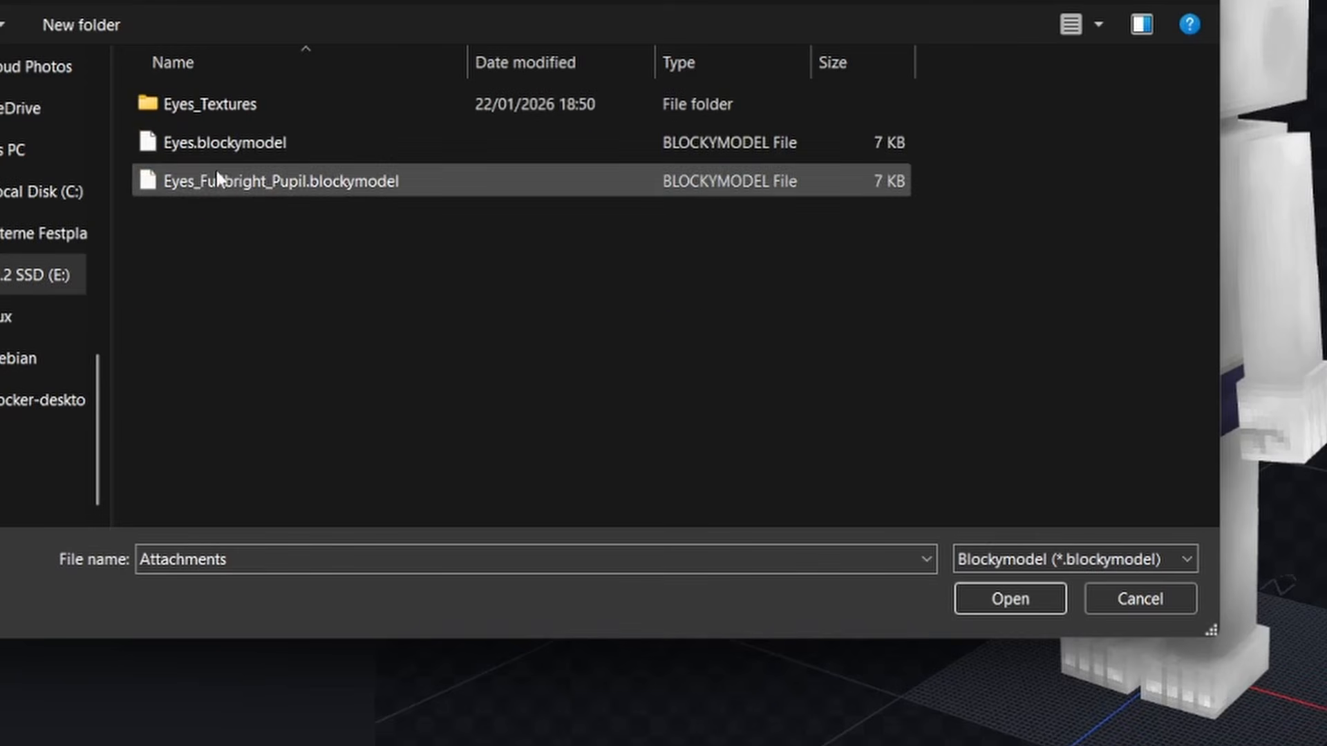
double_click(219, 144)
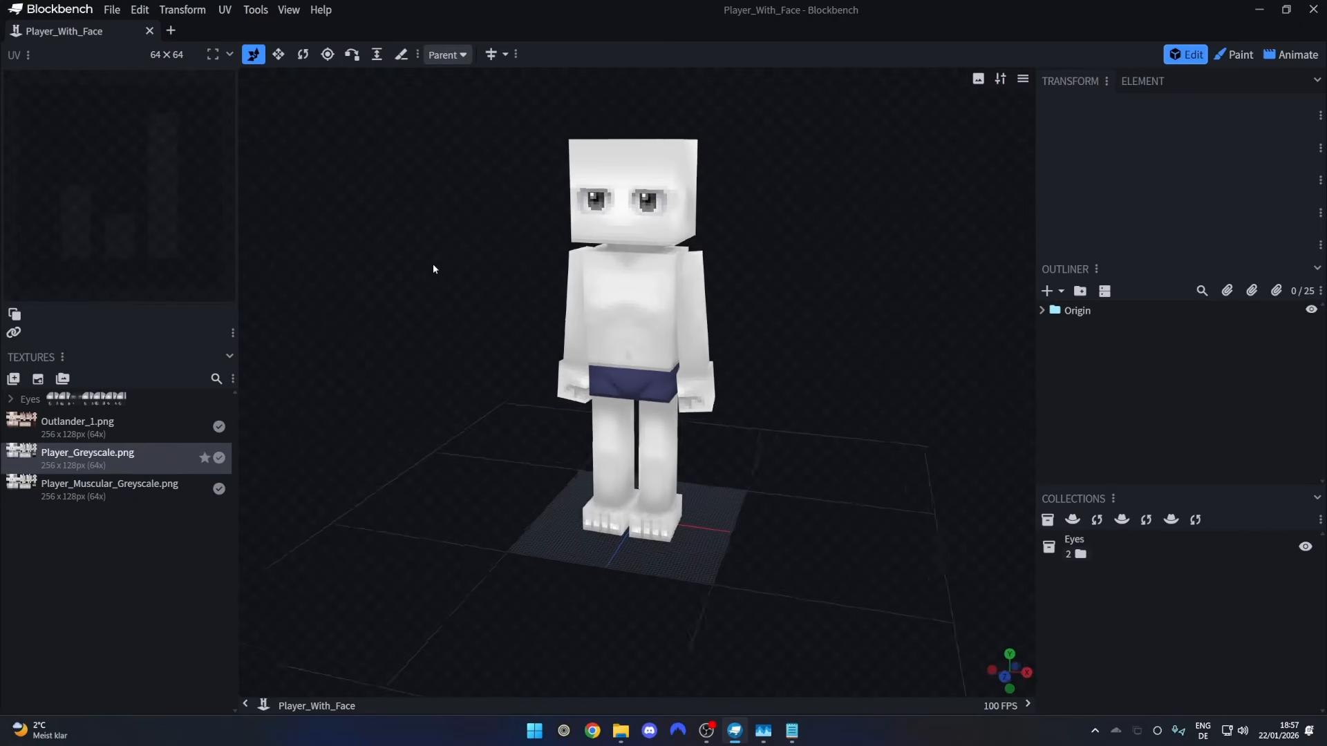
mouse_move(433, 263)
mouse_down()
mouse_move(450, 257)
mouse_move(432, 255)
mouse_up()
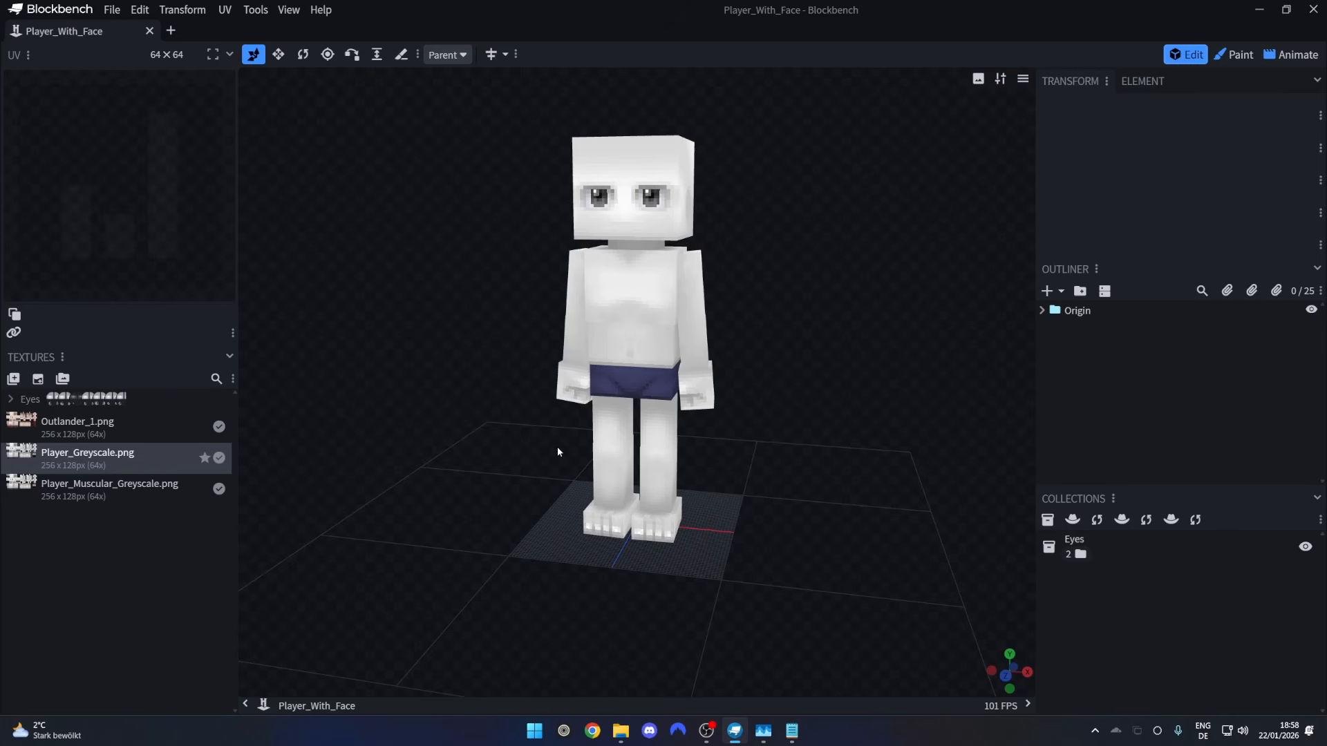
Import Mouth1.blockymodel from Body_Attachments\Mouths as an attachment on the player model.
click(1072, 519)
double_click(241, 277)
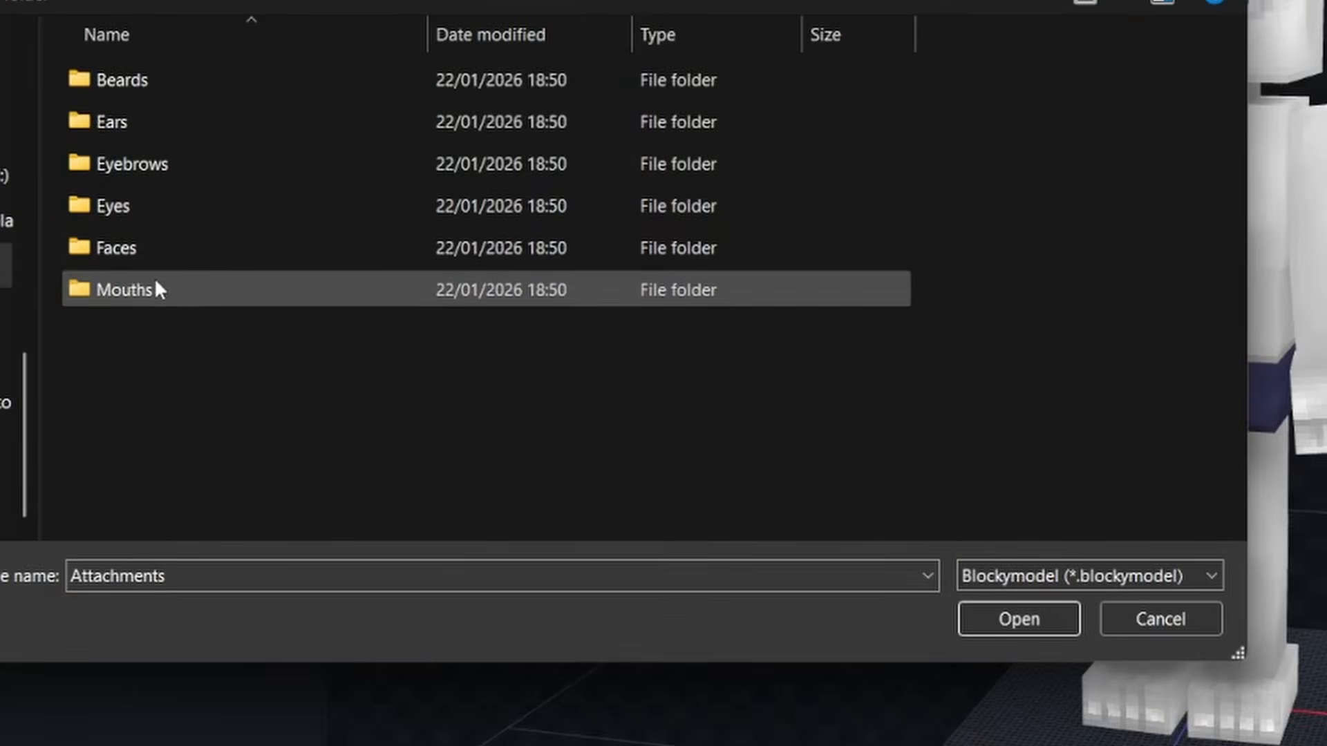
double_click(160, 335)
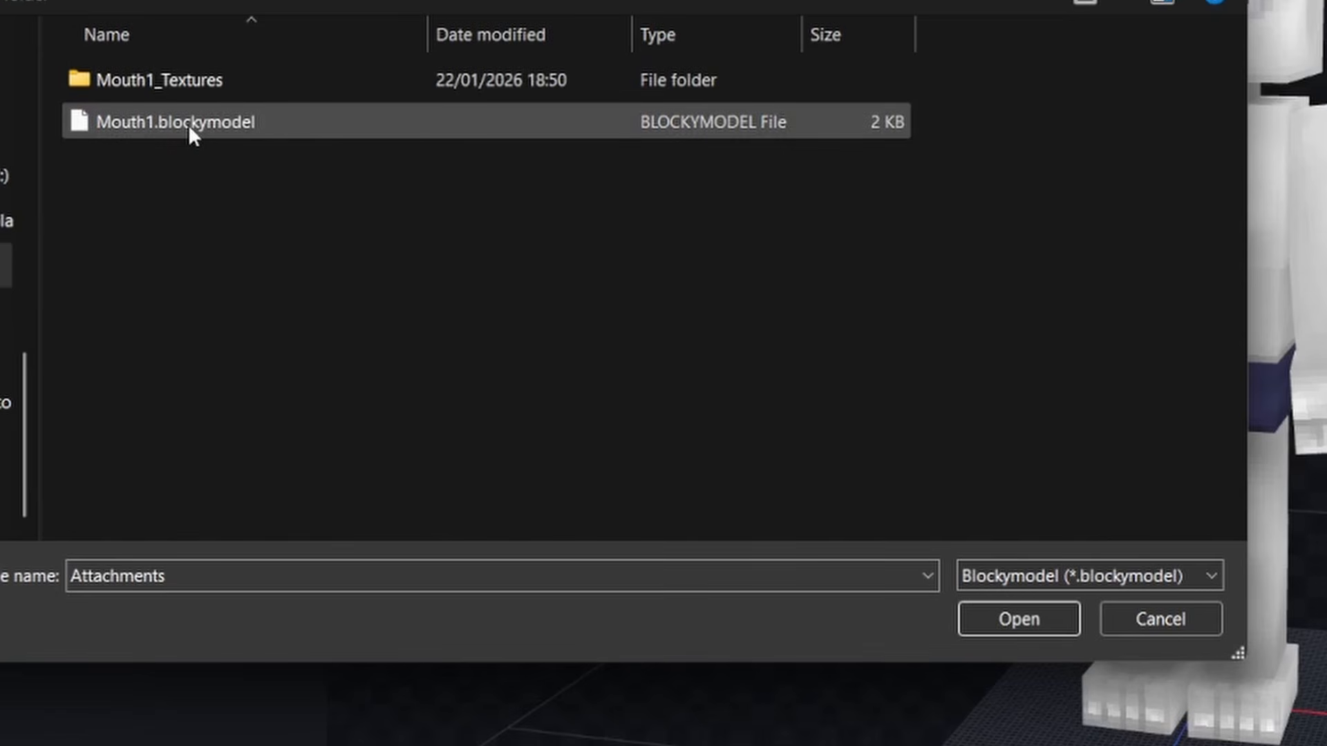
double_click(188, 124)
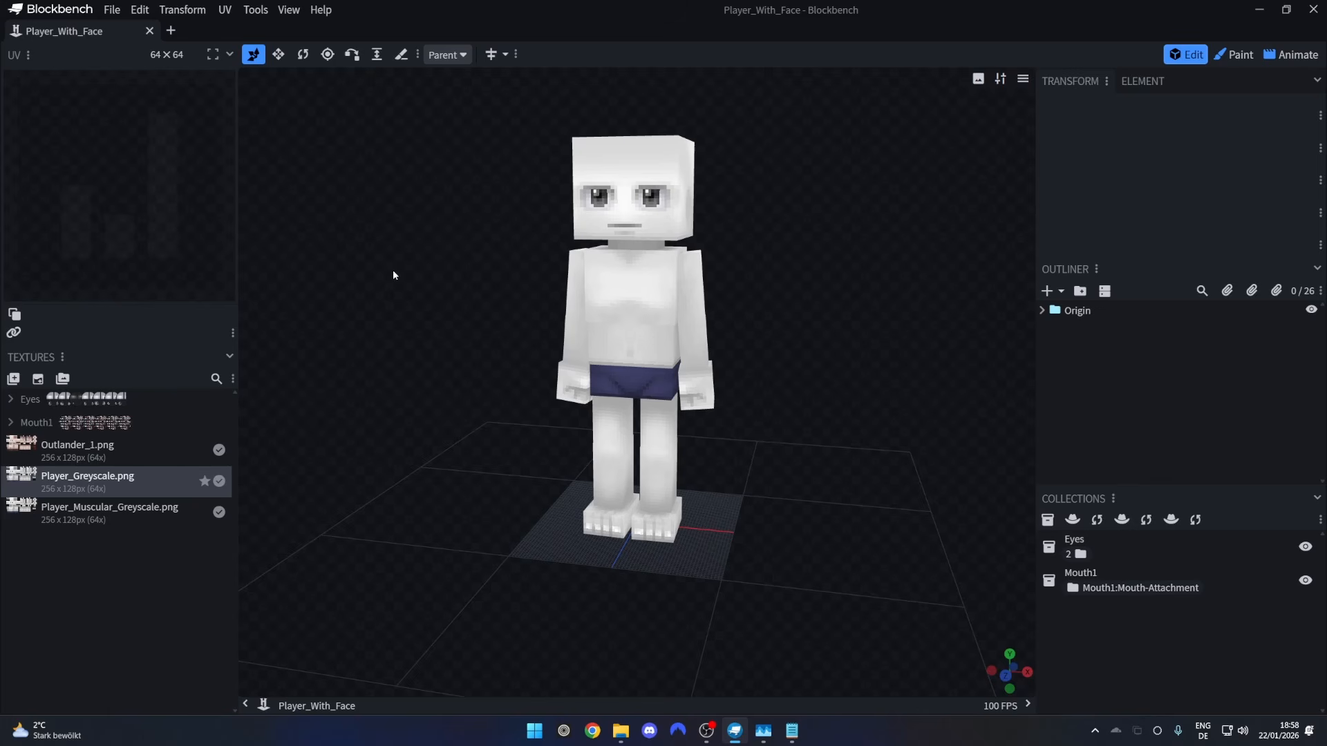
Import Eyebrows_Medium.blockymodel from Body_Attachments\Eyebrows as an attachment on the player model.
click(1072, 520)
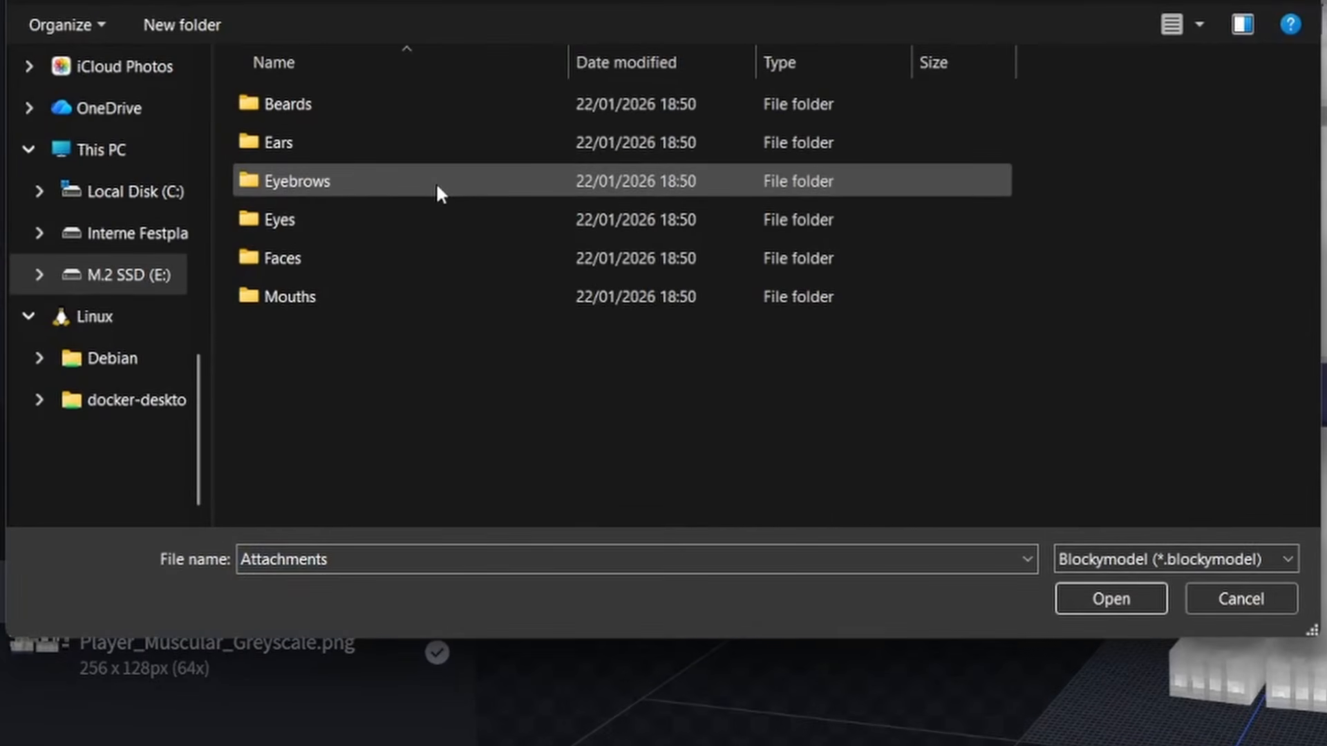
double_click(406, 200)
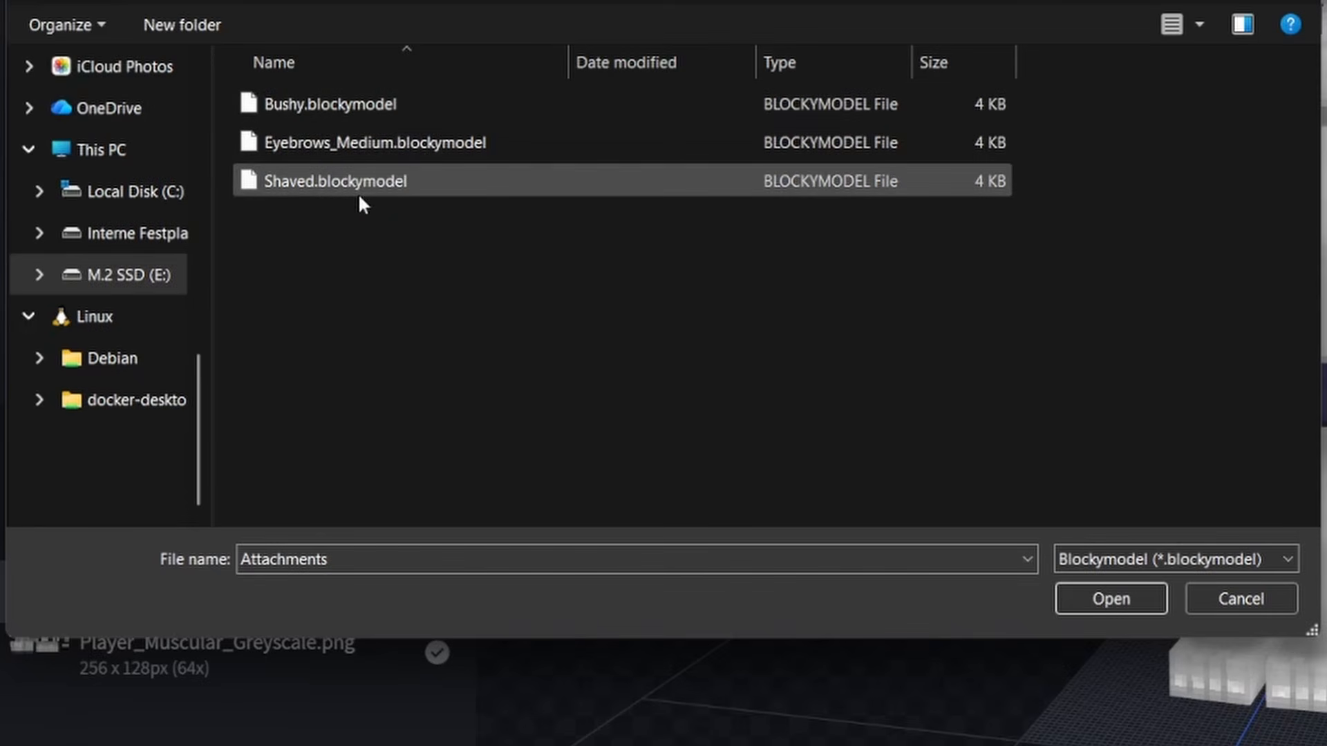
double_click(362, 148)
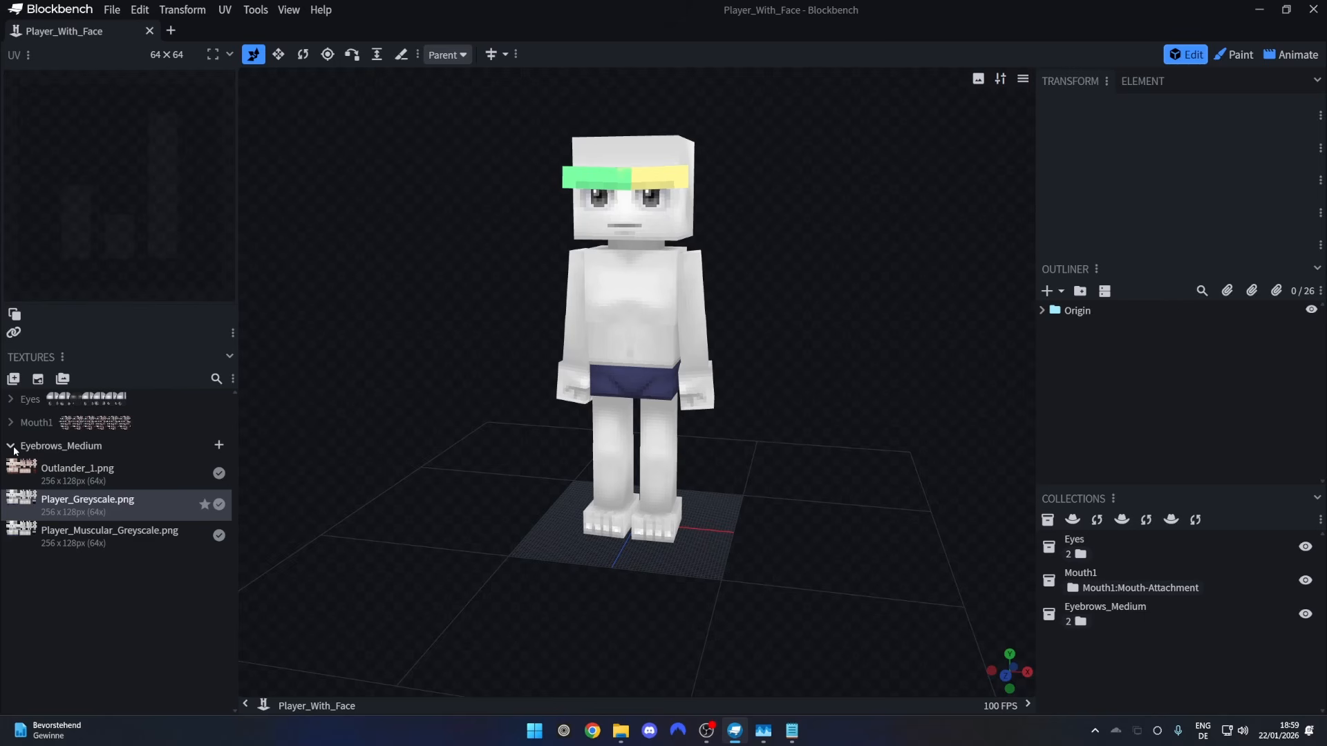
Add Medium_Greyscale.png from the Body_Attachments folder to the Eyebrows_Medium texture group and apply it to the eyebrows.
click(219, 446)
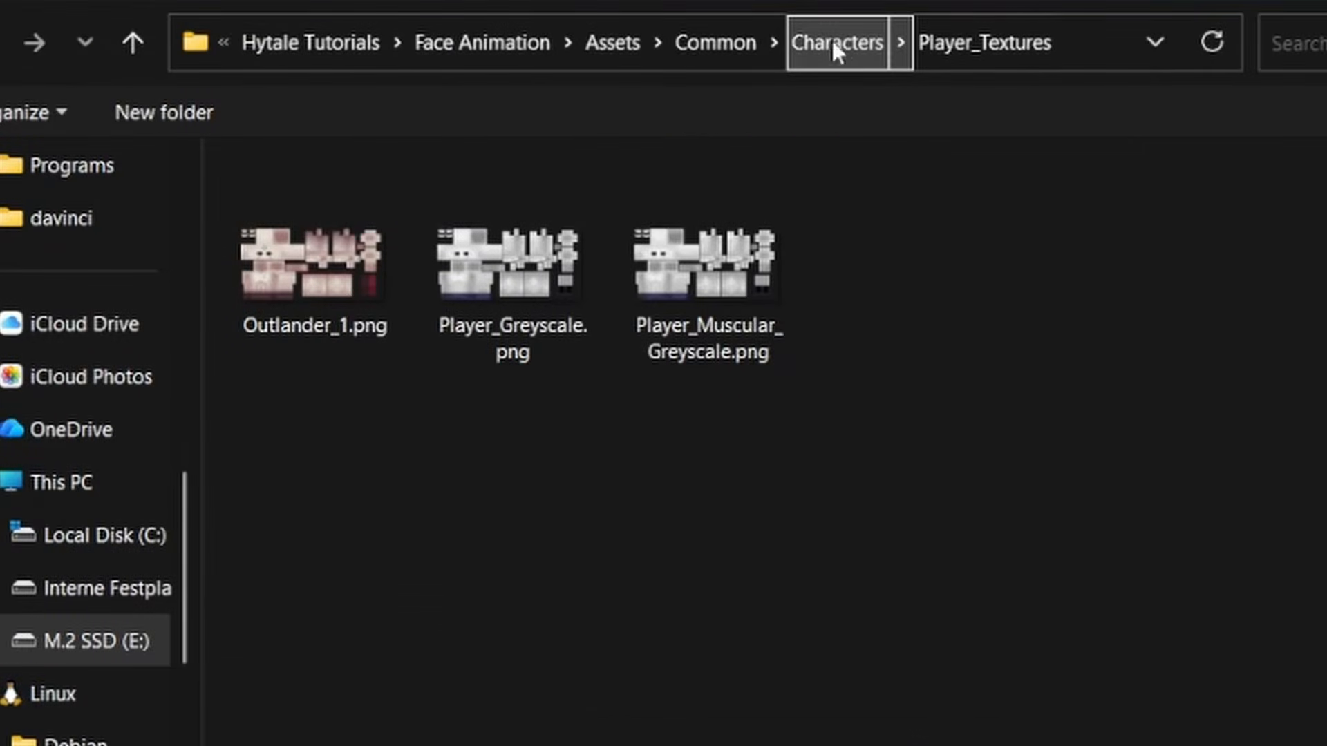
click(834, 44)
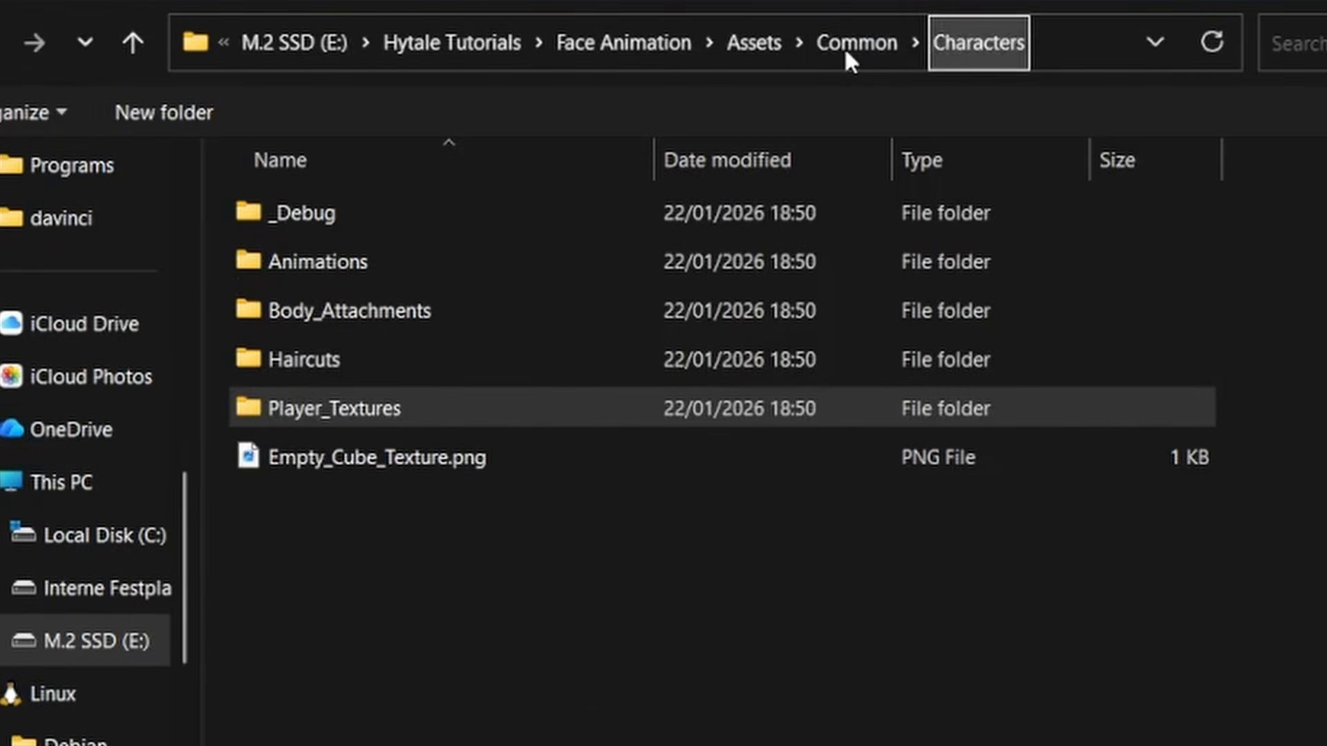
double_click(391, 309)
click(391, 310)
double_click(392, 311)
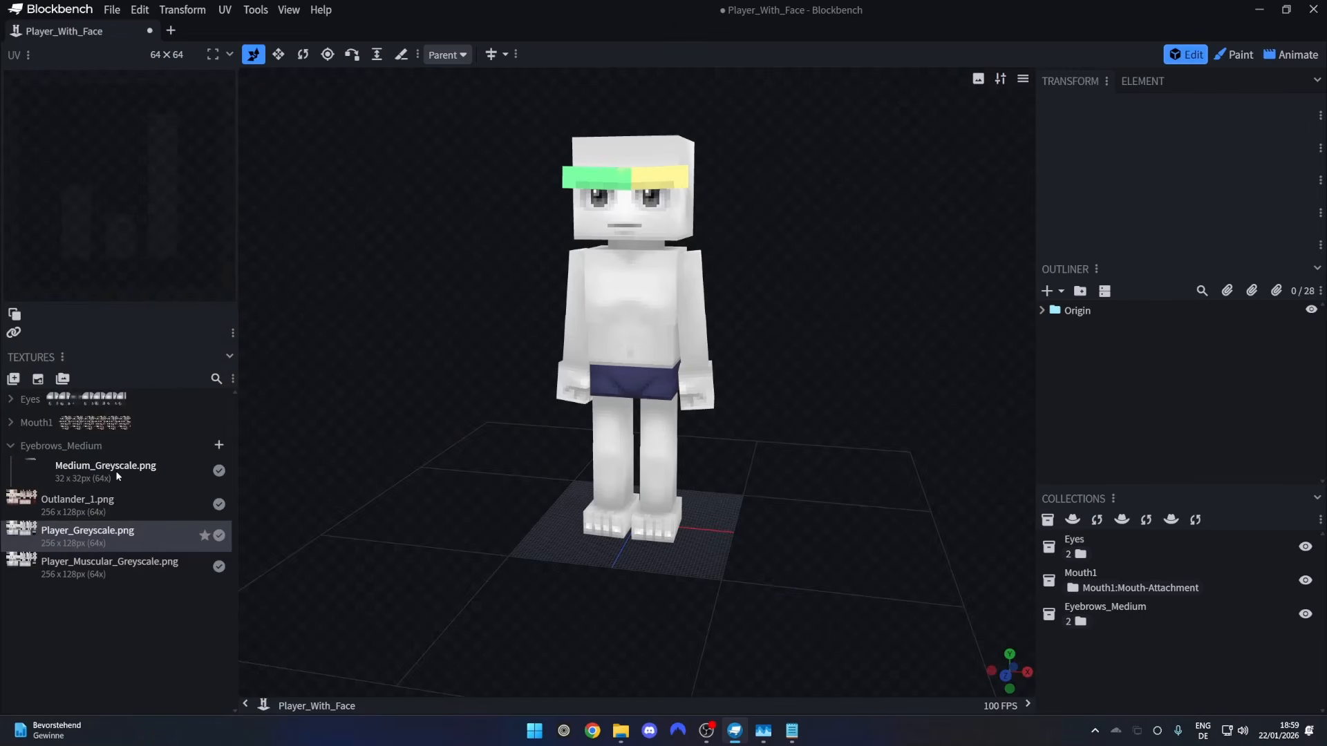
click(115, 471)
mouse_move(380, 380)
mouse_down()
mouse_move(553, 378)
mouse_move(395, 381)
mouse_up()
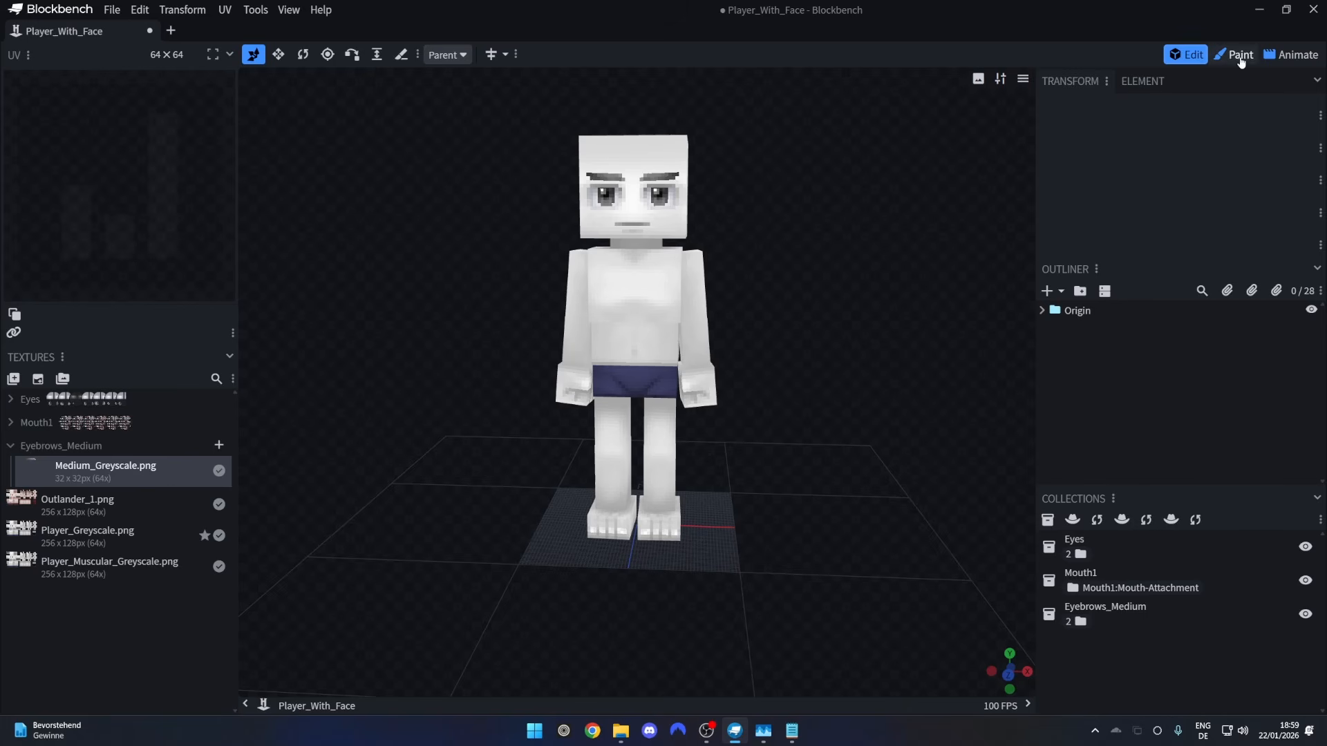
Switch to Animate mode, expand the Origin and Pelvis bones, and select Belly, R-Thigh and L-Thigh one after another.
click(1275, 56)
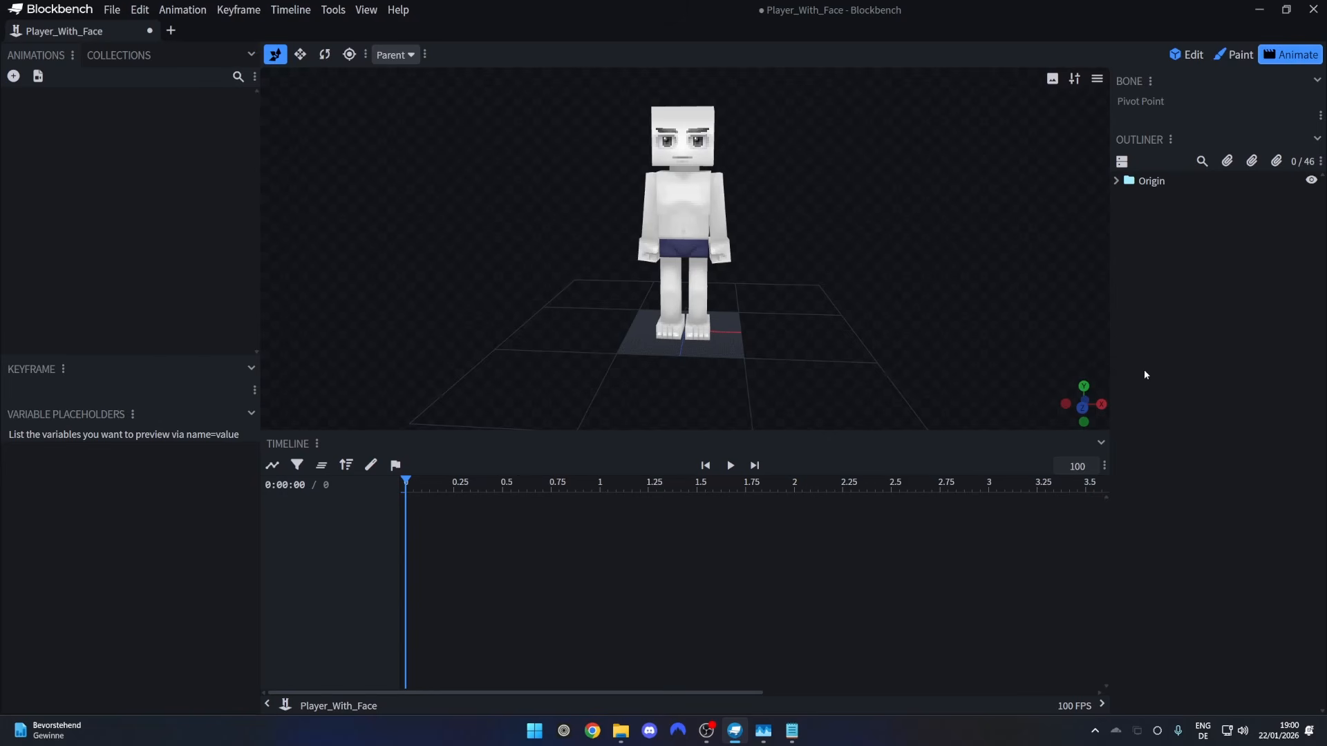
click(1116, 182)
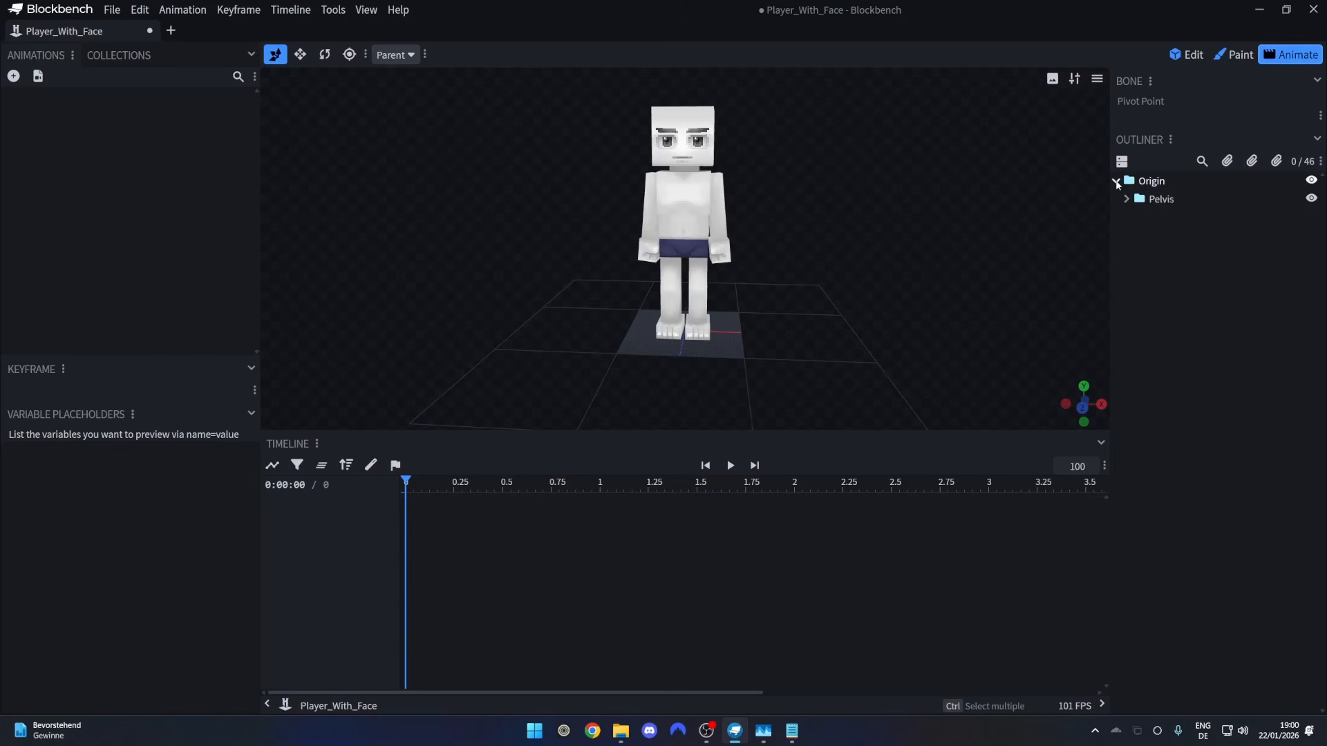
click(1126, 199)
click(1161, 217)
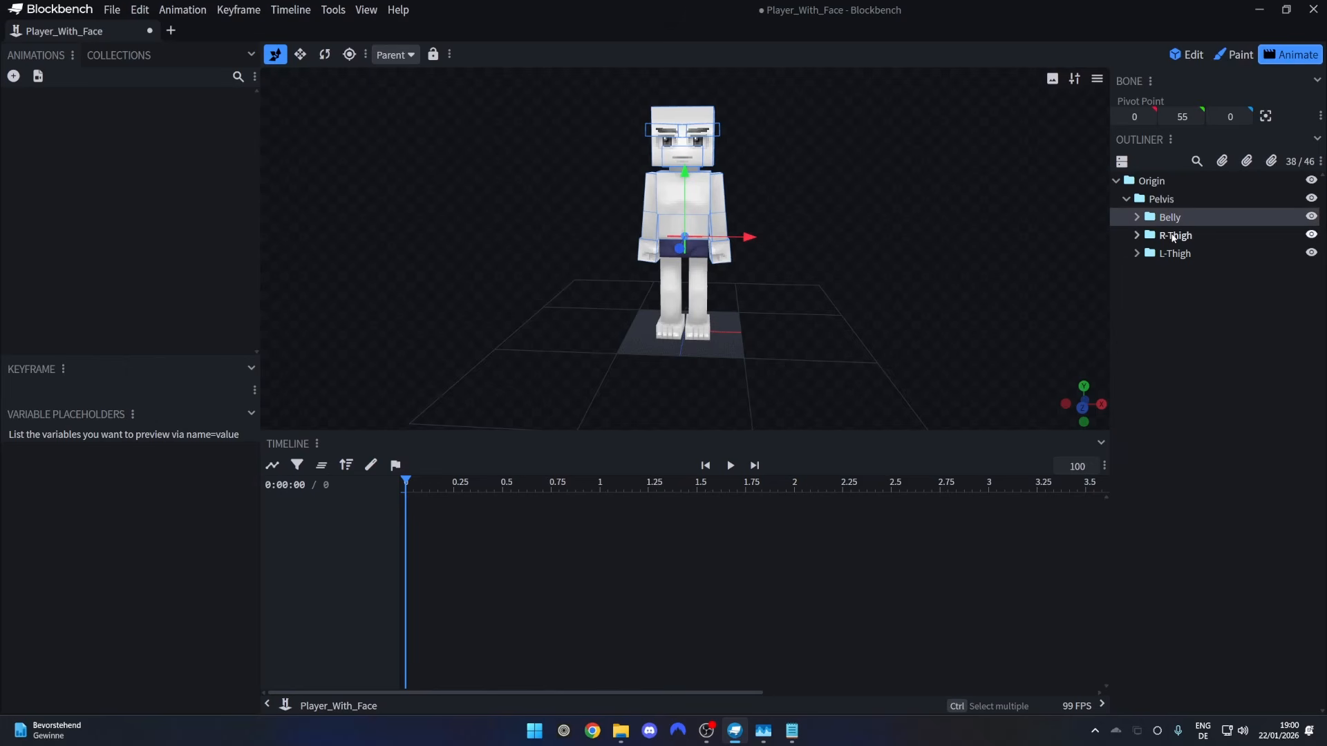
click(1173, 235)
click(1172, 253)
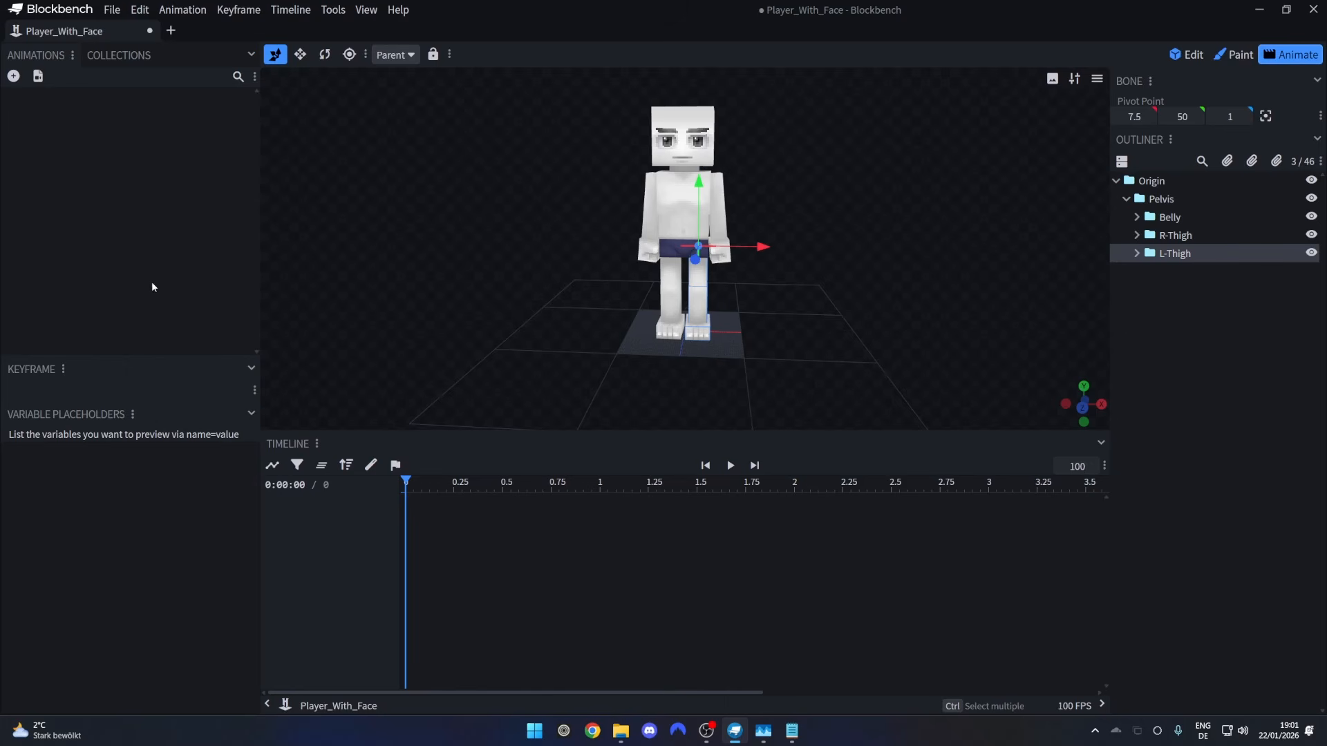
Load Sit_Ground.blockyanim from the Characters\Animations\Flavor folder into the Blockbench animation list.
click(620, 730)
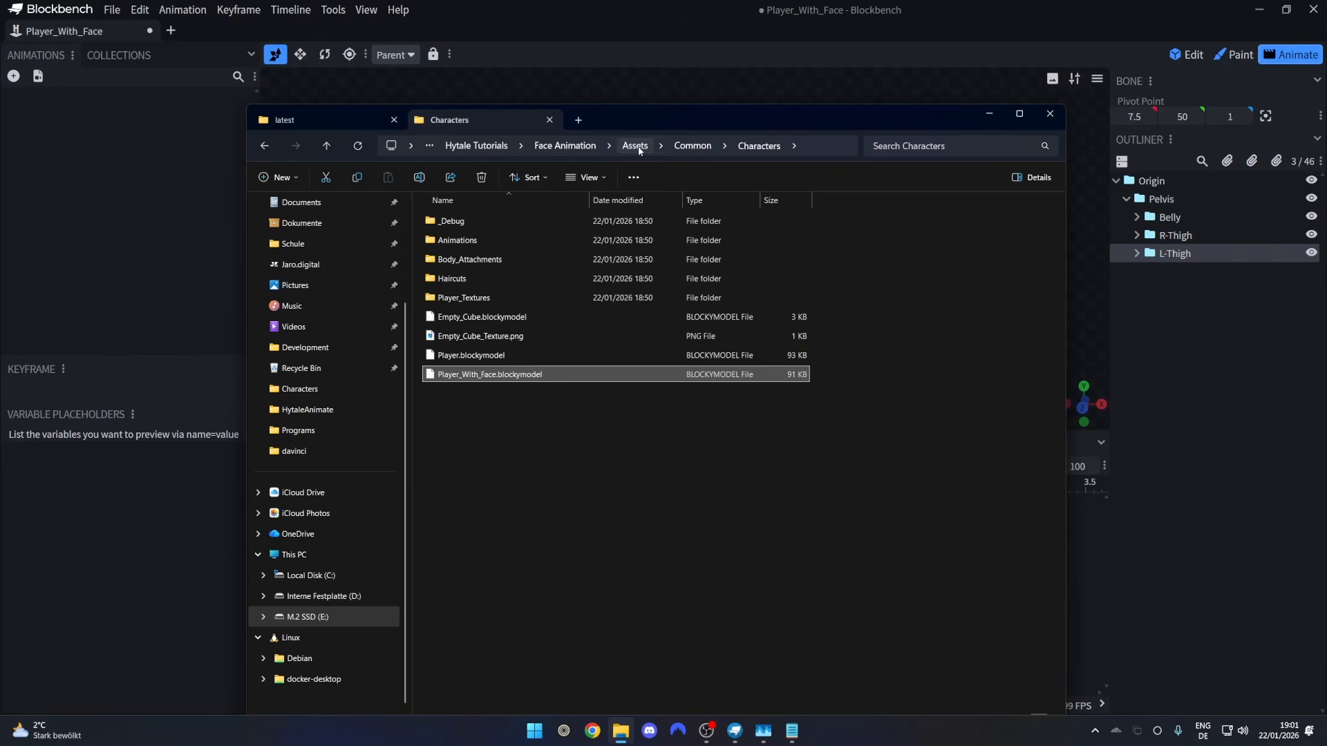
click(635, 147)
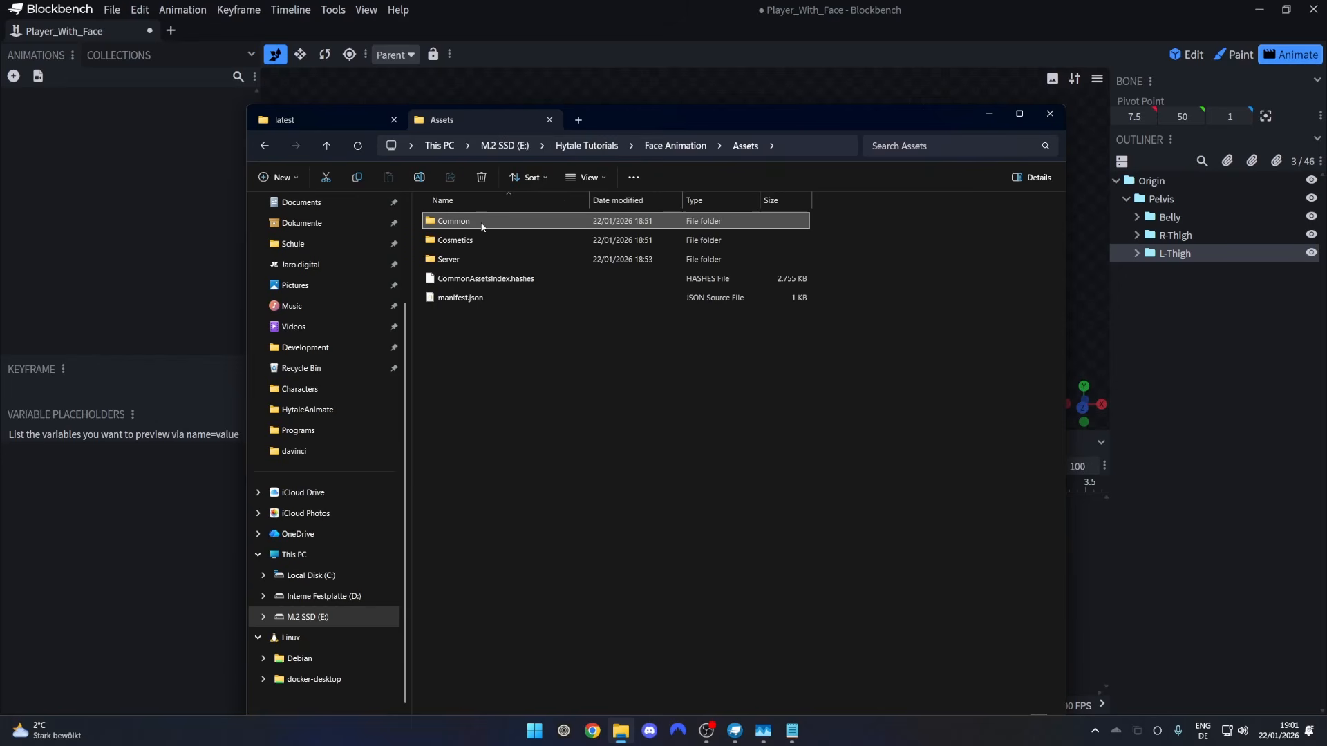
double_click(480, 221)
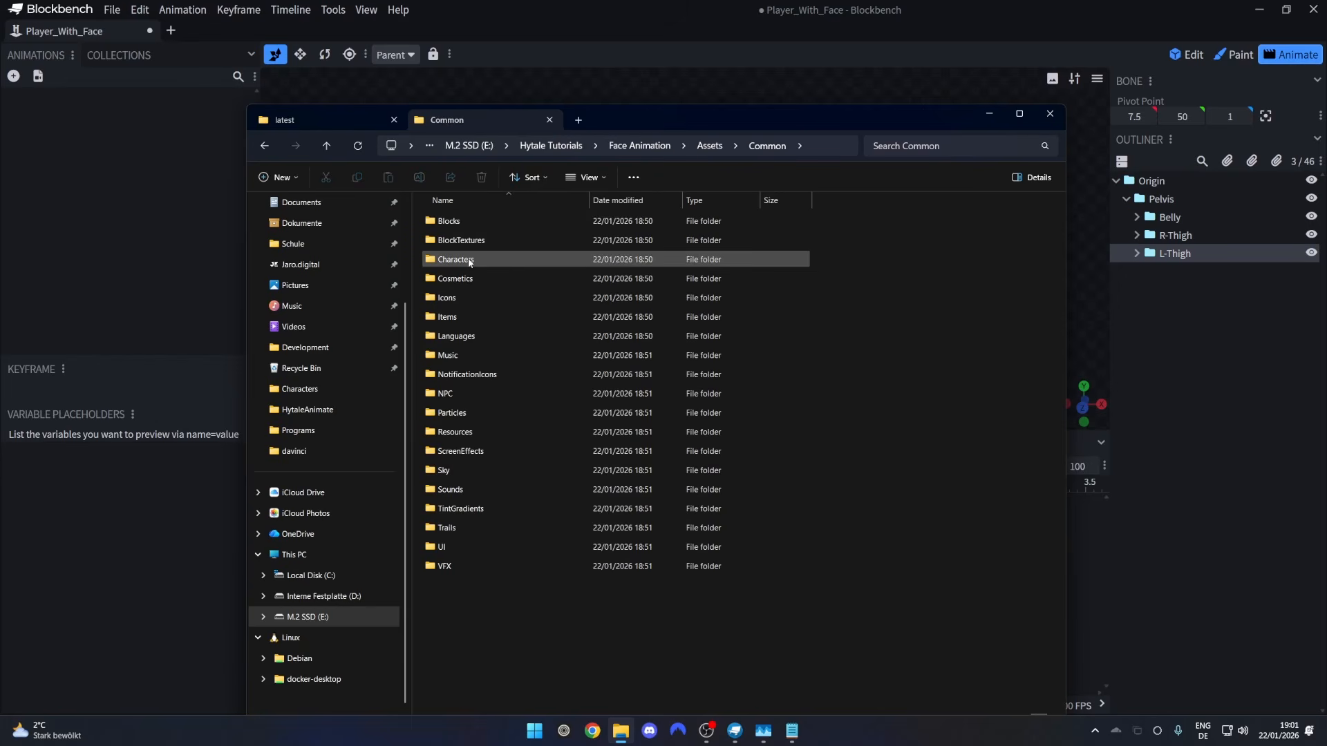
double_click(470, 258)
double_click(470, 242)
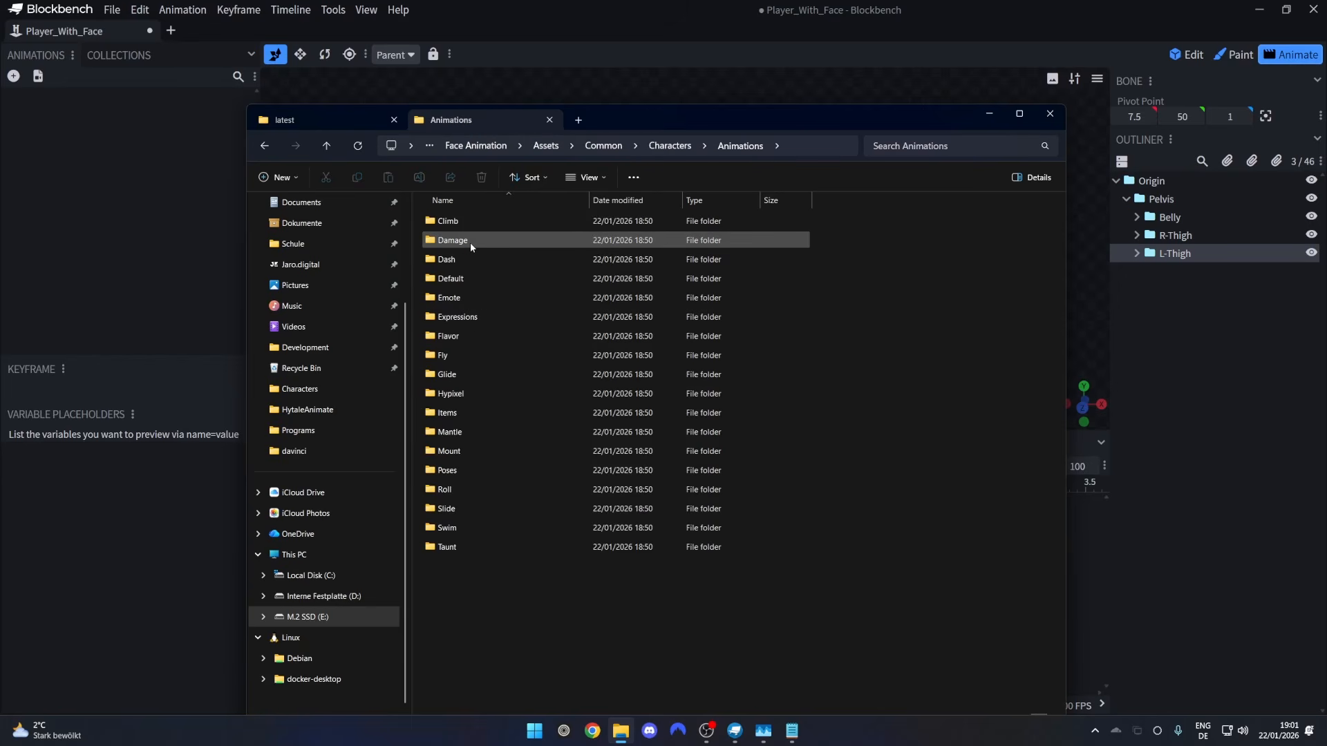
double_click(457, 337)
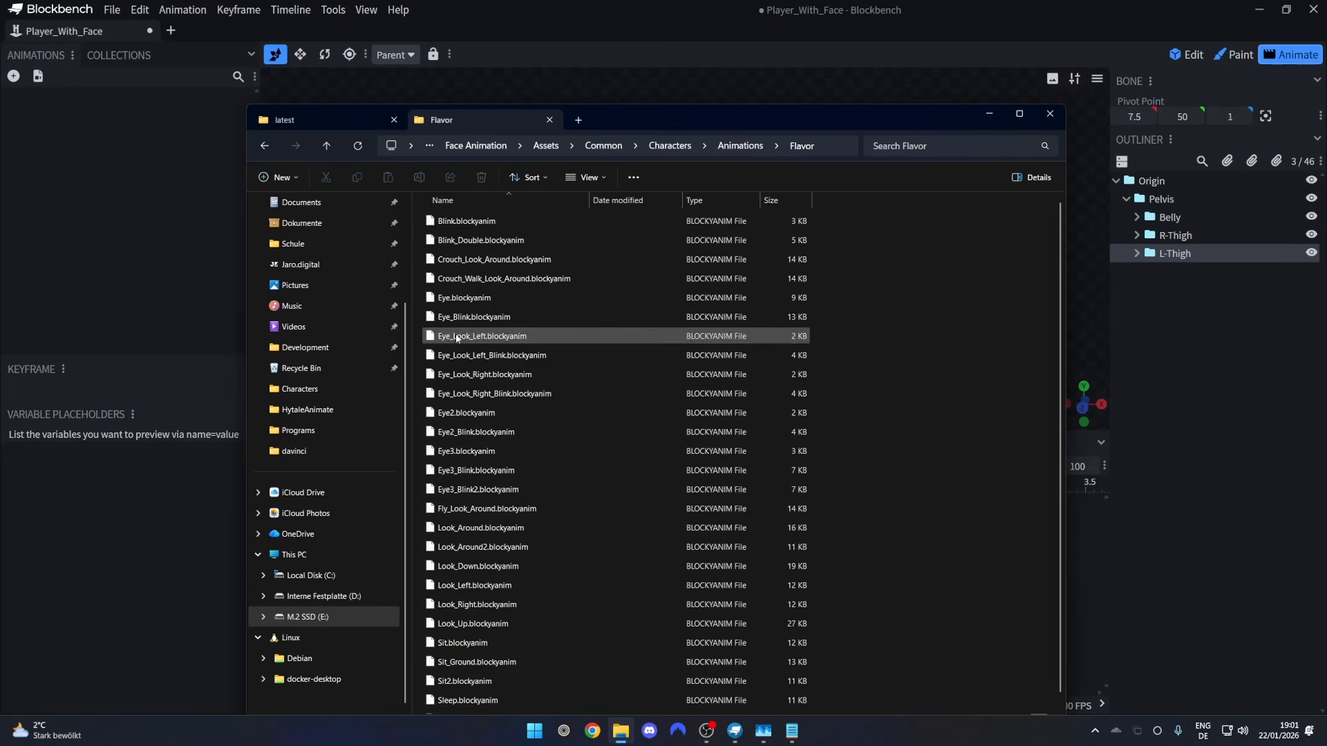
click(474, 664)
drag(516, 670, 119, 197)
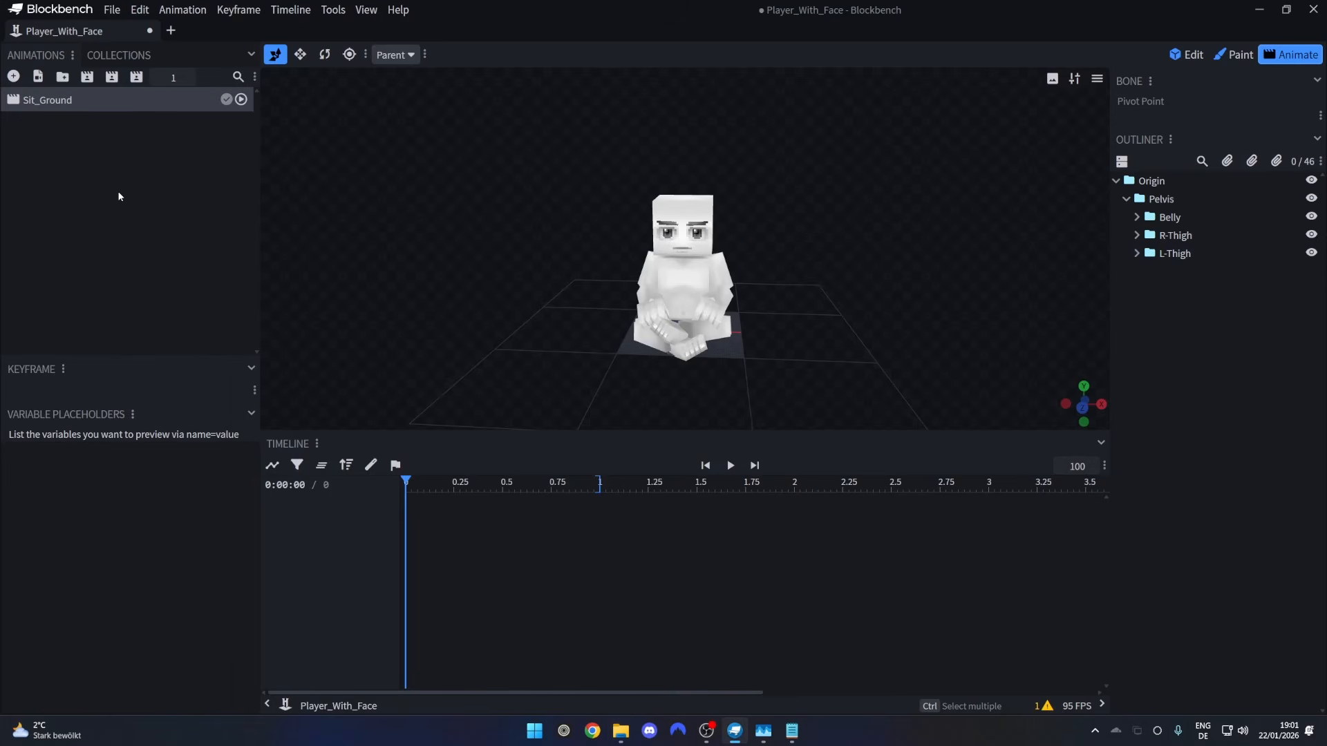
Play the Sit_Ground animation, examine the sitting pose from several angles, and pause the playback.
drag(387, 235, 355, 217)
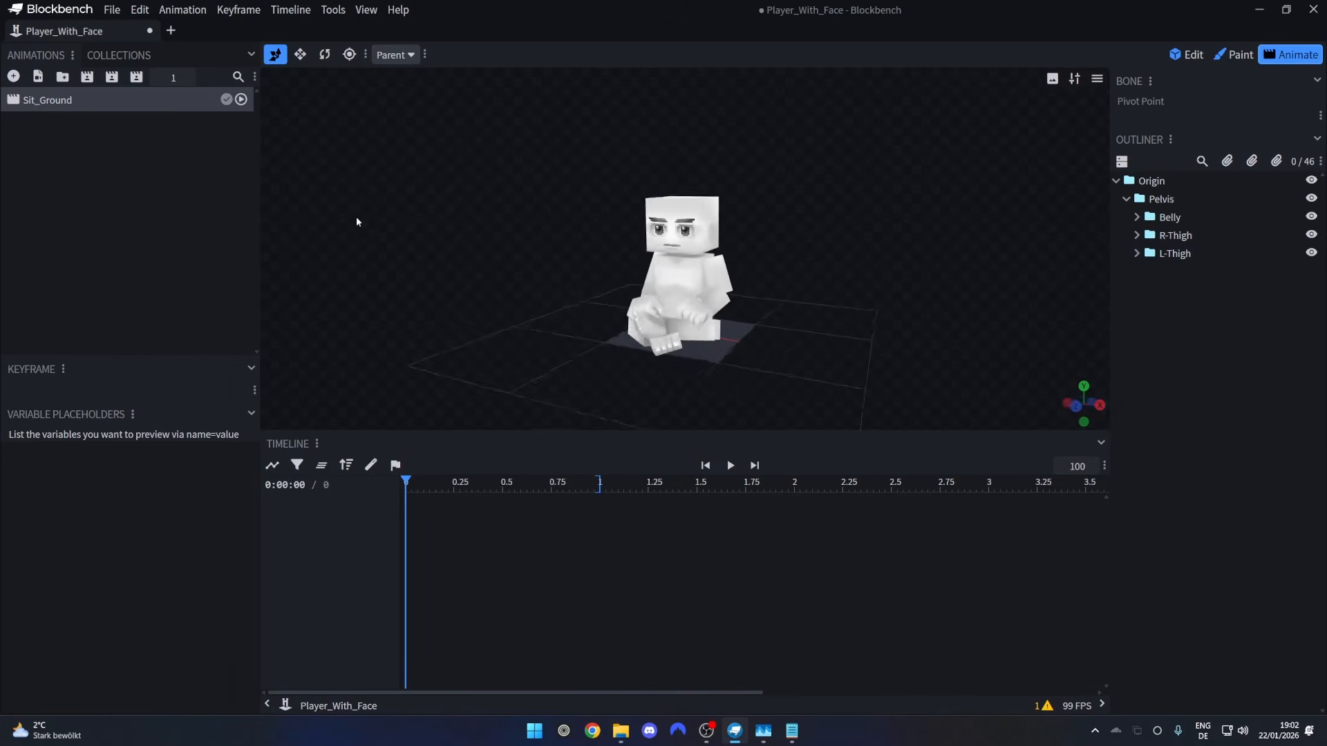
click(731, 467)
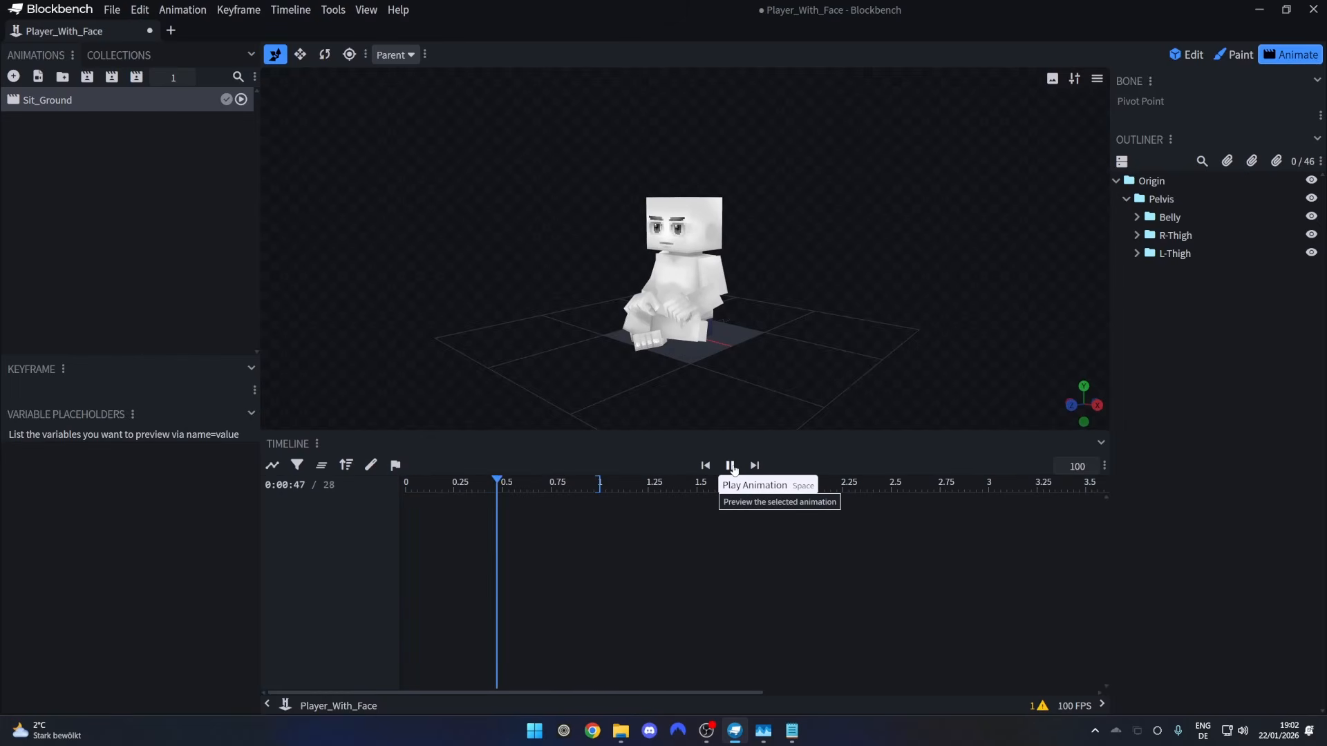
drag(770, 288, 830, 227)
drag(755, 282, 697, 311)
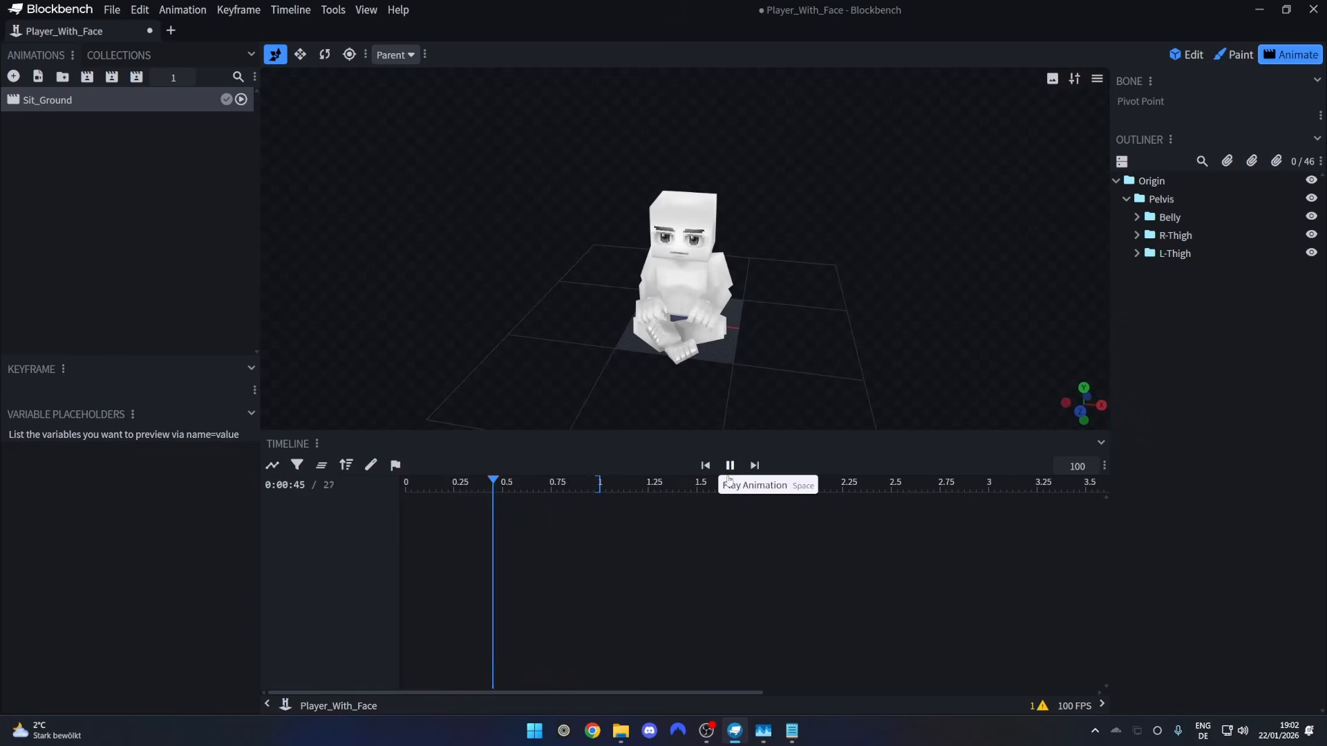
click(730, 466)
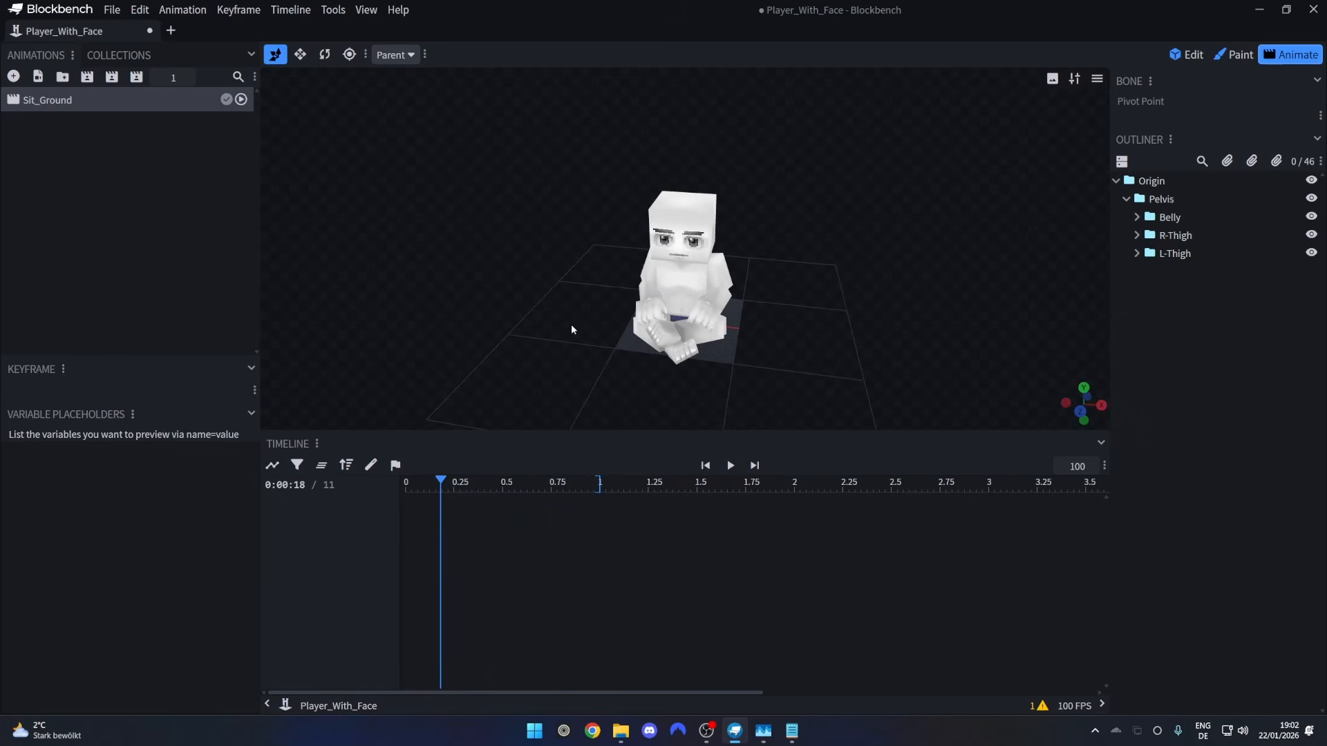
Switch to File Explorer and copy Sit_Ground.blockyanim from the Flavor folder into the Face Animation folder.
click(621, 731)
click(502, 661)
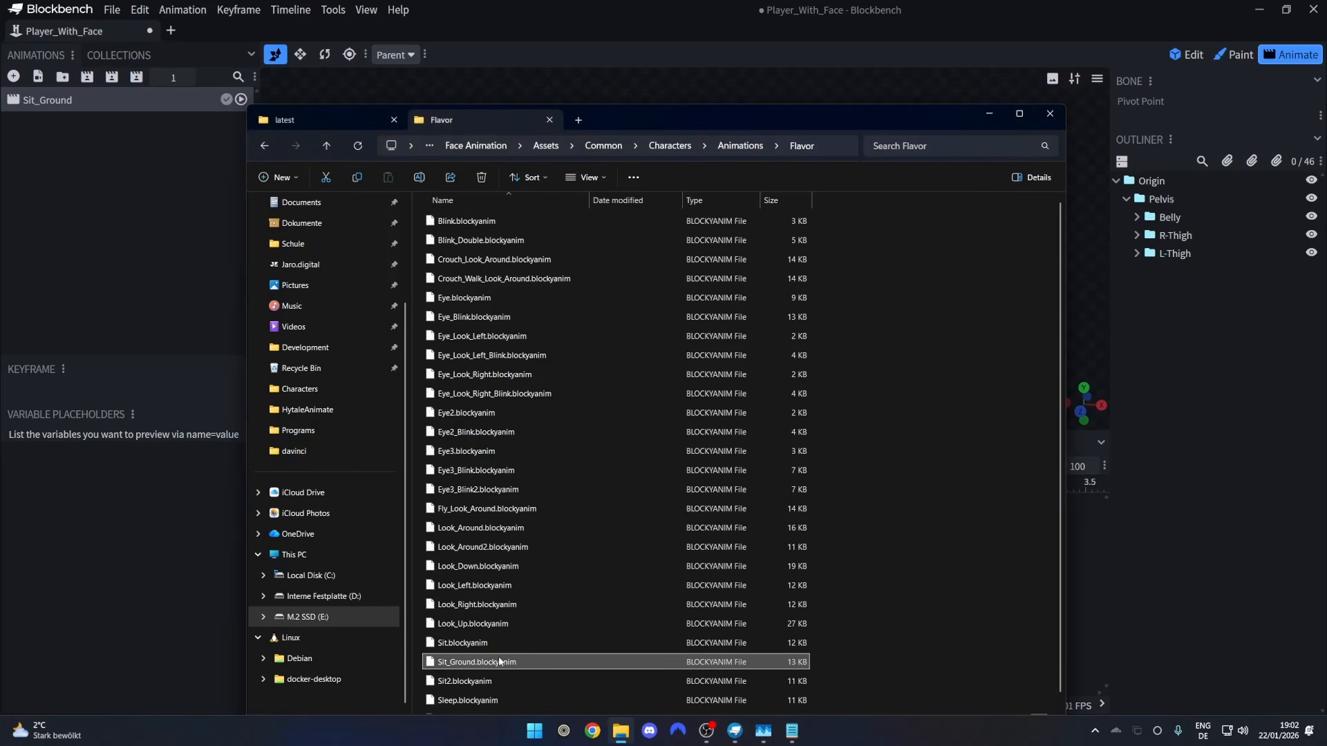
drag(493, 148, 503, 364)
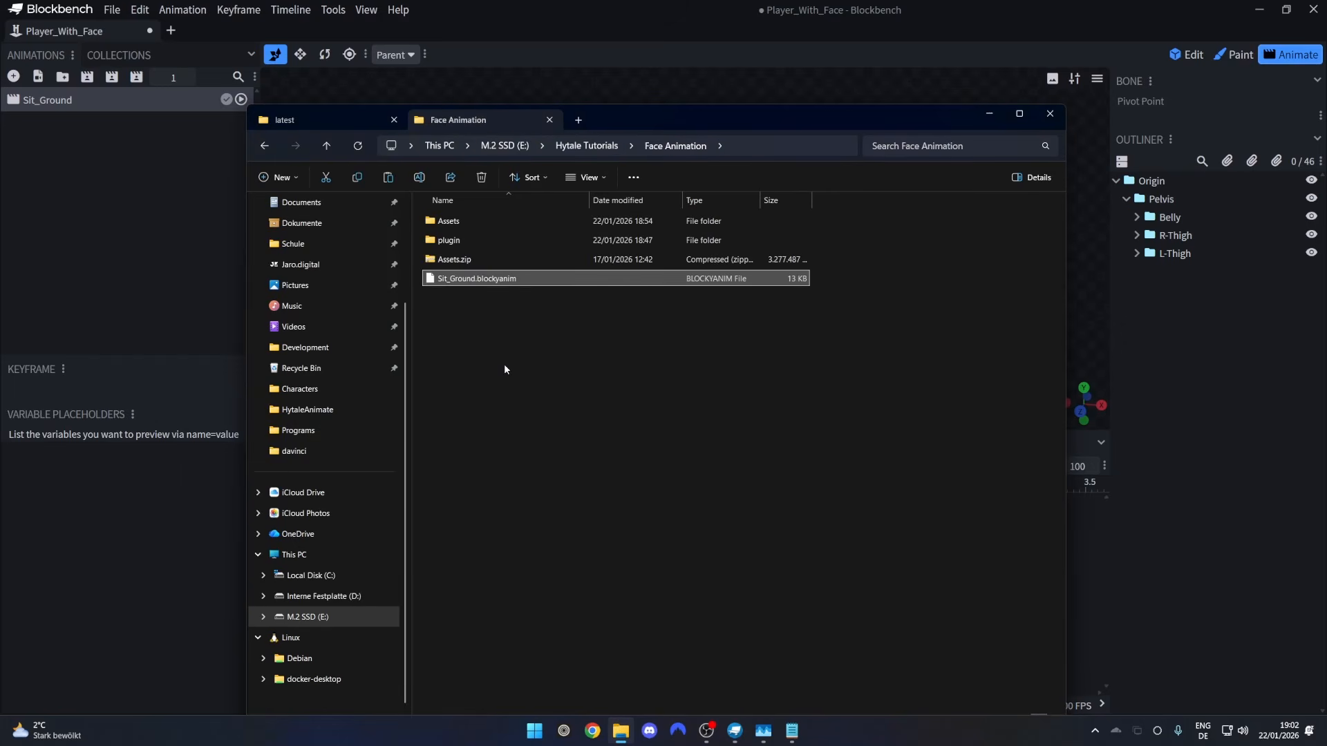
Switch back to Blockbench and unload the Sit_Ground animation from the project.
click(184, 208)
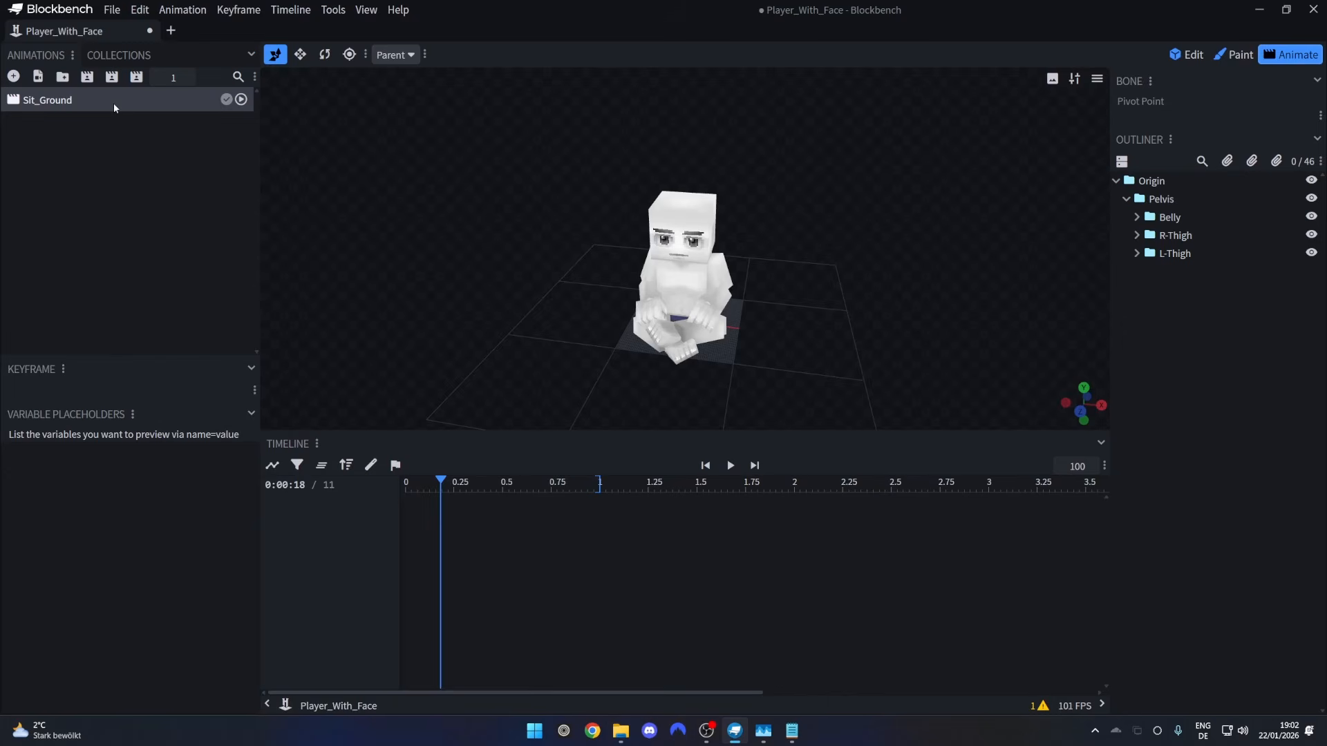
right_click(114, 102)
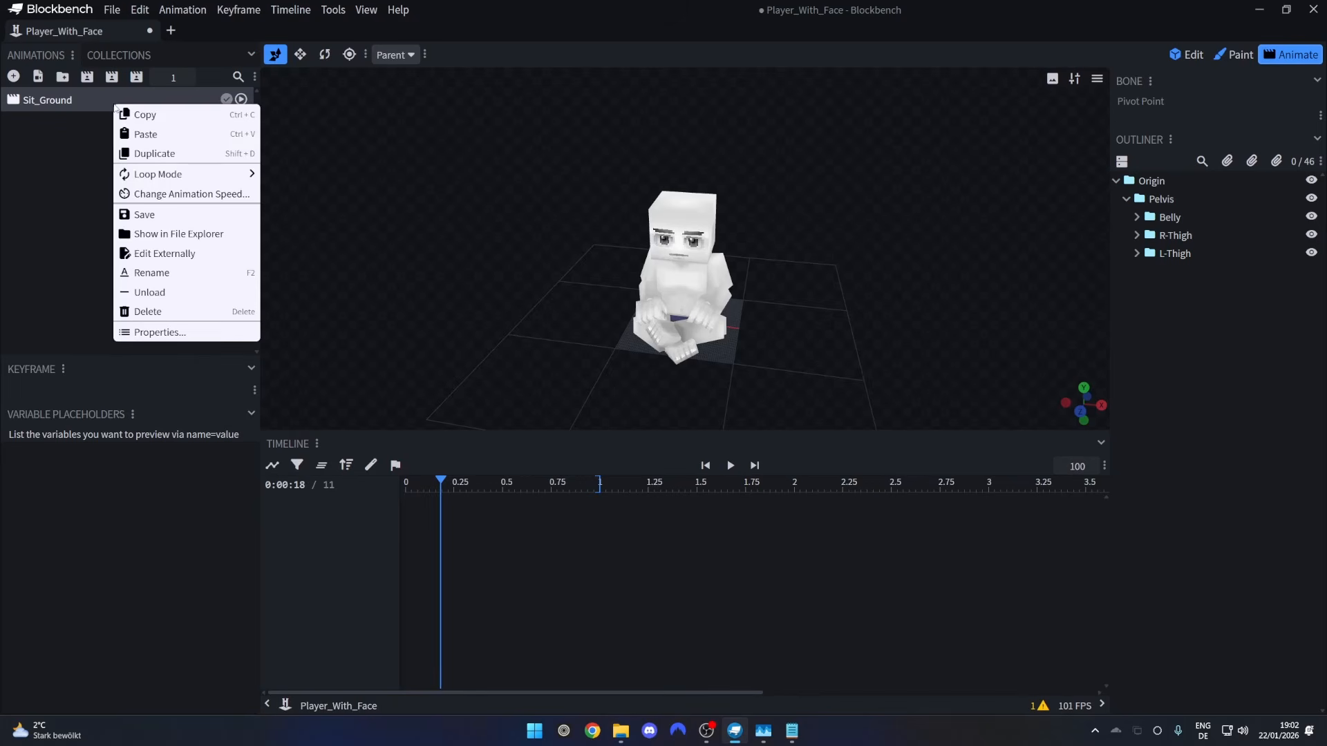
click(155, 297)
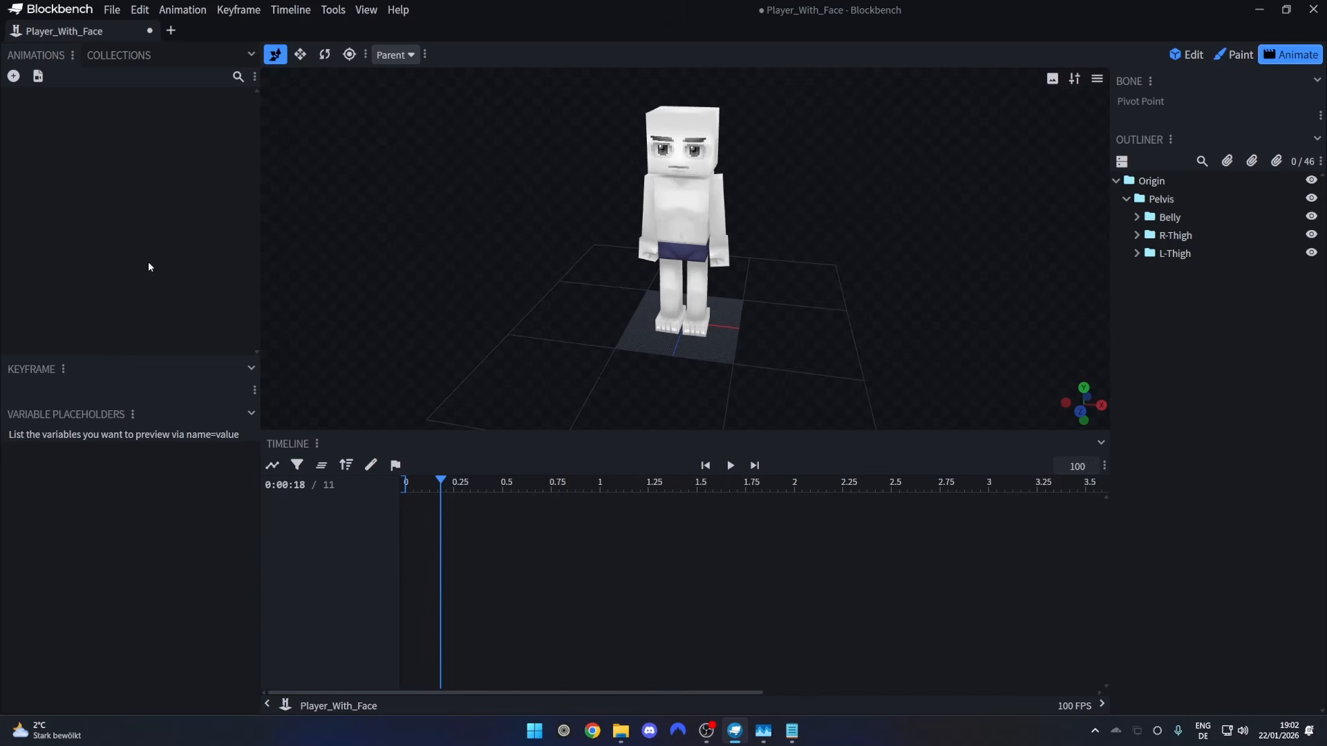
Create a new animation named tutorialFace, keeping the Play Once loop mode and a snapping of 24.
click(18, 80)
drag(617, 105, 571, 110)
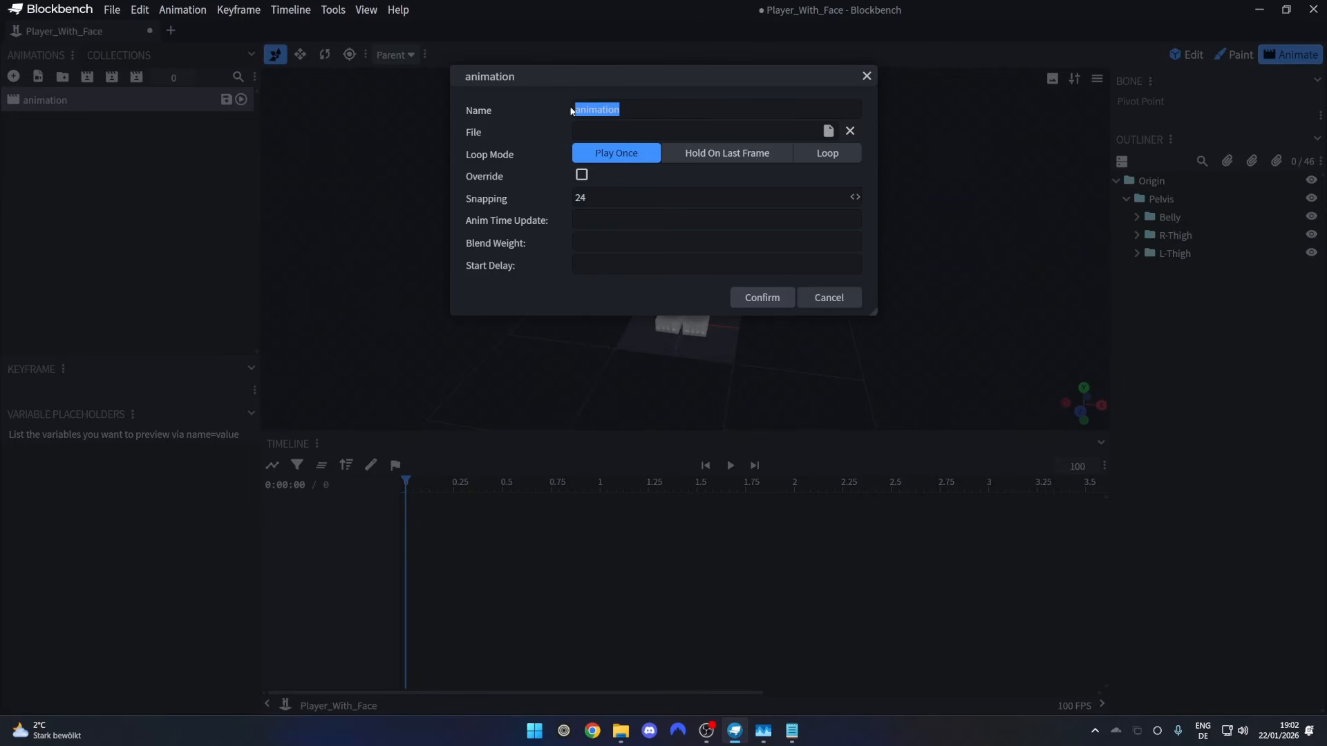
key(BackSpace)
text(tutorialFace)
click(751, 296)
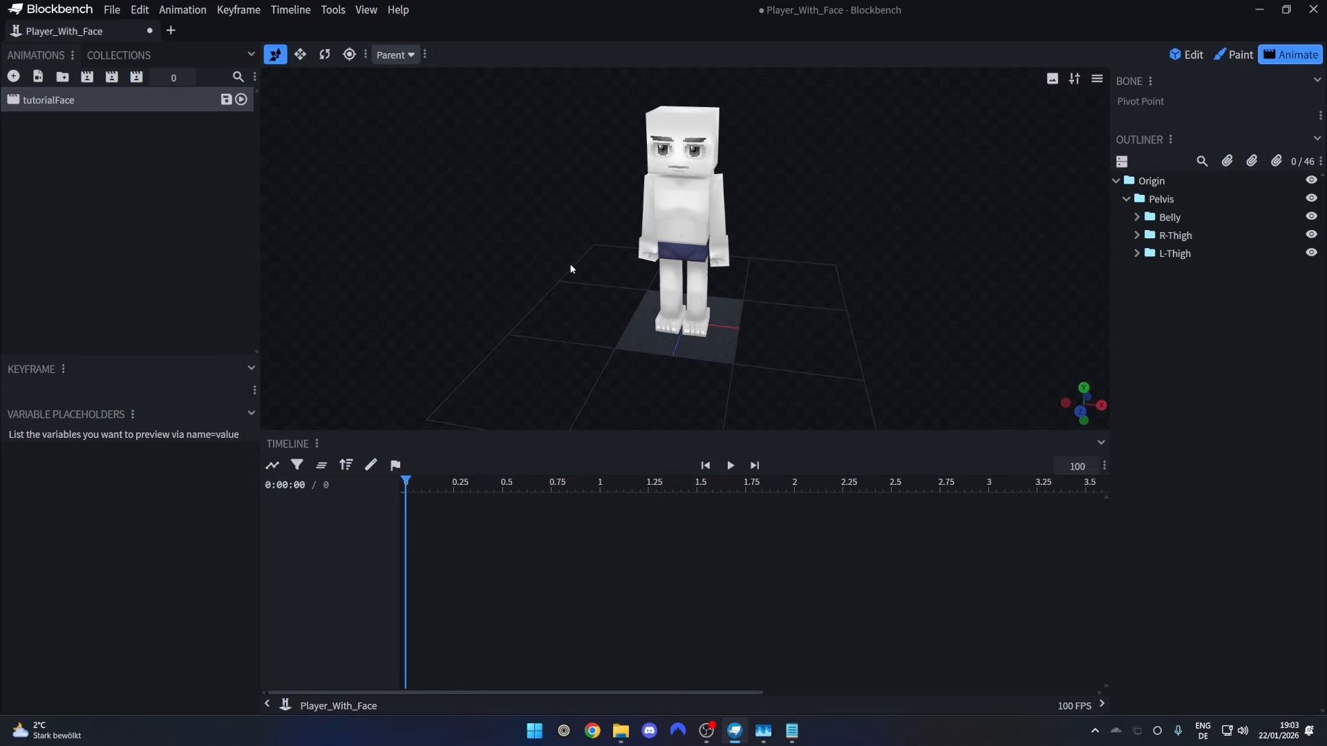
Try rotating the Head bone to -2.5 on Y at time 0, and delete that rotation keyframe.
click(687, 121)
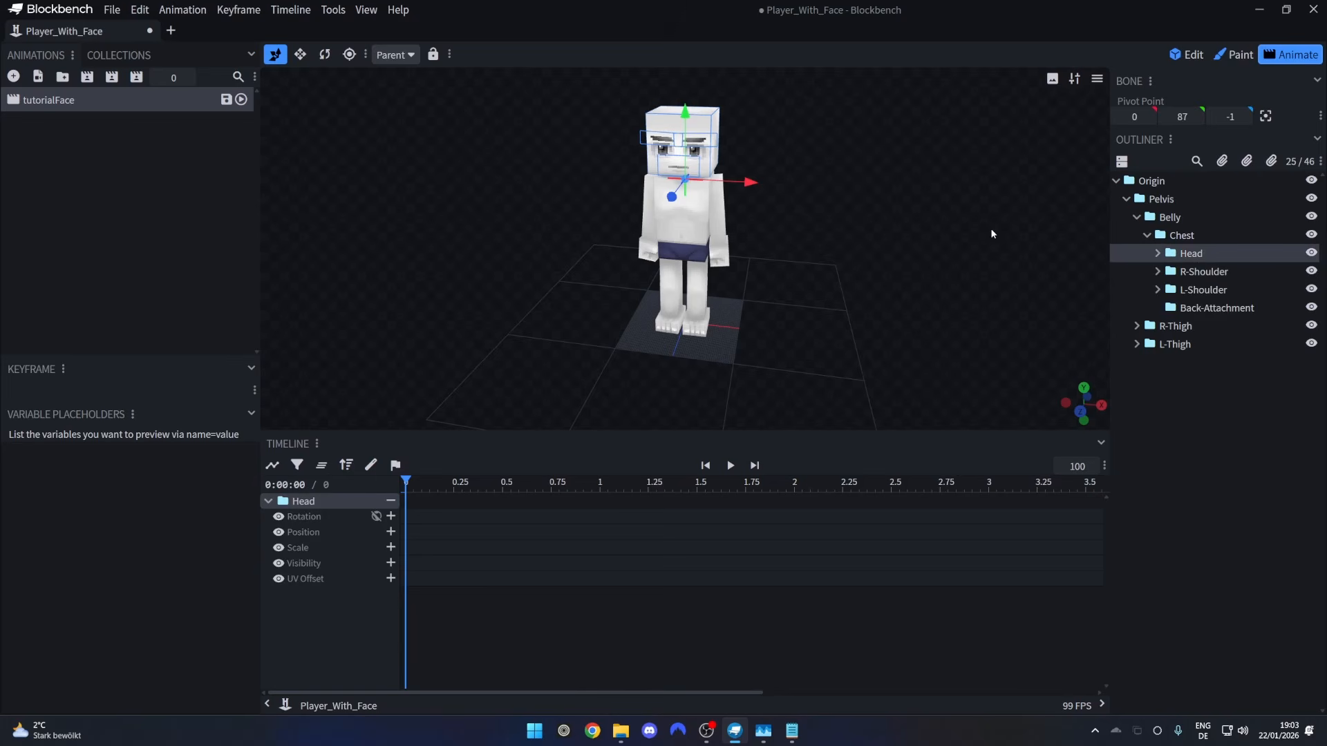
drag(990, 228, 964, 211)
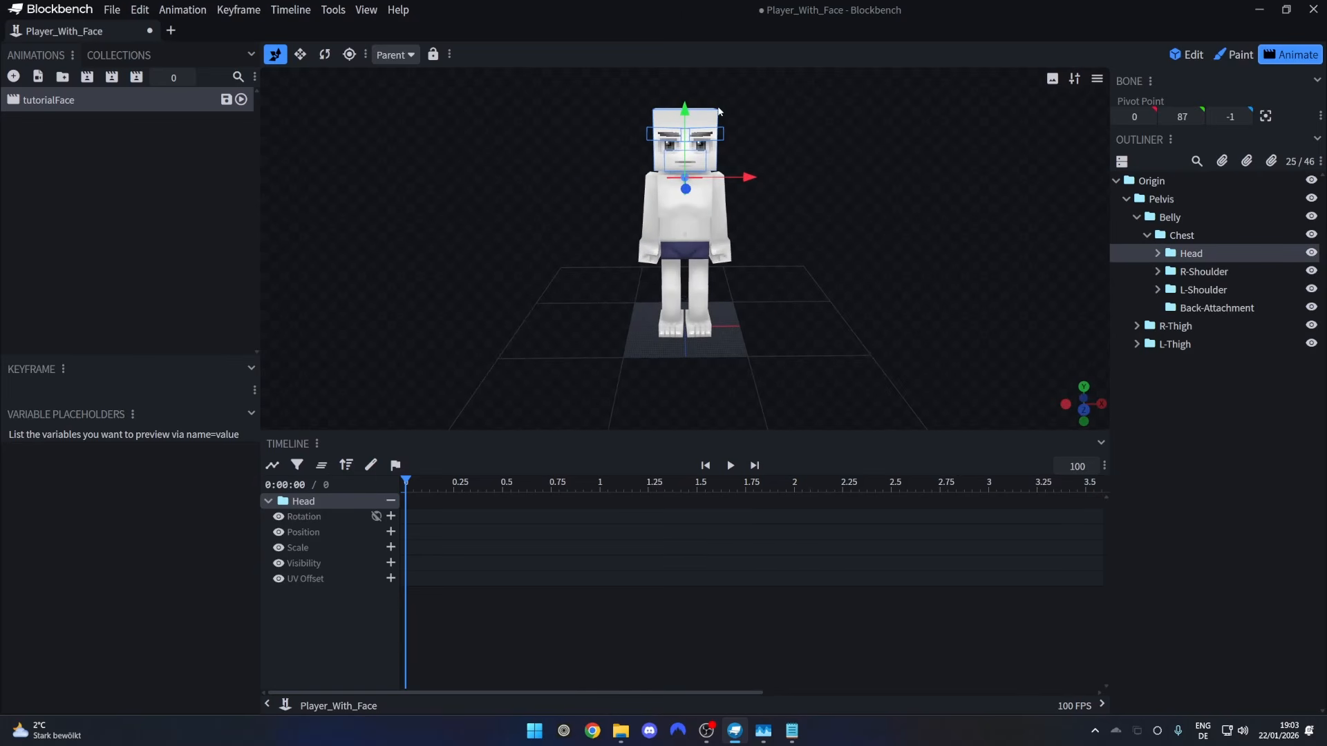
click(708, 138)
click(677, 116)
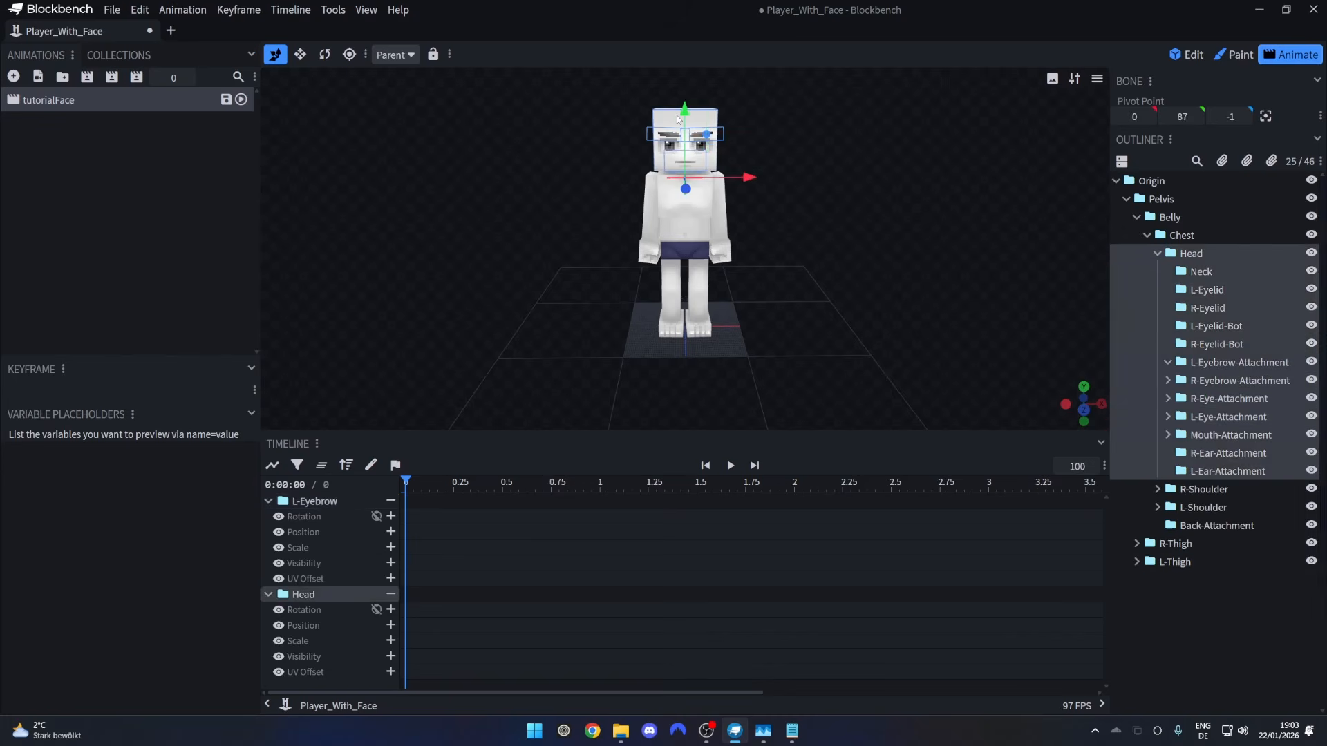
click(322, 55)
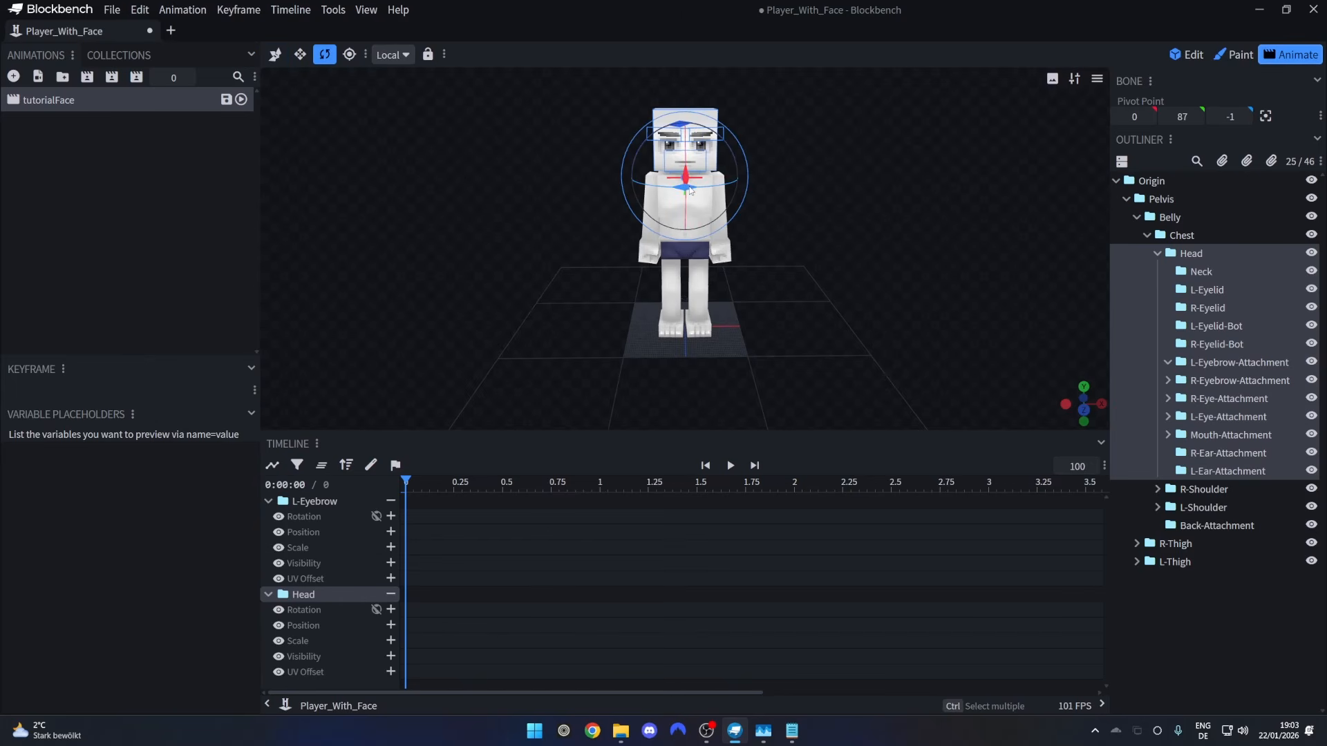
mouse_move(690, 190)
mouse_down()
mouse_move(712, 187)
mouse_move(657, 185)
mouse_move(686, 183)
mouse_up()
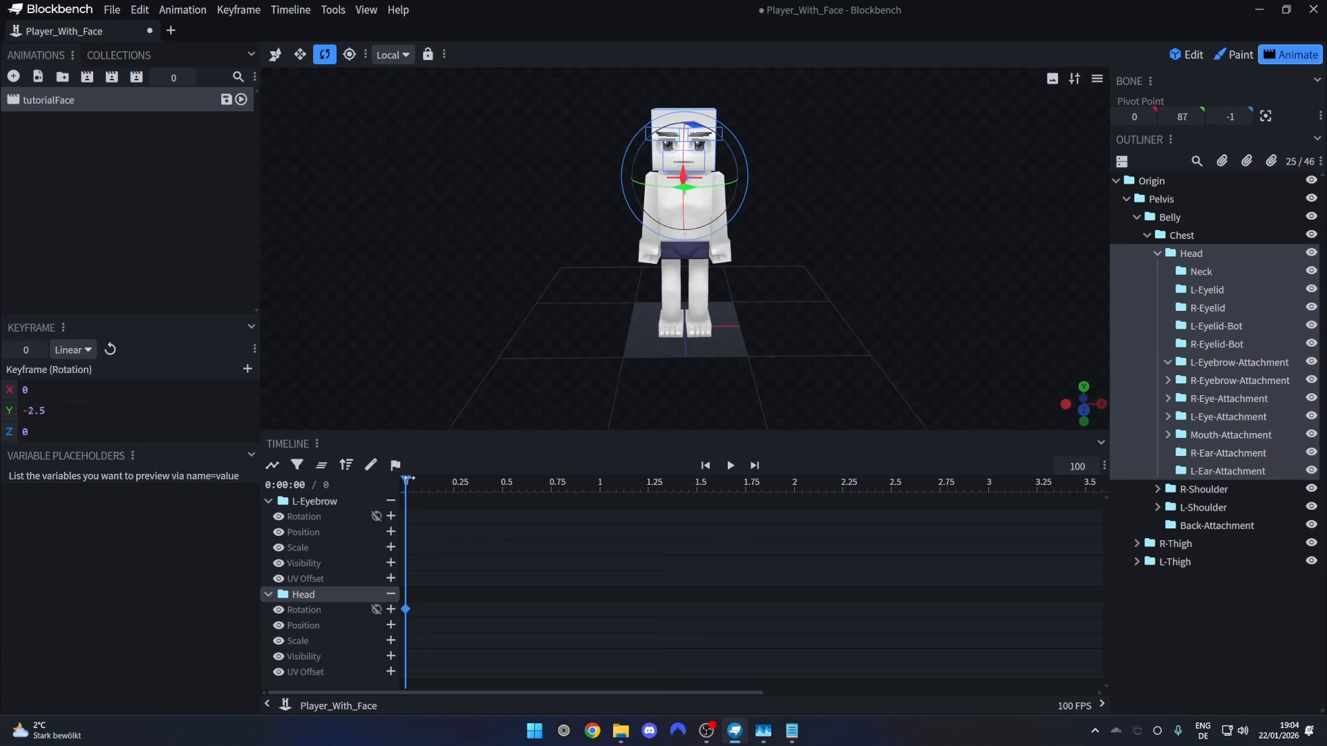
mouse_move(408, 478)
mouse_down()
mouse_move(582, 483)
mouse_move(405, 483)
mouse_up()
key(Delete)
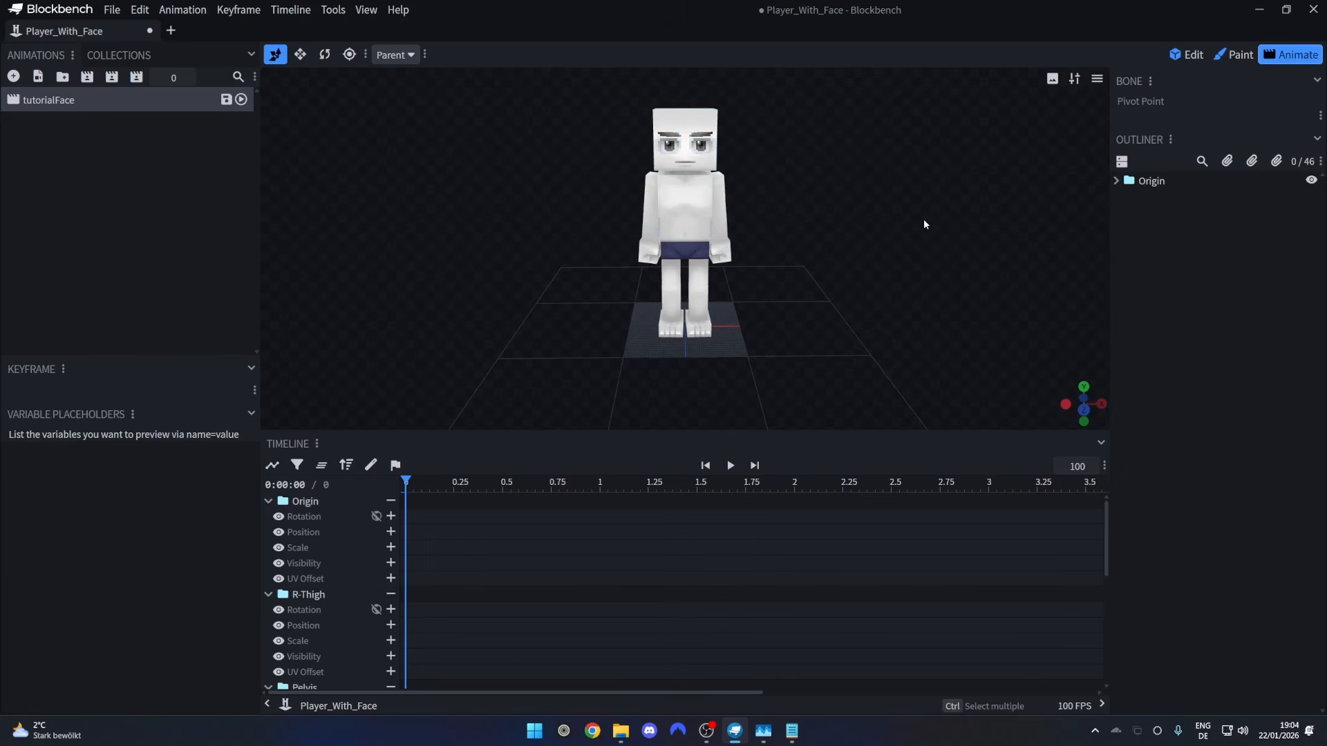
Select the Head bone on the model so that its child bones are listed in the outliner.
scroll(829, 193, up, 6)
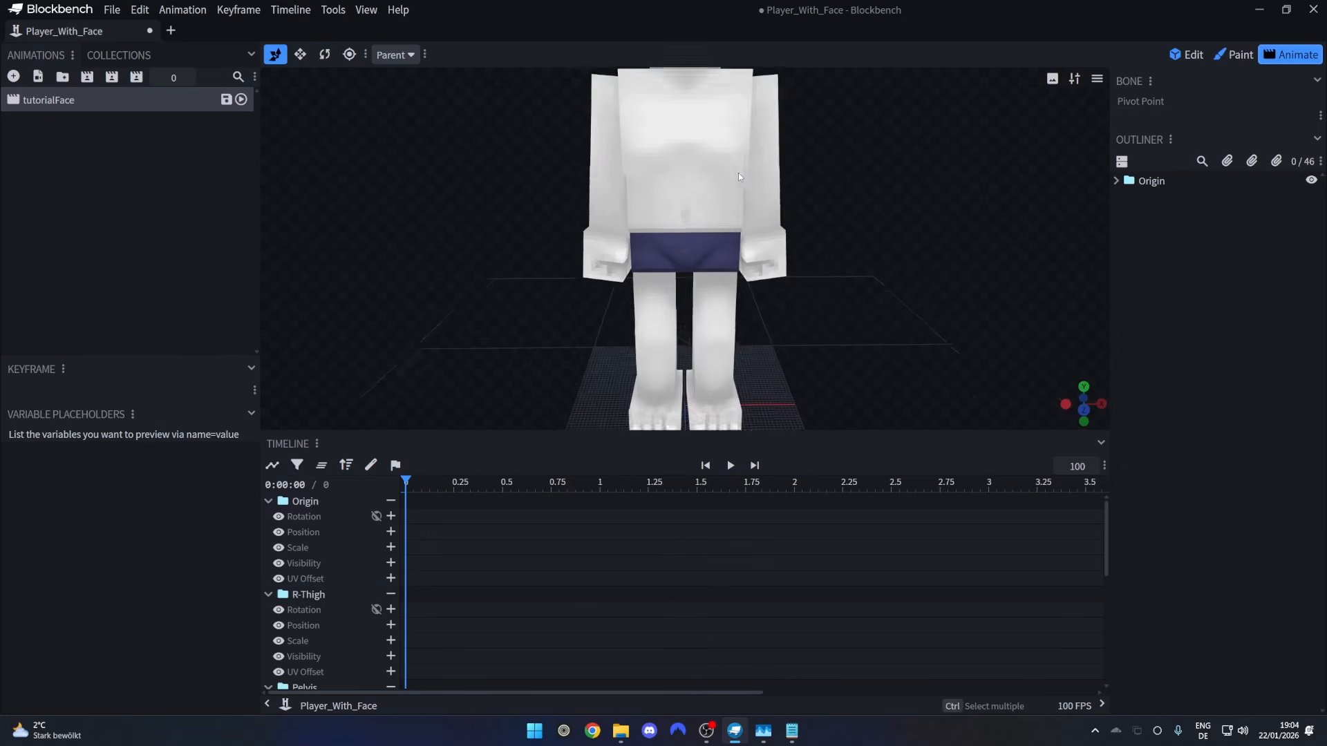
scroll(727, 142, down, 4)
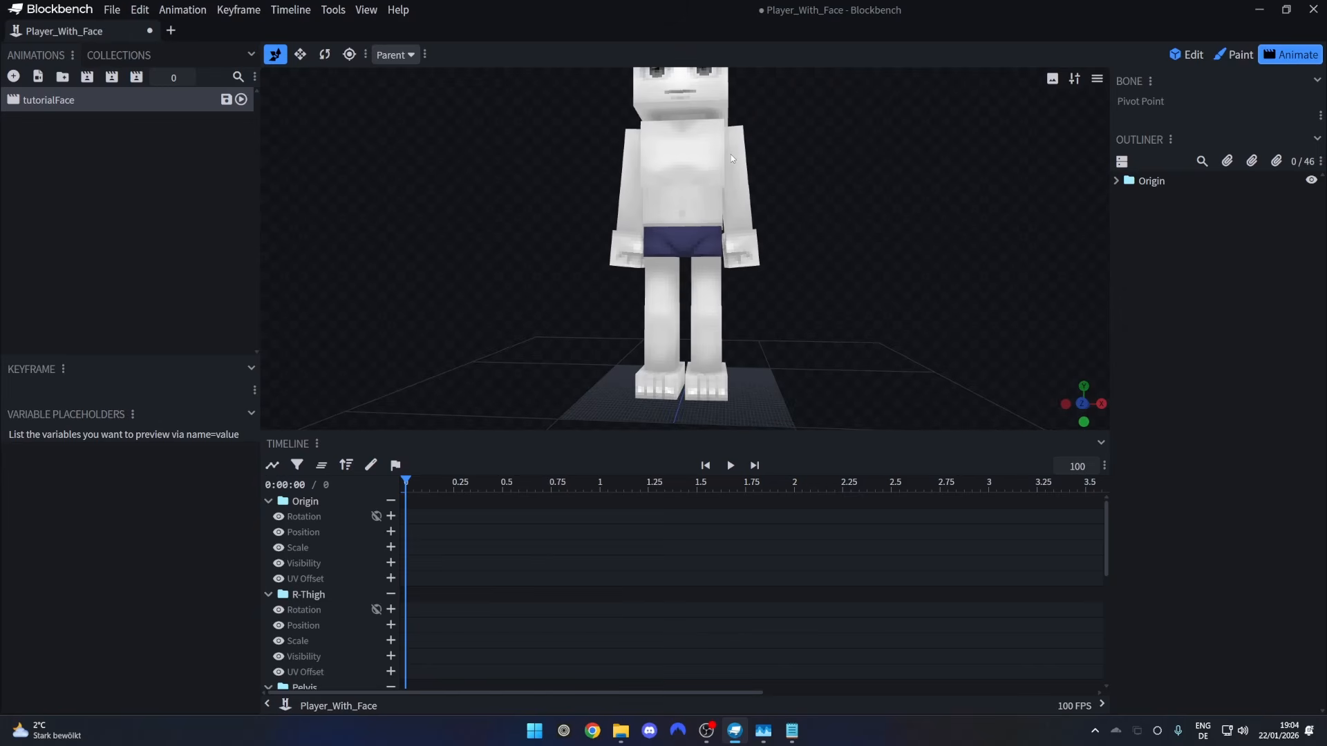
scroll(731, 154, up, 3)
scroll(731, 155, up, 4)
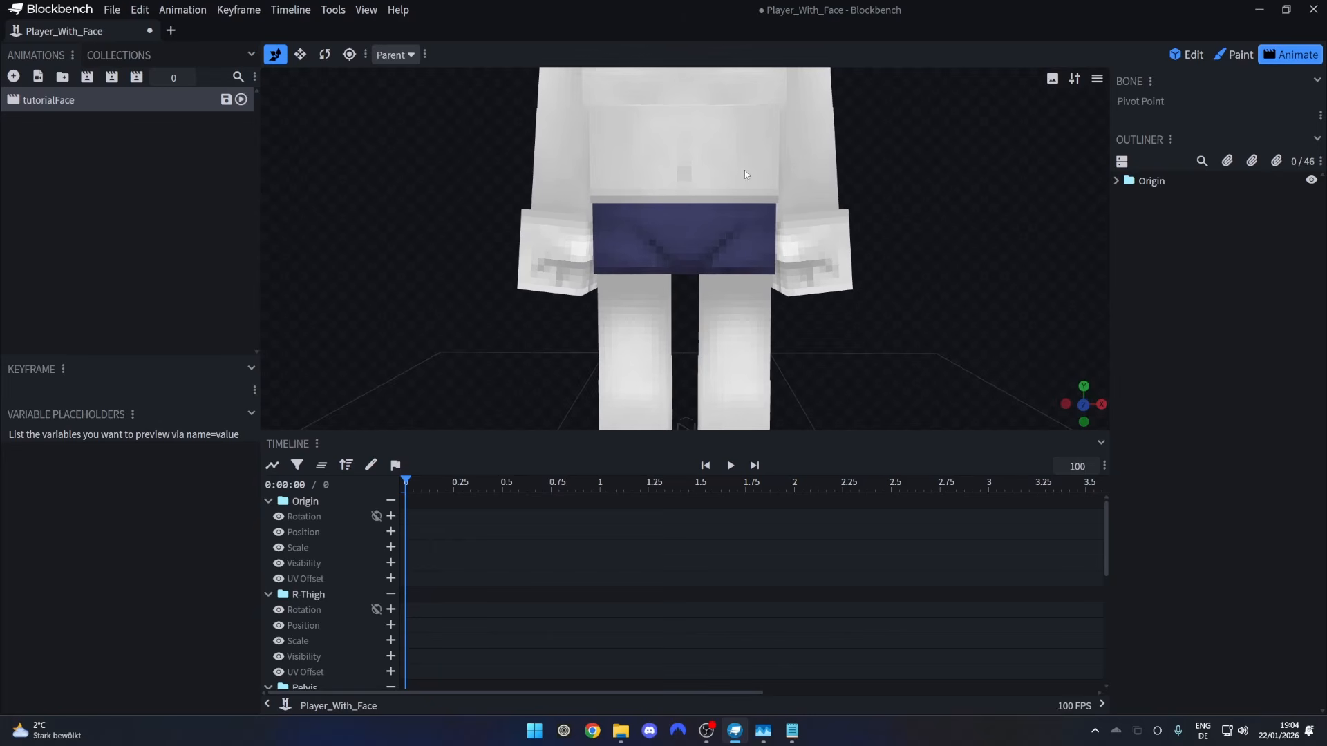
scroll(723, 165, down, 2)
scroll(720, 123, up, 2)
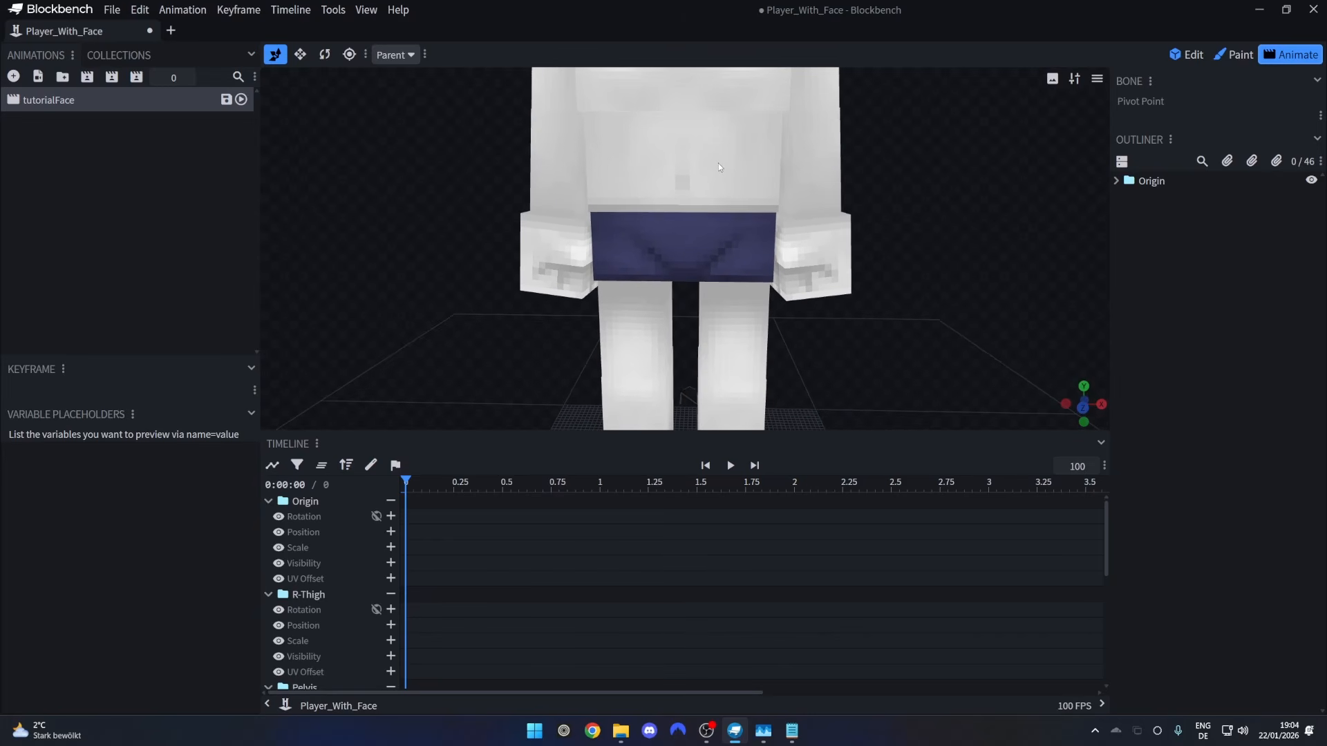
right_drag(711, 148, 708, 309)
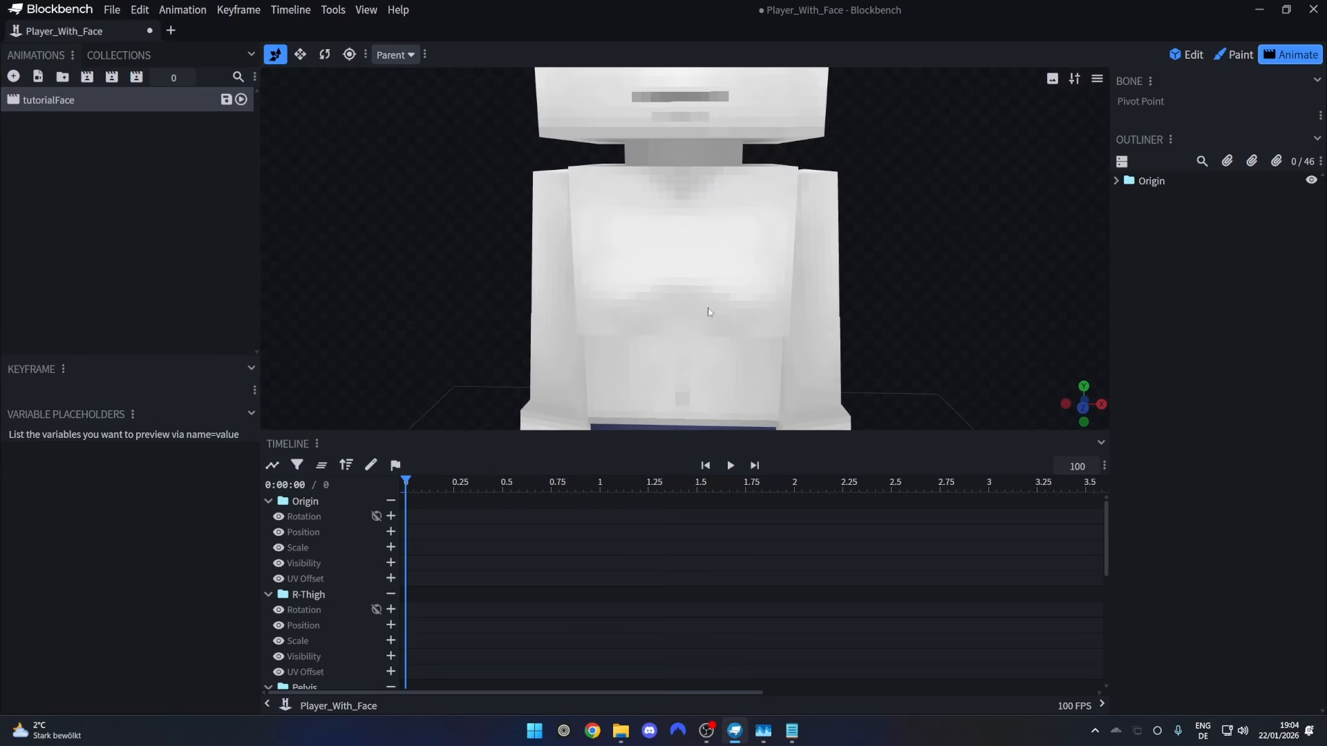
right_drag(702, 131, 718, 351)
click(790, 158)
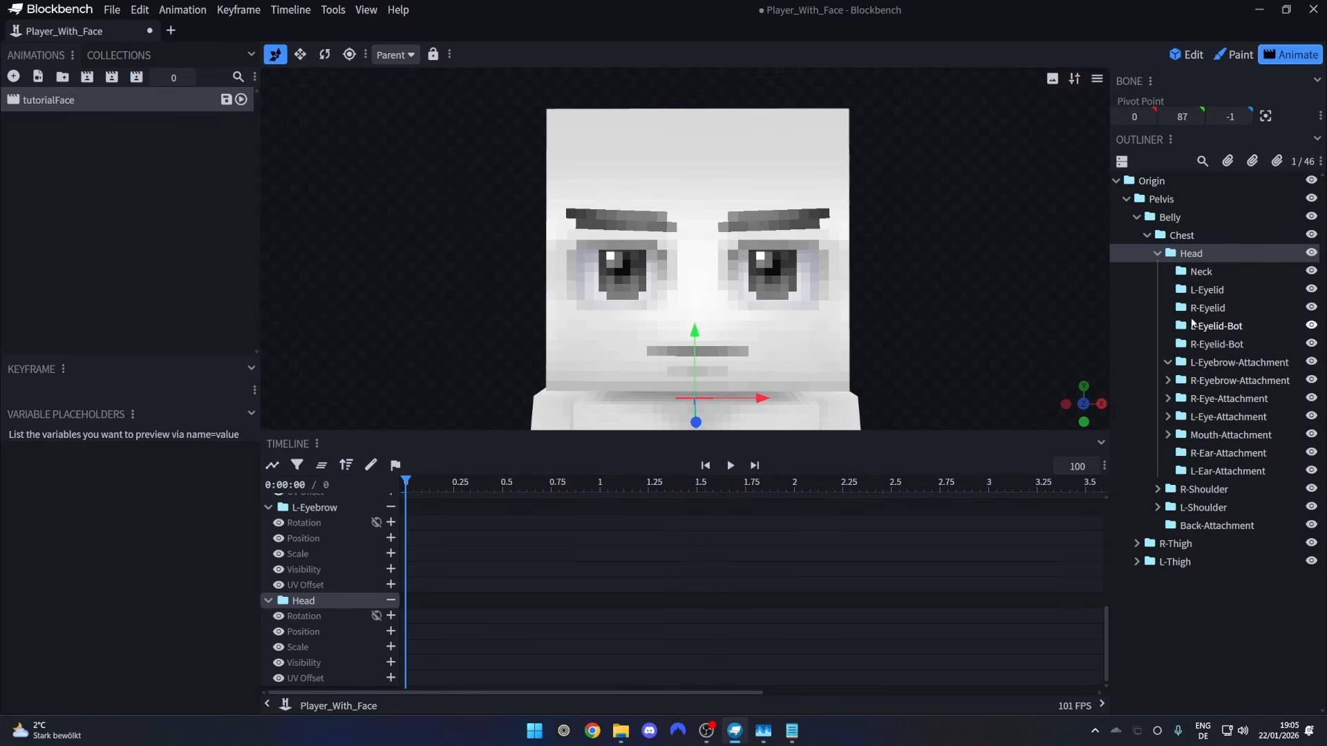
Expand R-Eye-Attachment and L-Eye-Attachment in the outliner down to the R-Eye and L-Eye bones.
click(1167, 399)
click(1178, 417)
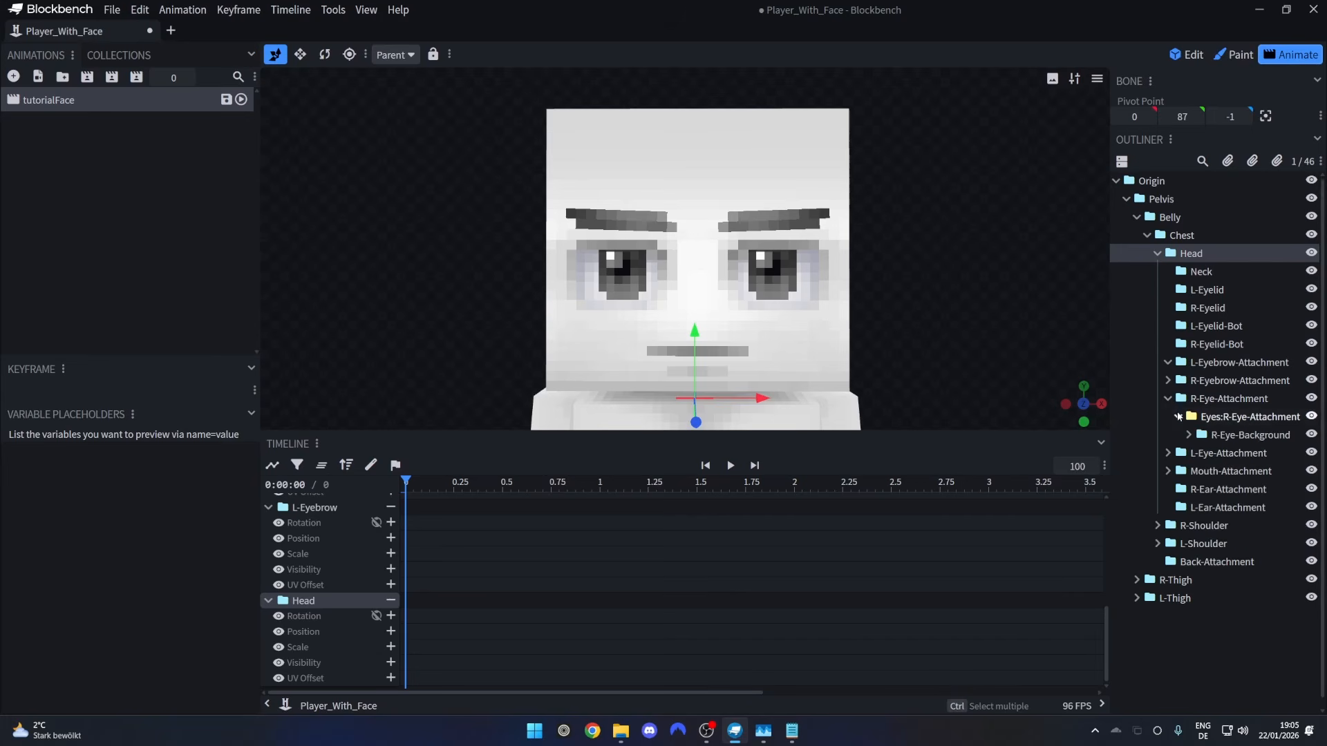
click(1189, 435)
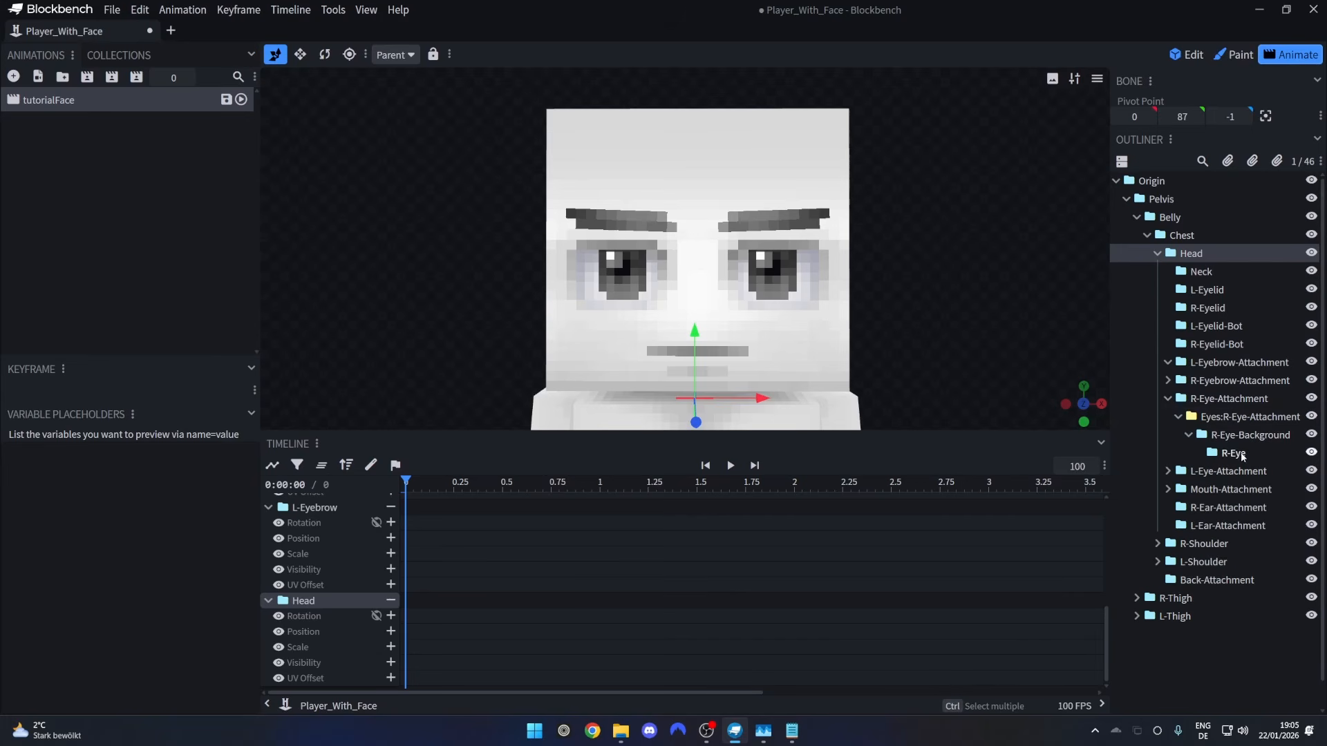
click(1168, 472)
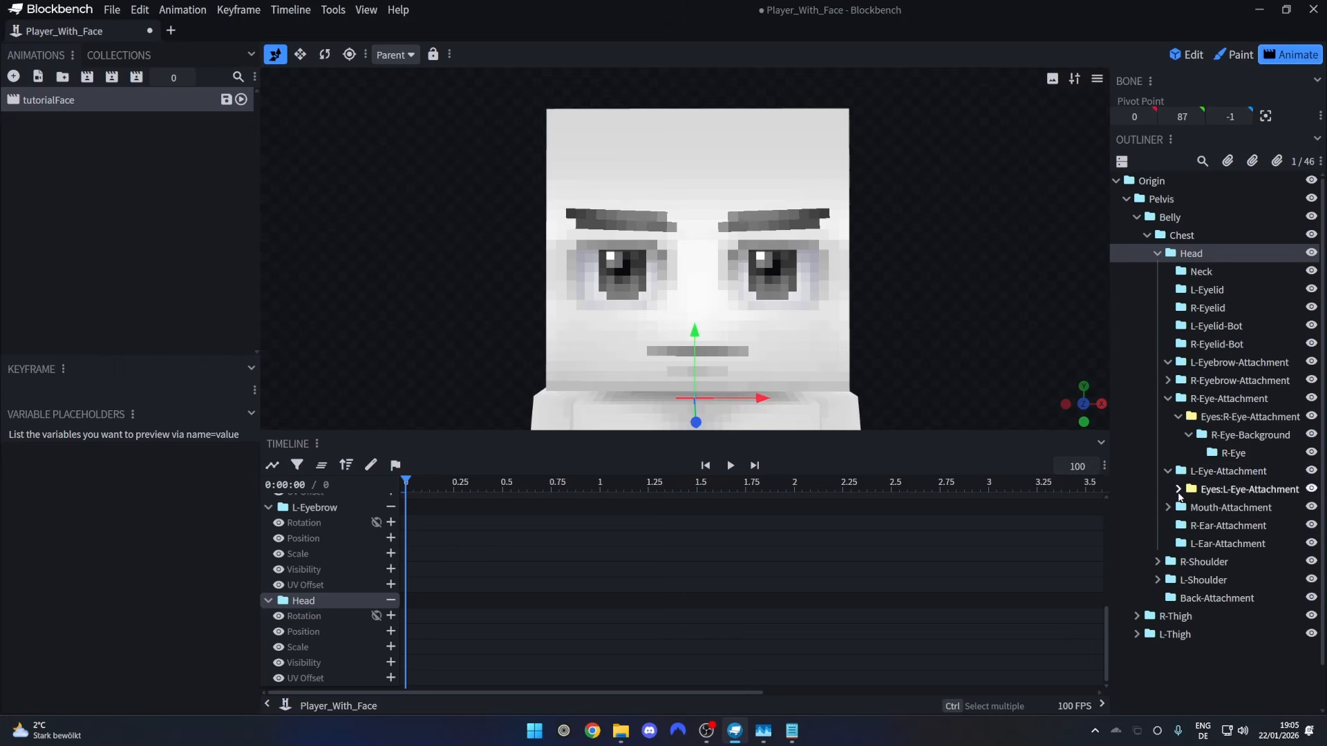
click(1178, 489)
click(1188, 508)
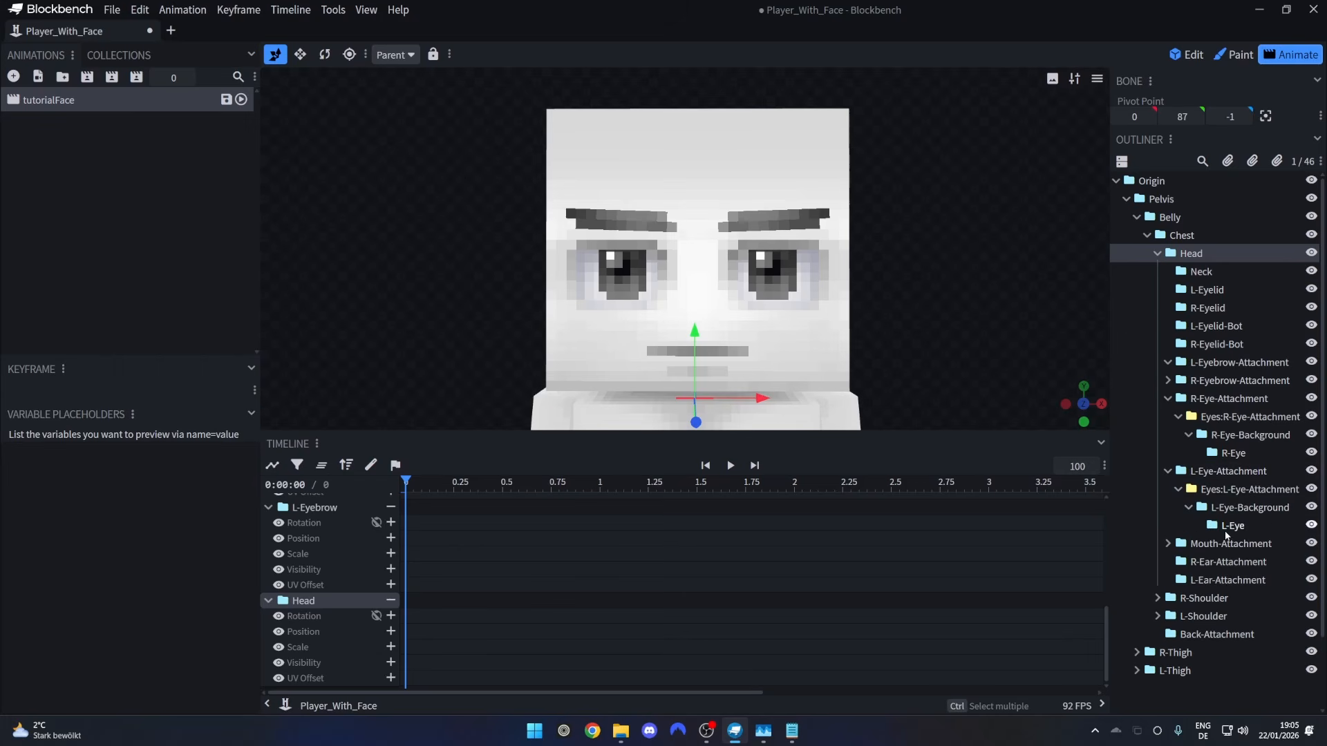
Give the R-Eye bone position keyframes of 0 at the start and X -3 at 0.5 seconds.
click(1233, 453)
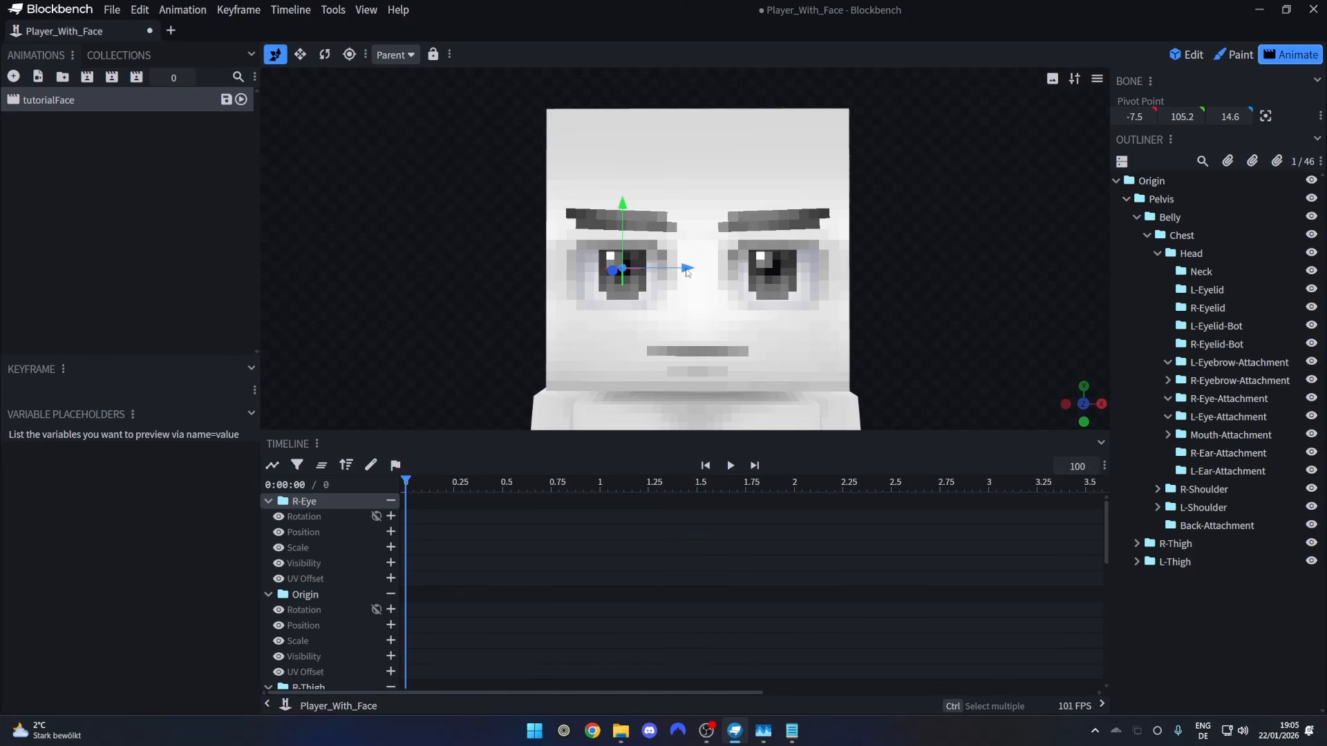
mouse_move(685, 274)
mouse_down()
mouse_move(658, 273)
mouse_move(686, 270)
mouse_up()
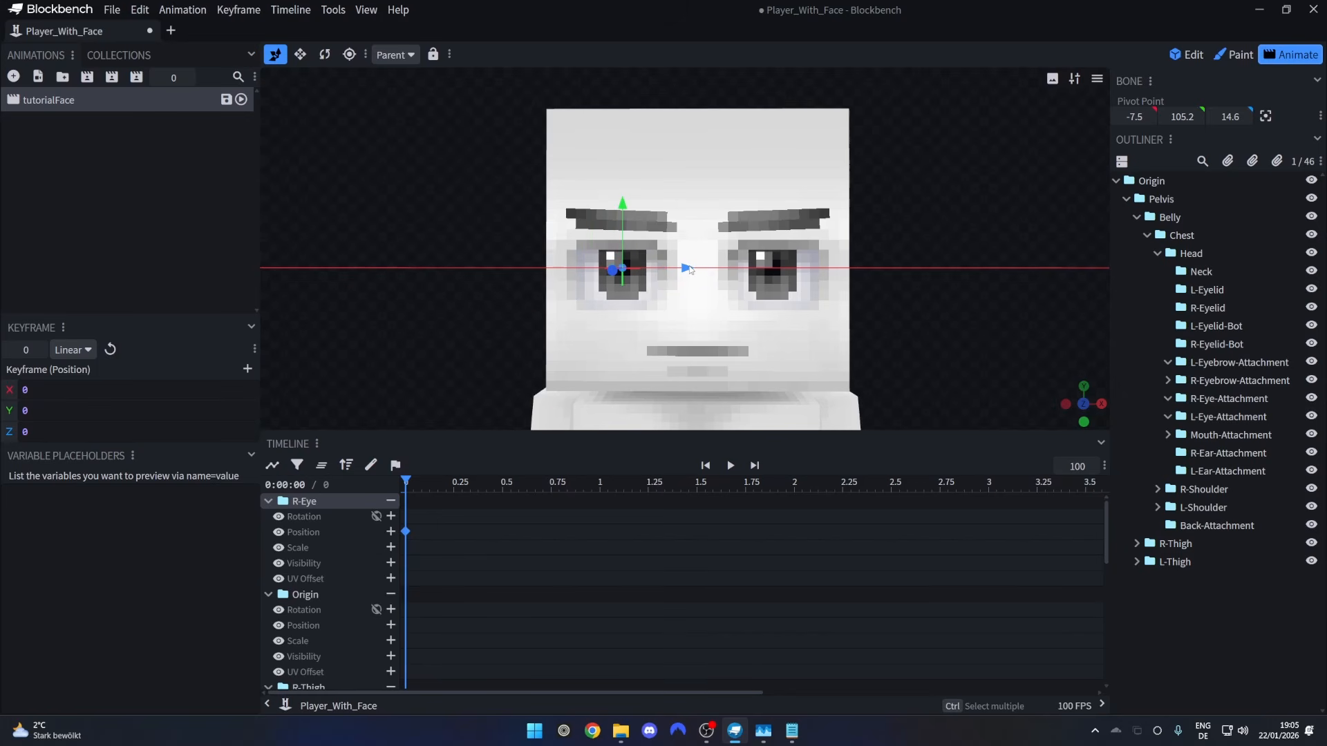
drag(405, 482, 503, 485)
drag(688, 268, 668, 277)
Give the L-Eye bone position keyframes of 0 at the start and X -2 at 0.5 seconds.
key(Home)
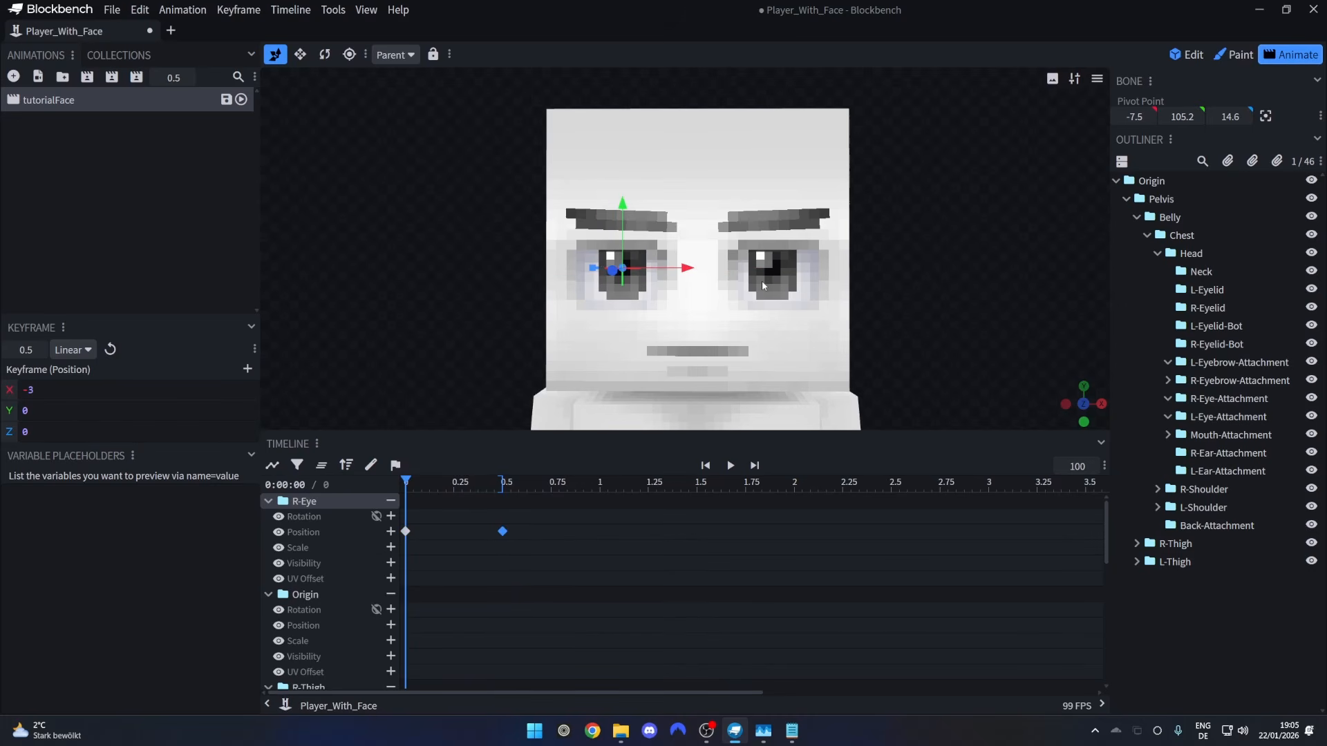
click(763, 285)
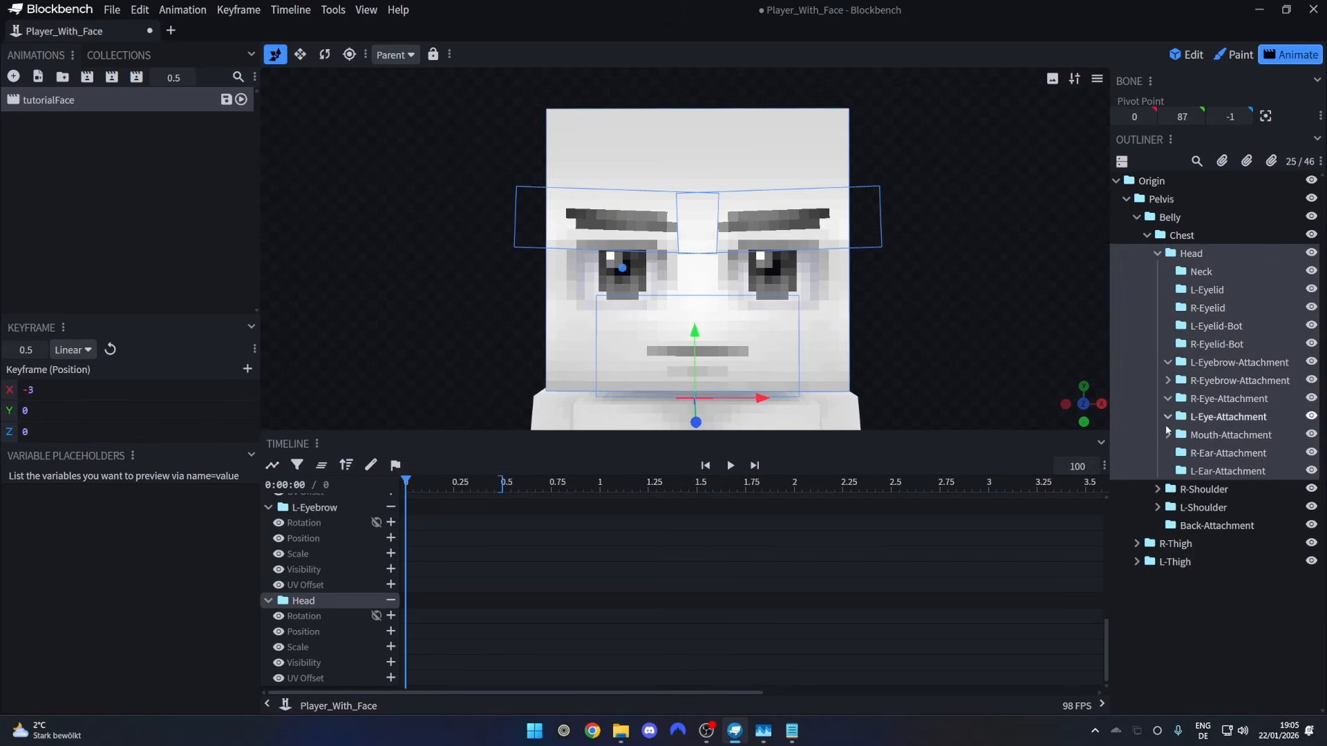
click(1168, 418)
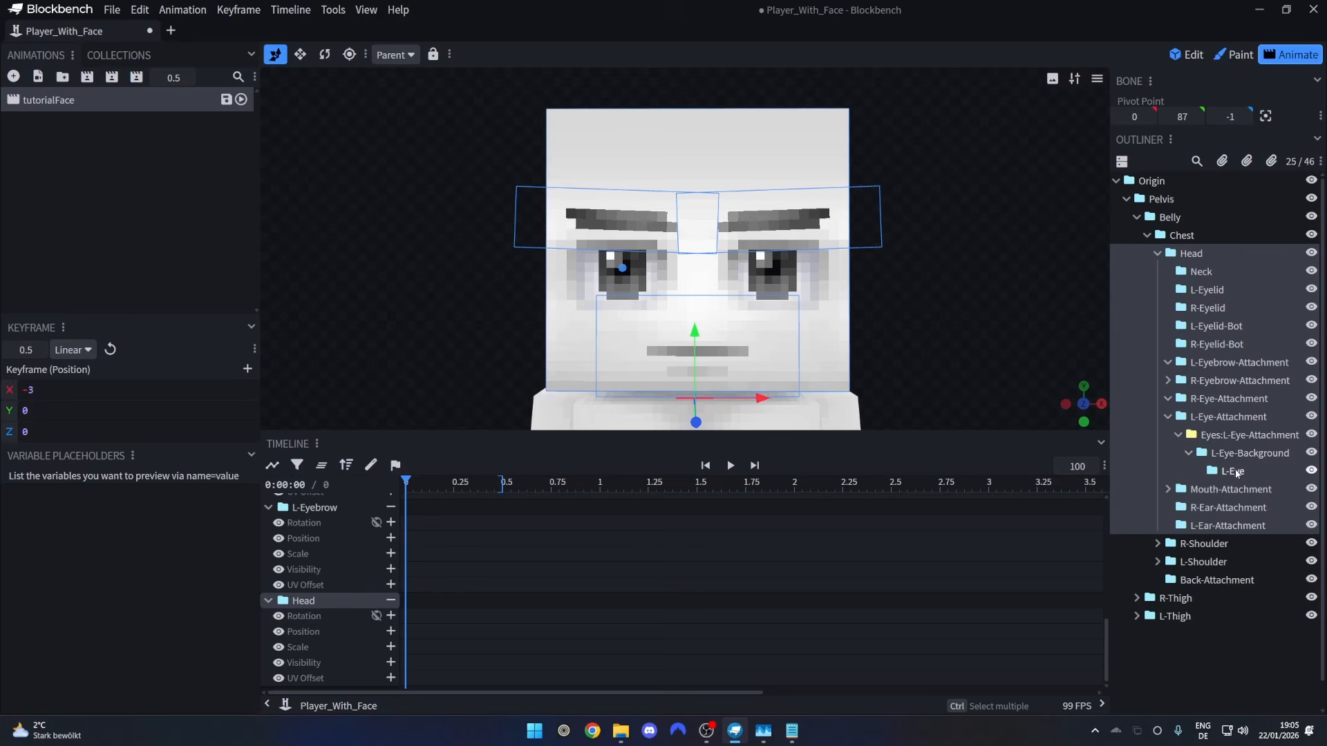
click(1176, 457)
click(405, 530)
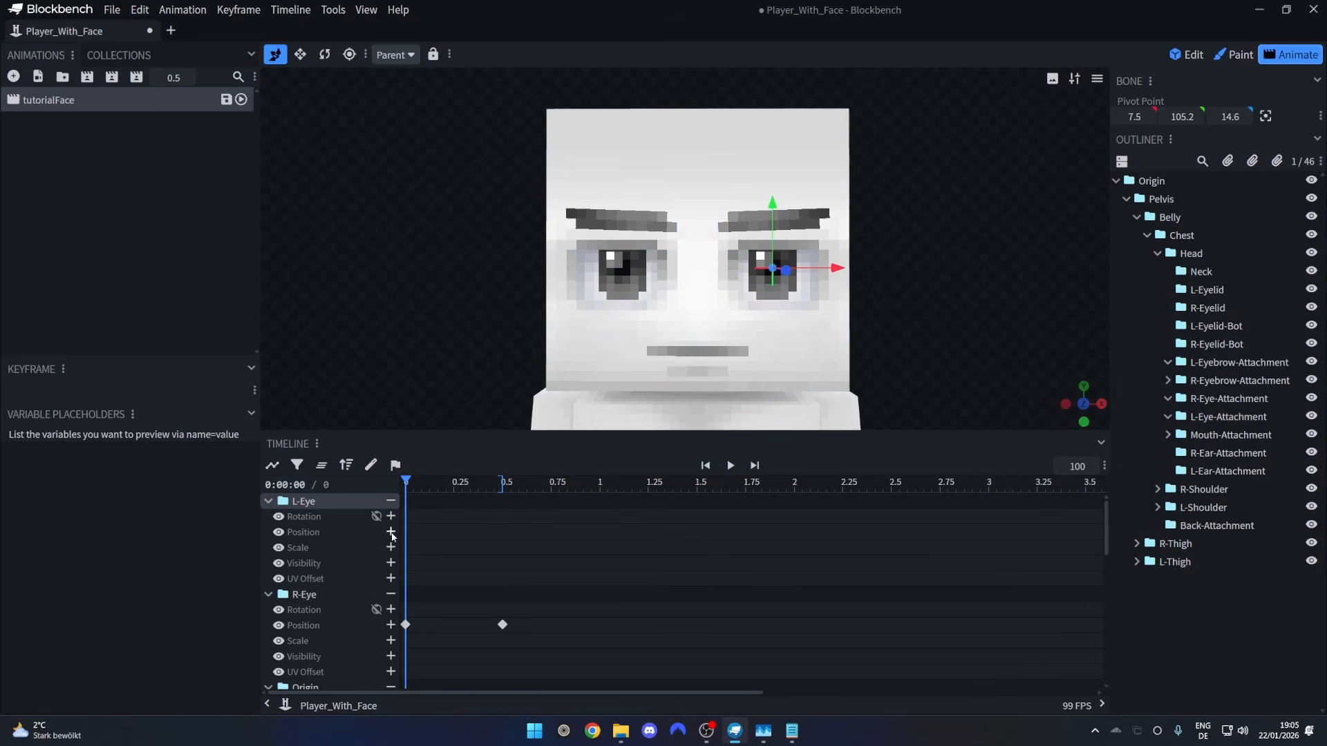
click(392, 532)
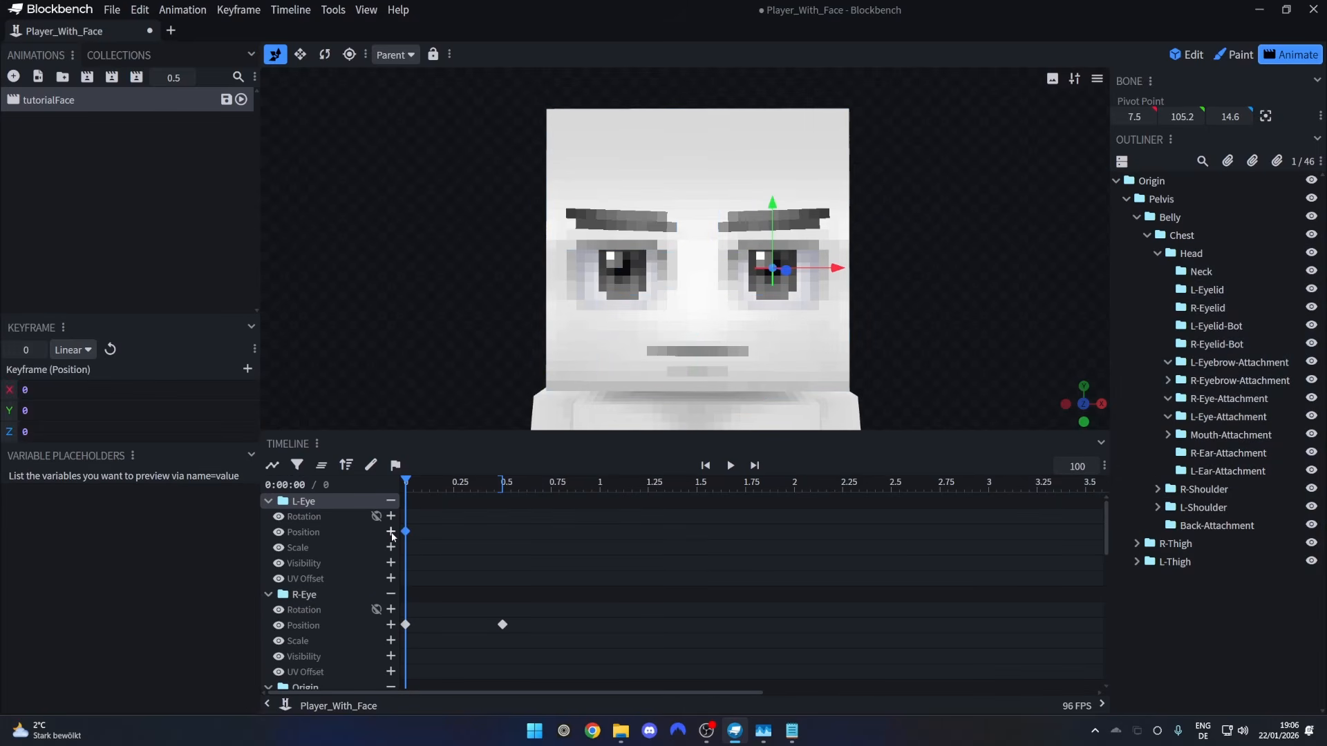
drag(450, 484, 502, 482)
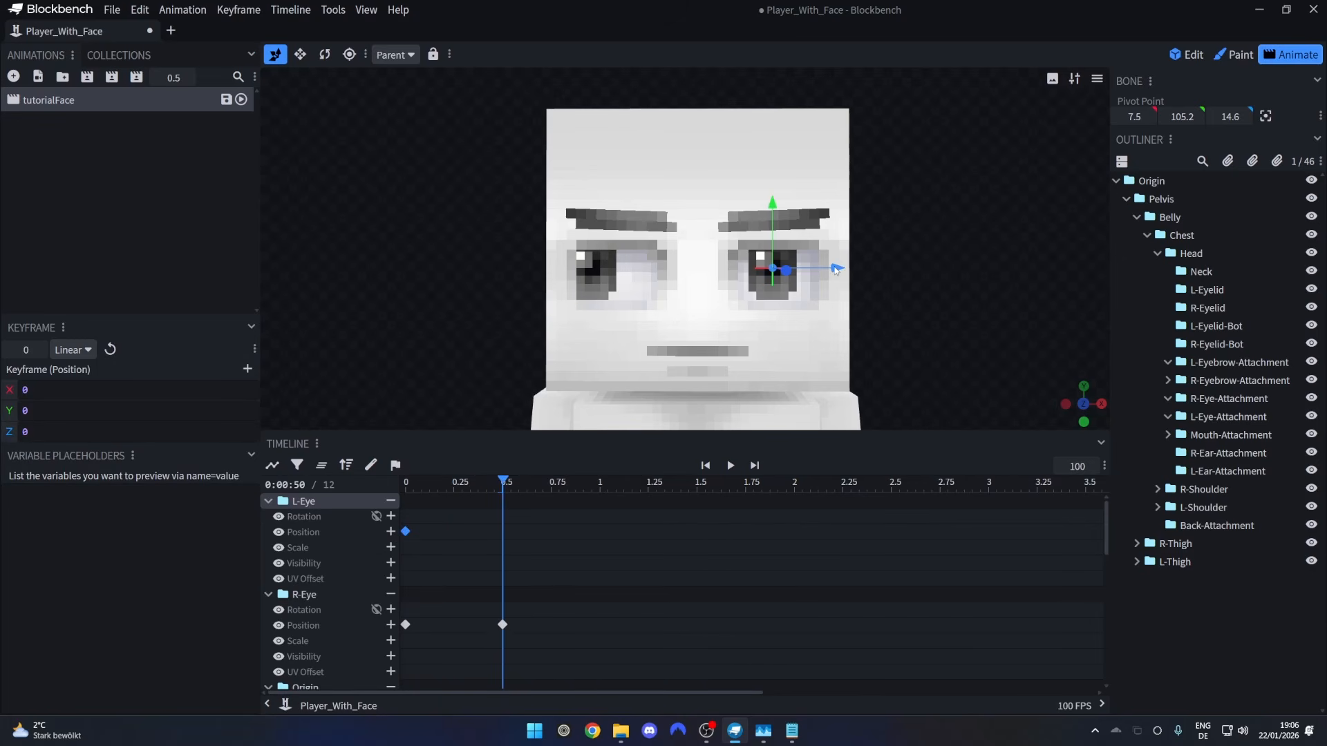
drag(835, 268, 813, 270)
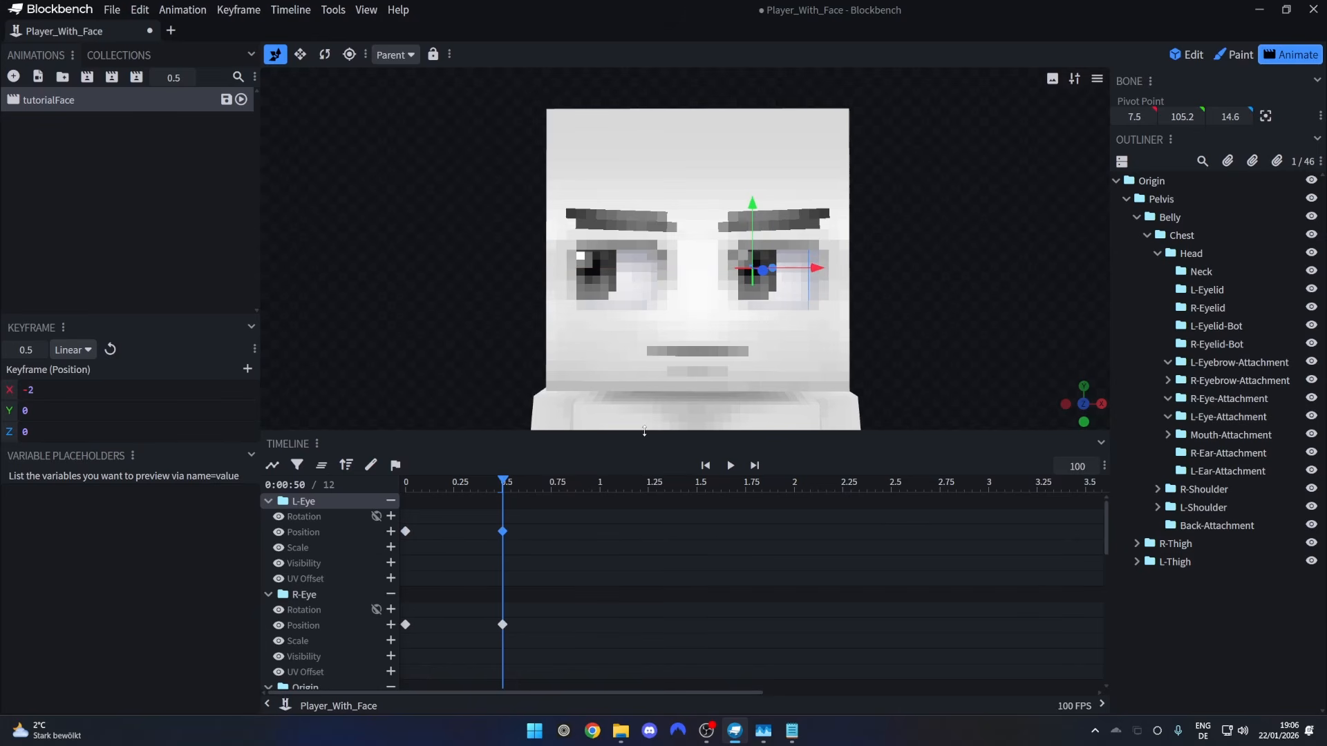
Play the animation from the start to preview both eyes moving sideways.
drag(532, 487, 398, 488)
click(730, 466)
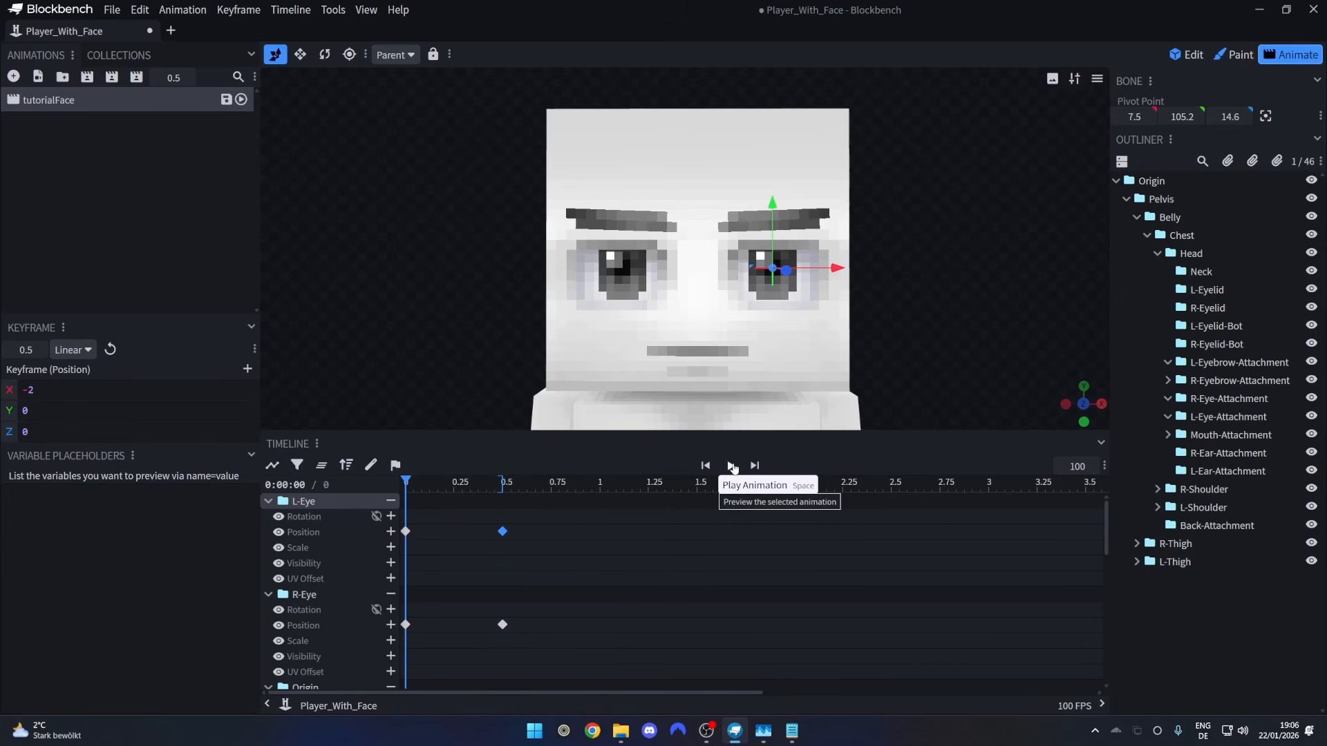
click(731, 467)
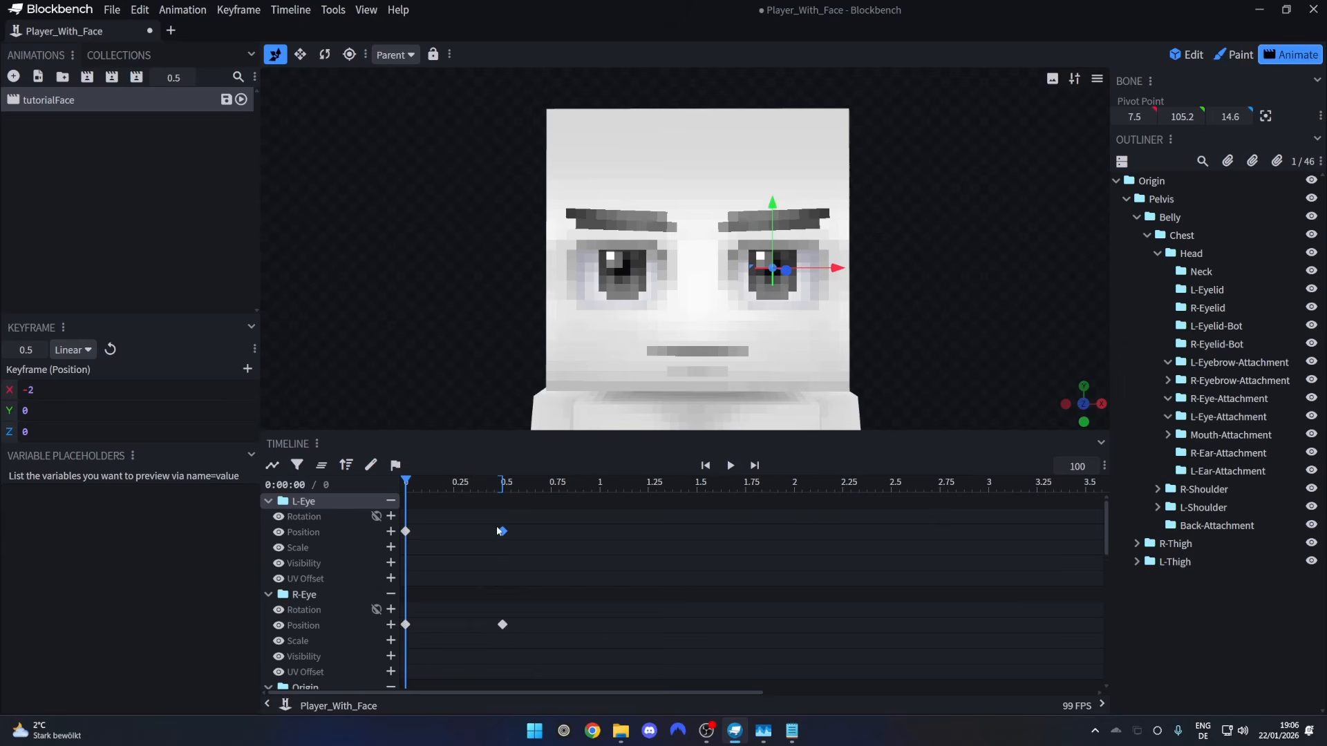
Move the 0.5-second position keyframes of both eyes to 0.2917 seconds and replay the animation.
drag(478, 515, 530, 662)
drag(503, 534, 427, 483)
click(730, 465)
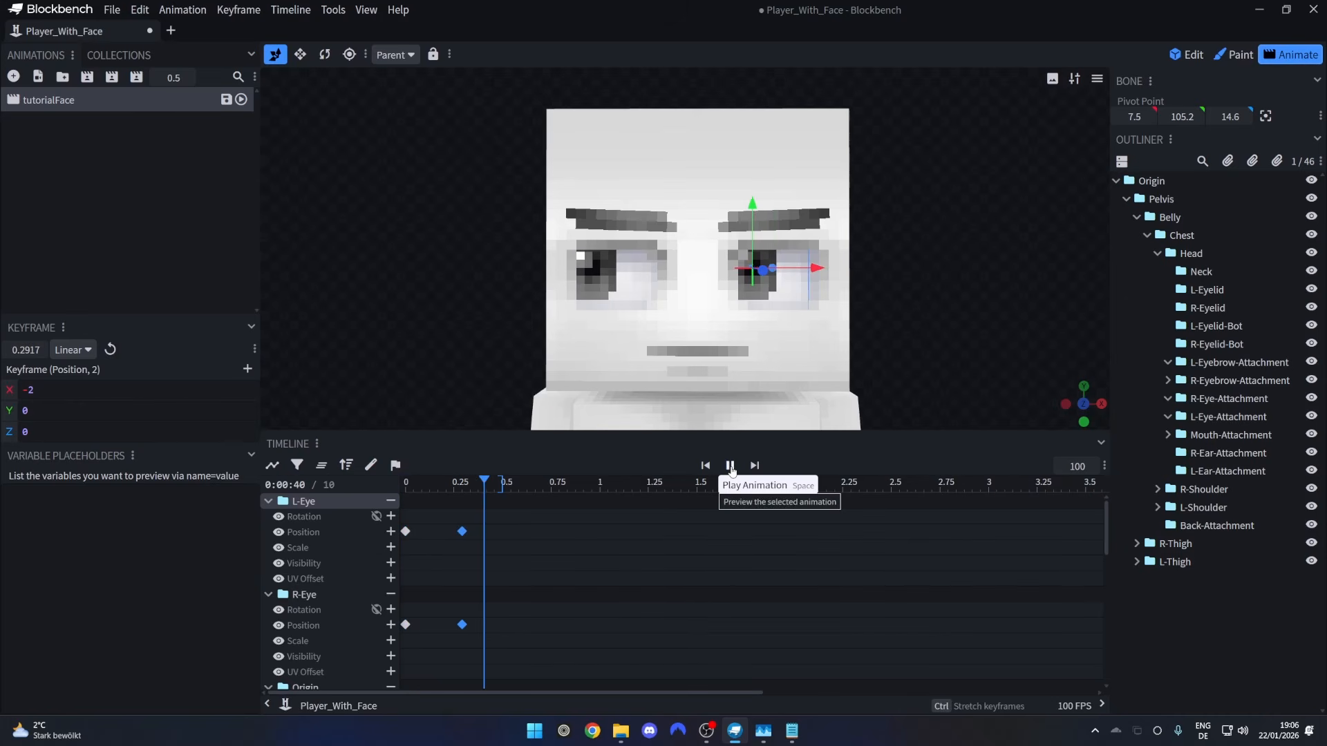
click(730, 466)
click(731, 465)
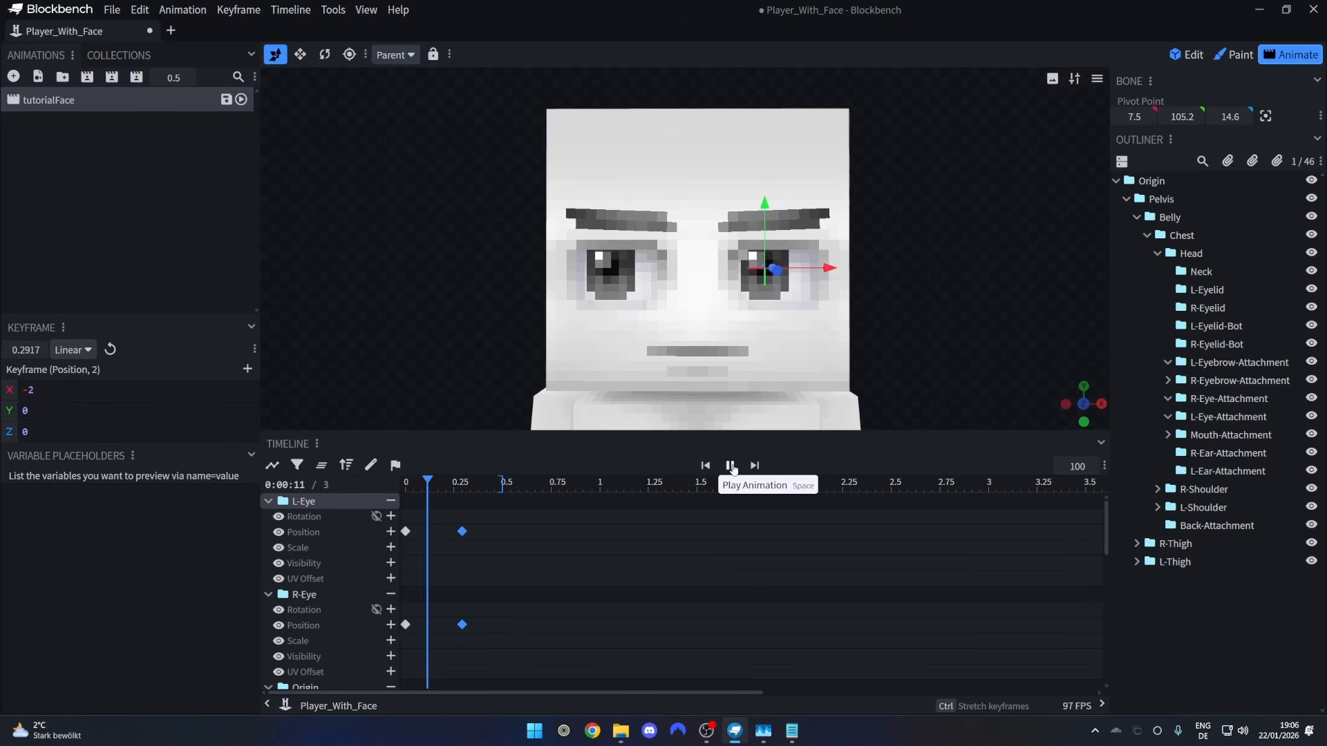
Set the interpolation of both eyes' 0.2917-second position keyframes to Smooth and preview the motion.
right_click(463, 534)
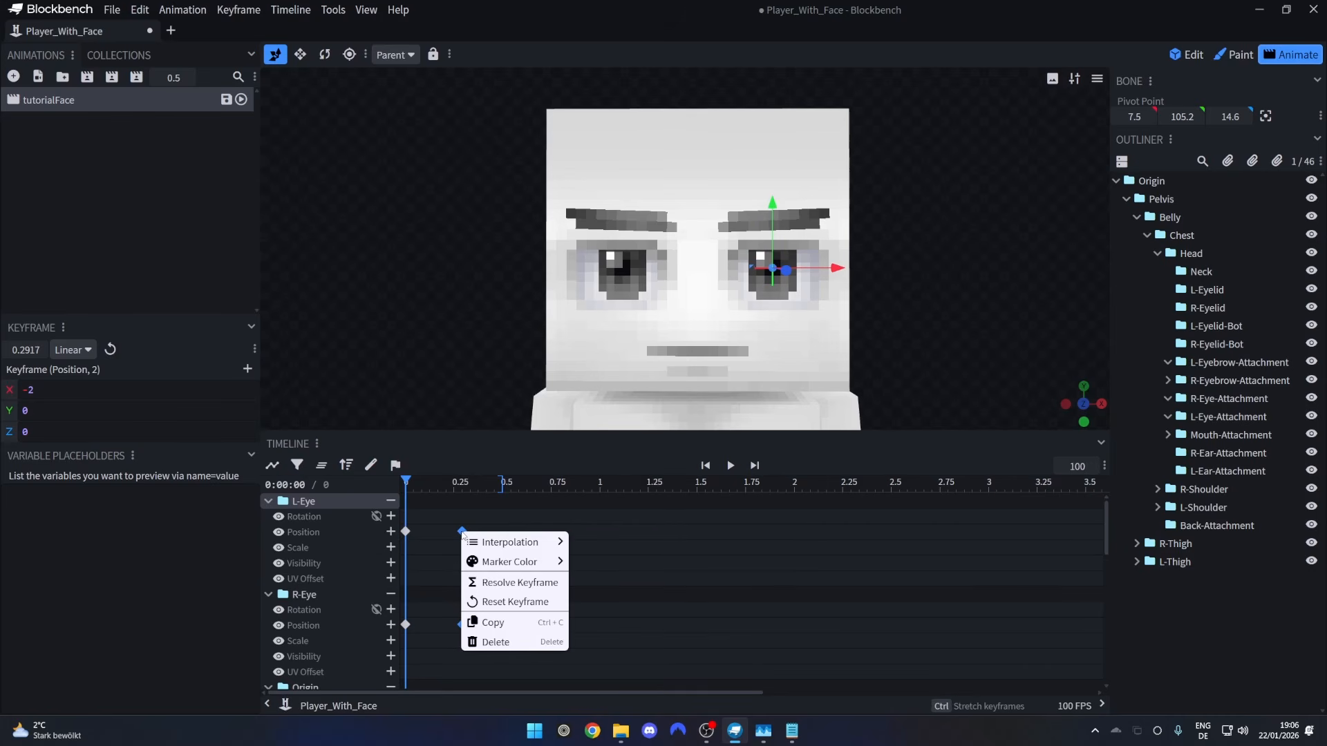
mouse_move(512, 542)
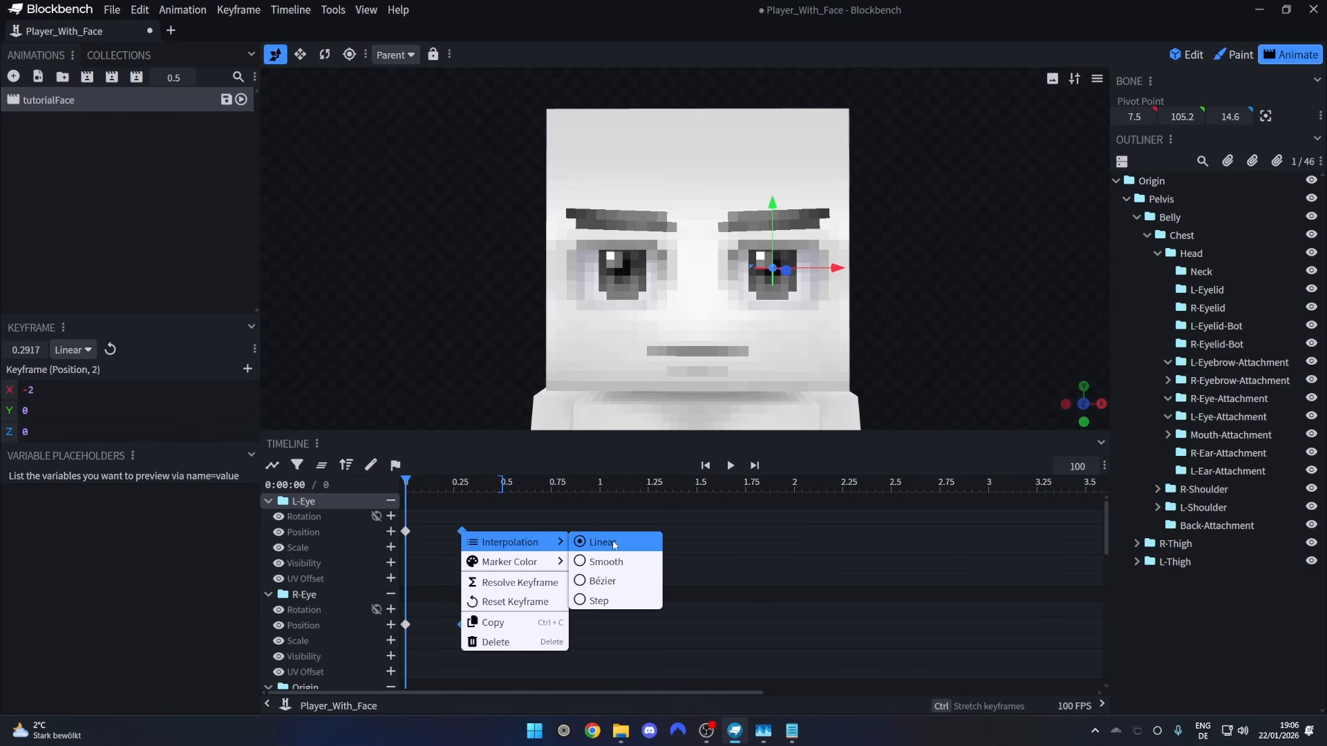
click(608, 561)
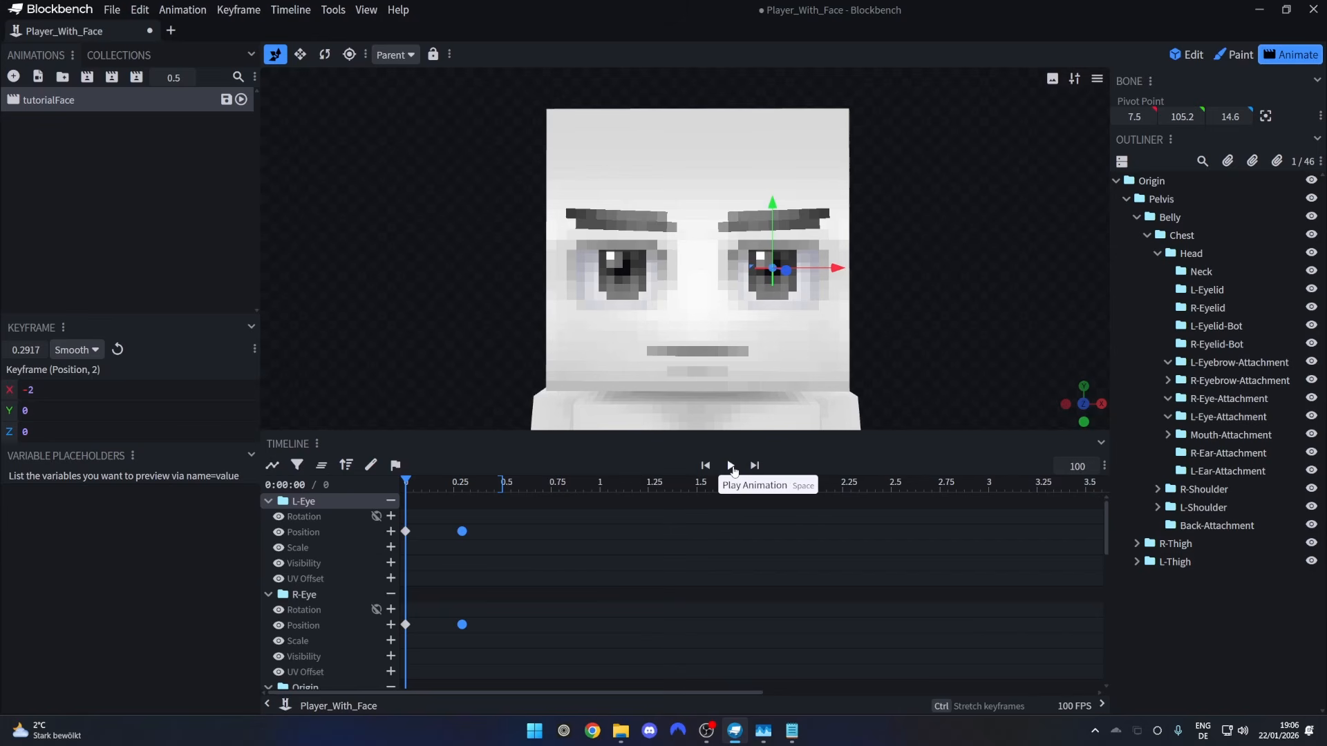
click(730, 465)
click(731, 468)
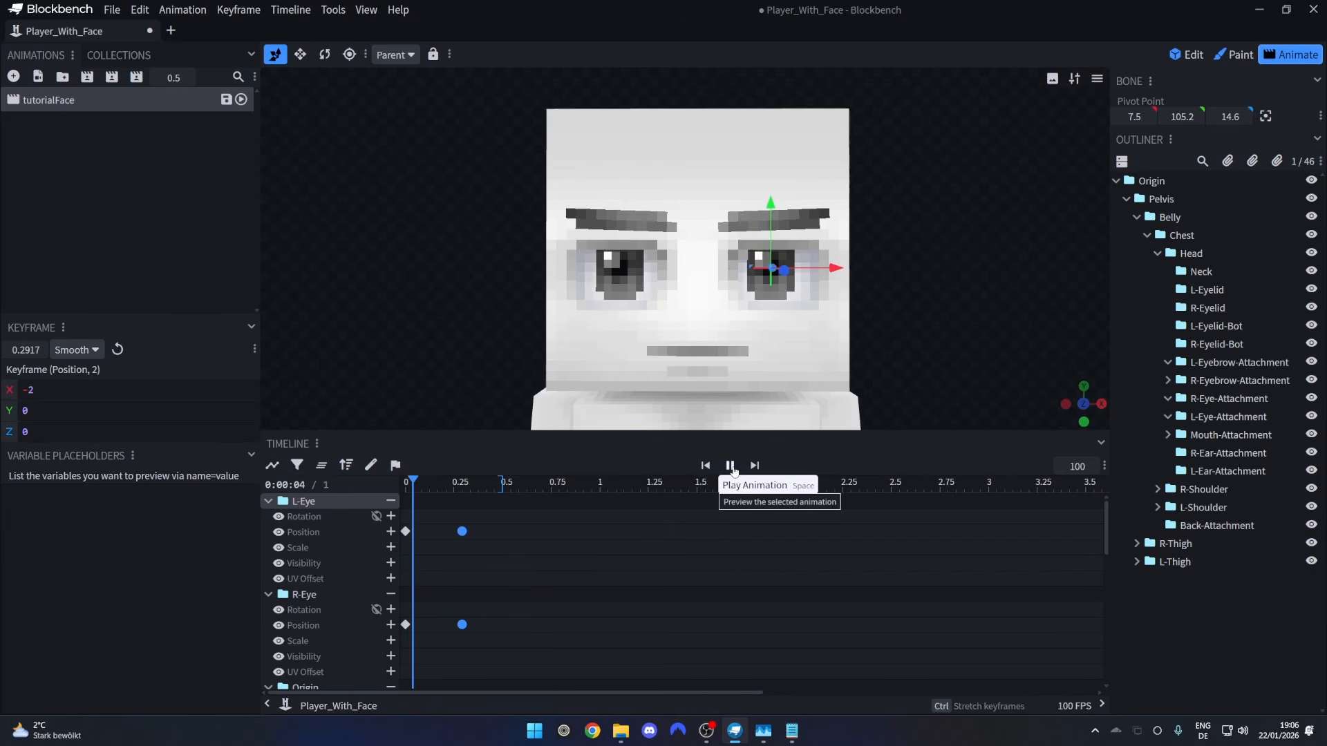
click(730, 467)
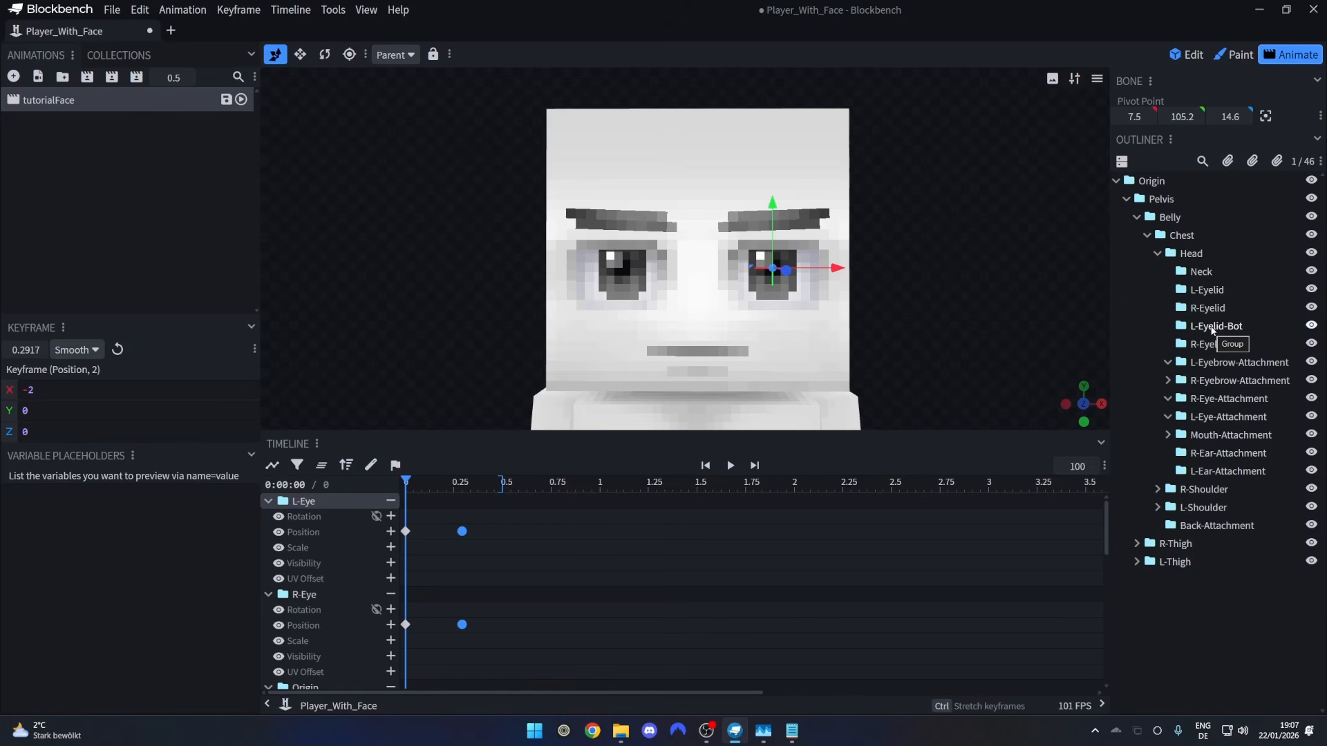
Try stretching the L-Eyelid bone at time 0 to a Y scale of 8.1.
click(1206, 290)
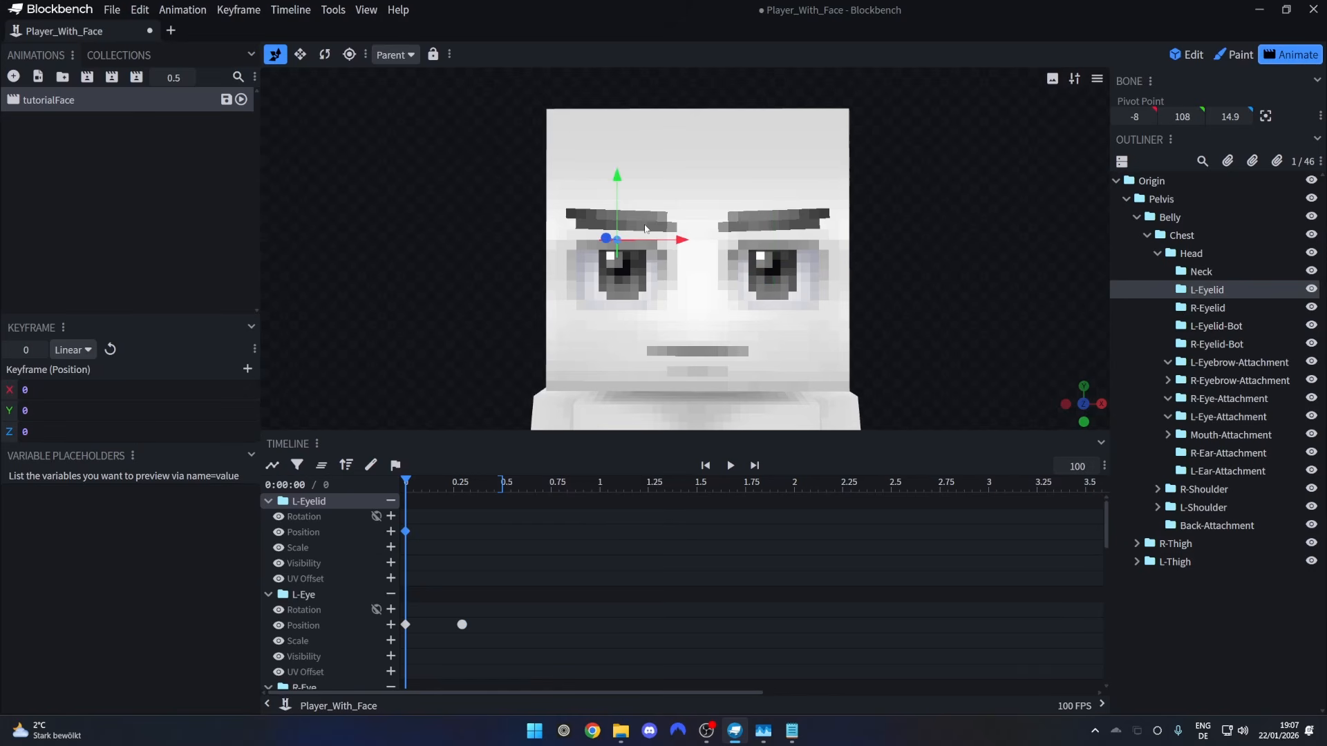
mouse_move(613, 184)
mouse_down()
mouse_move(613, 218)
mouse_move(617, 185)
mouse_up()
click(300, 58)
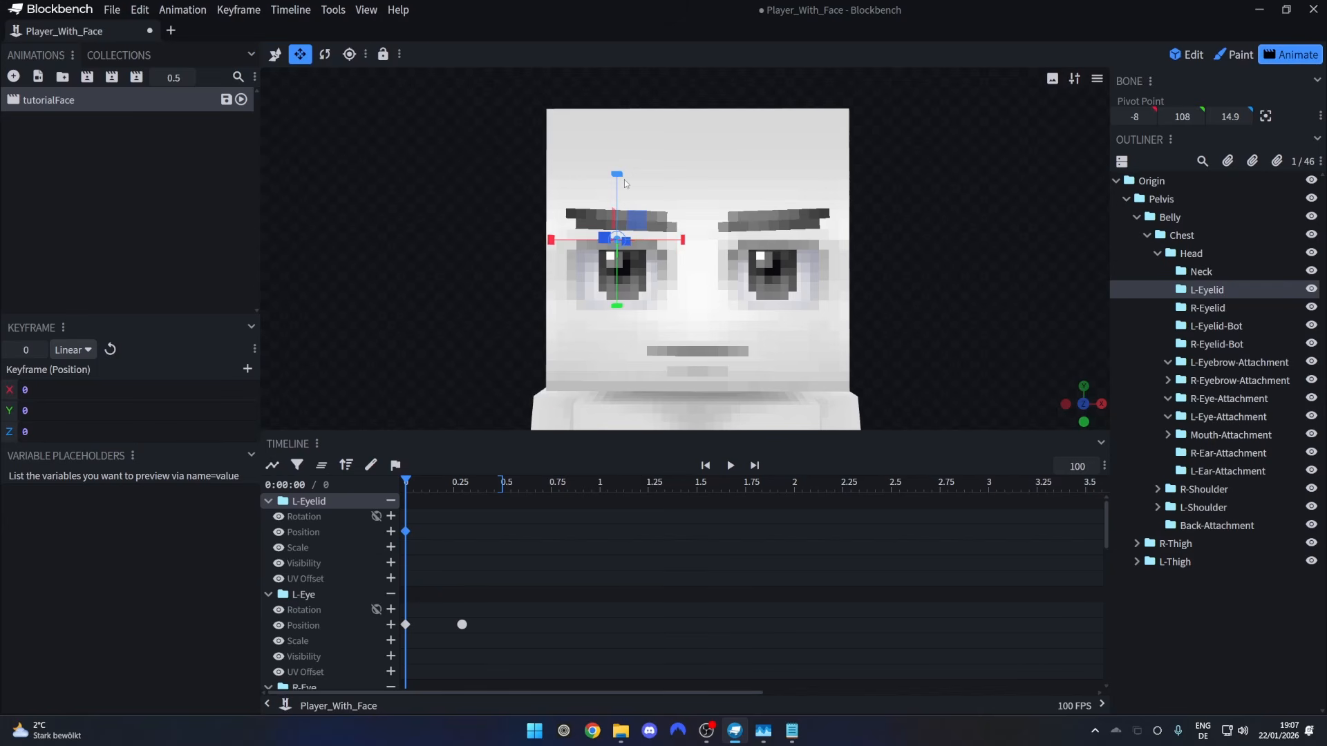
drag(618, 174, 618, 185)
drag(617, 306, 615, 572)
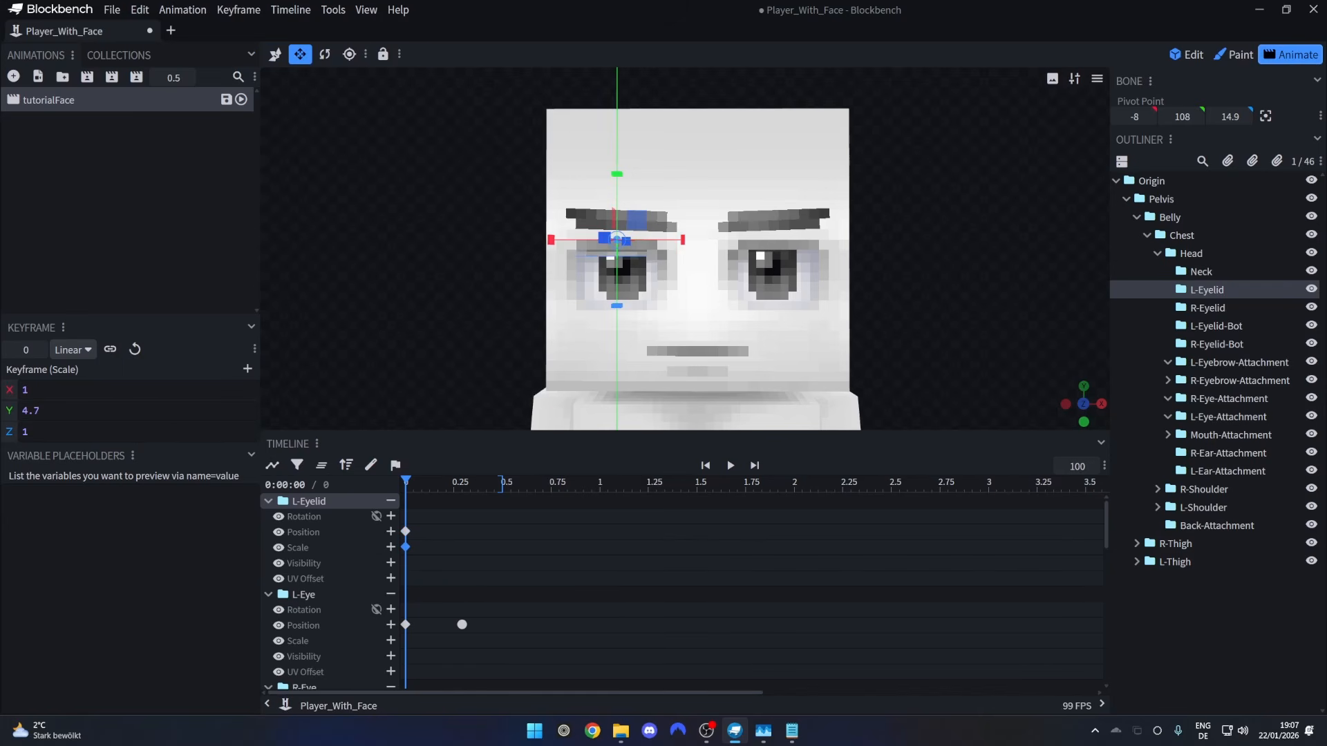
drag(616, 306, 550, 563)
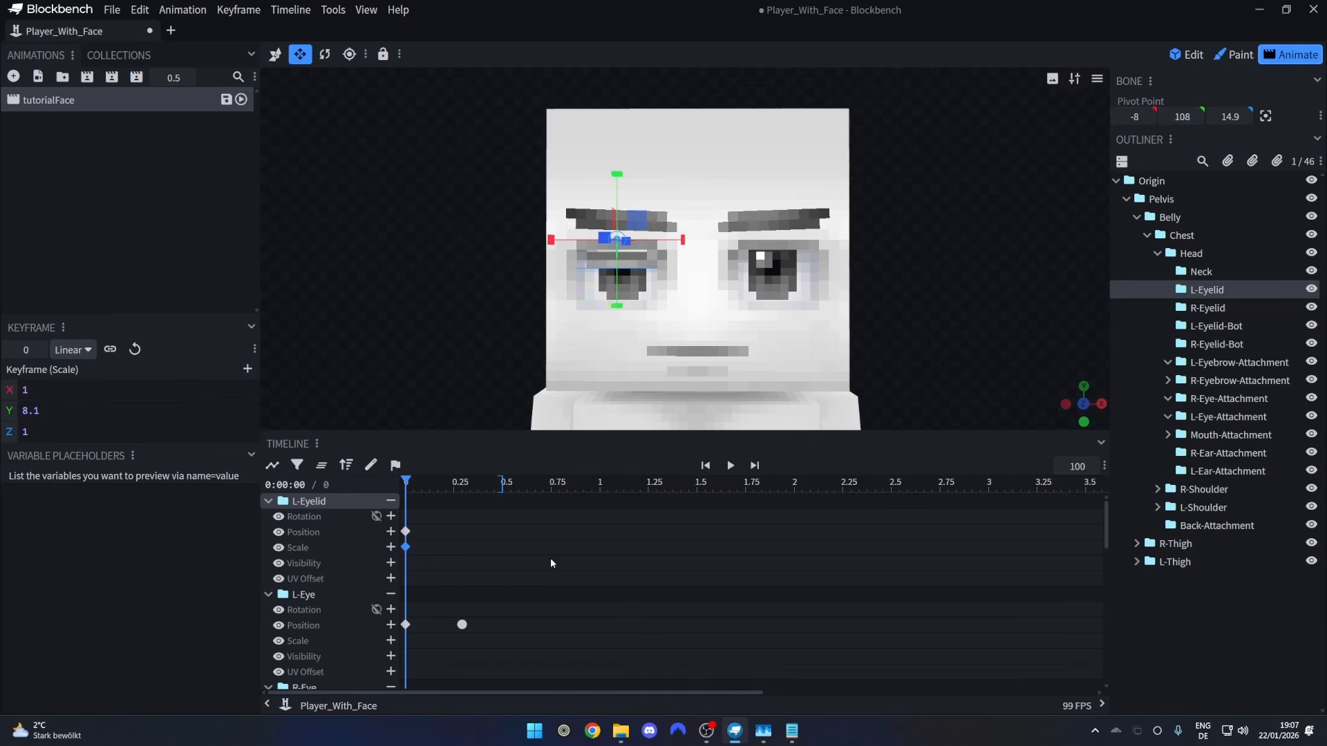
Try lowering the L-Eyelid bone to position Y -3 at time 0, and delete its position and scale keyframes.
click(275, 55)
mouse_move(617, 178)
mouse_down()
mouse_move(618, 237)
mouse_move(616, 204)
mouse_up()
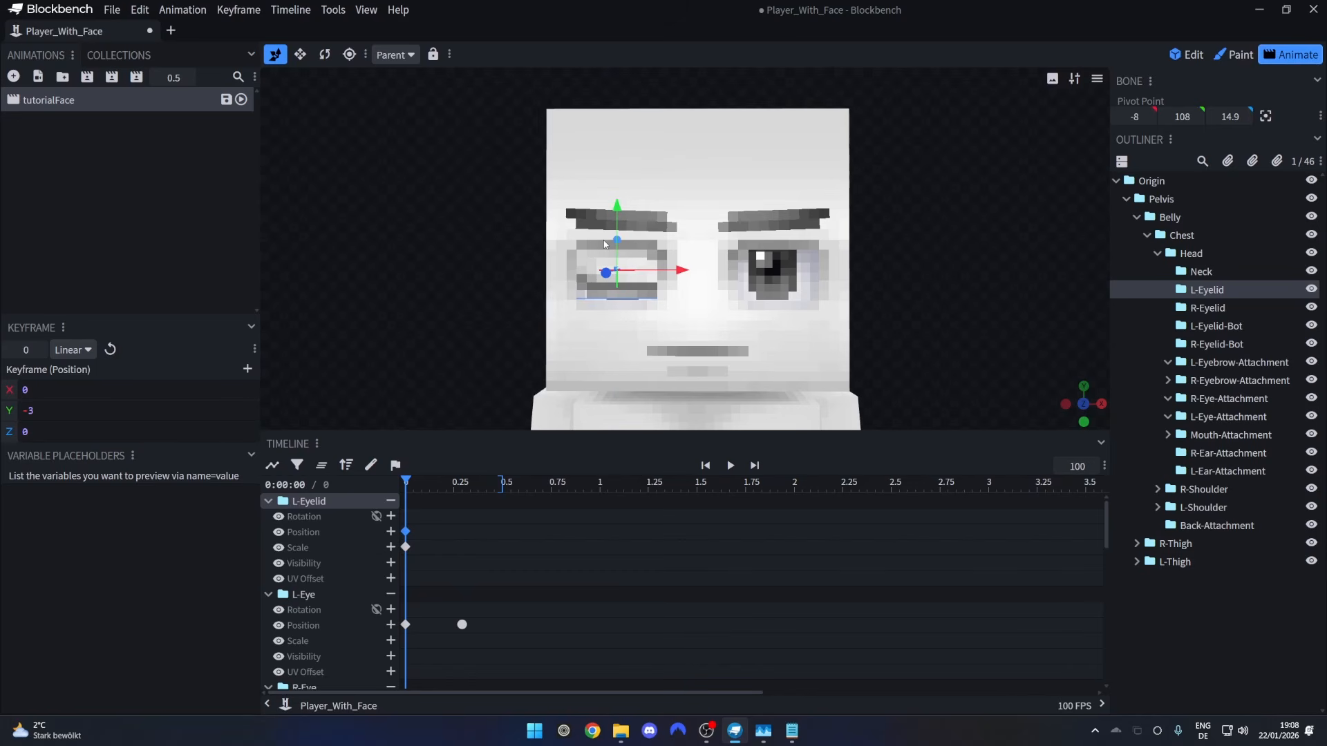
drag(420, 522, 387, 566)
key(Delete)
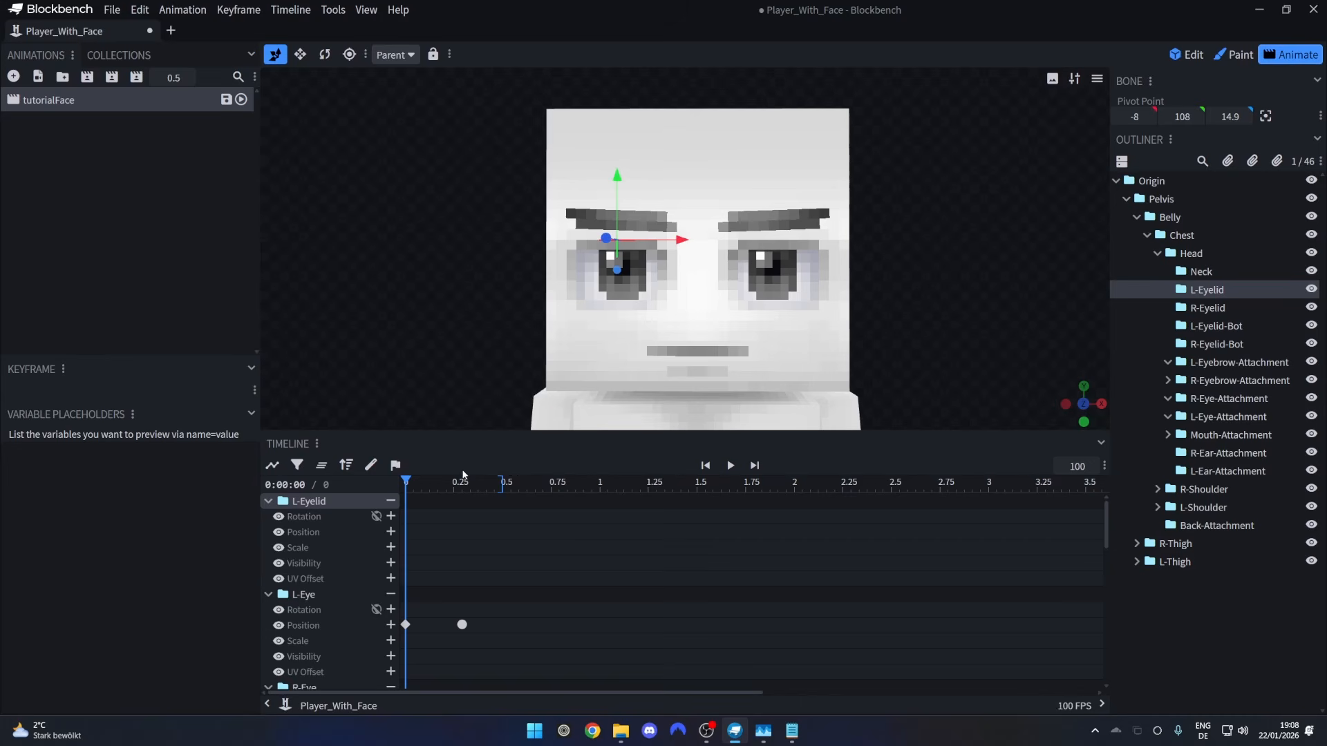
Try raising the R-Eyelid-Bot bone to position Y 4 at time 0, and undo the move.
click(1207, 307)
click(1216, 325)
click(1216, 344)
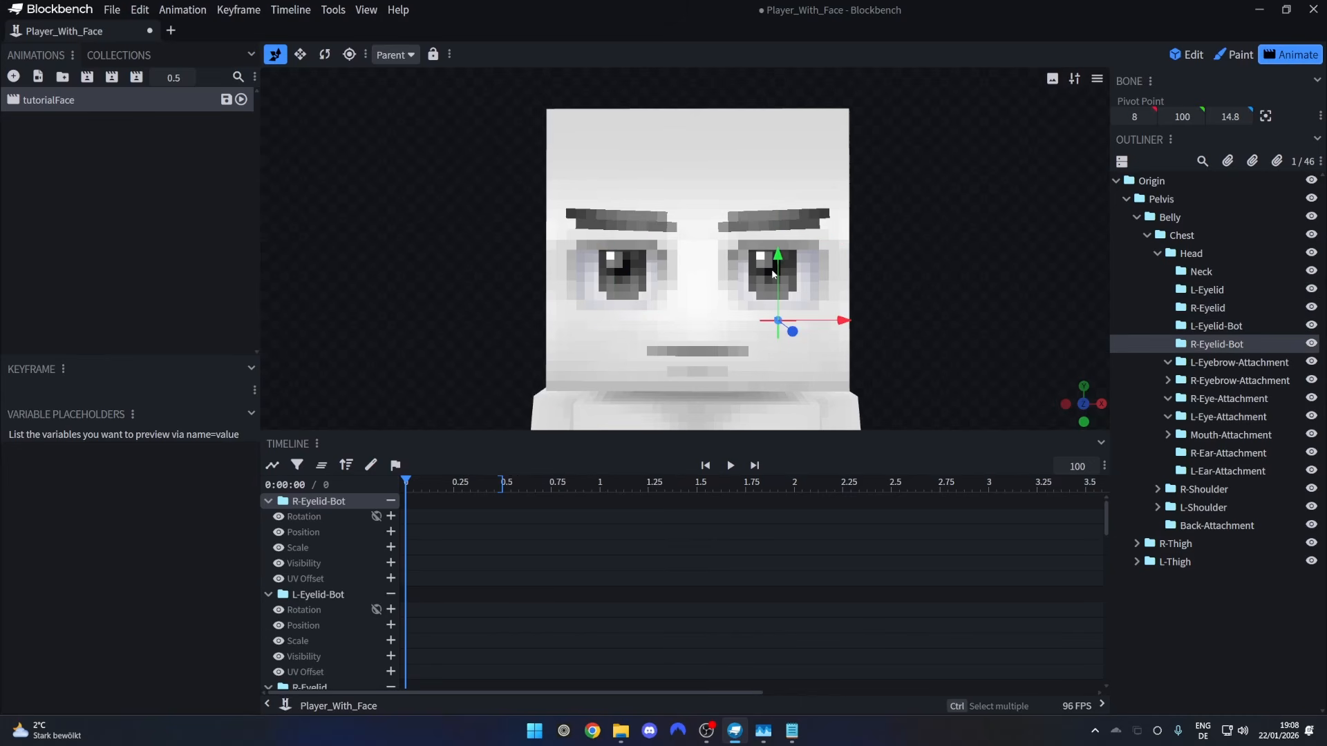
drag(773, 275, 780, 232)
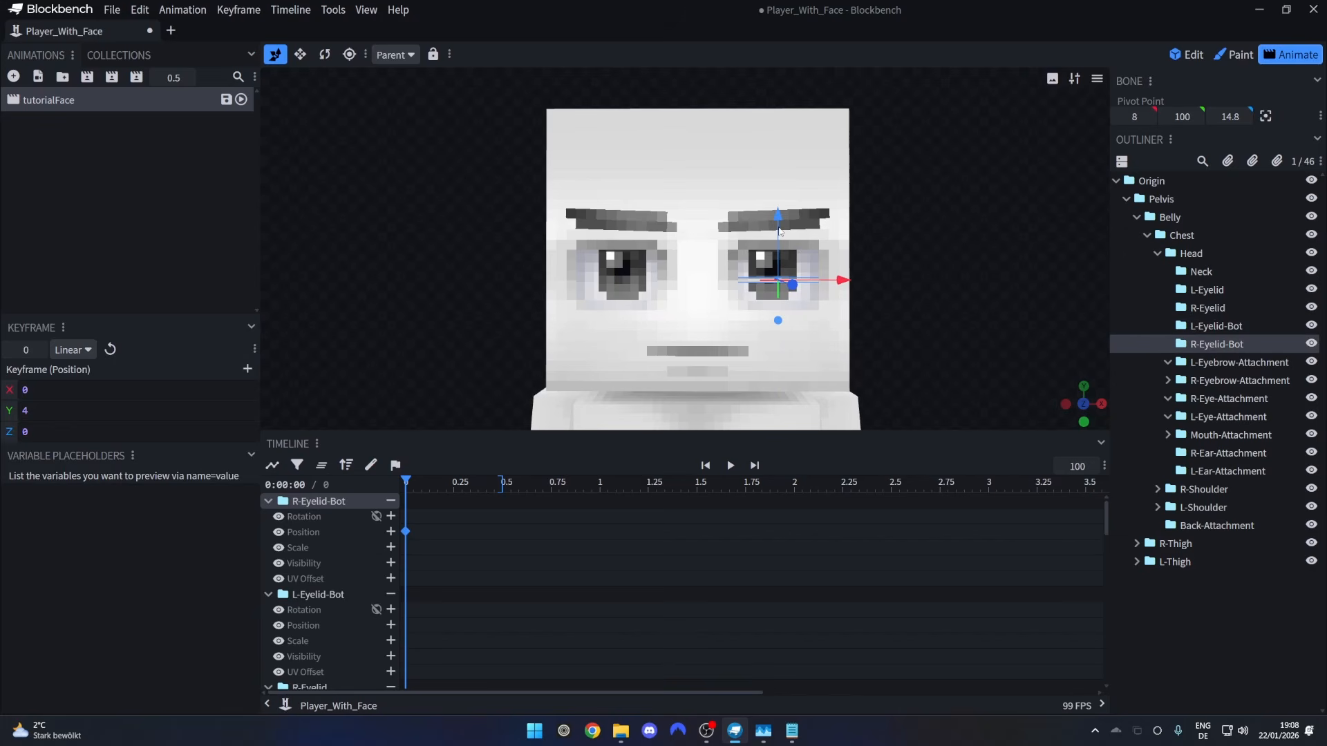
key(ctrl+z)
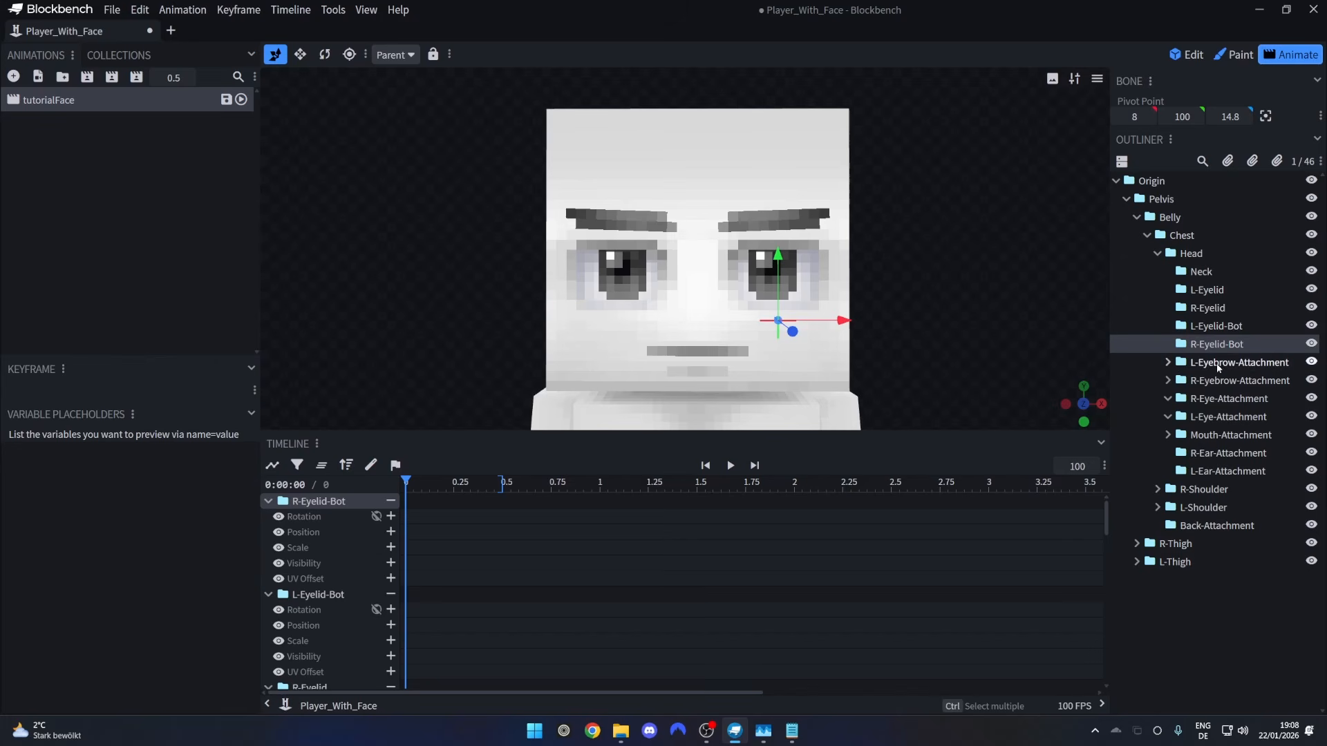
Try out moving and rotating the L-Eyebrow bone under L-Eyebrow-Attachment at time 0.
click(1168, 362)
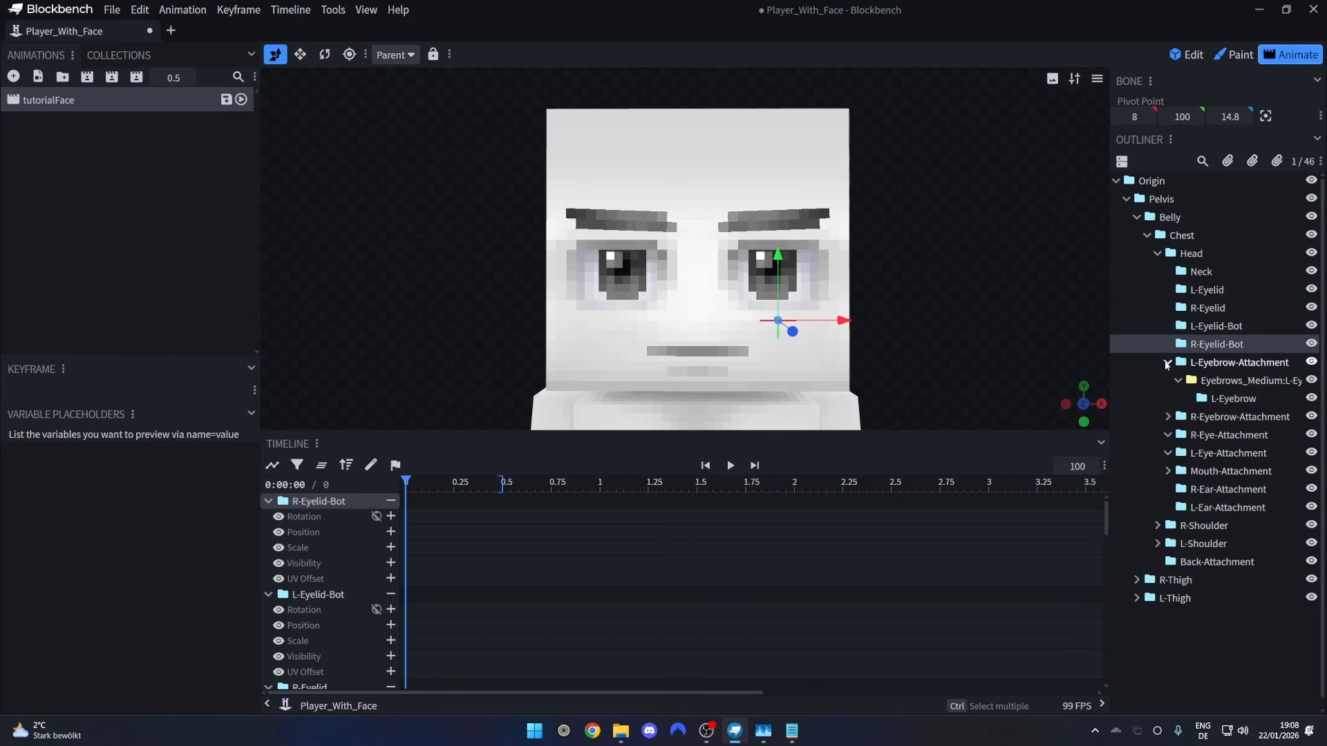
click(1222, 400)
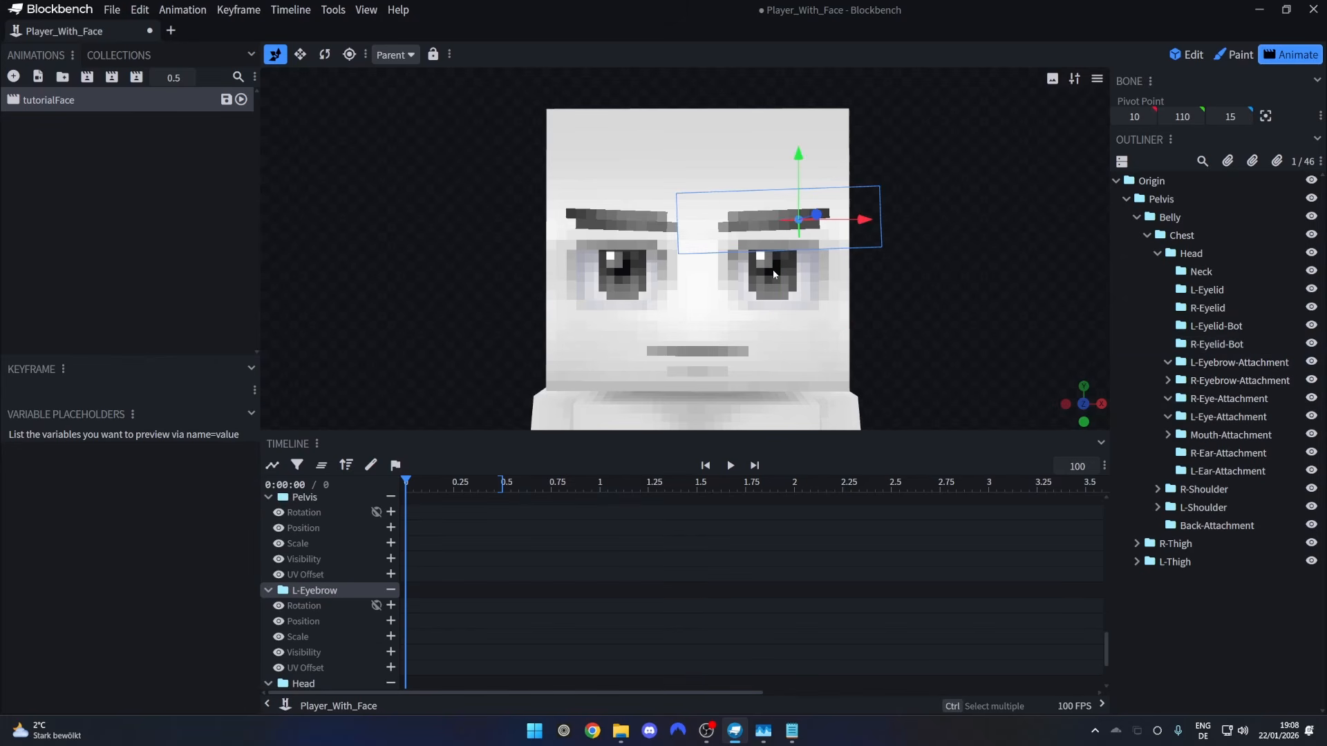
mouse_move(798, 181)
mouse_down()
mouse_move(800, 170)
mouse_move(799, 181)
mouse_up()
click(325, 54)
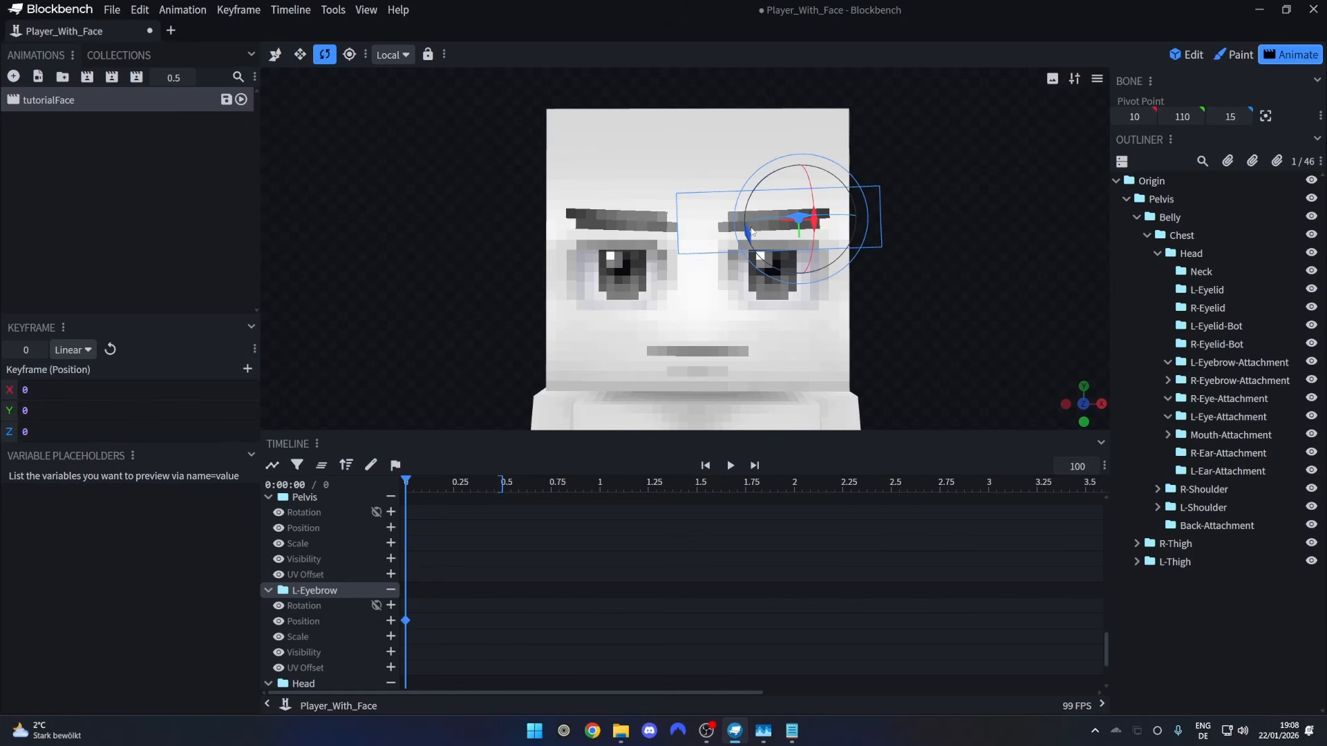
click(791, 254)
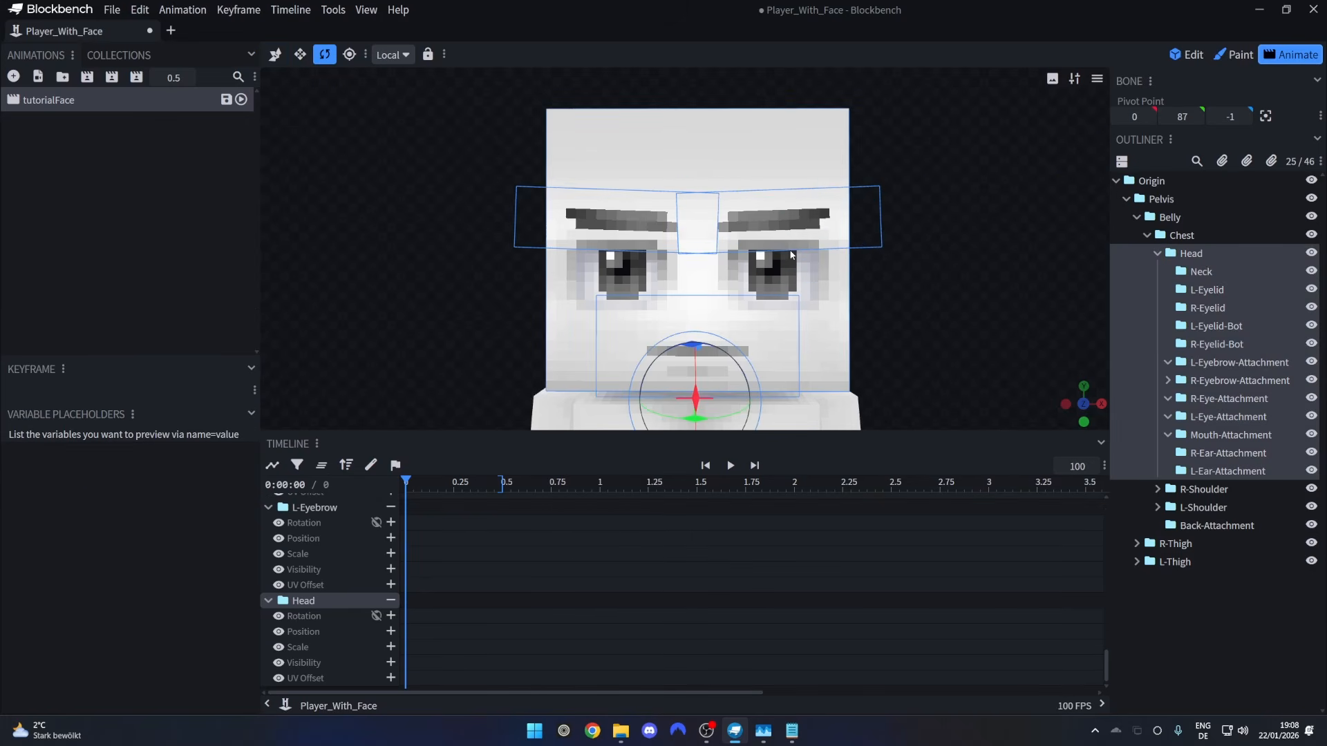
Select the Mouth bone under Mouth-Attachment and add a UV Offset keyframe to it at time 0.
click(749, 346)
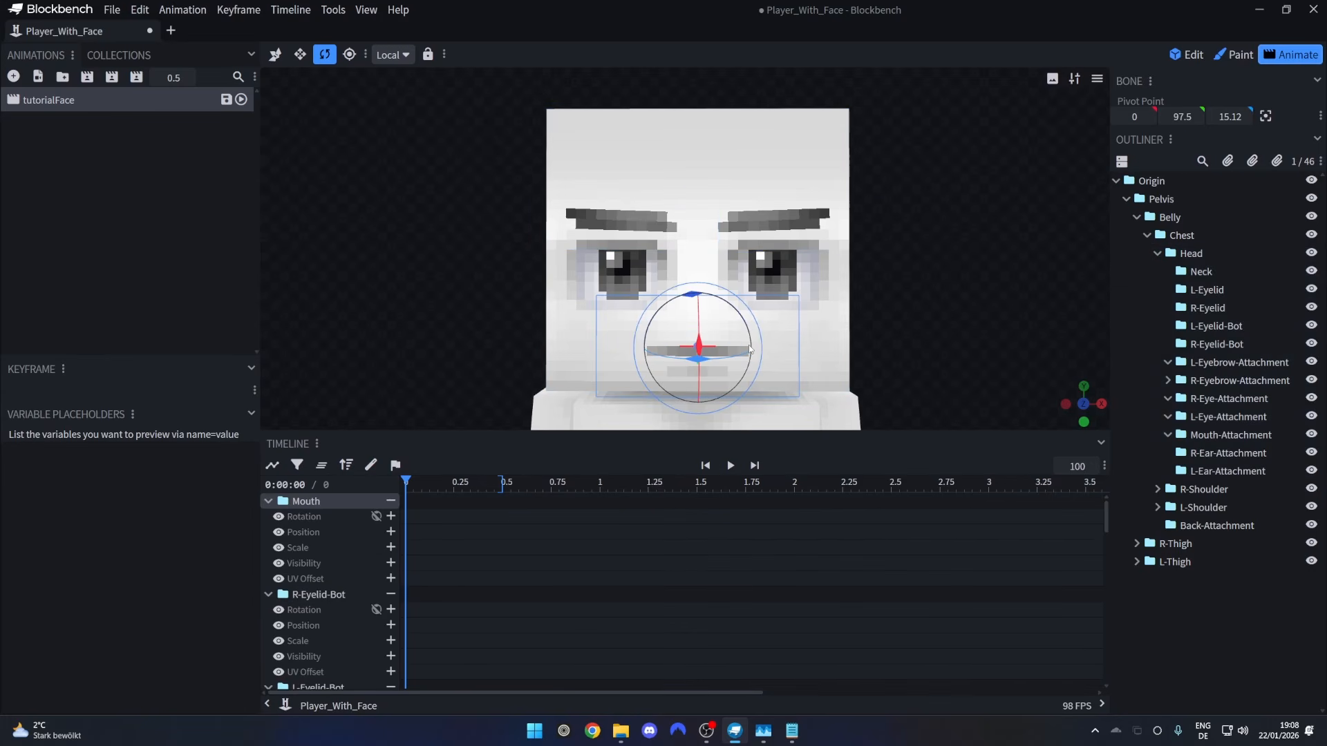
double_click(1167, 436)
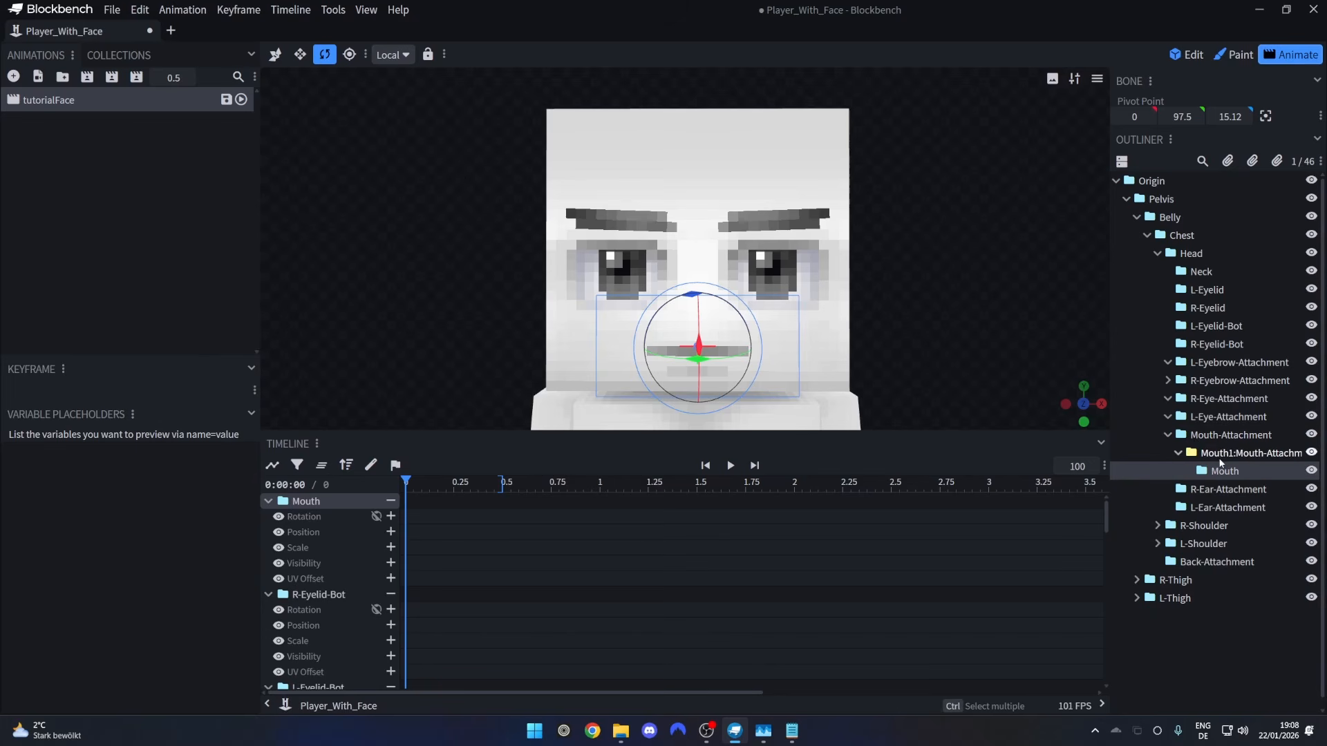
click(1228, 473)
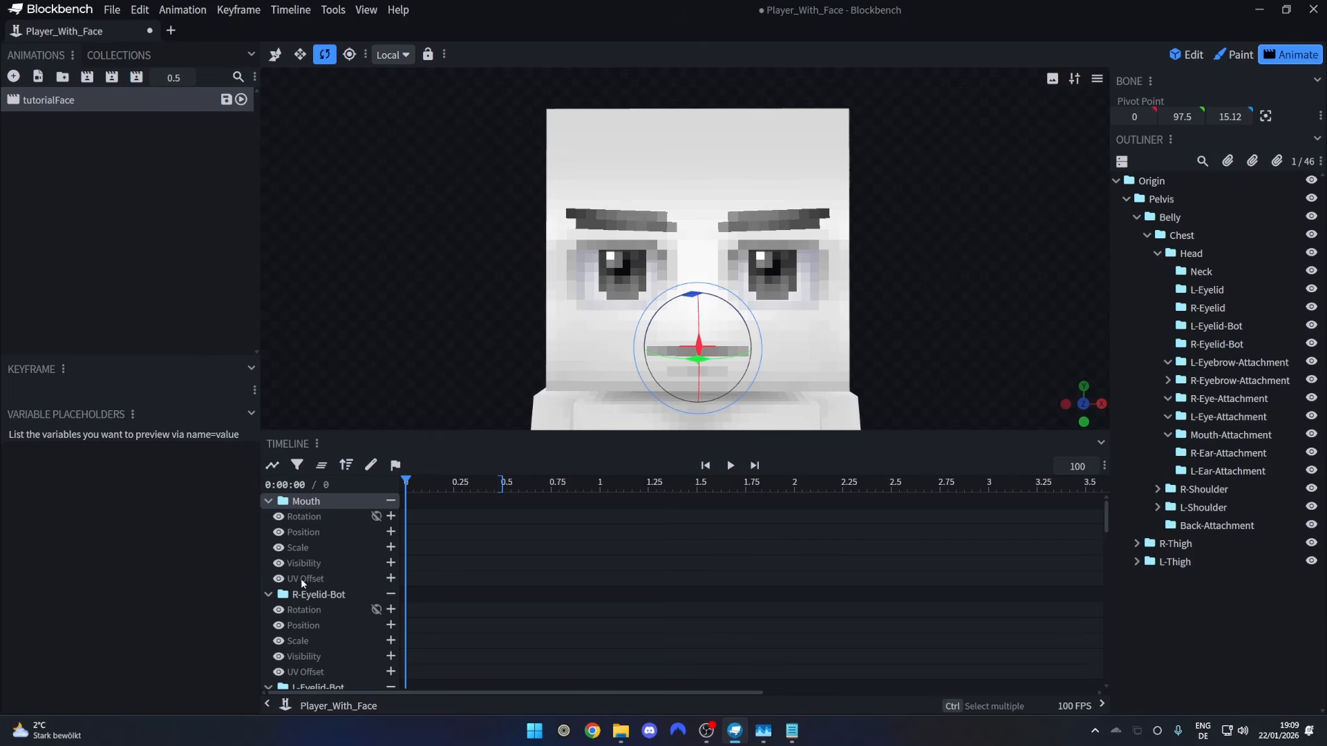
click(391, 580)
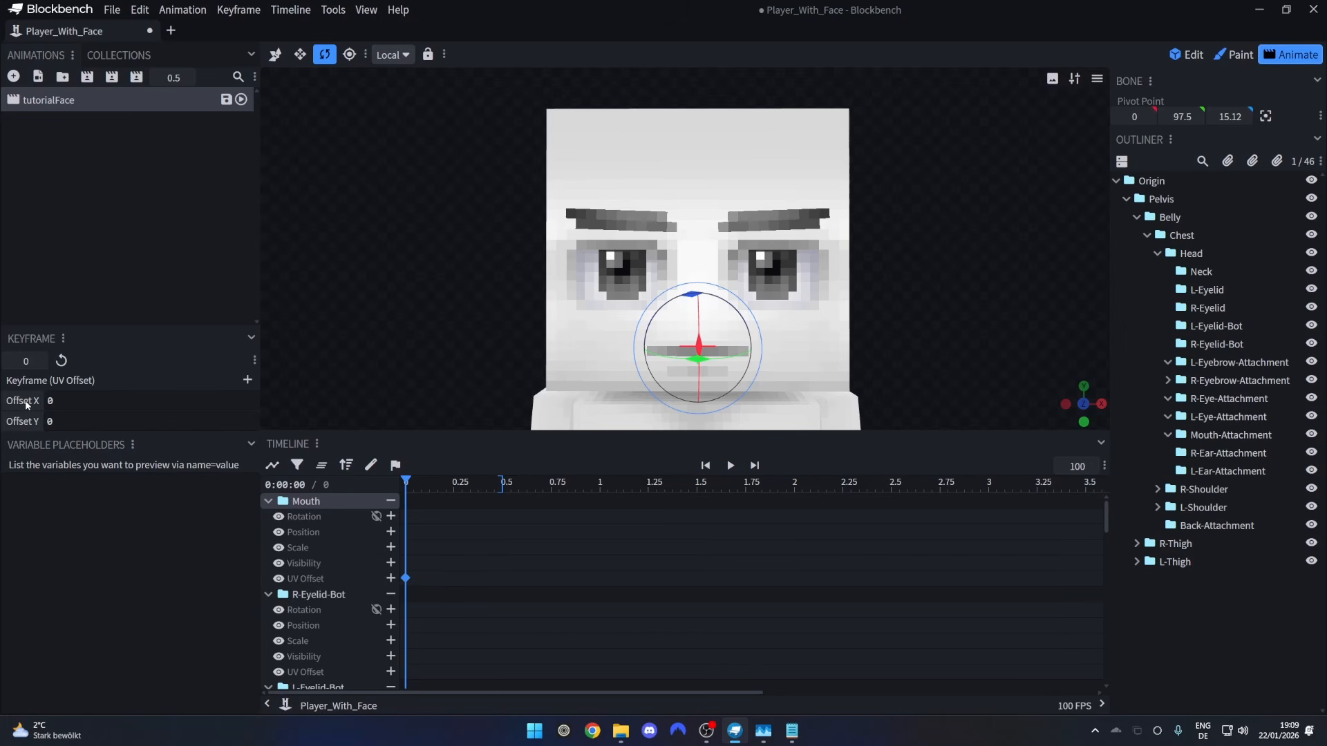
Switch to Edit mode to view the mouth element's UV placement on its texture.
click(1178, 54)
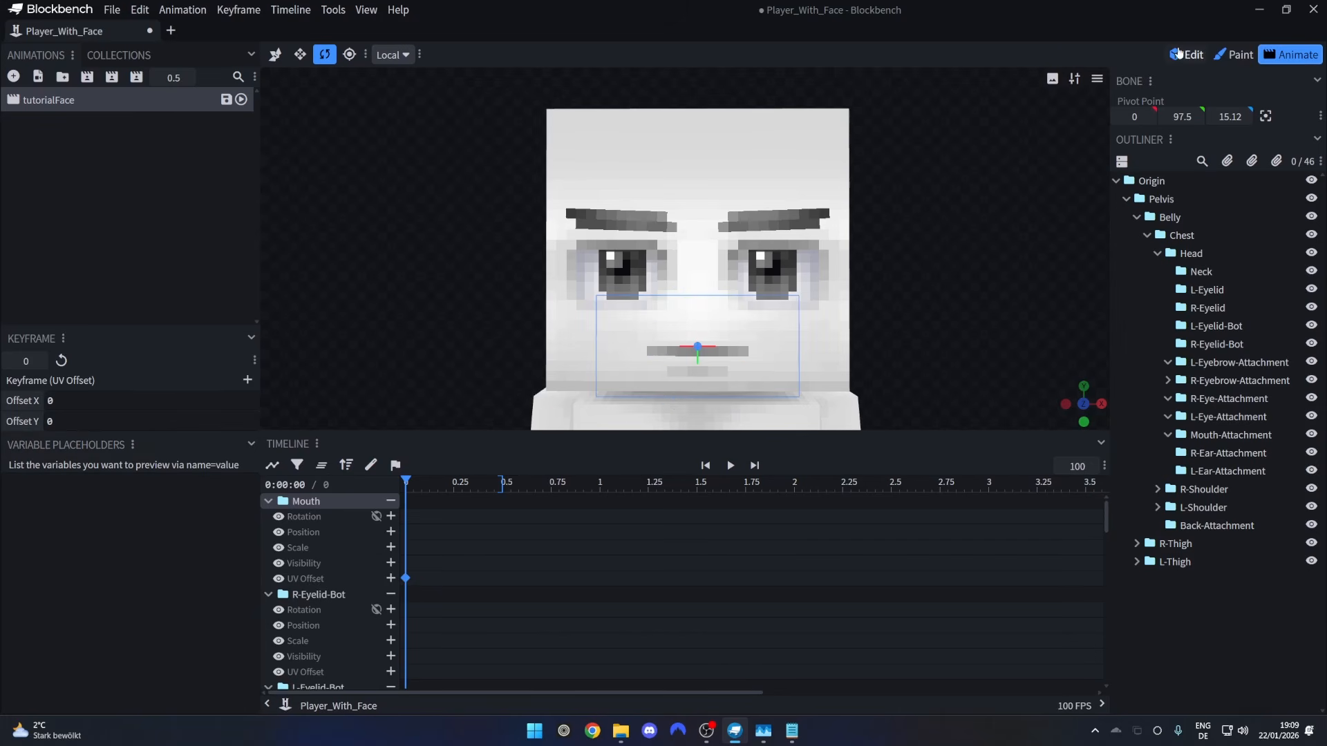
click(1184, 53)
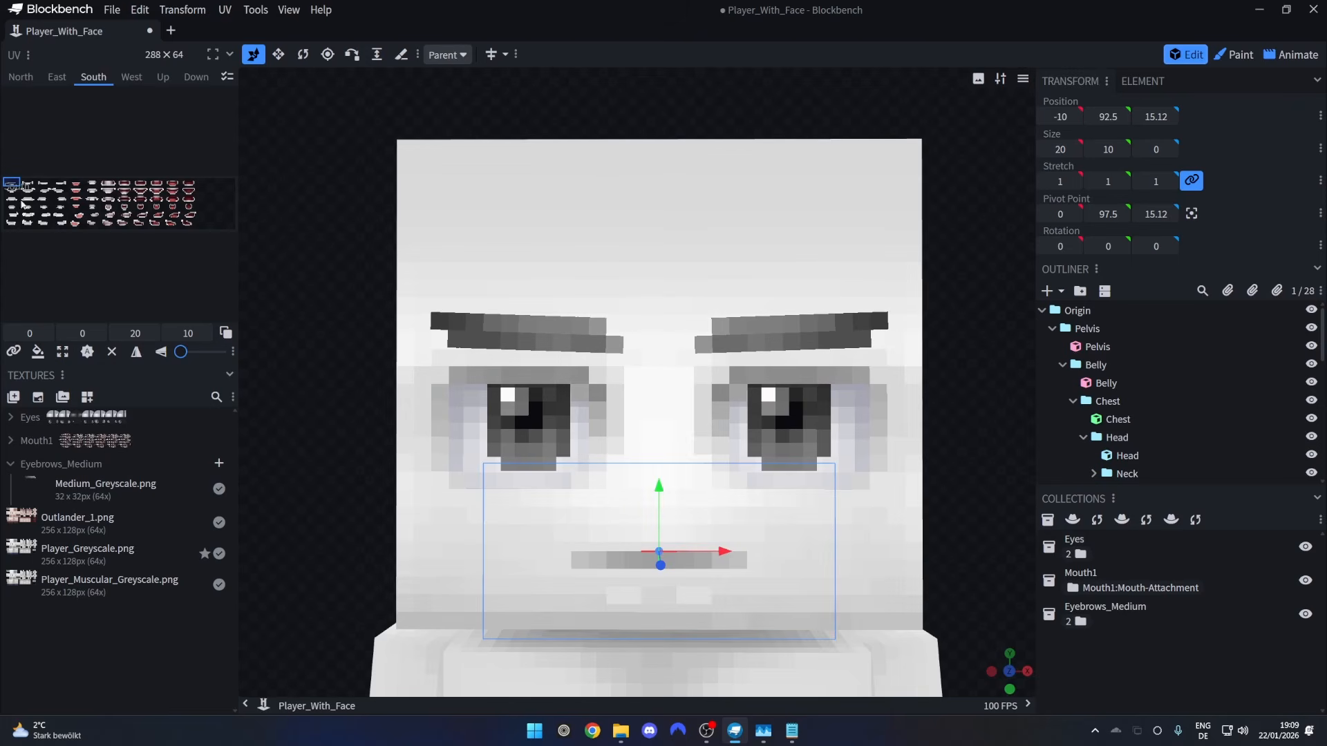
Examine the alternative mouth shapes on the mouth texture sheet relative to the mouth element's current UV area.
scroll(47, 188, up, 5)
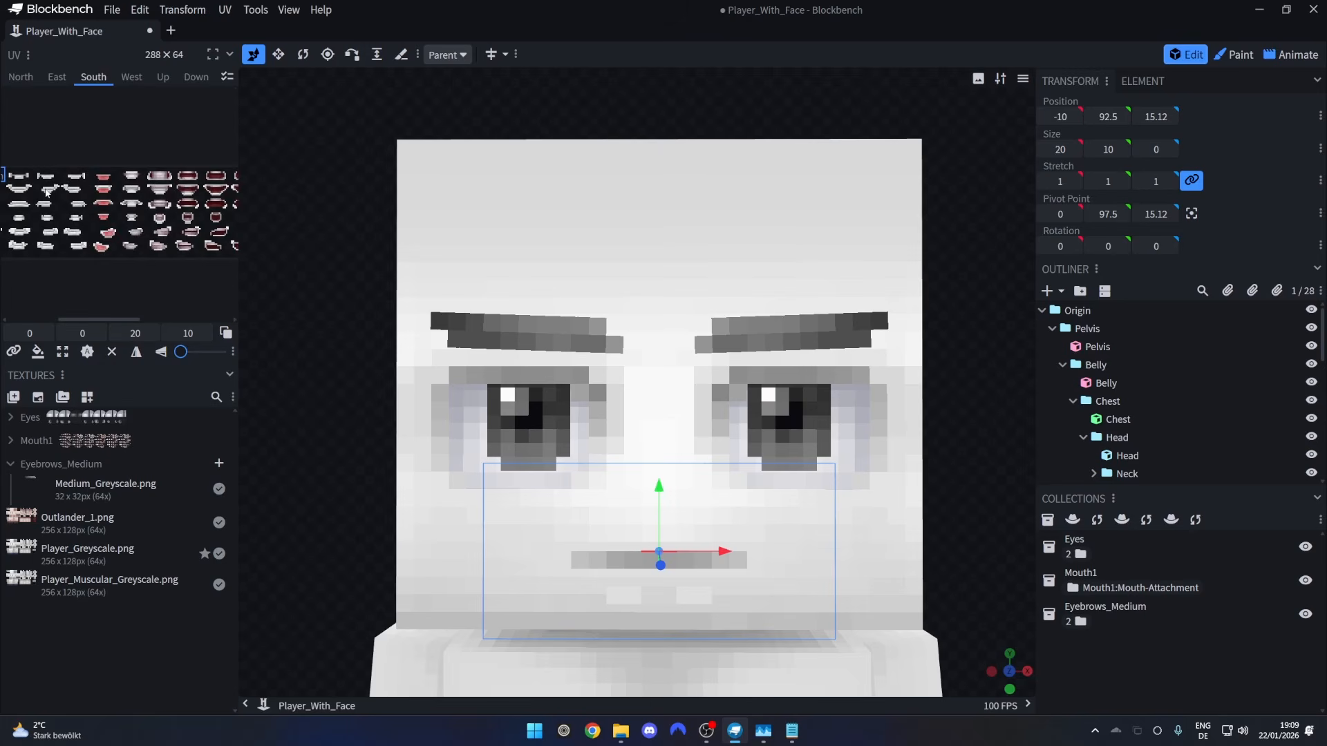
scroll(47, 188, up, 3)
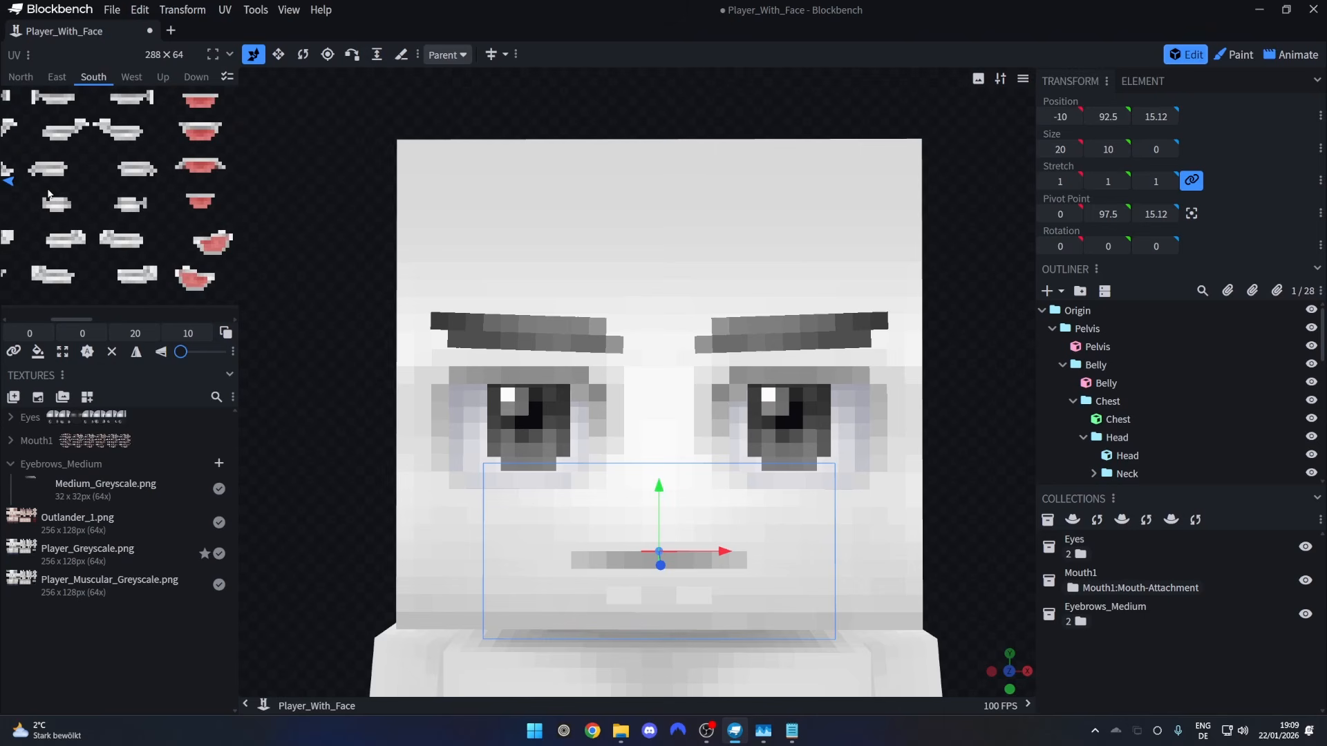
drag(78, 319, 52, 316)
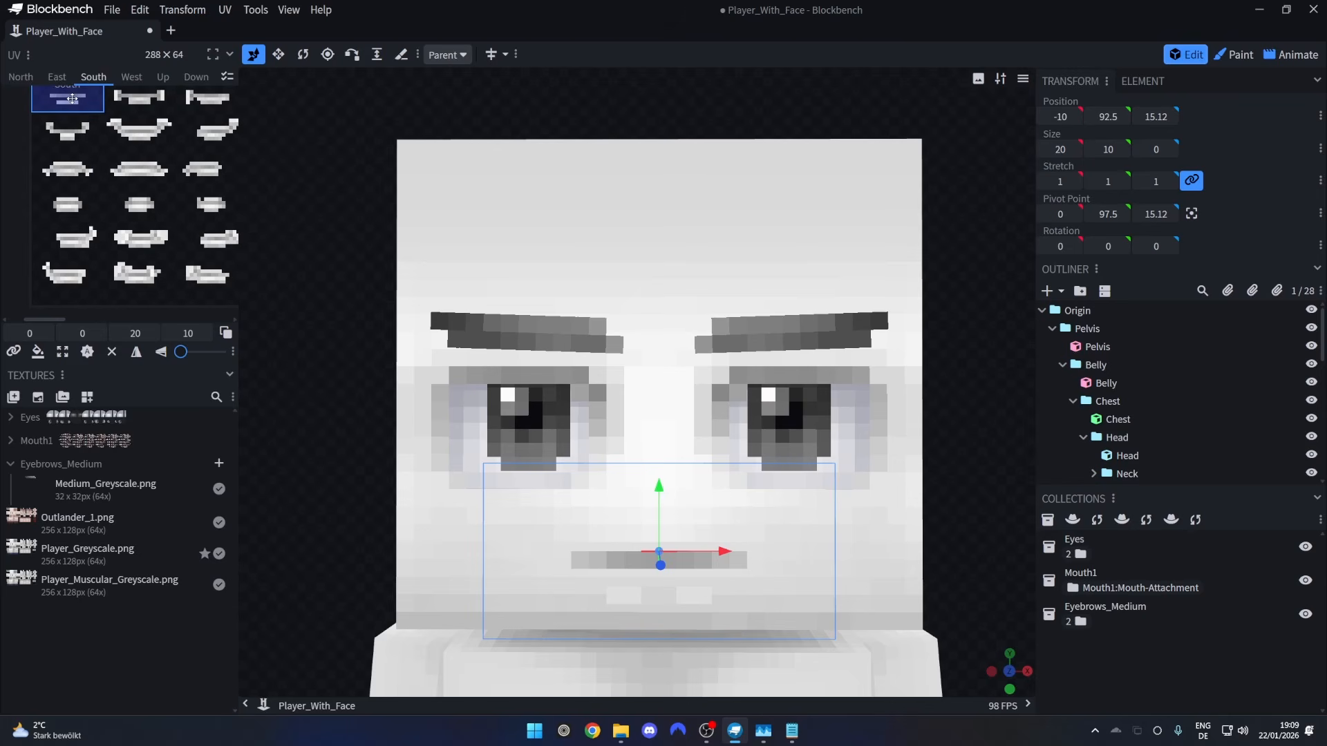
drag(73, 100, 72, 126)
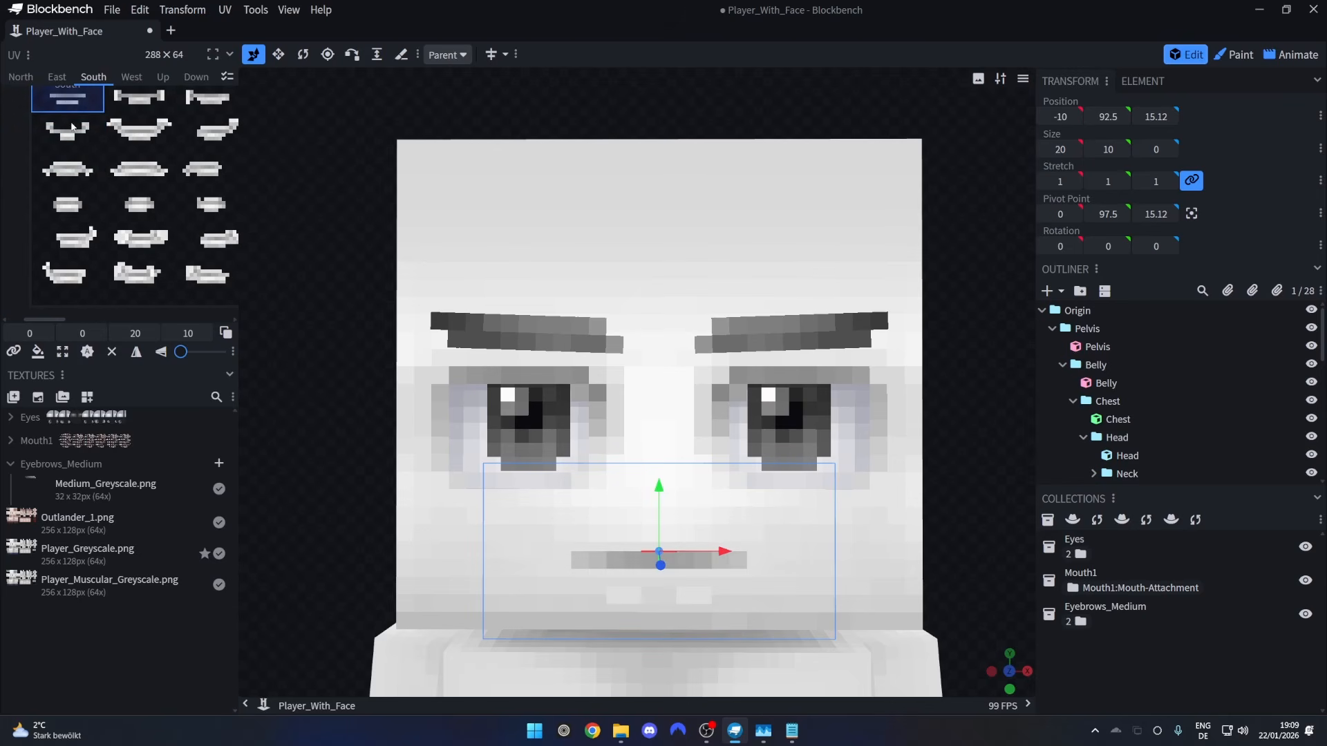
scroll(83, 174, down, 4)
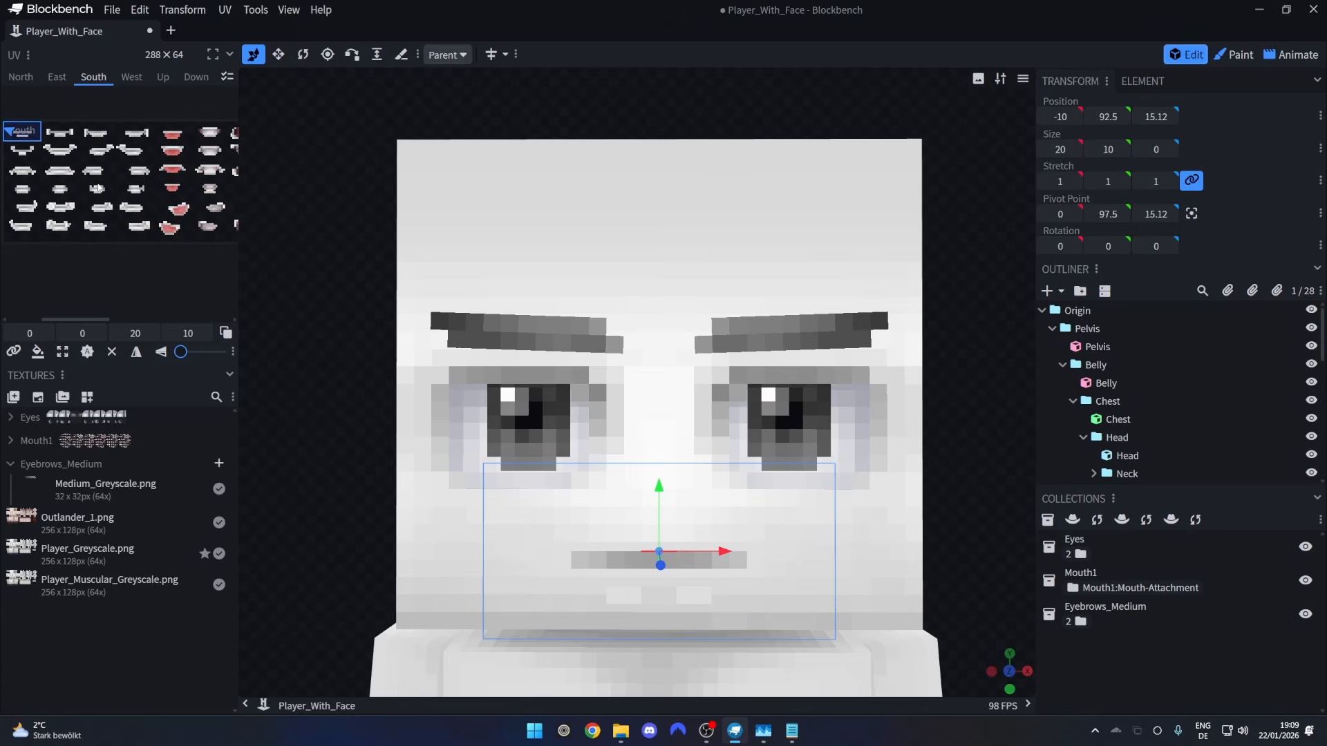
scroll(101, 210, down, 2)
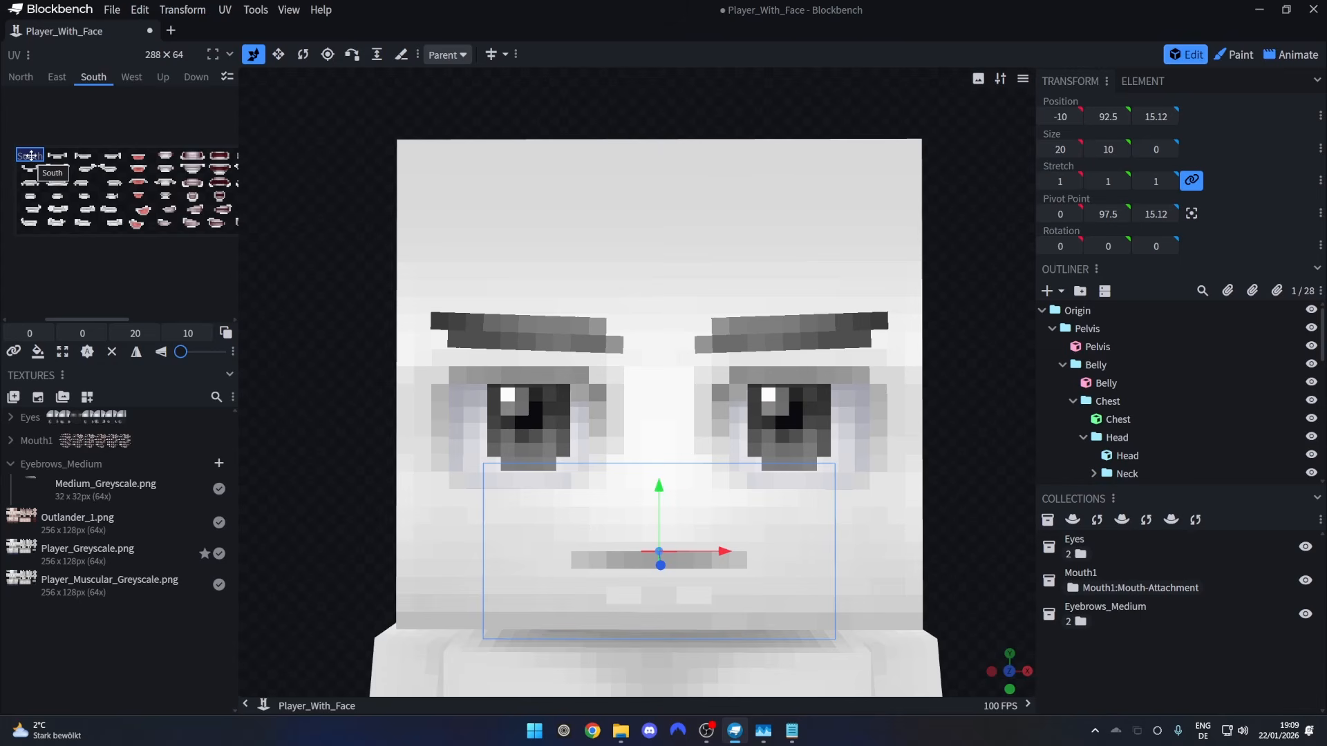
mouse_move(31, 156)
mouse_down()
mouse_move(143, 157)
mouse_move(15, 160)
mouse_move(83, 153)
mouse_move(29, 155)
mouse_move(25, 174)
mouse_move(22, 155)
mouse_up()
Return to Animate mode, try Offset Y values 10, 20 and 30 on the Mouth's UV Offset keyframe, and set it to 10.
click(1297, 55)
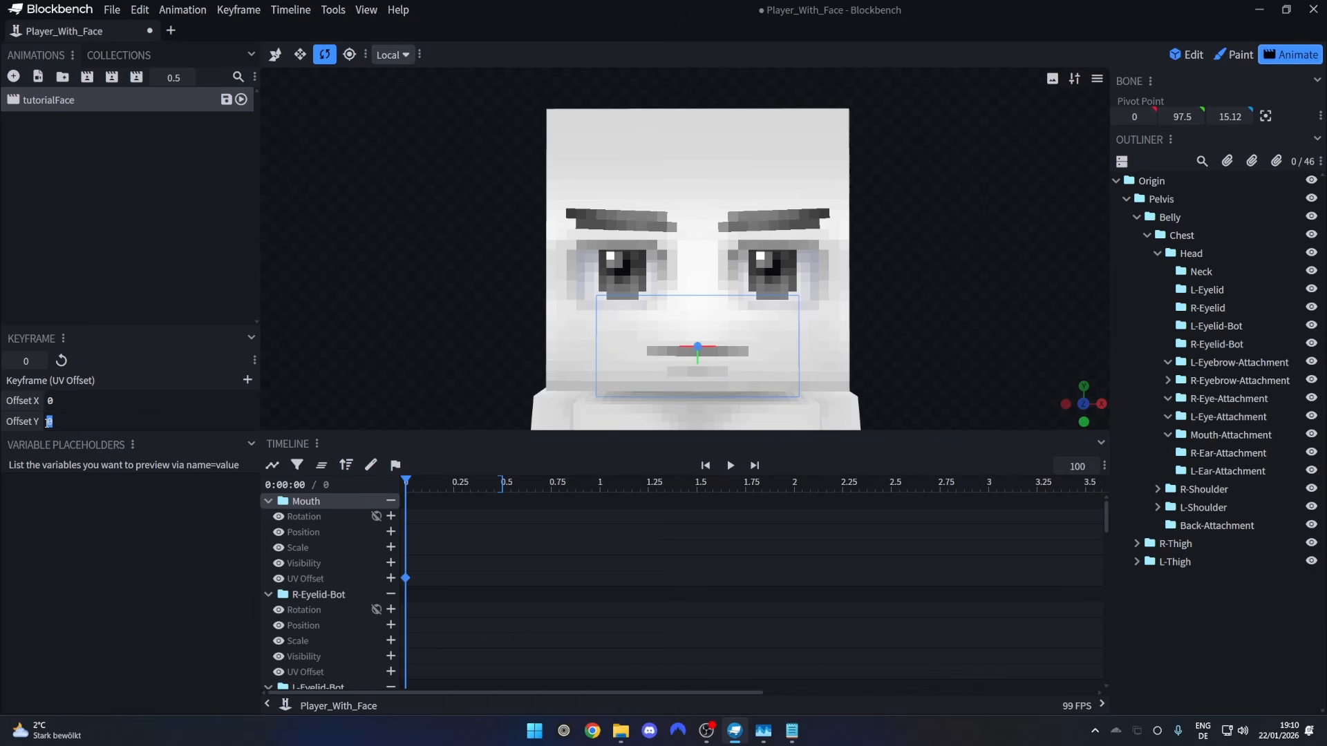
text(10)
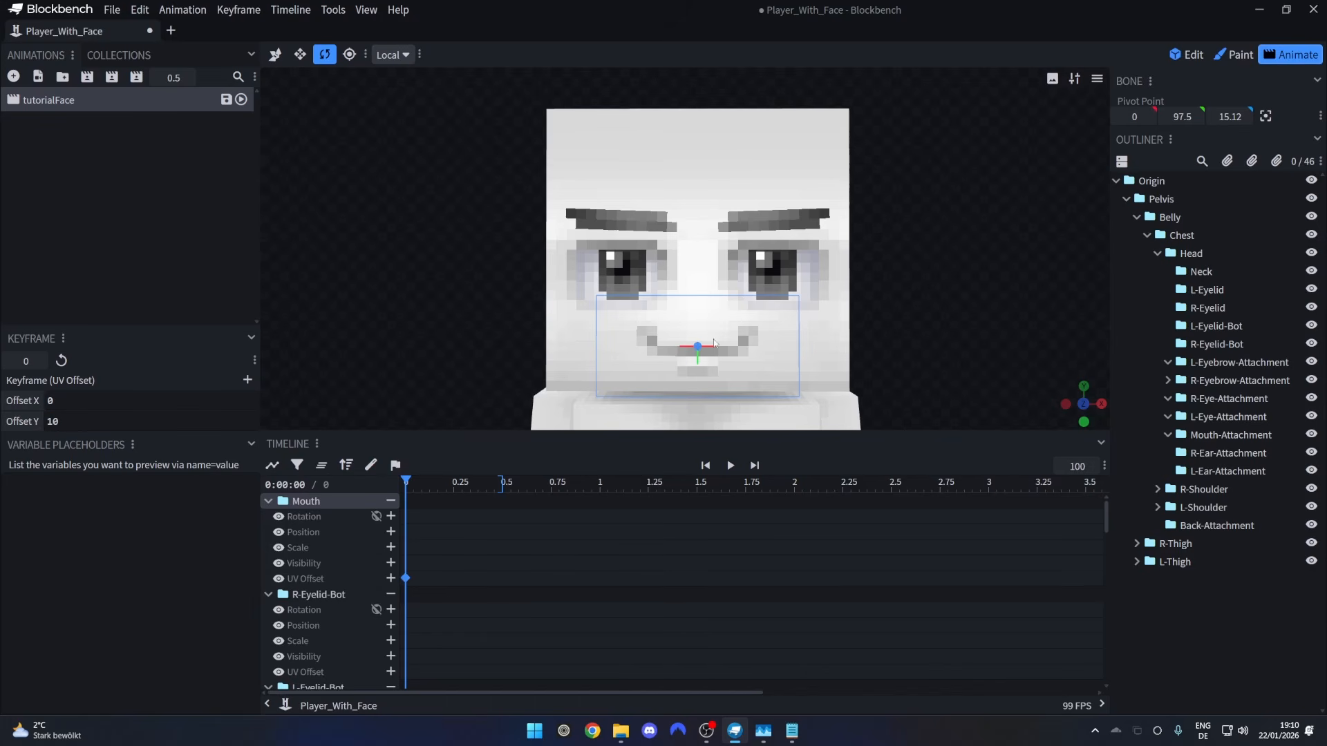
drag(60, 422, 39, 422)
text(20)
key(BackSpace)
key(BackSpace)
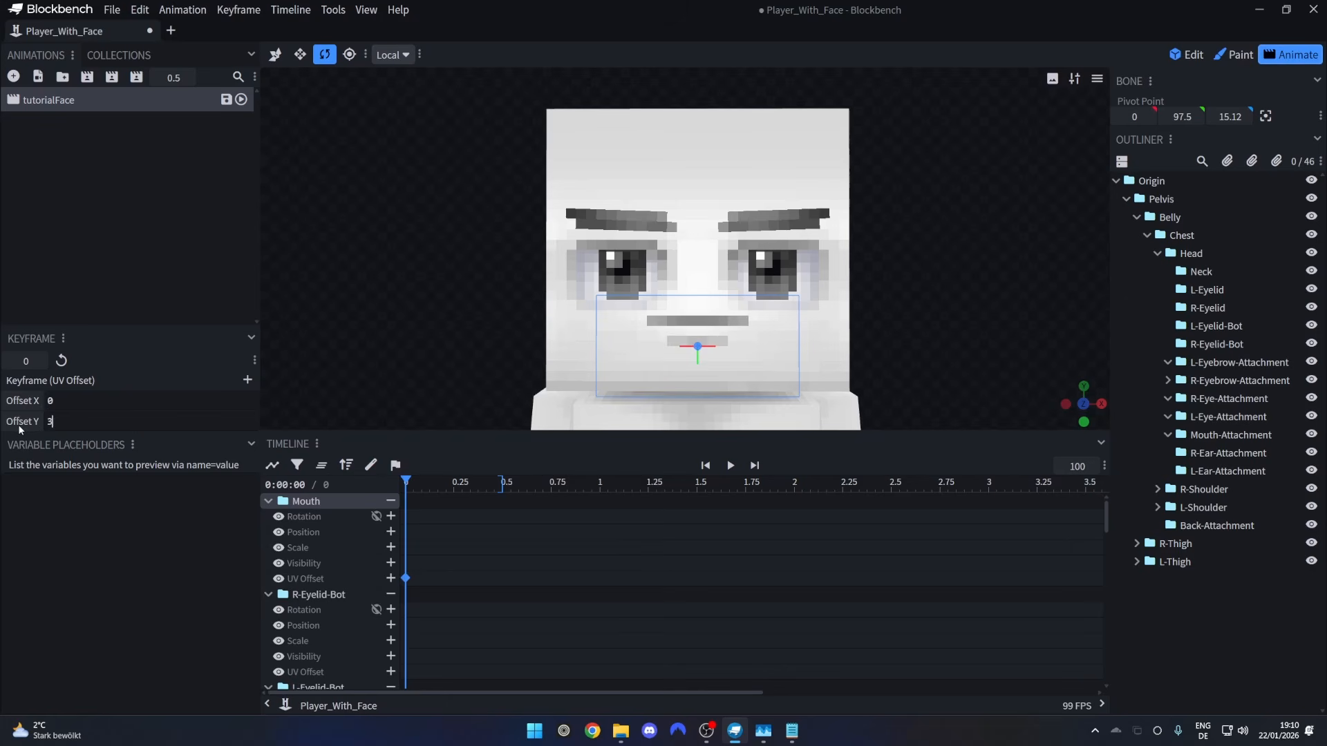
text(30)
key(BackSpace)
key(BackSpace)
text(10)
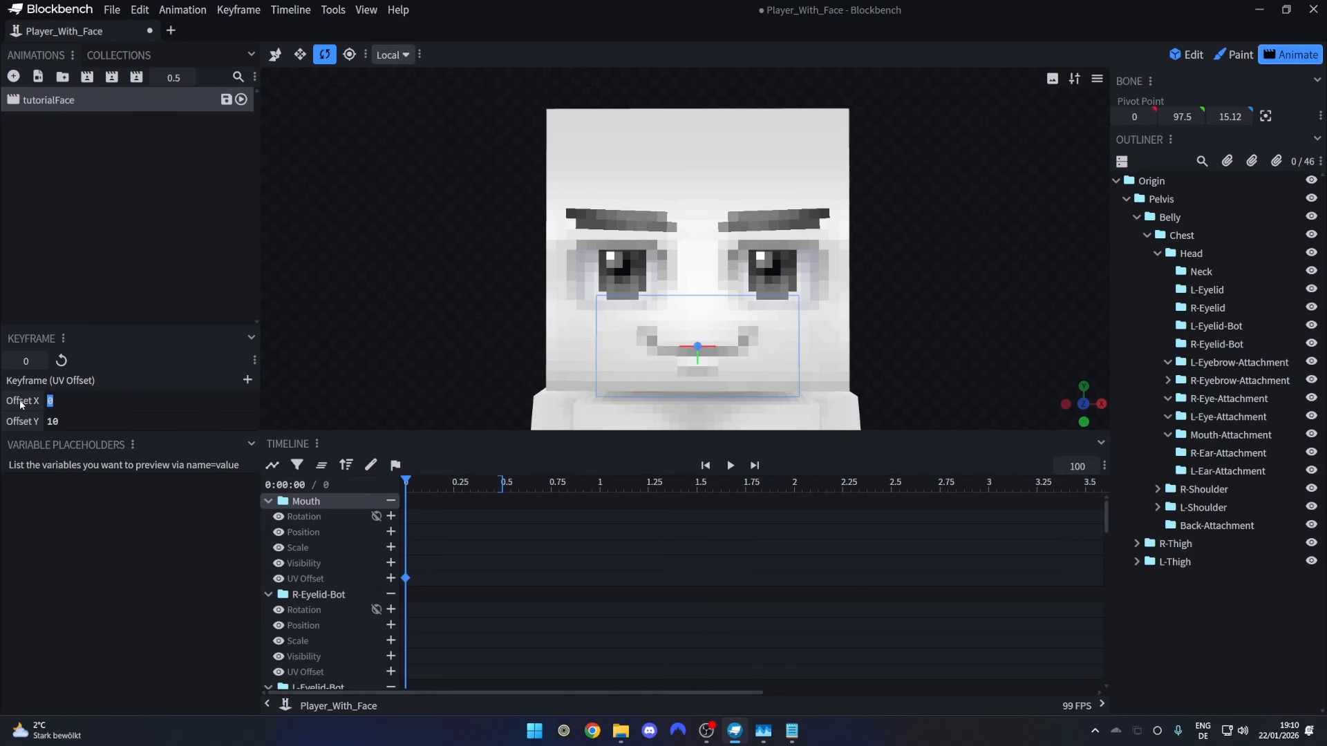
Try Offset X values 20, 40 and 30 on the Mouth's UV Offset keyframe, and set it to 80.
text(20)
key(BackSpace)
key(BackSpace)
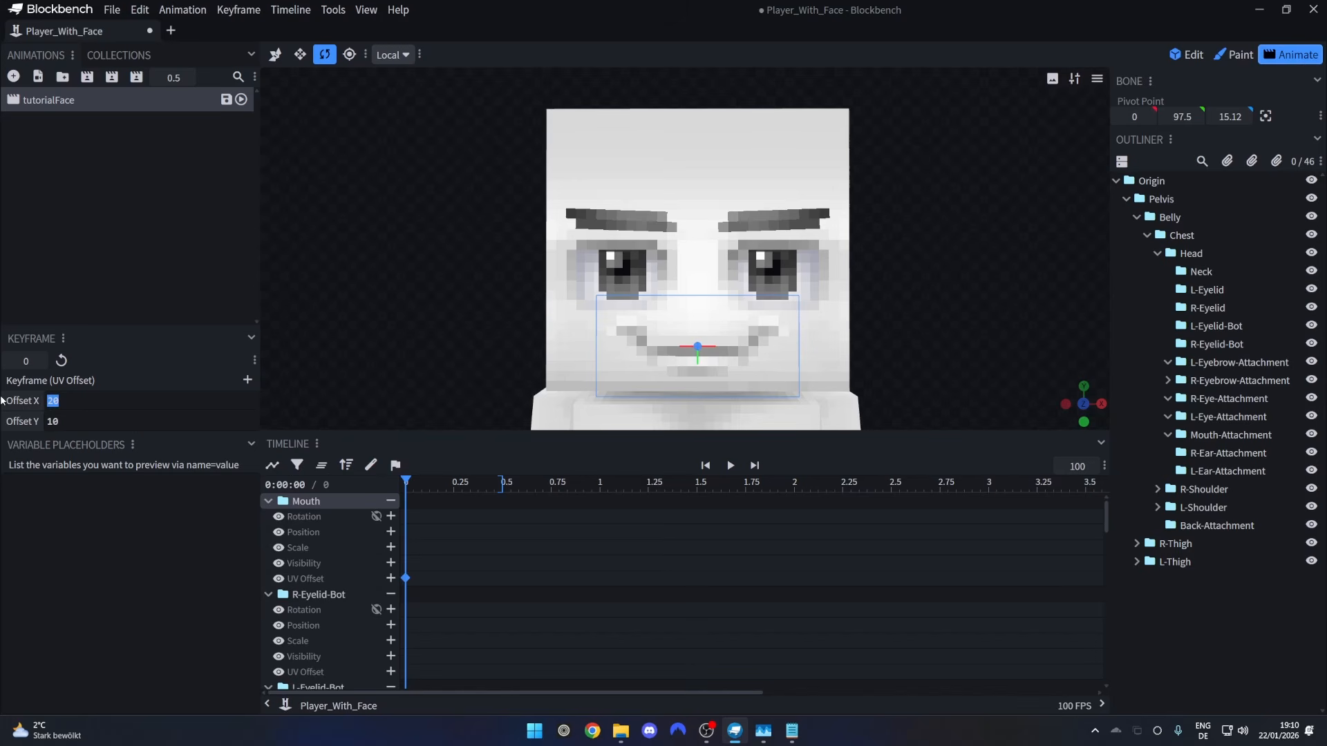
text(40)
double_click(48, 405)
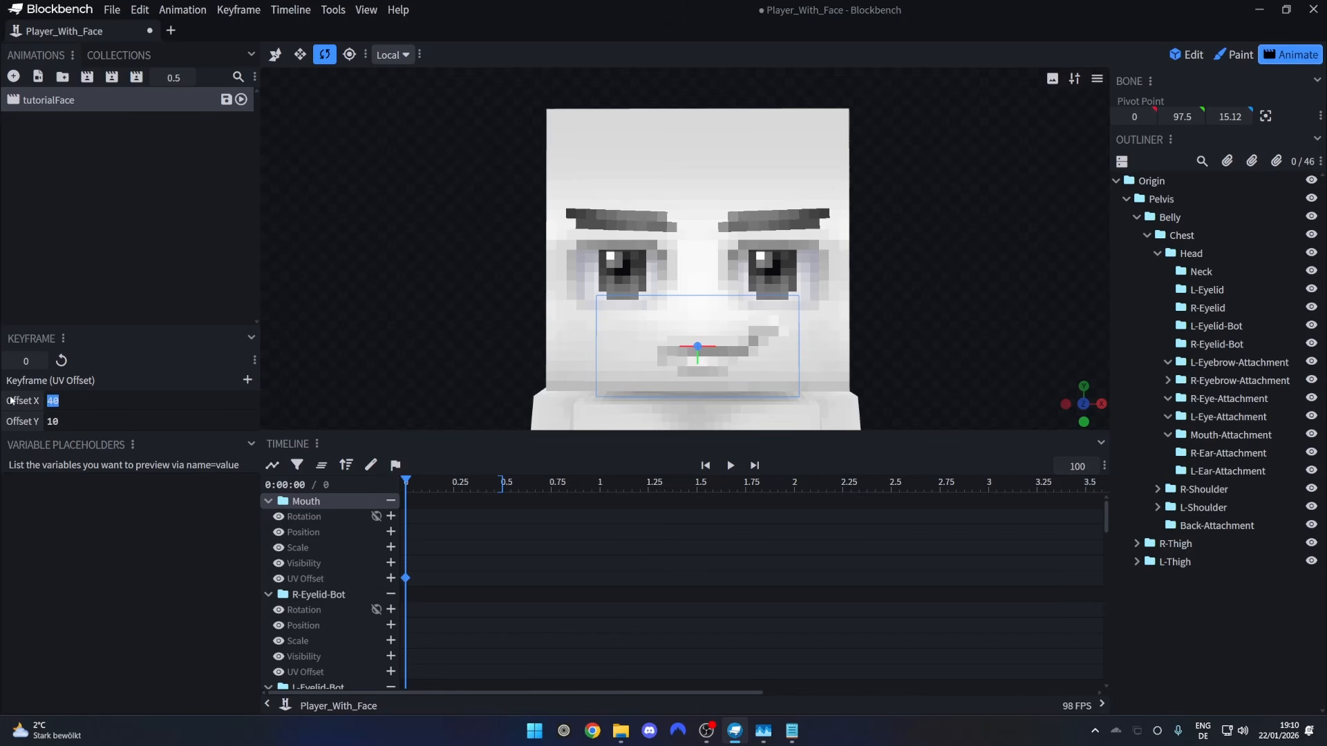
text(30)
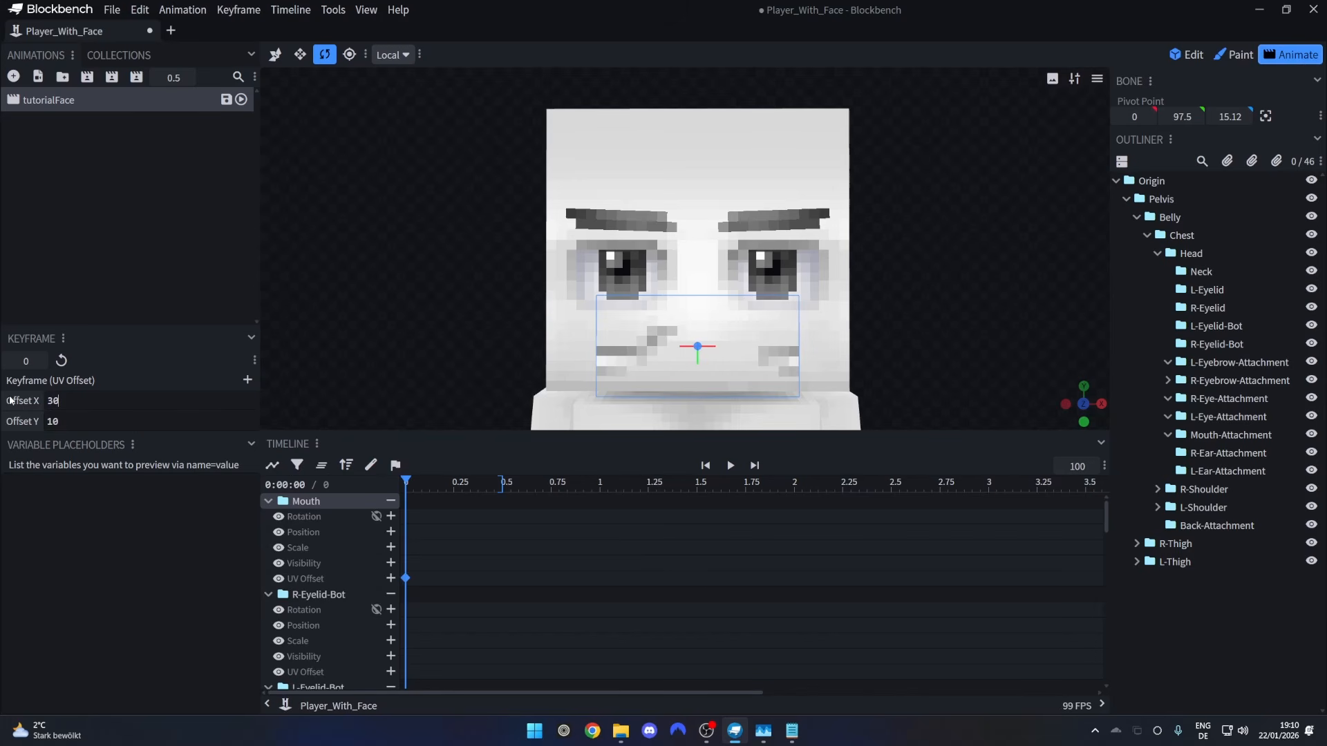
key(BackSpace)
key(BackSpace)
text(80)
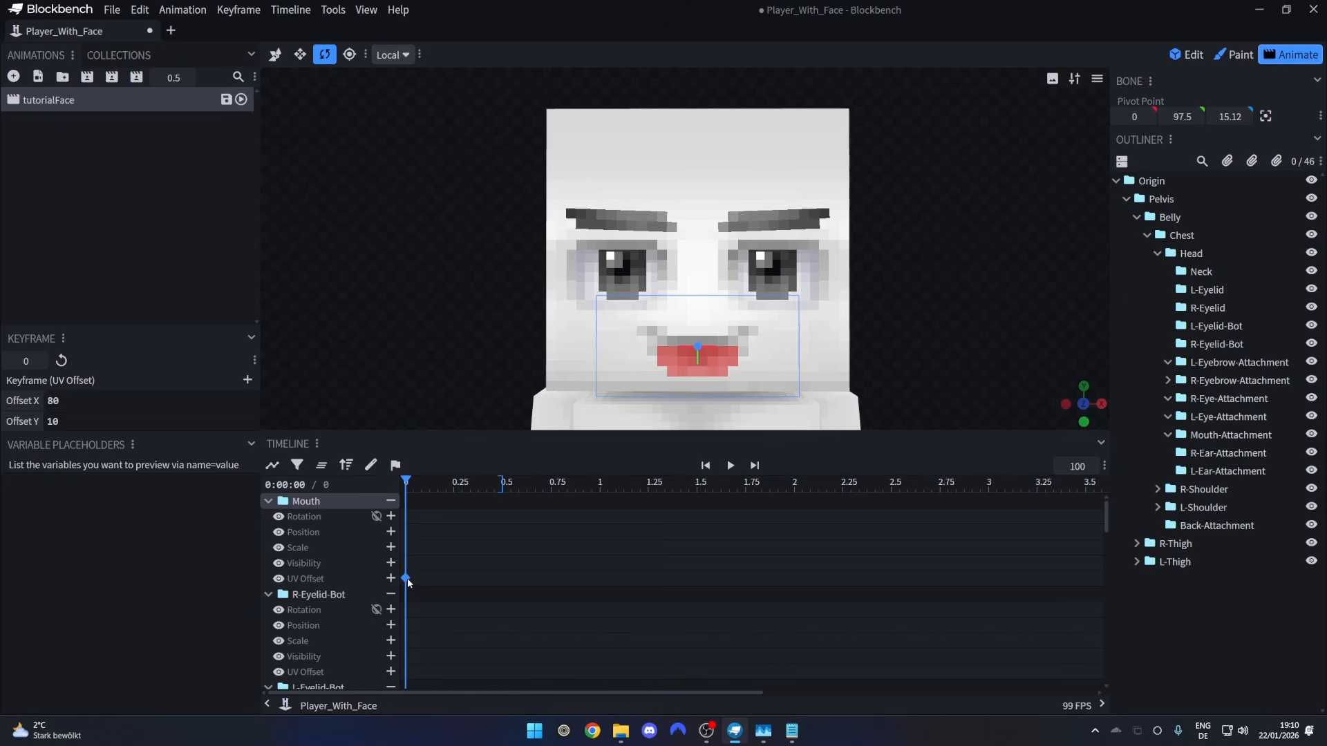
Move the Mouth's UV Offset keyframe to 0.2917 and add another with offsets 0, 0 at time 0.
drag(408, 578, 465, 588)
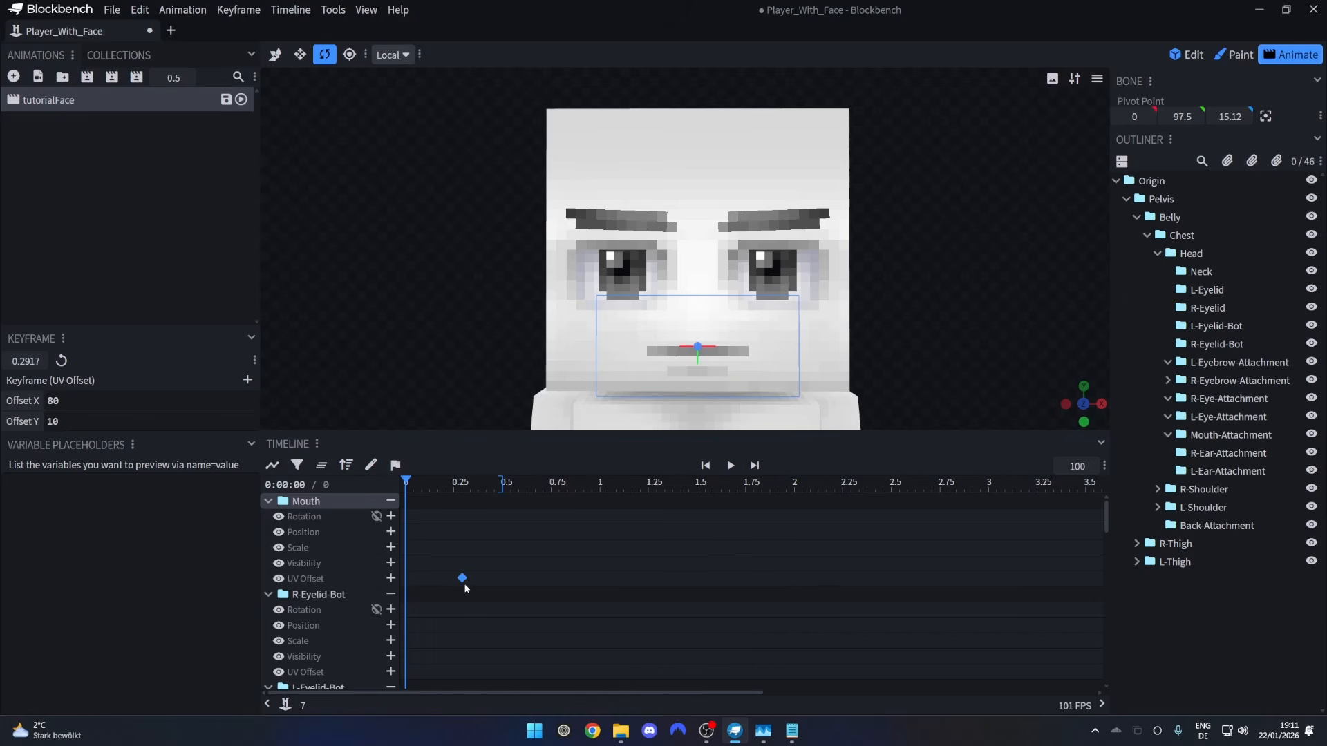
click(391, 579)
Play the tutorialFace animation several times to check the timing of the mouth change.
click(730, 466)
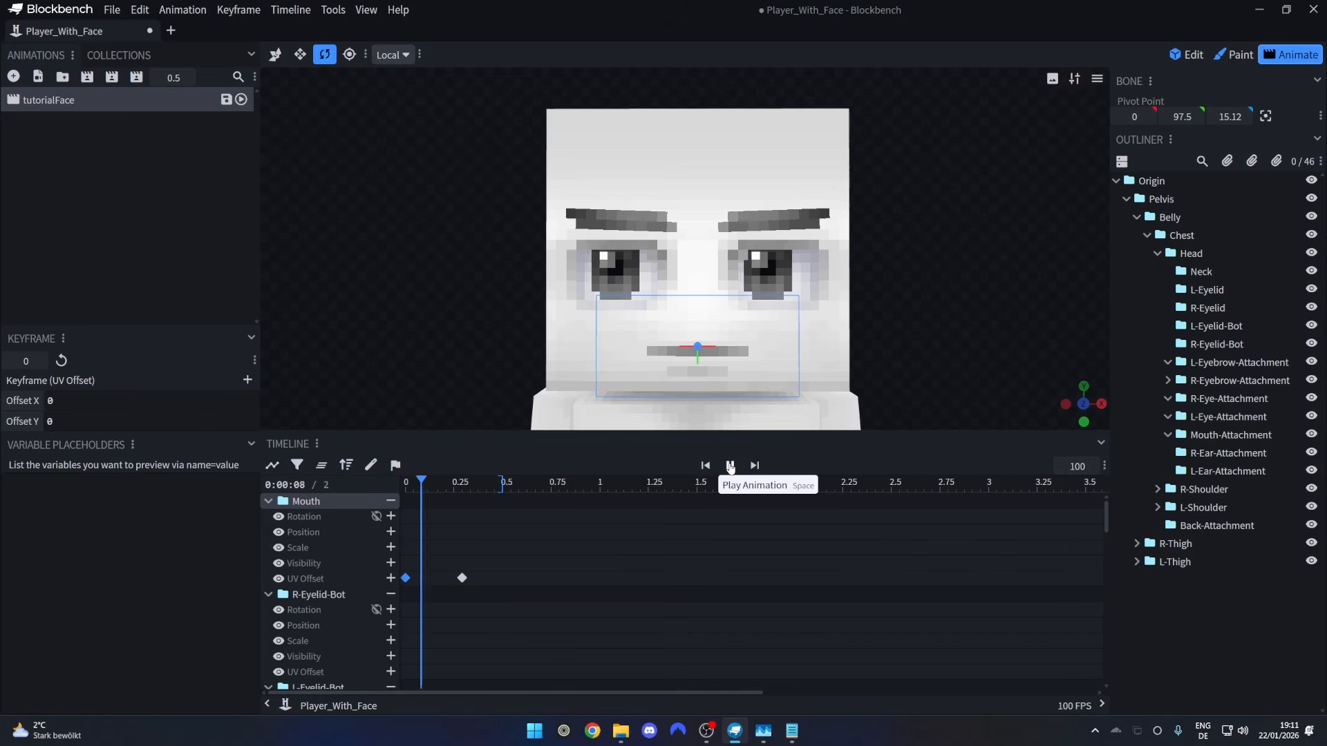
click(730, 466)
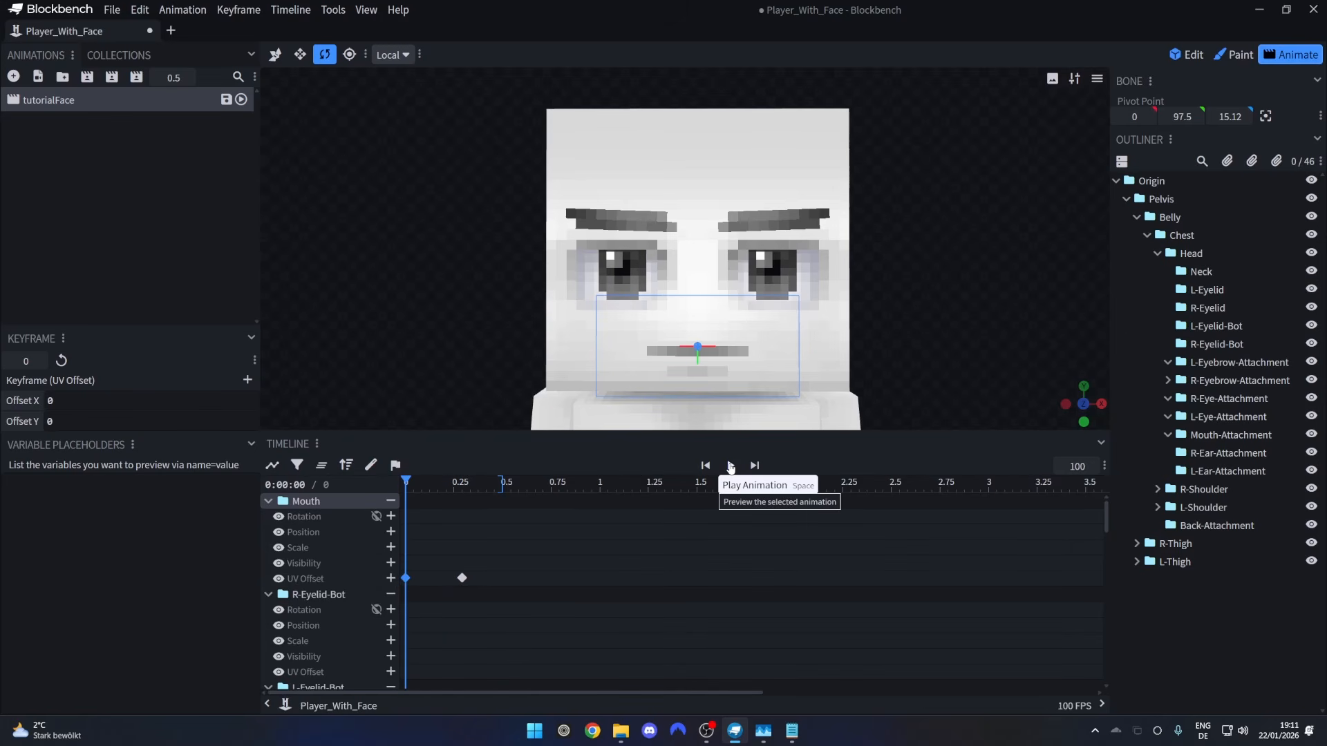
click(730, 466)
click(730, 467)
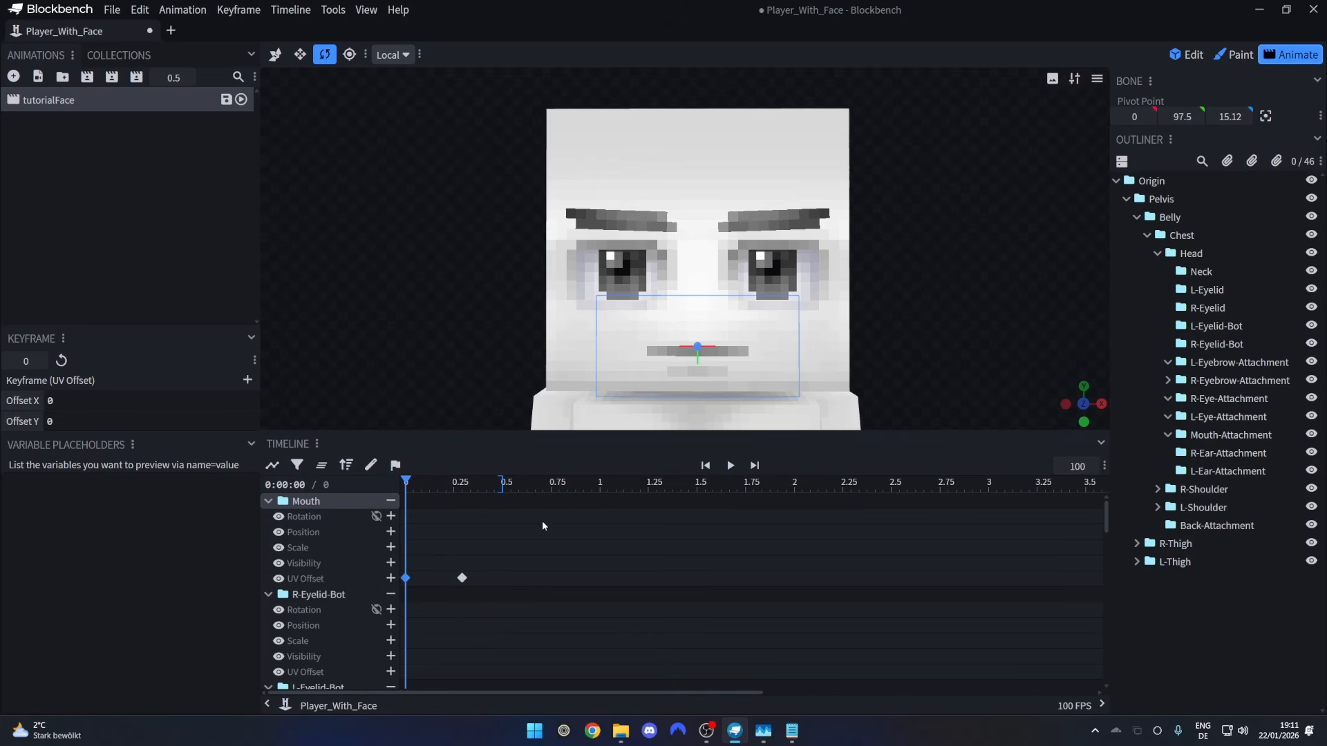
click(731, 466)
click(731, 466)
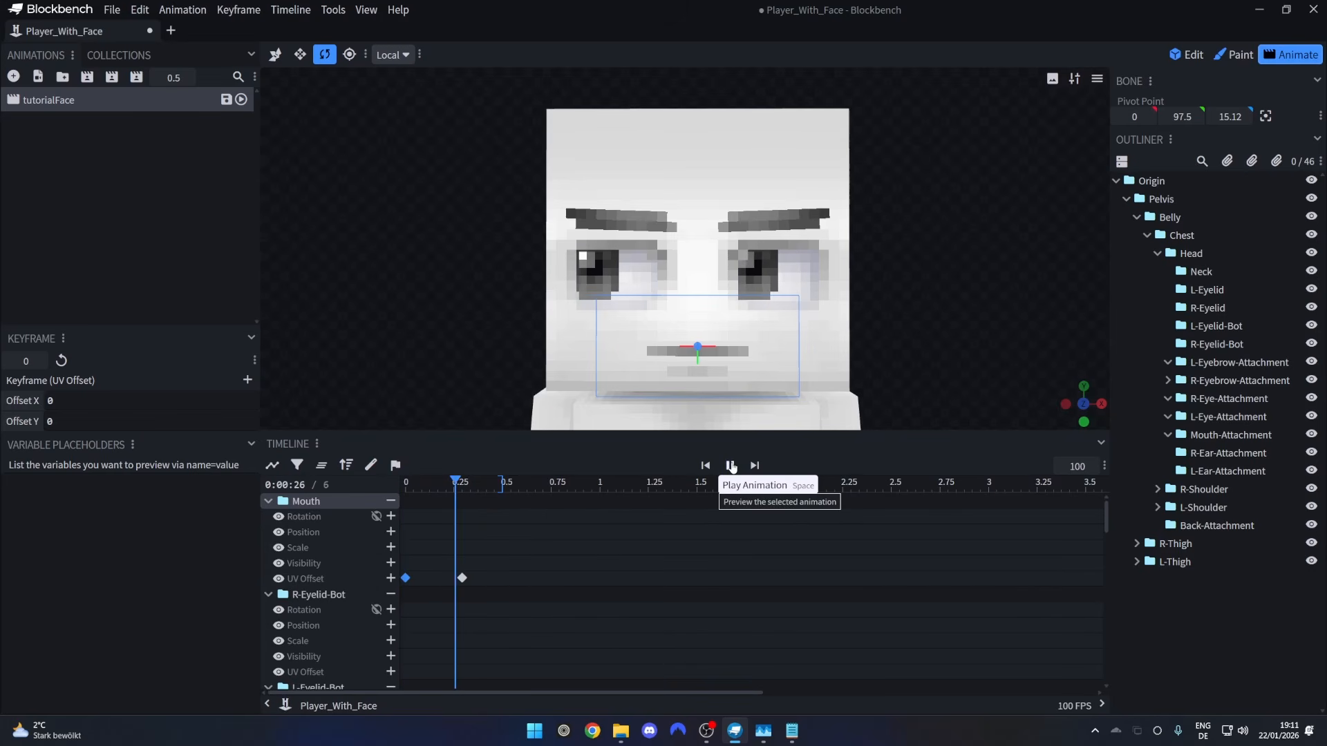
click(731, 466)
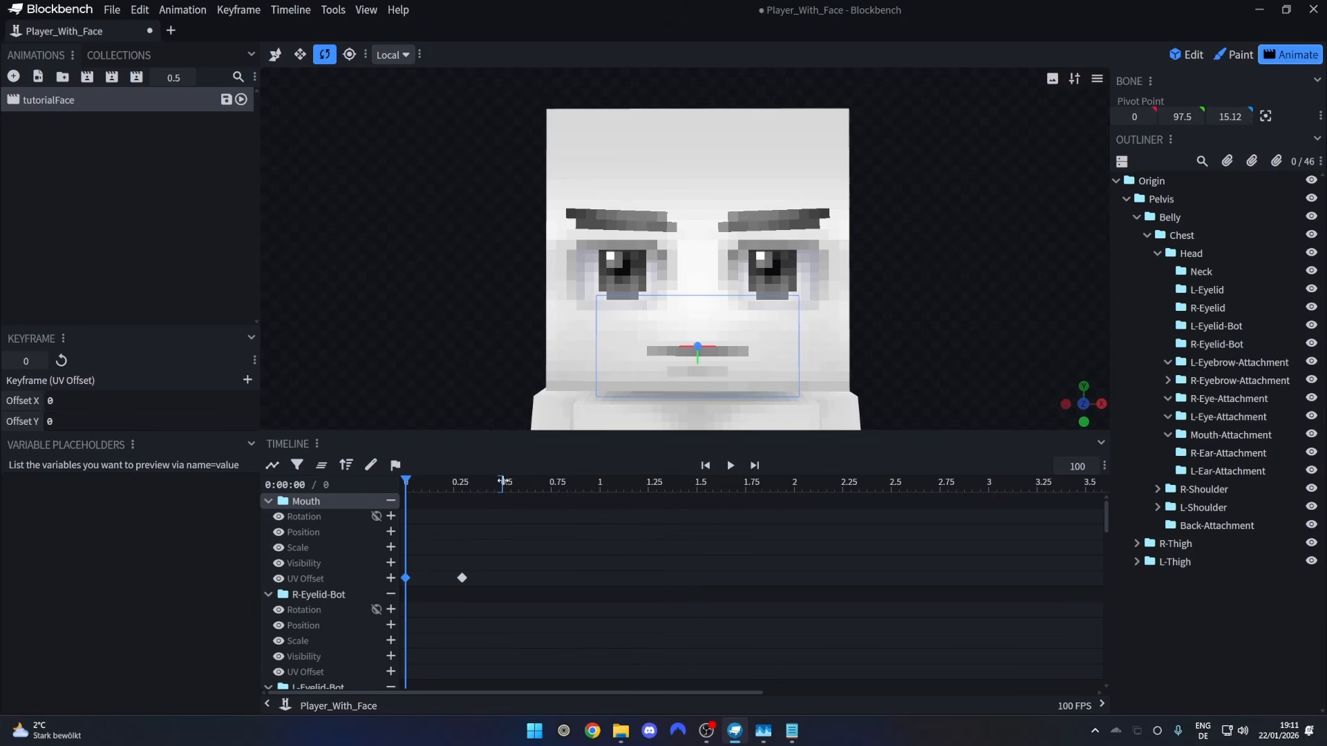
Extend the tutorialFace animation's length to 1 second and play it.
drag(502, 477, 600, 486)
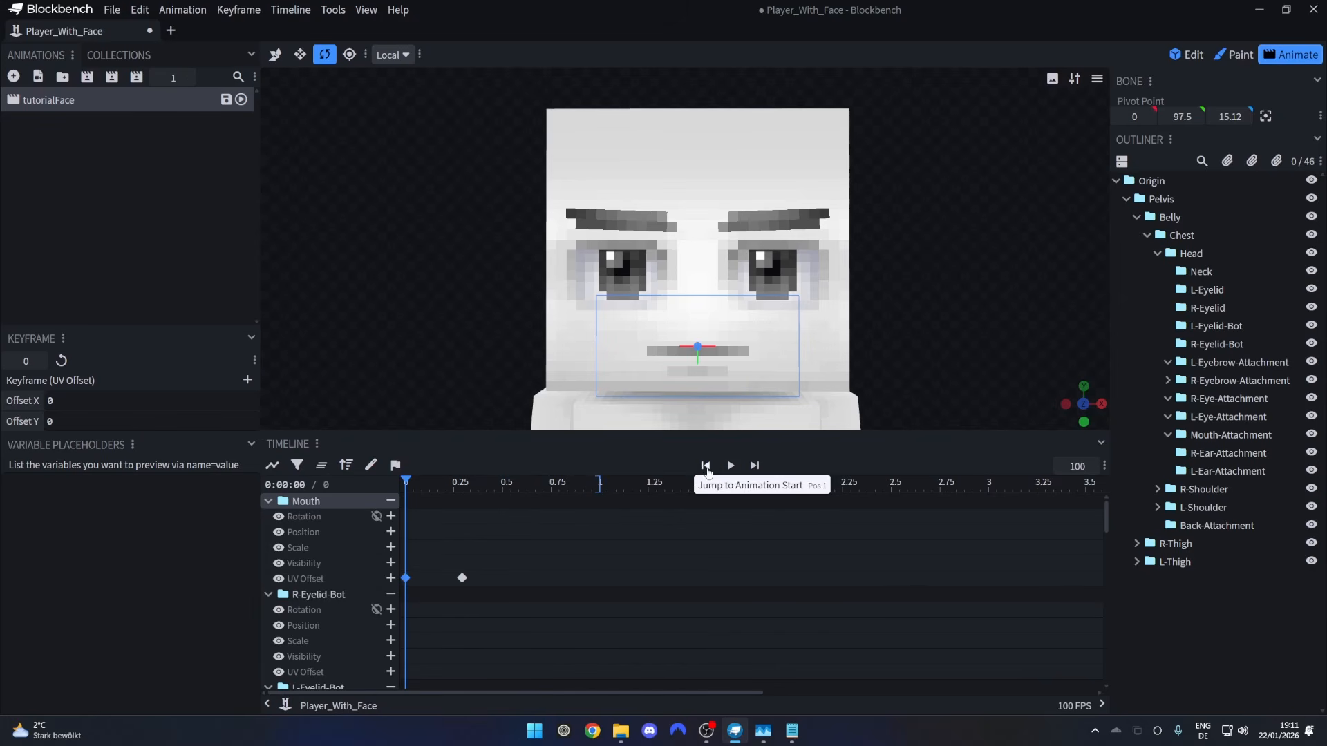
click(730, 466)
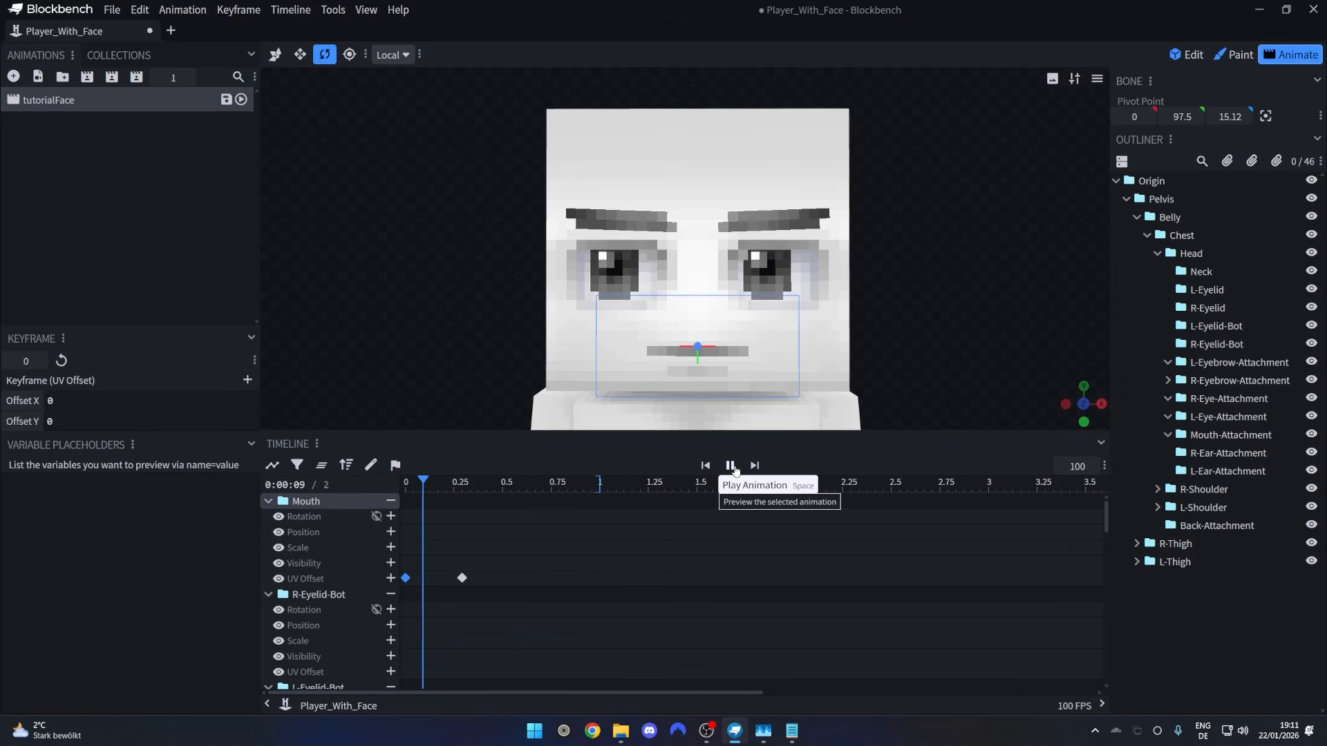
Add a UV Offset keyframe to the Mouth at 0.6667 with Offset X 120 and Offset Y 30.
drag(459, 481, 536, 482)
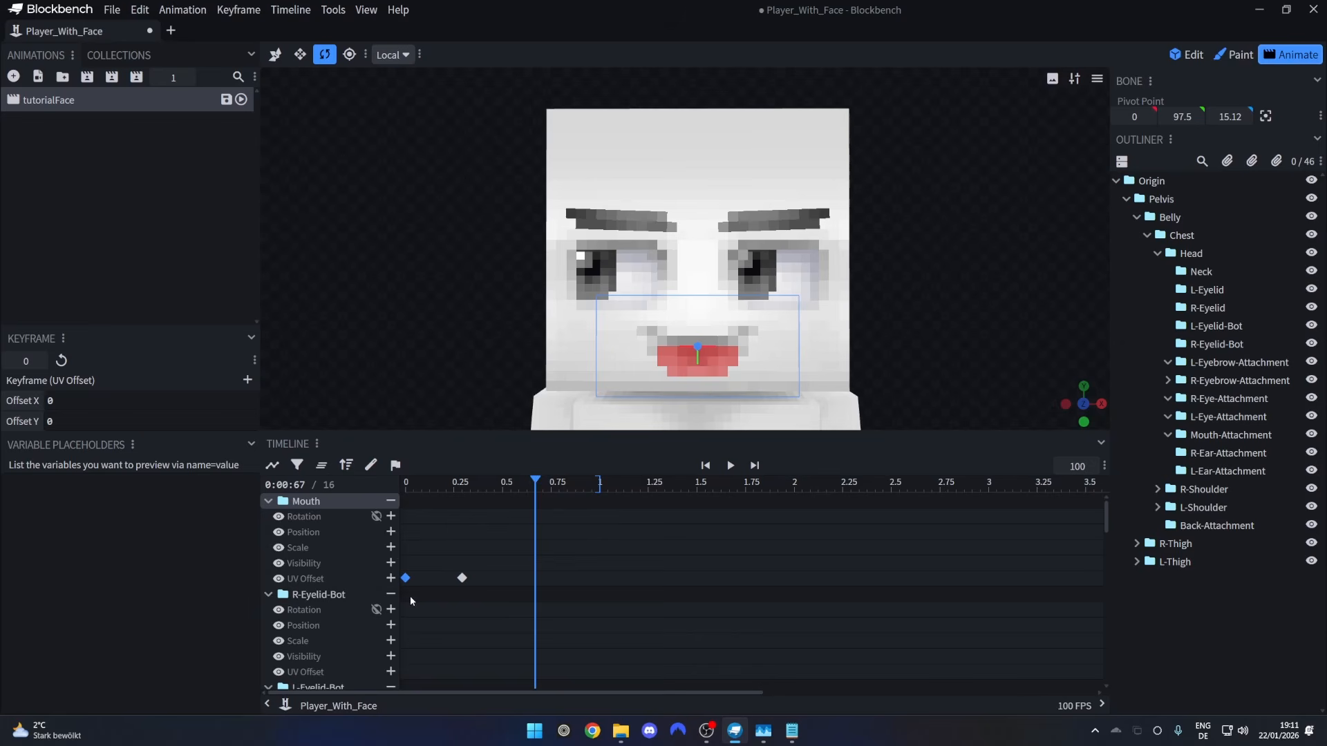
click(391, 580)
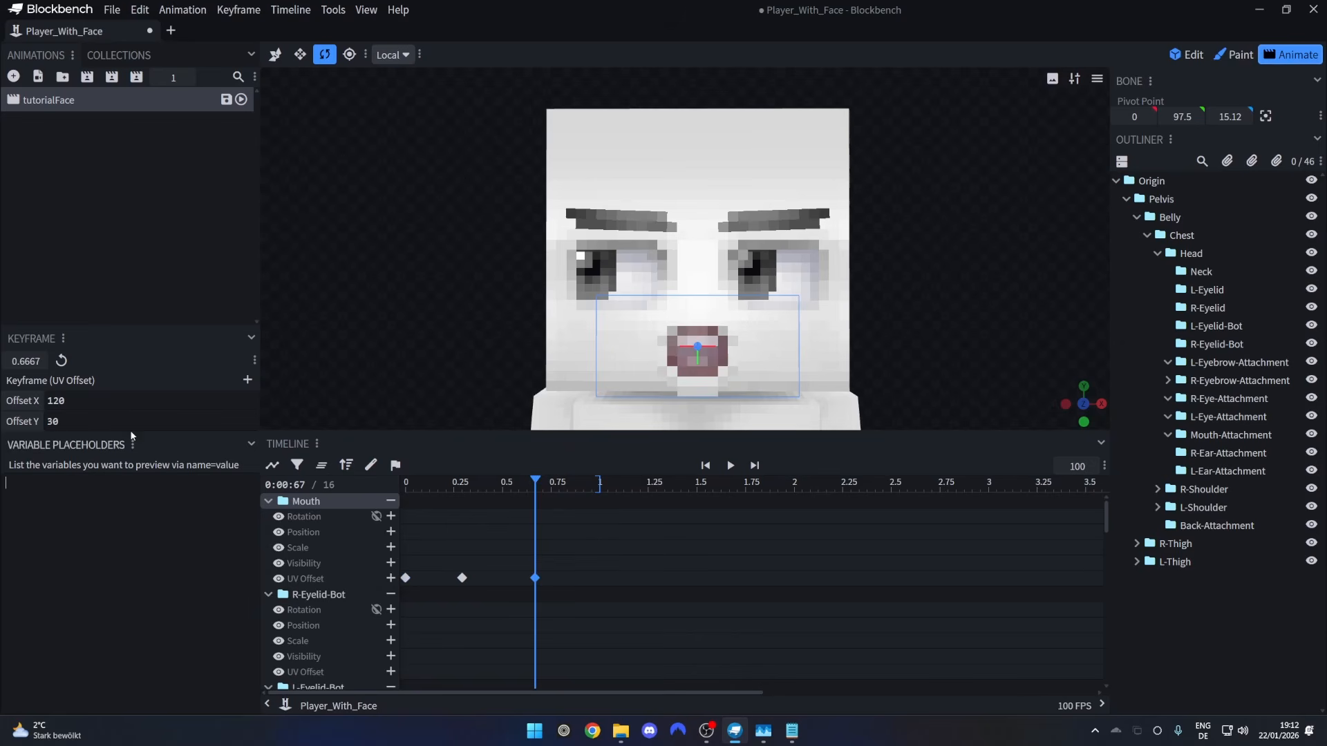
click(98, 402)
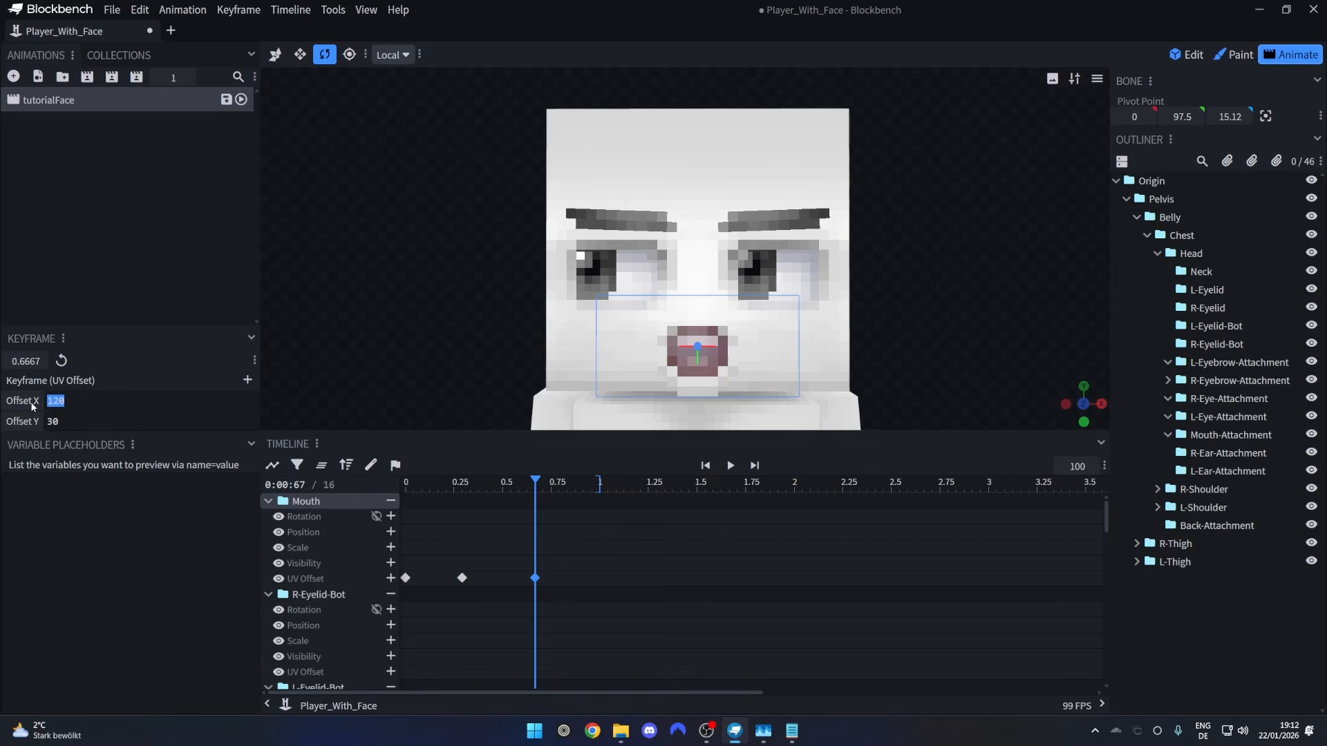
key(Tab)
Play the animation from time 0 to check the three mouth shapes in sequence.
drag(535, 481, 406, 481)
click(730, 465)
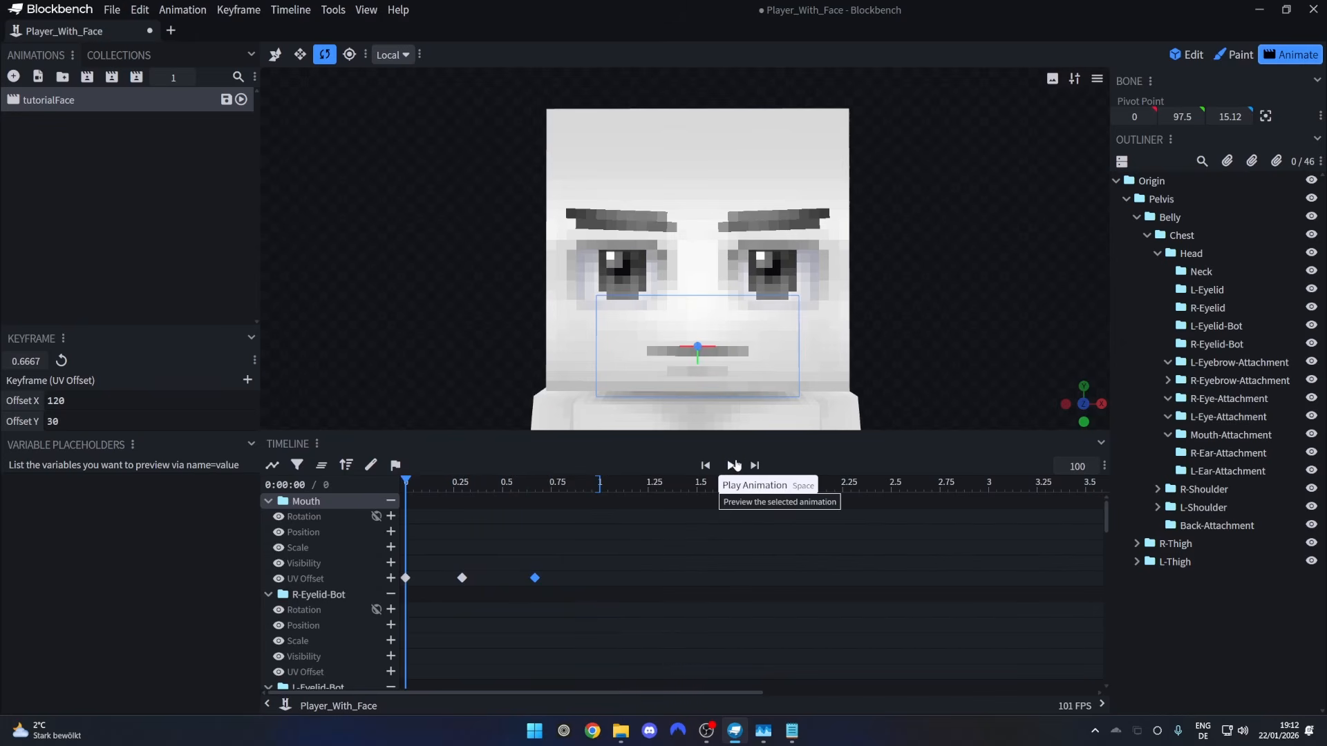
click(729, 465)
Try keyframing the R-Eye bone back to position 0, 0, 0 at 0.5417, and delete that keyframe.
click(630, 274)
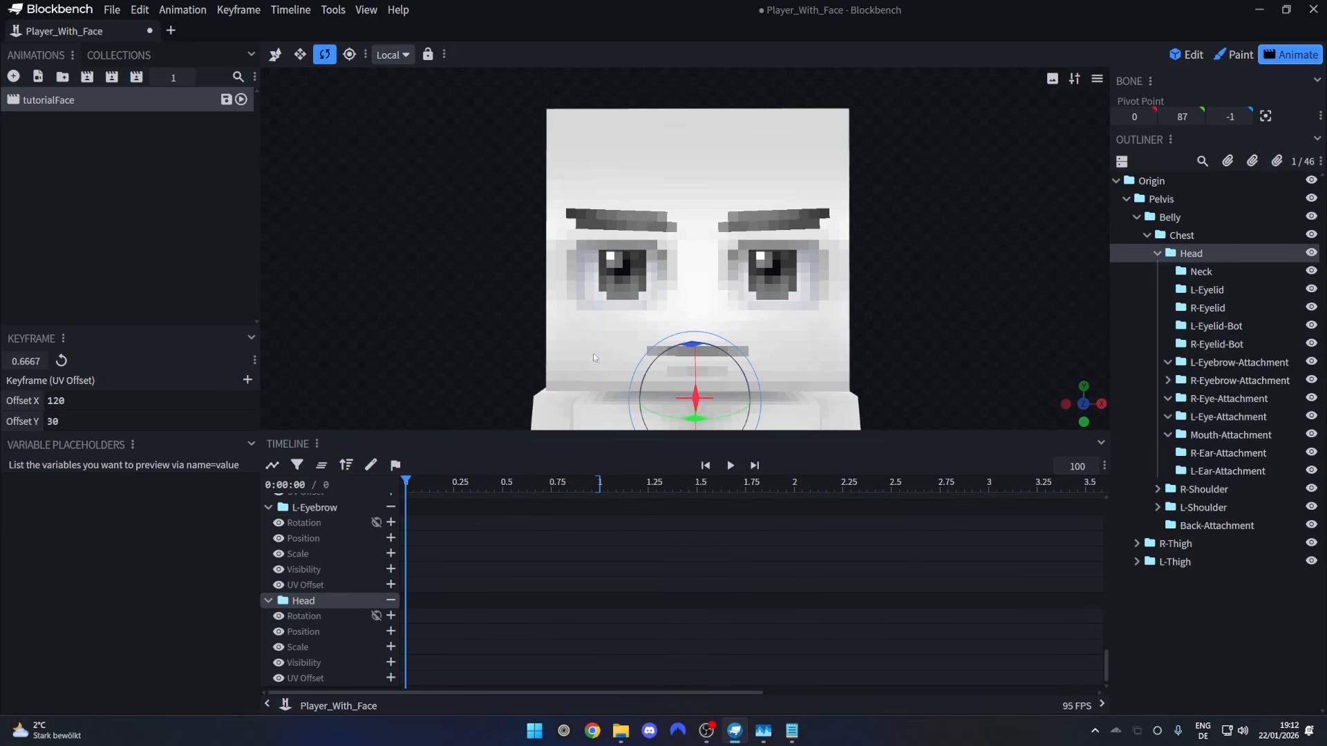
scroll(476, 597, up, 8)
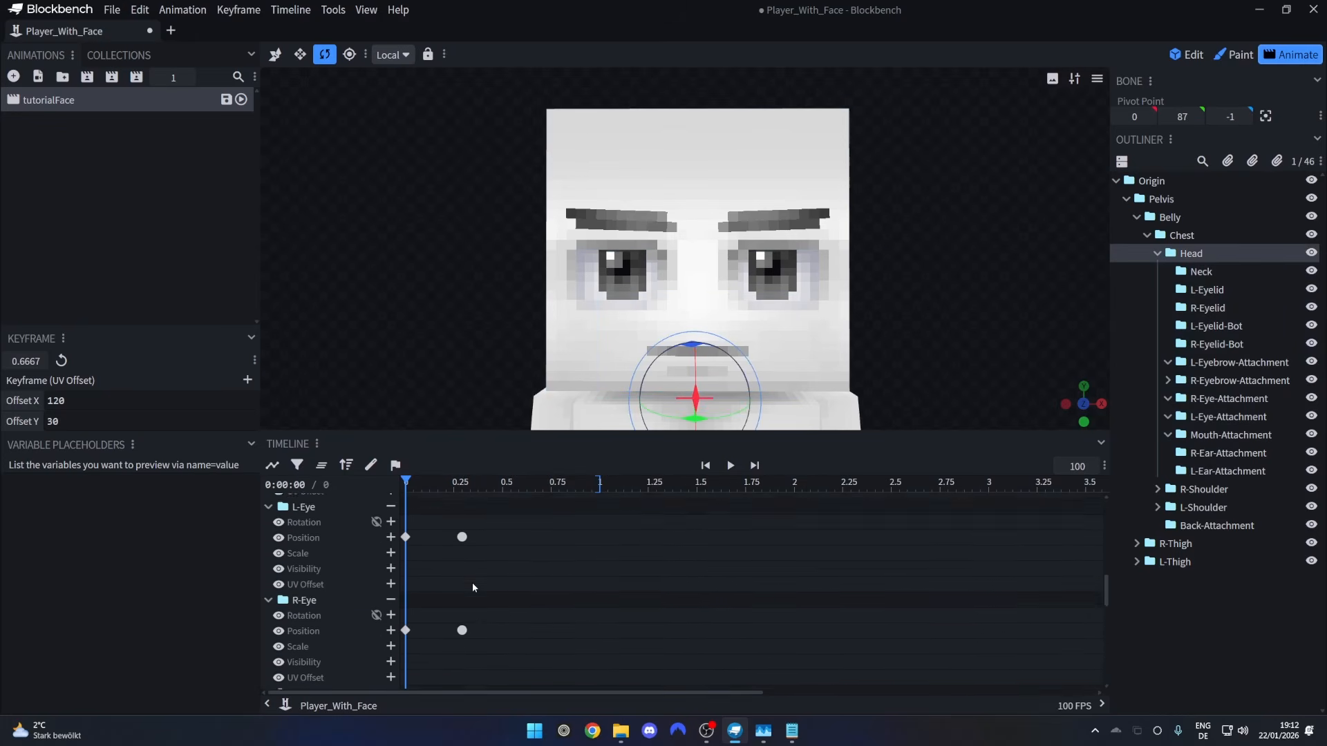
scroll(463, 595, down, 4)
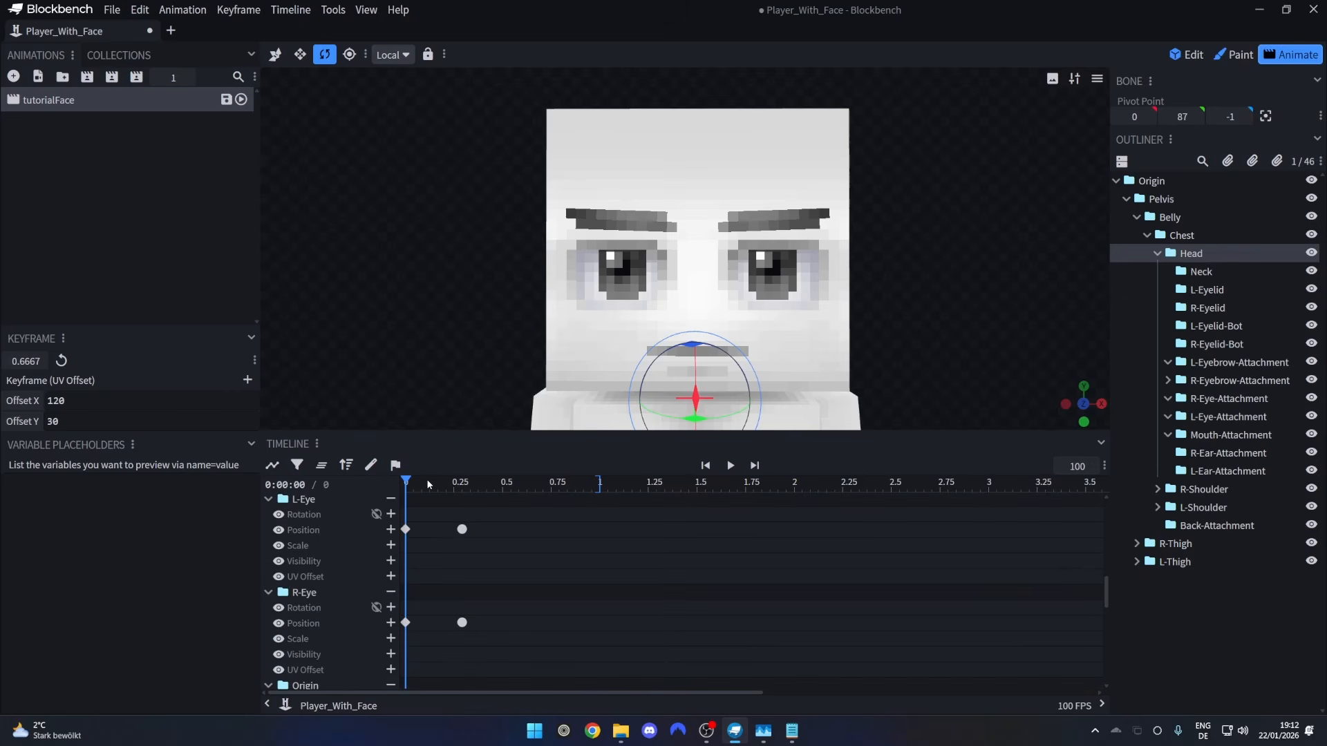
drag(406, 482, 508, 486)
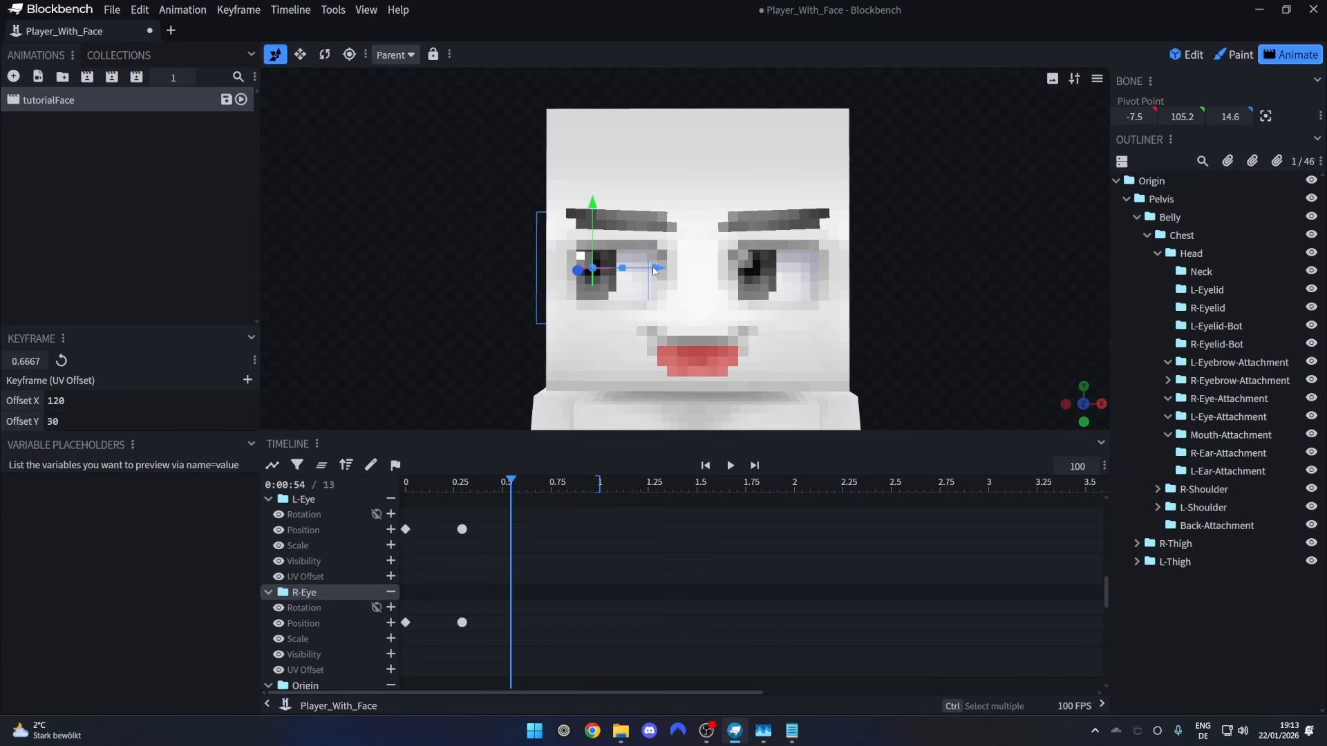
drag(654, 270, 683, 270)
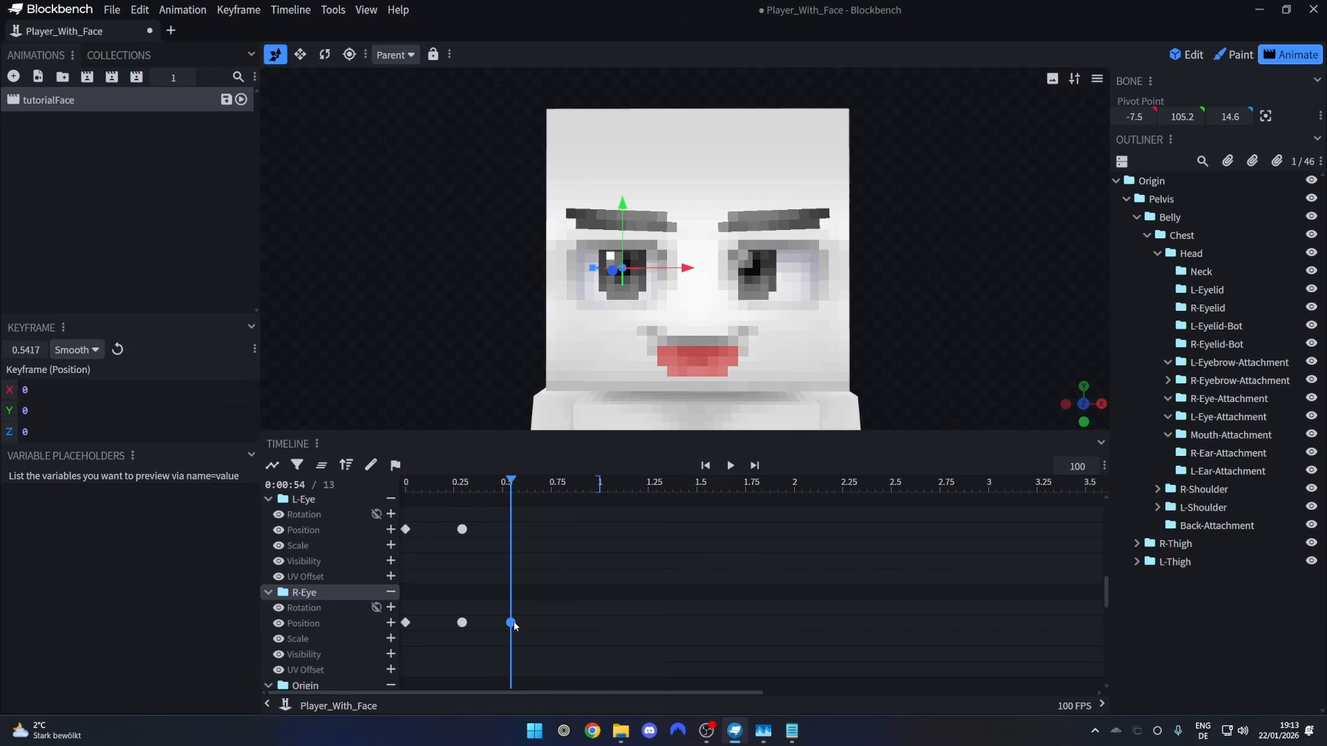
key(Delete)
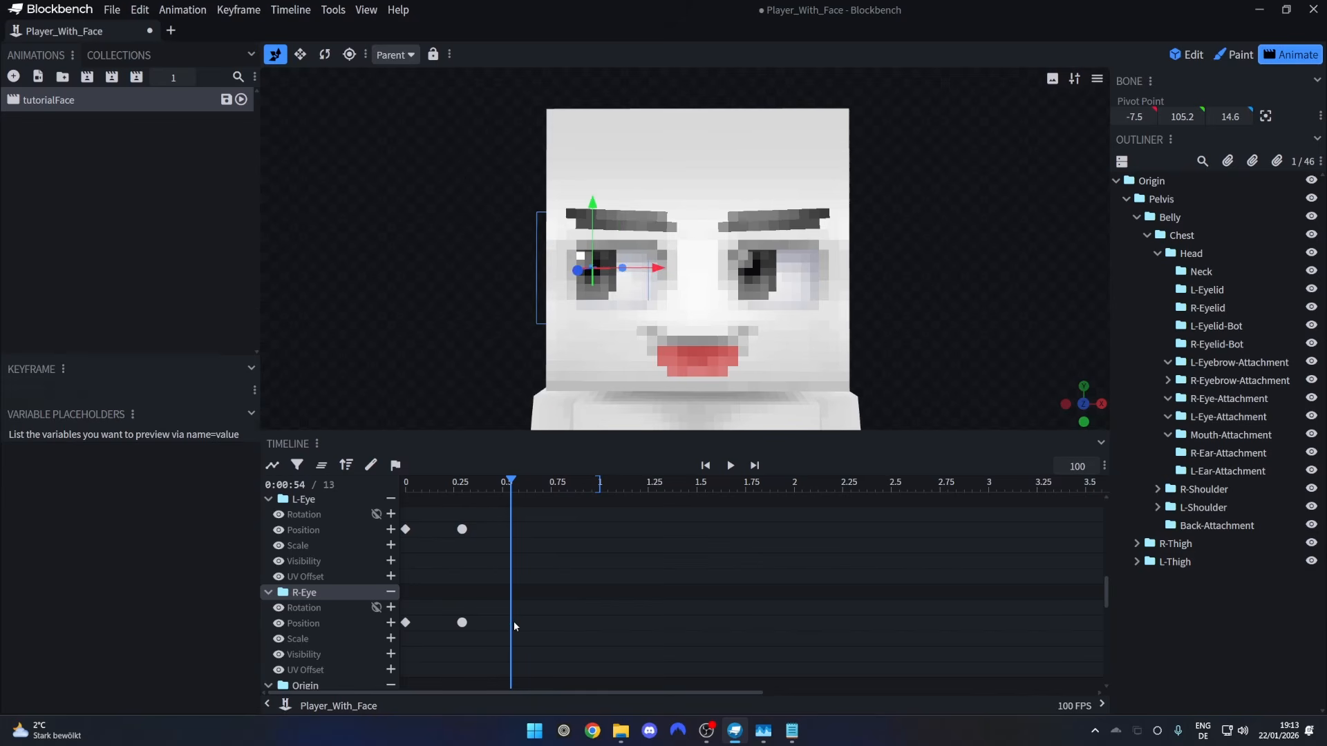
Copy the R-Eye's Position keyframe from time 0 to 0.625.
click(407, 624)
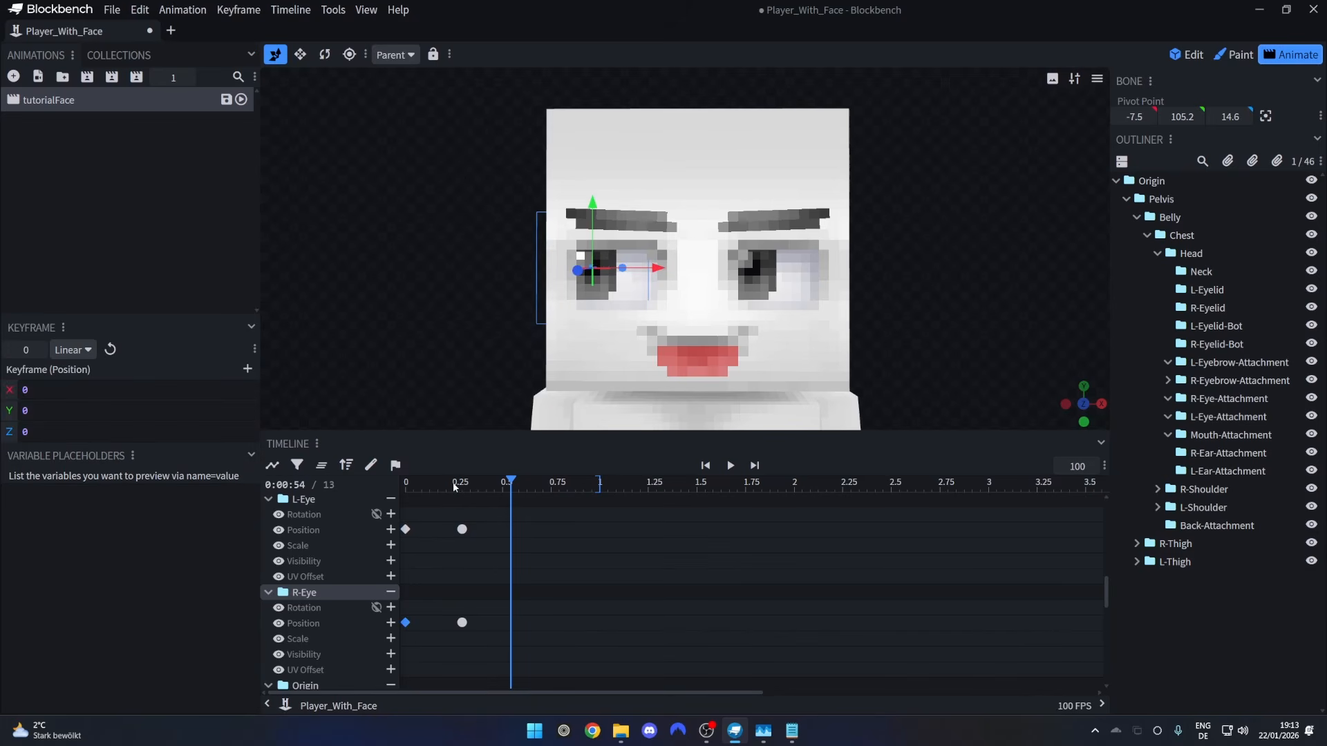
drag(487, 483, 528, 548)
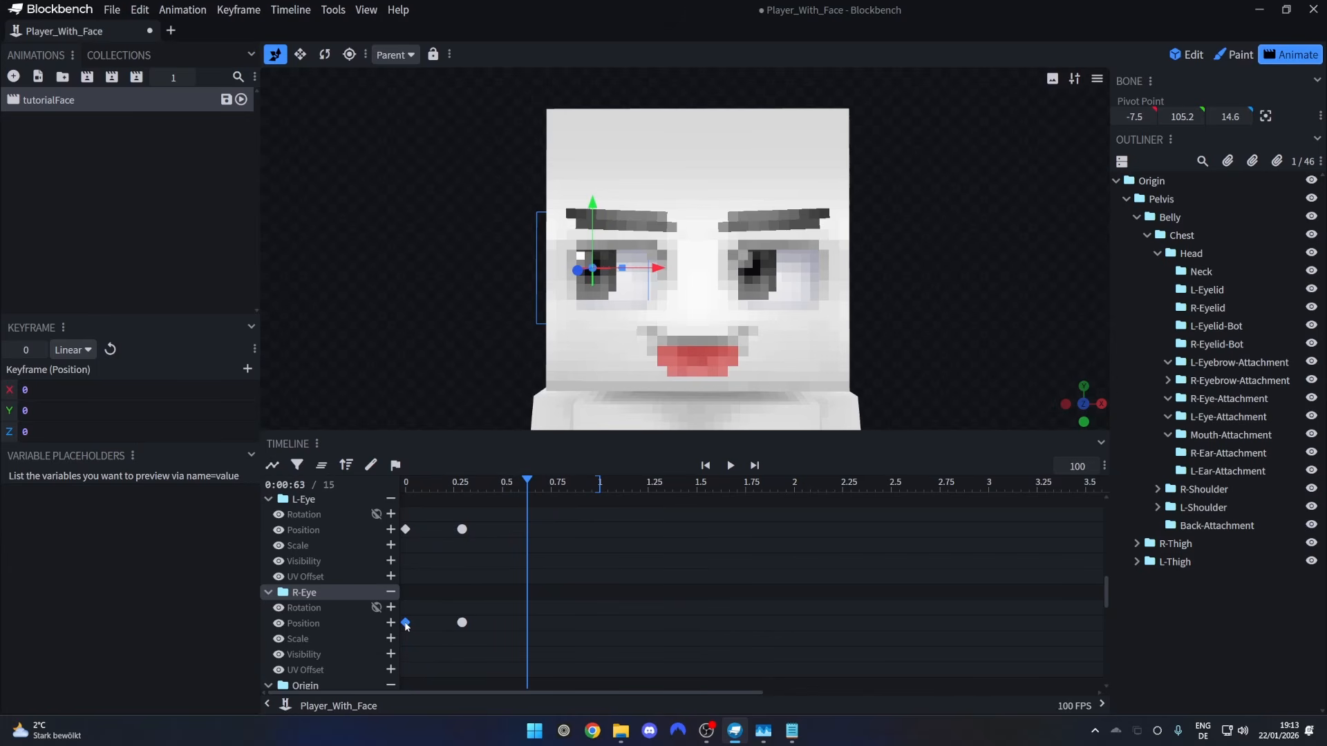
key(ctrl+v)
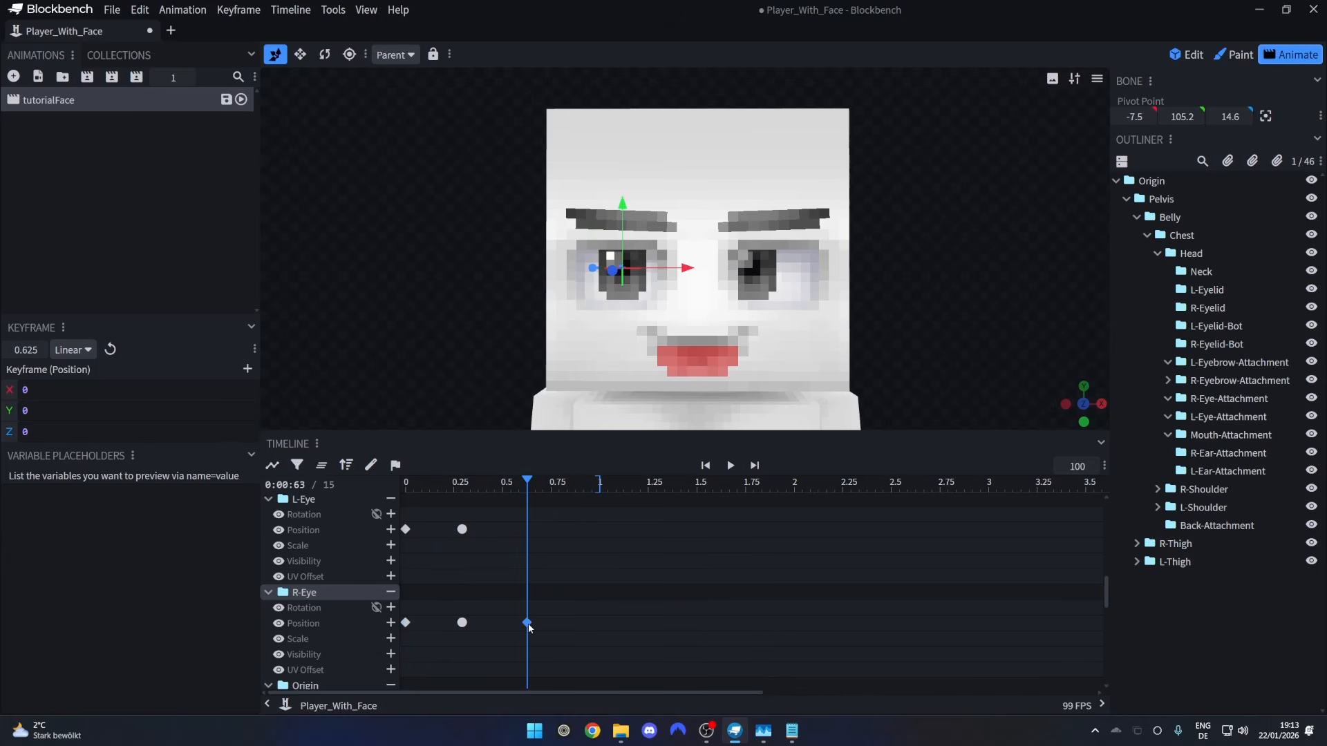
Copy the L-Eye's Position keyframe from time 0 to 0.625 and play back the animation.
click(406, 530)
key(ctrl+v)
click(729, 465)
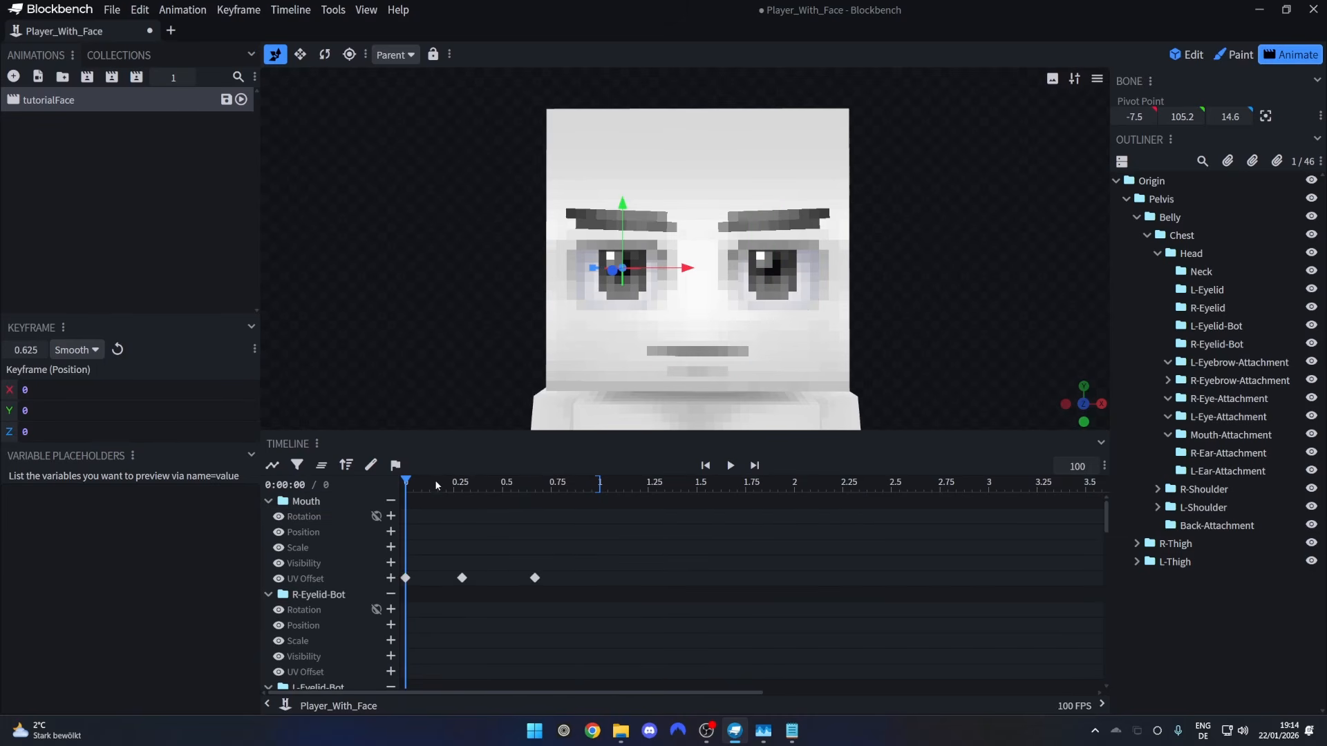
Review the Mouth's UV Offset keyframes at the second and third mouth shapes, and look at the mouth's UV placement in Edit mode.
click(462, 578)
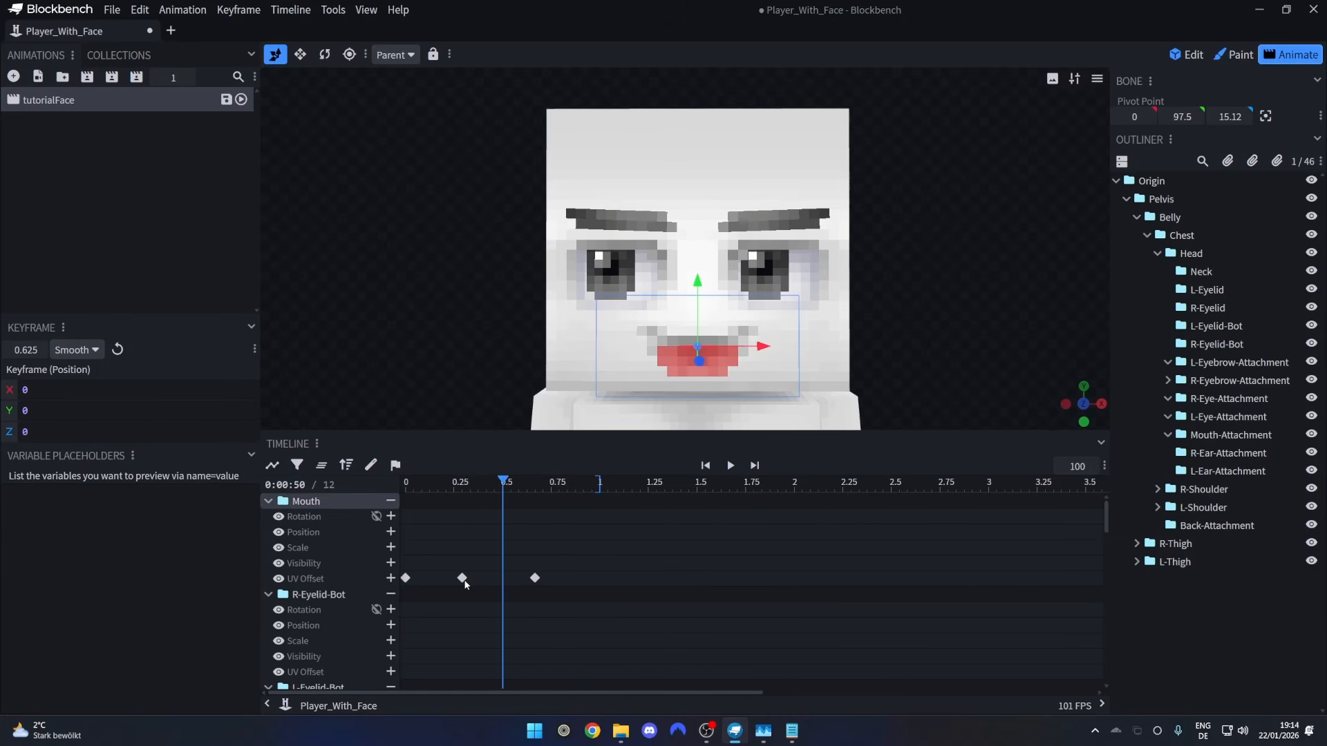
click(534, 578)
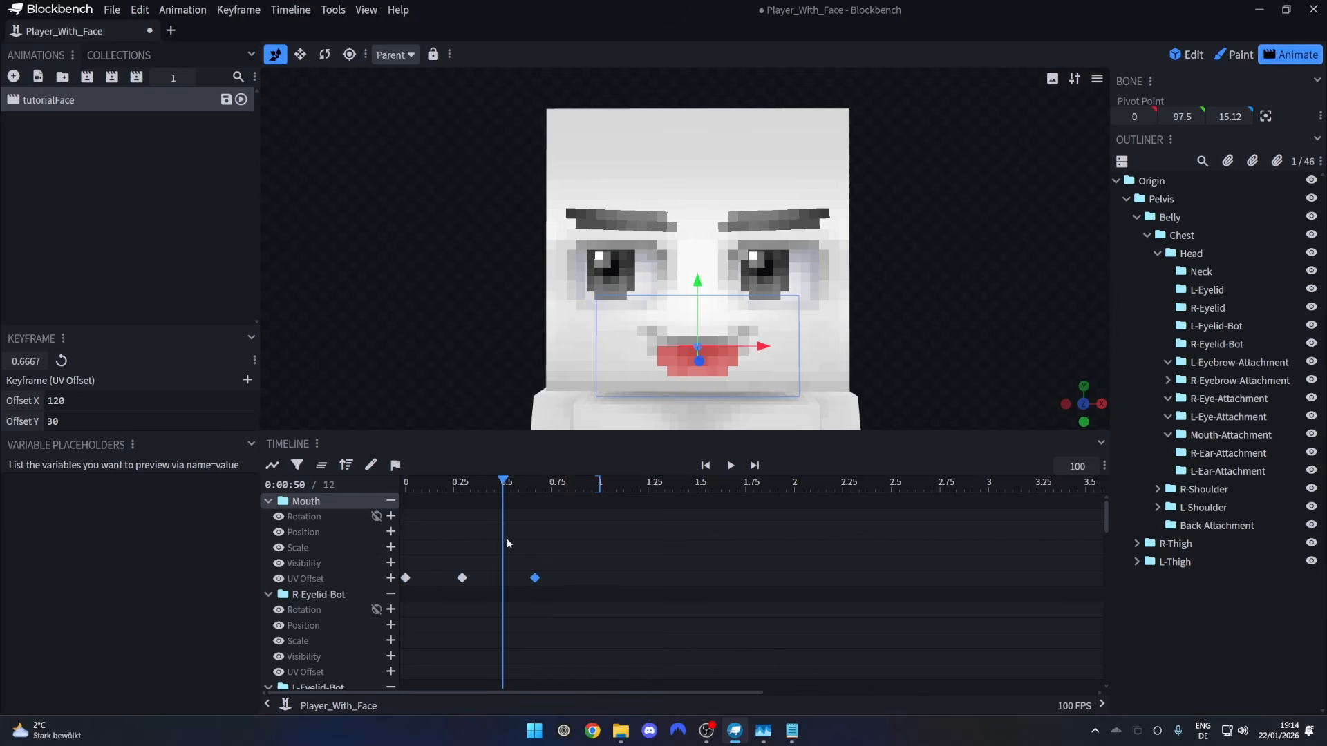
click(1185, 55)
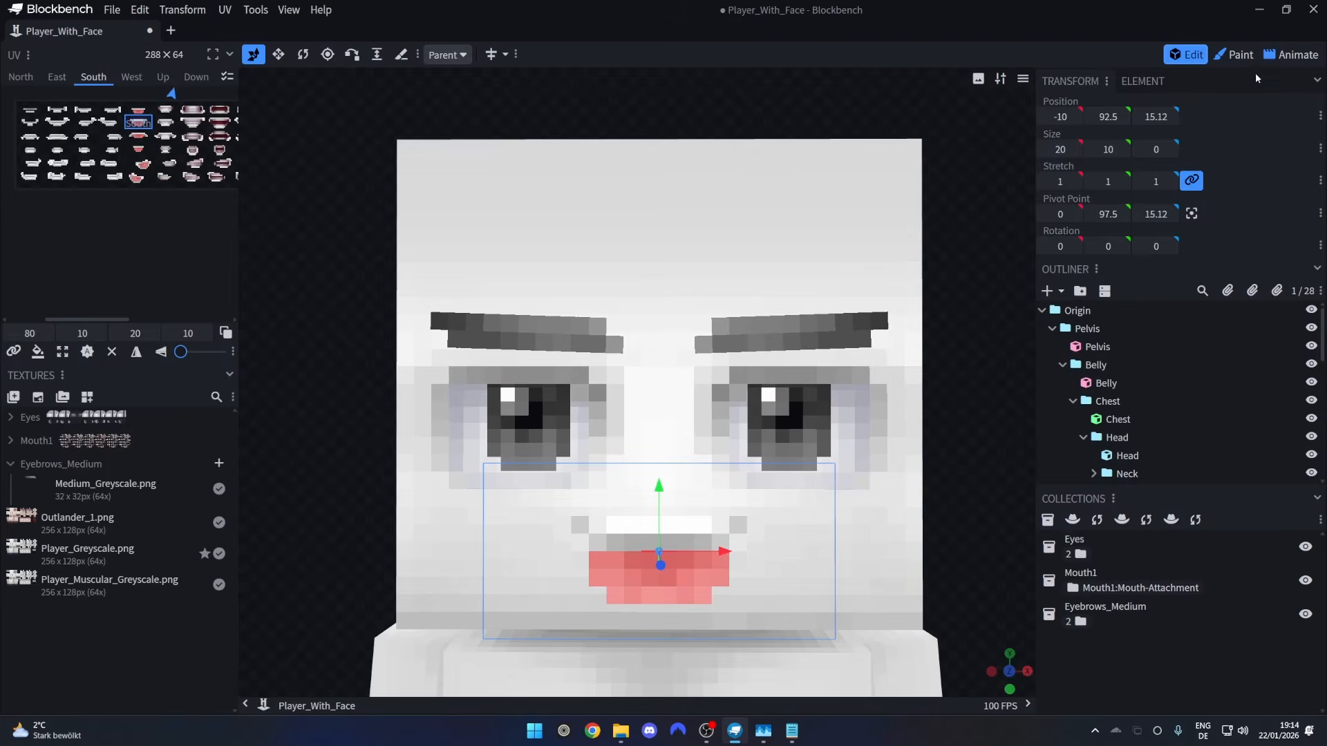
click(1289, 55)
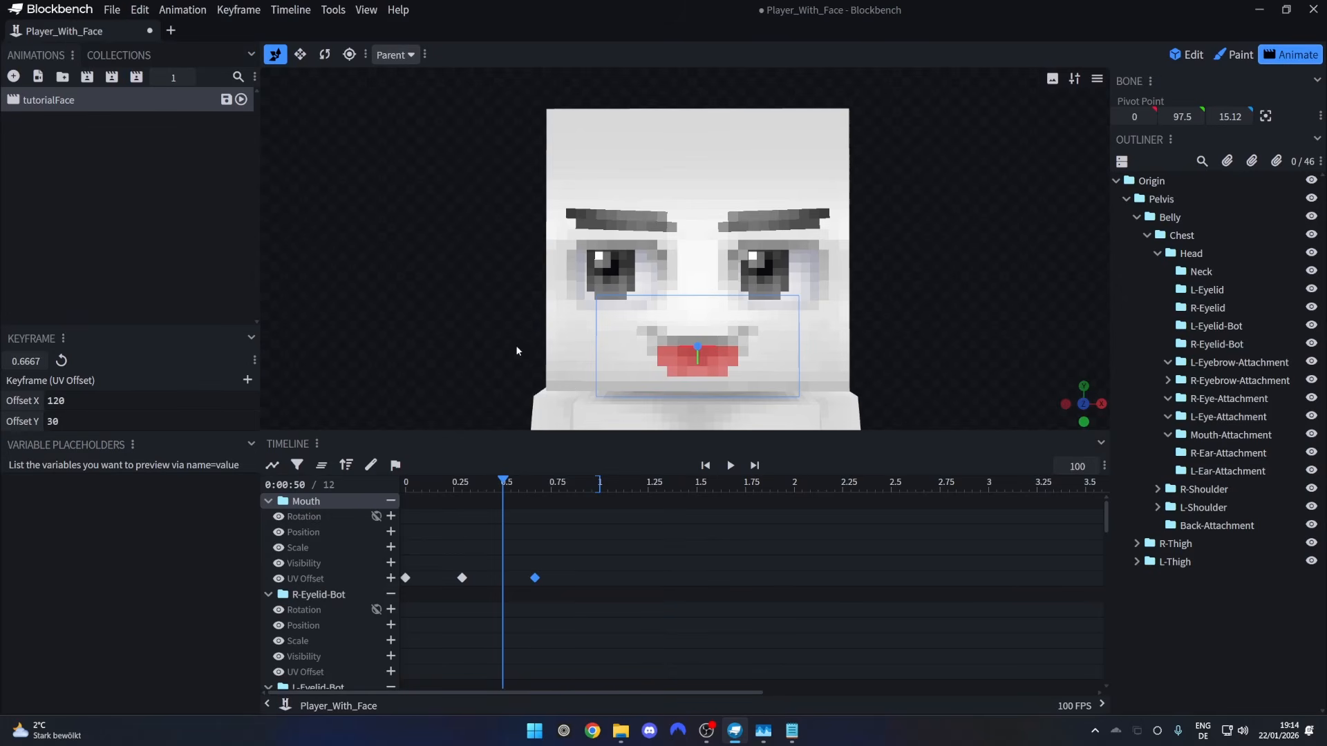
Save the animation as tutorialFace.blockyanim in the Face Animation folder under Hytale Tutorials.
click(226, 98)
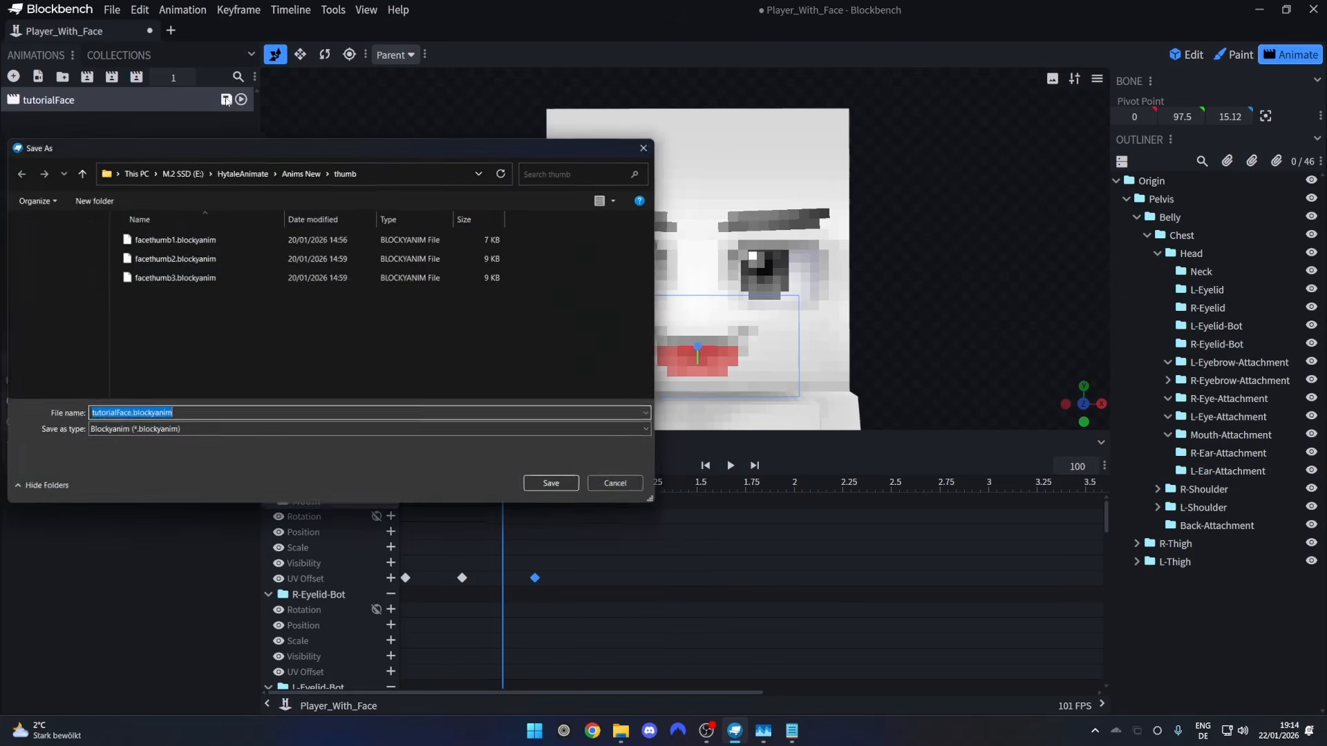
click(128, 436)
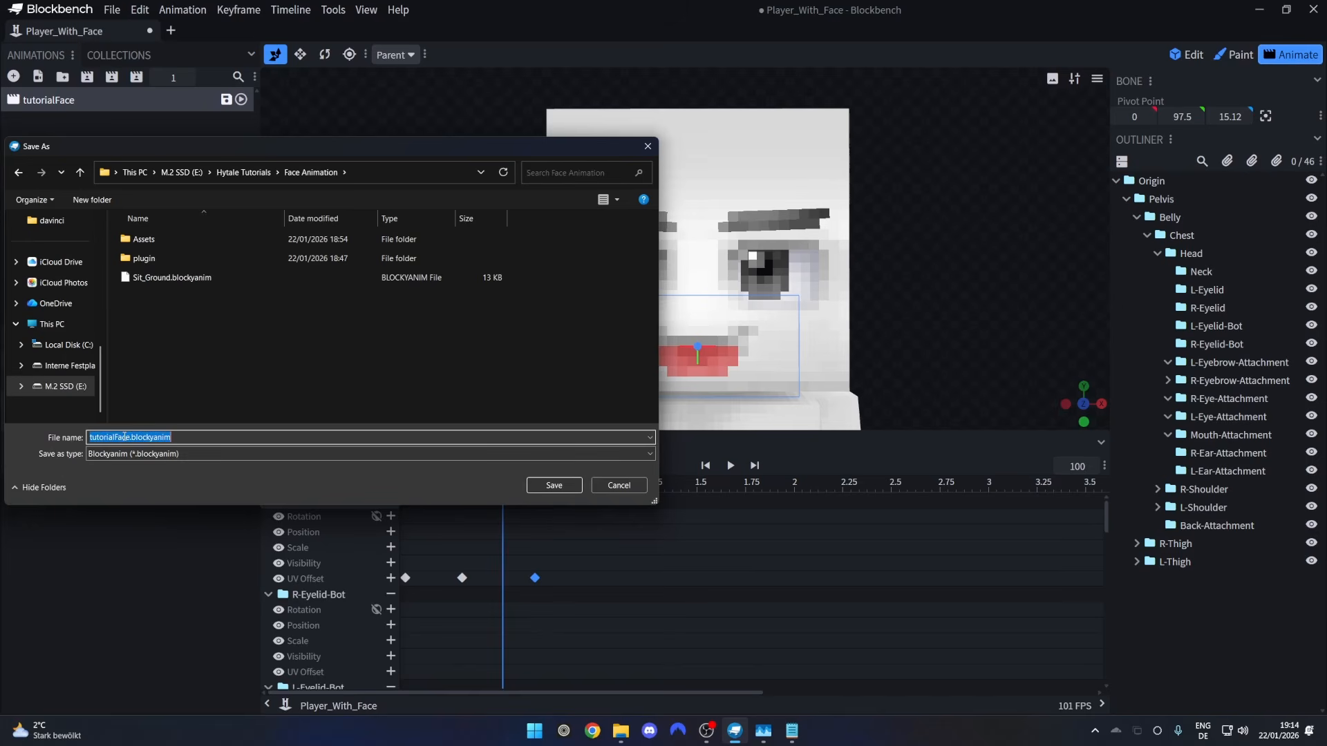
click(131, 437)
double_click(100, 436)
click(140, 453)
click(158, 454)
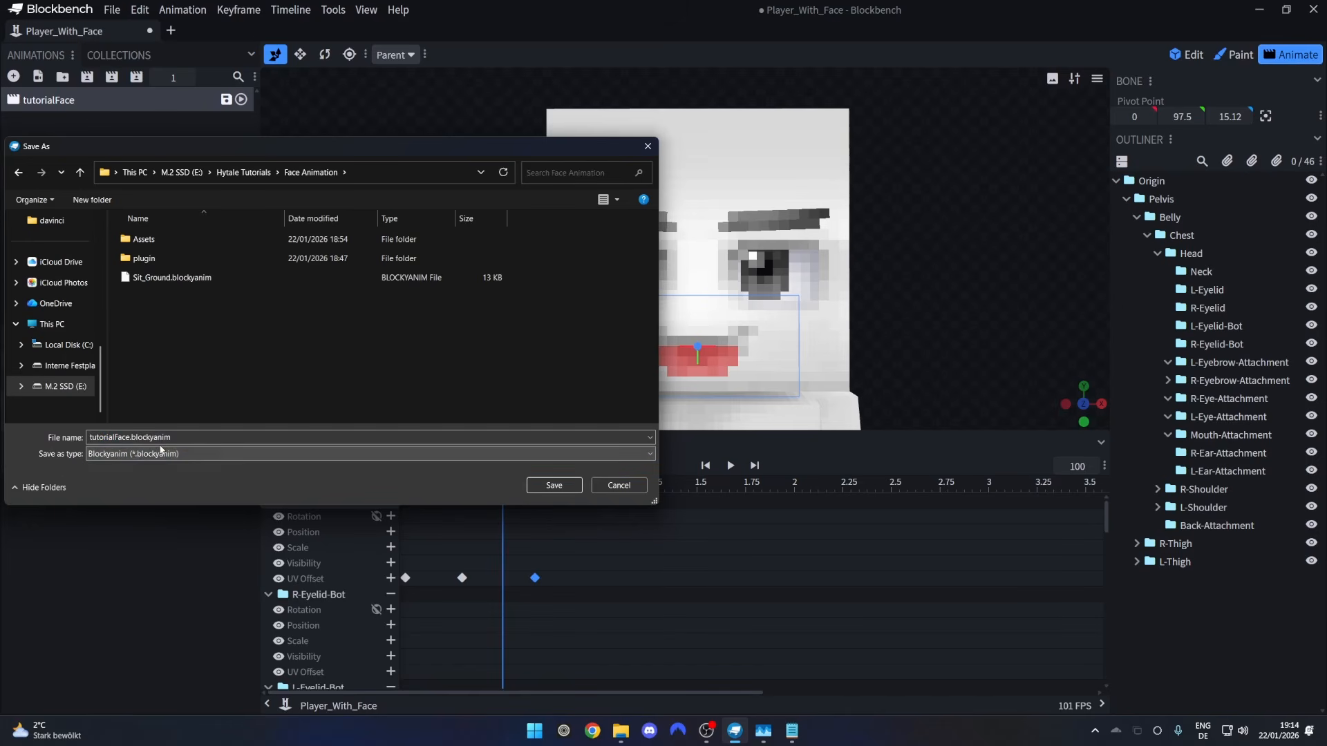
click(552, 486)
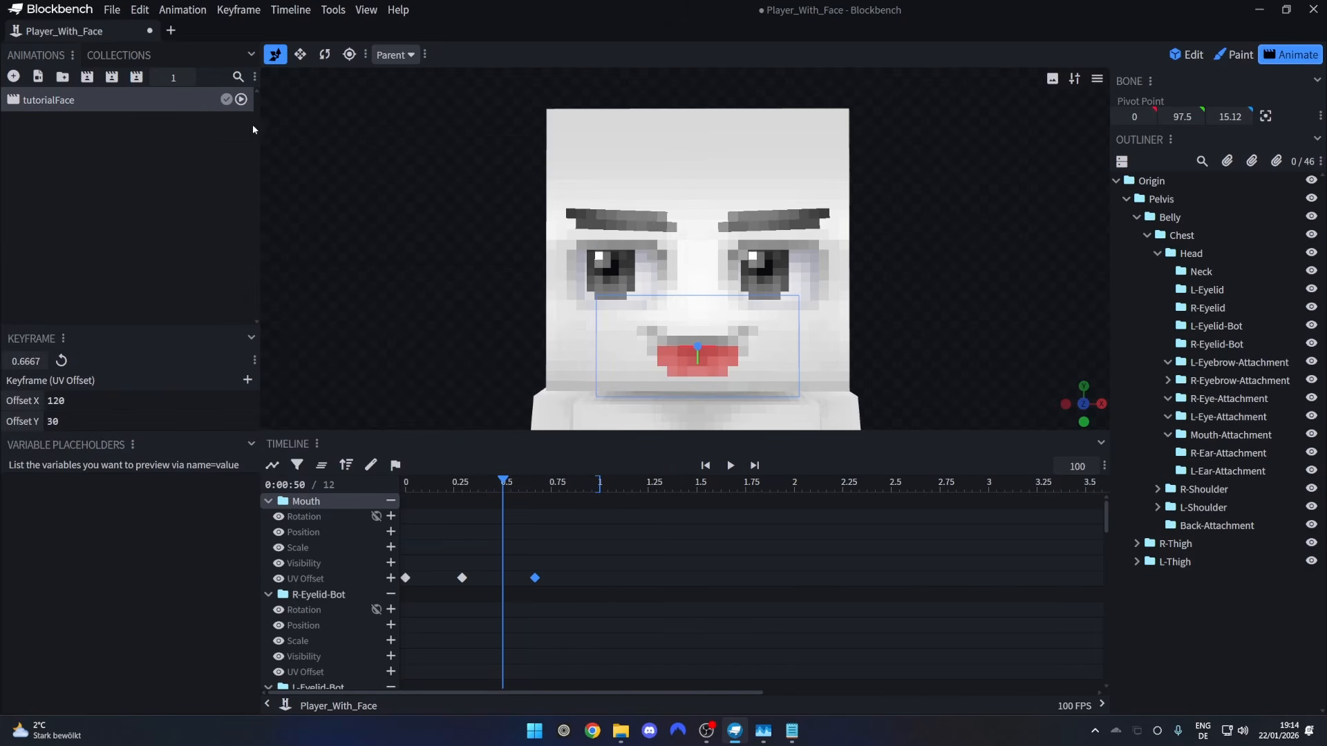
Close Blockbench and start the game through the Hytale Launcher.
click(1312, 10)
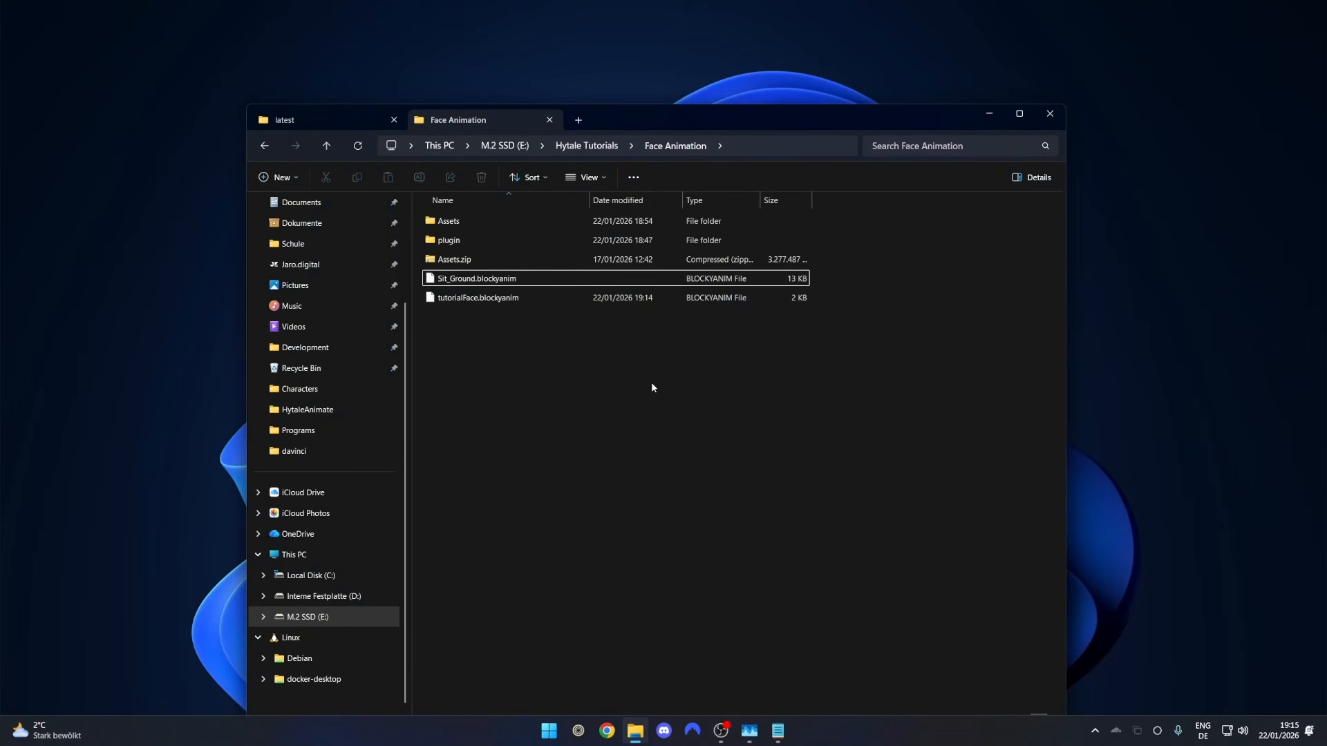
click(559, 730)
text(hytale Launcher)
key(Return)
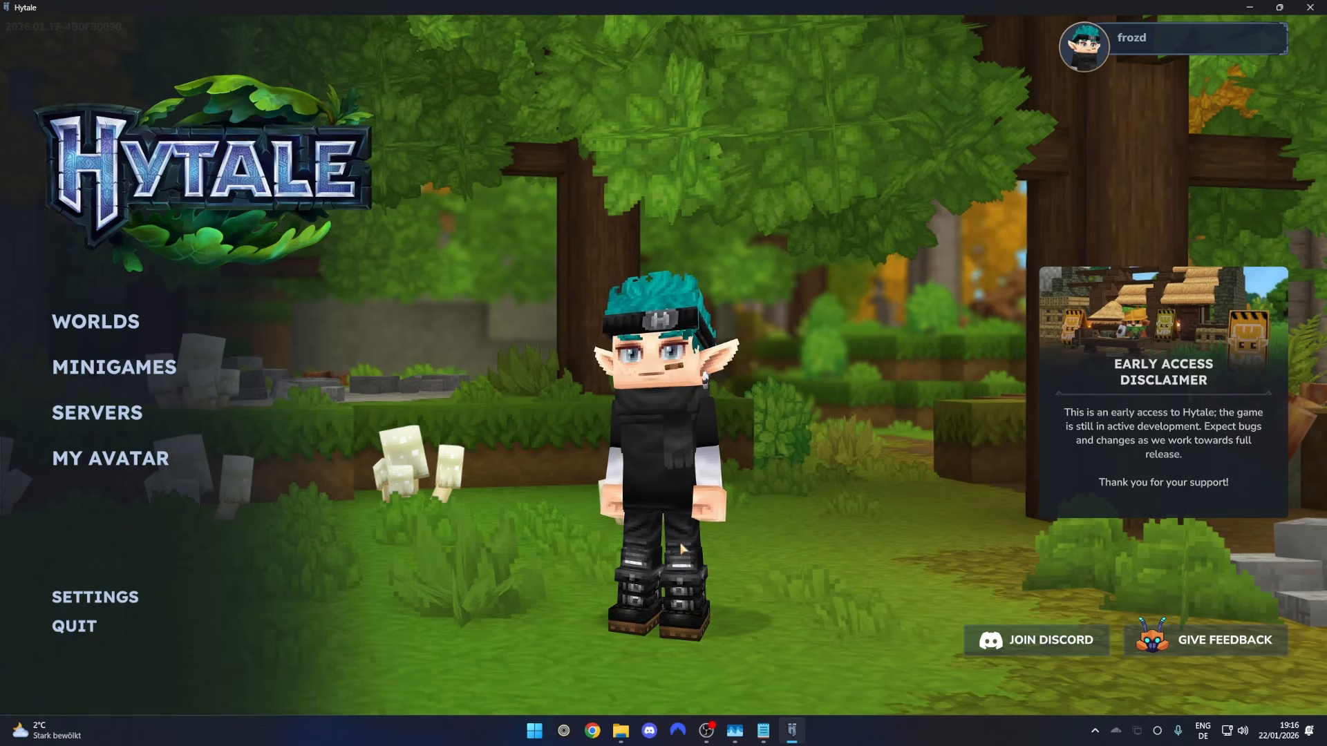
Create a new Creative world named Face Tutorial.
click(107, 329)
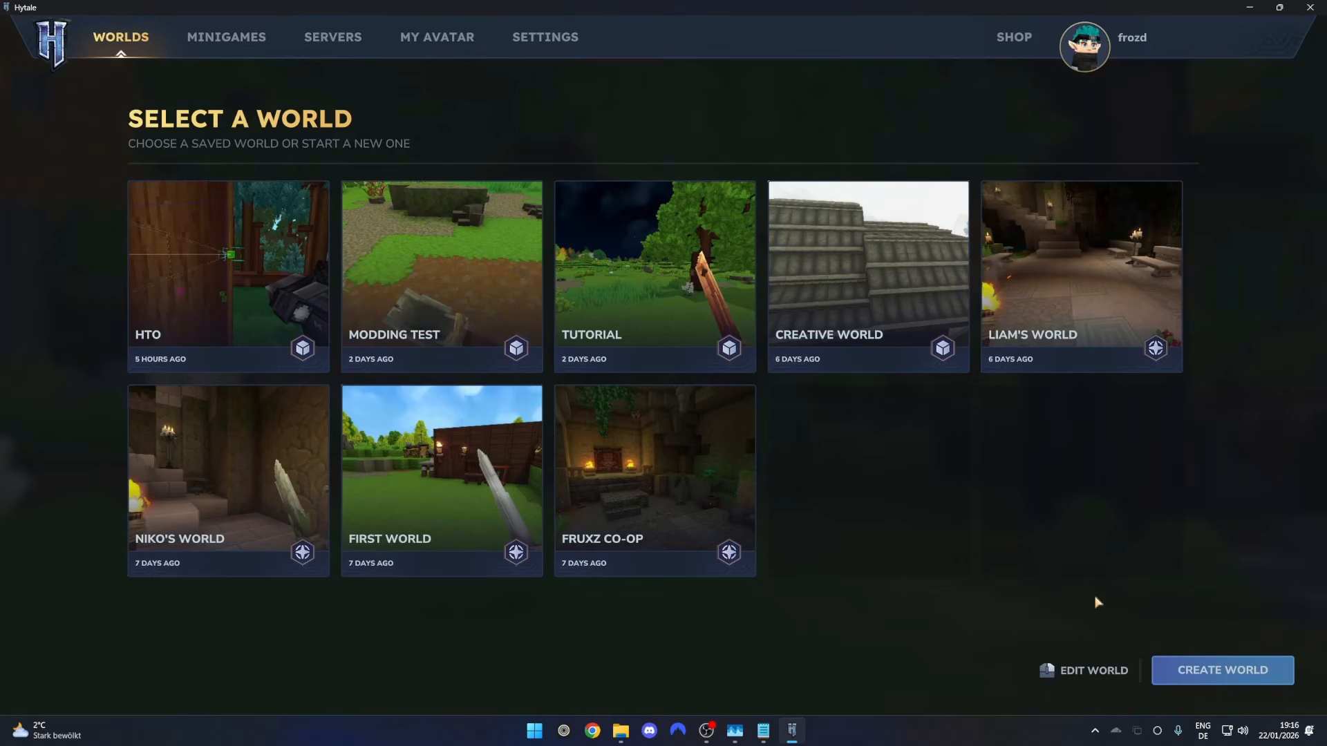
click(1196, 665)
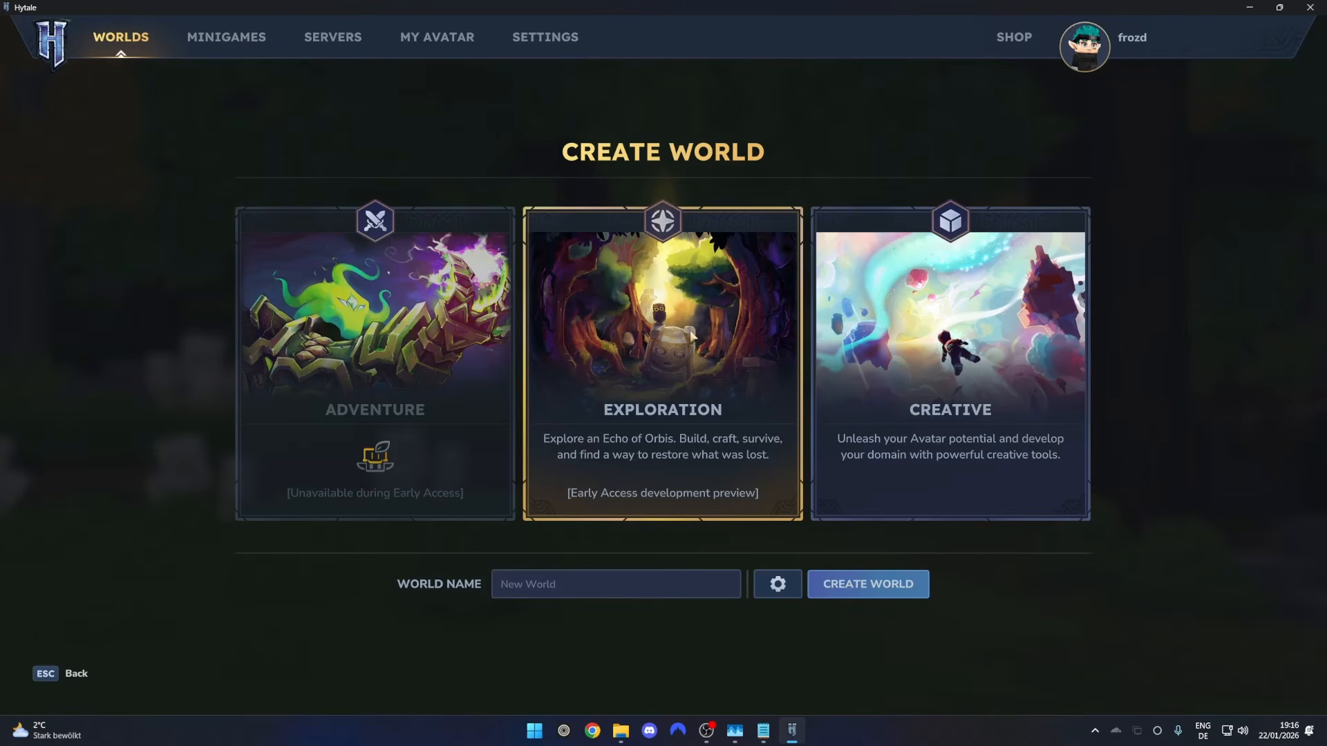
click(917, 354)
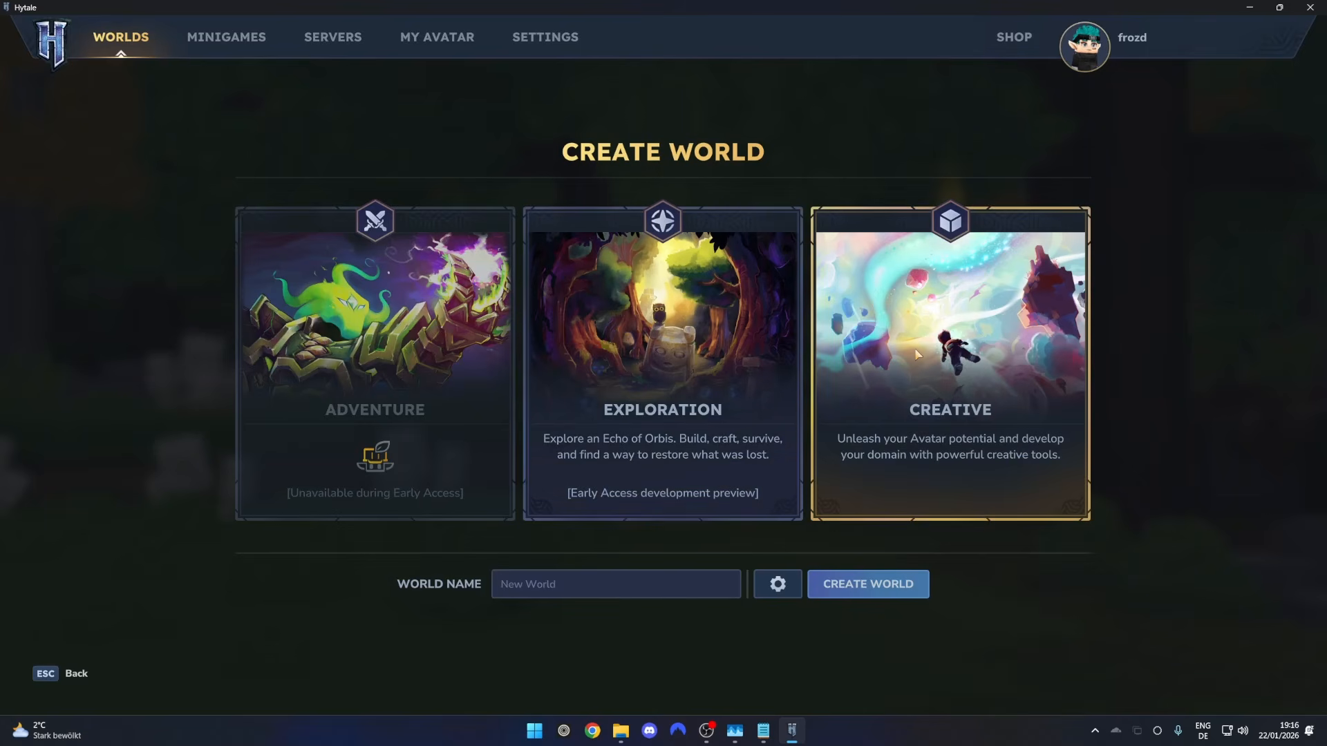
click(580, 581)
text(Face Tutorial)
click(856, 593)
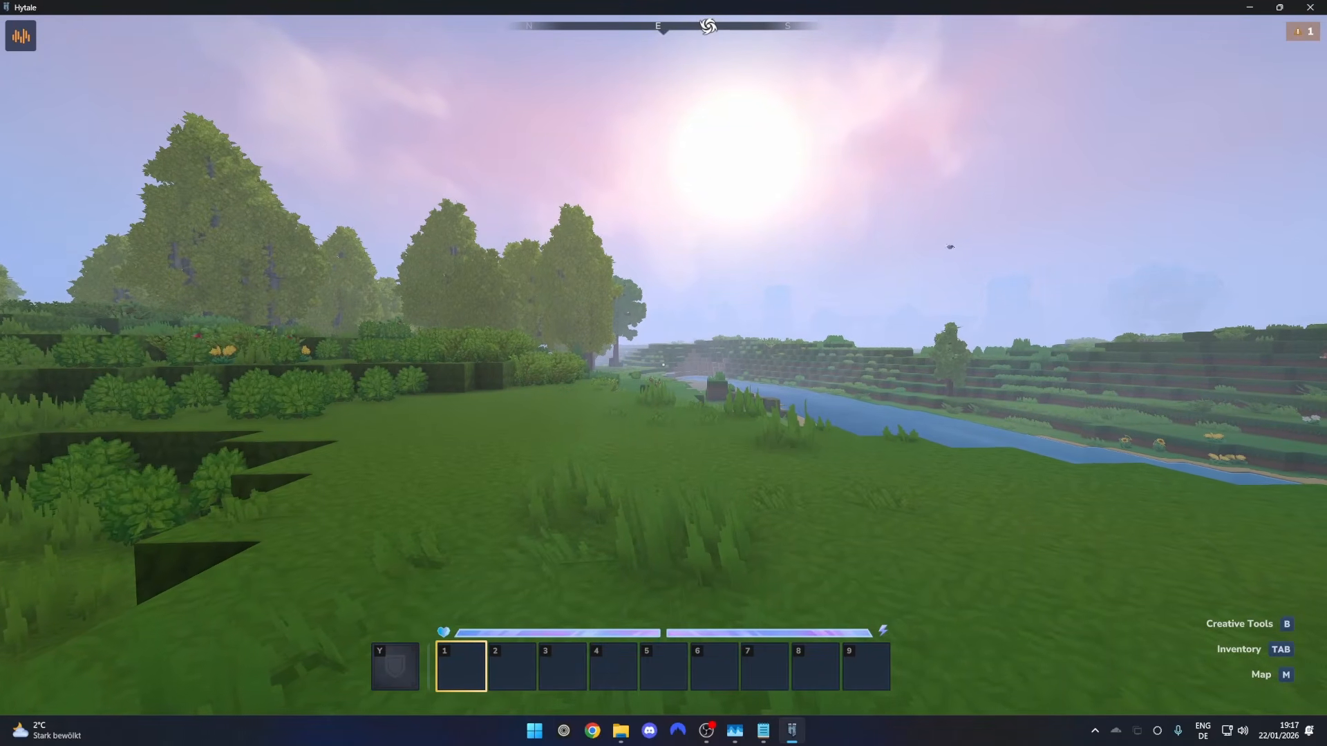
Grant yourself operator rights in the world with the chat command /op self.
key(Return)
text(/o)
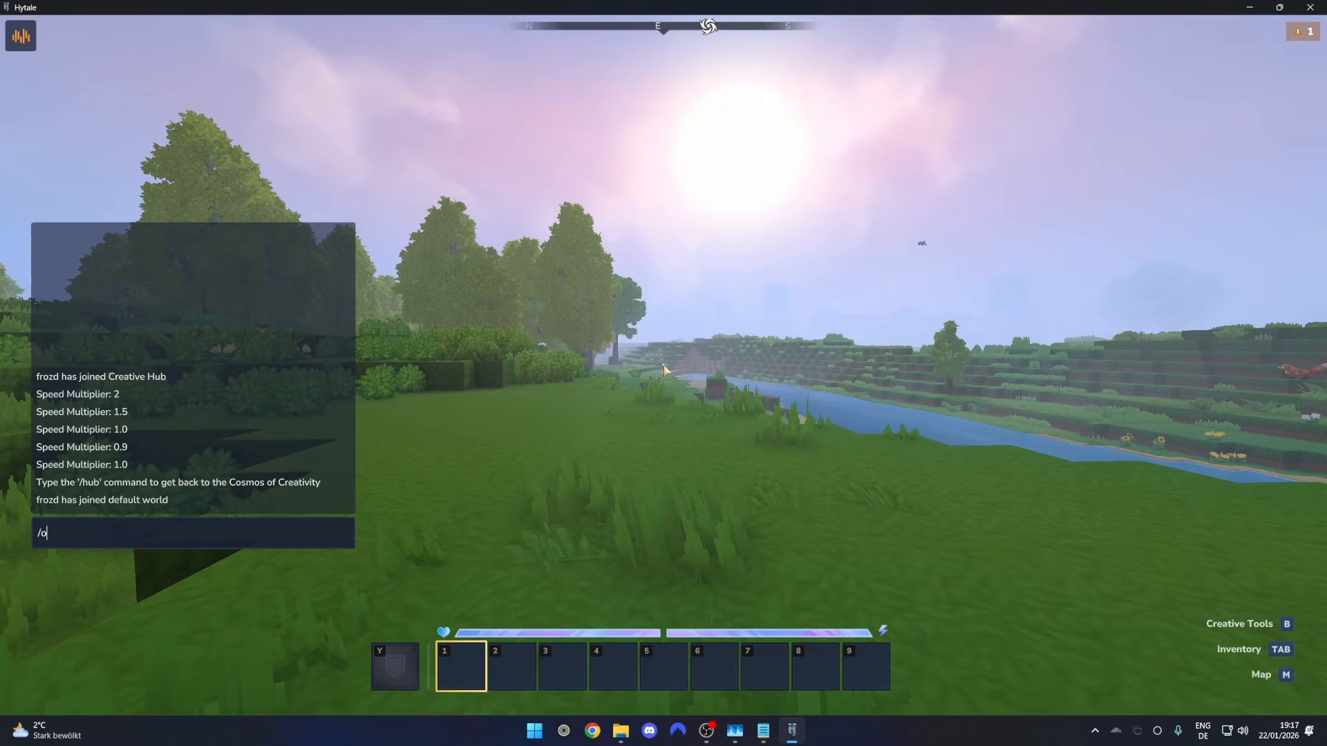
text(p self)
key(Return)
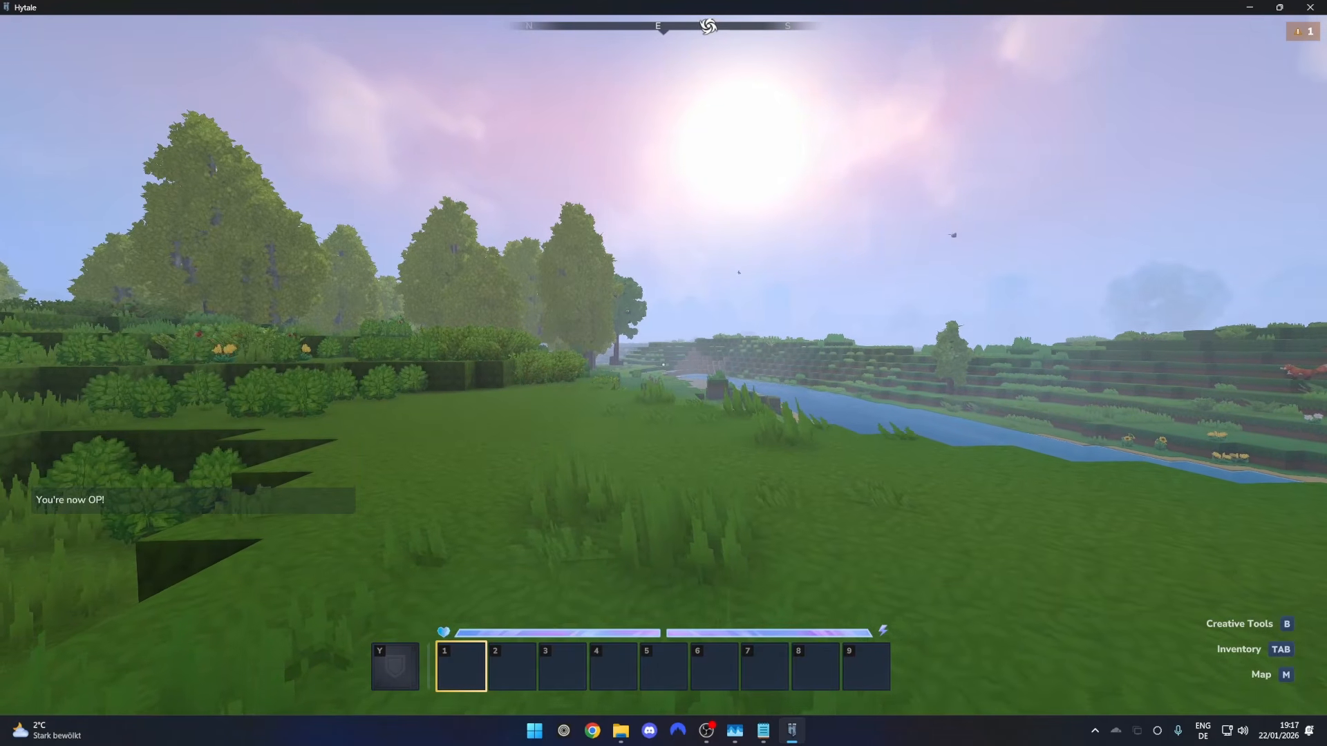
Open the Asset Editor from the Creative Tools and check which asset packs are available.
key(b)
click(184, 82)
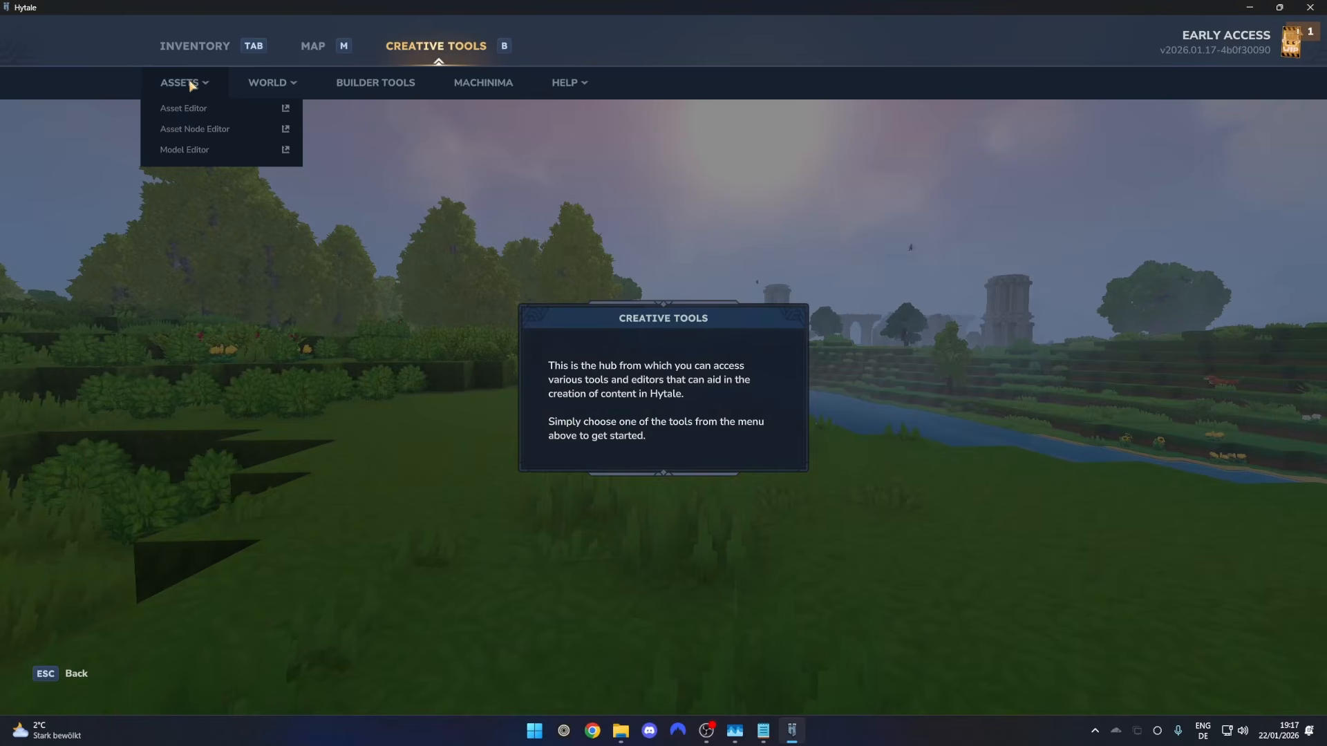
click(184, 108)
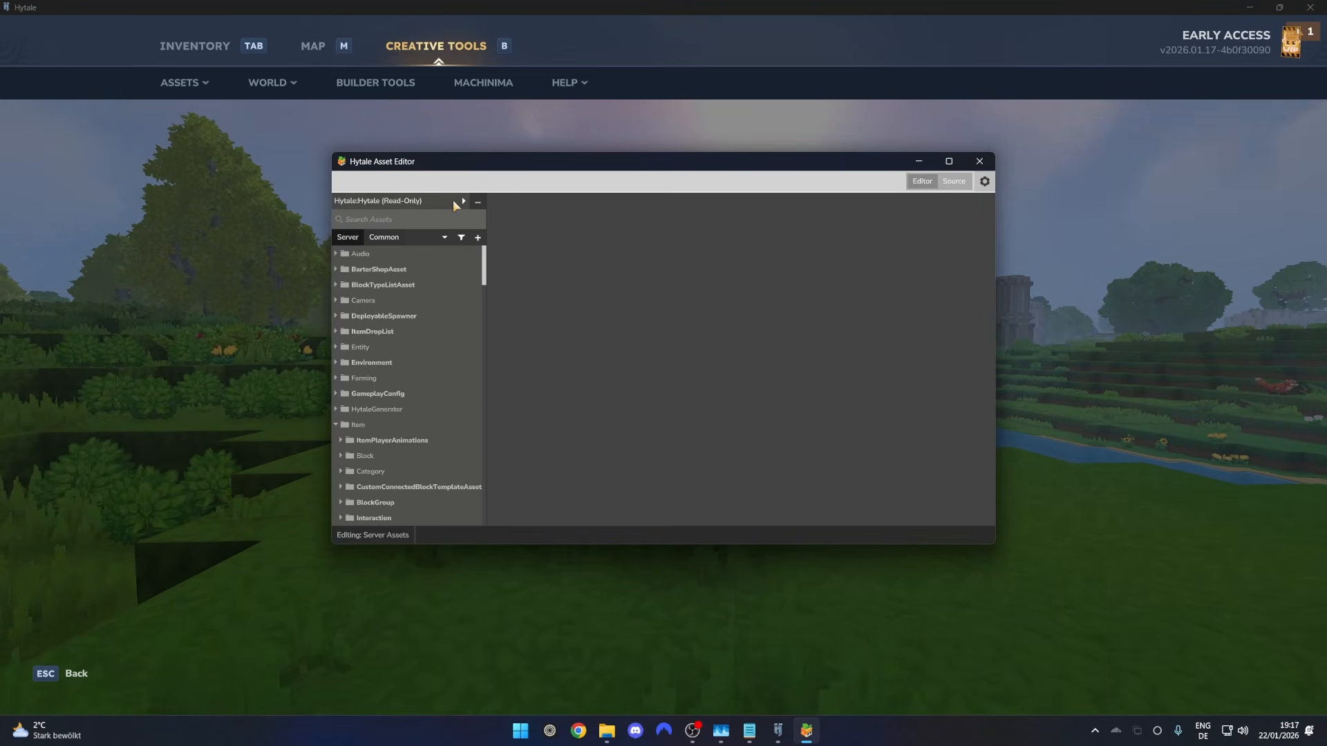
click(454, 201)
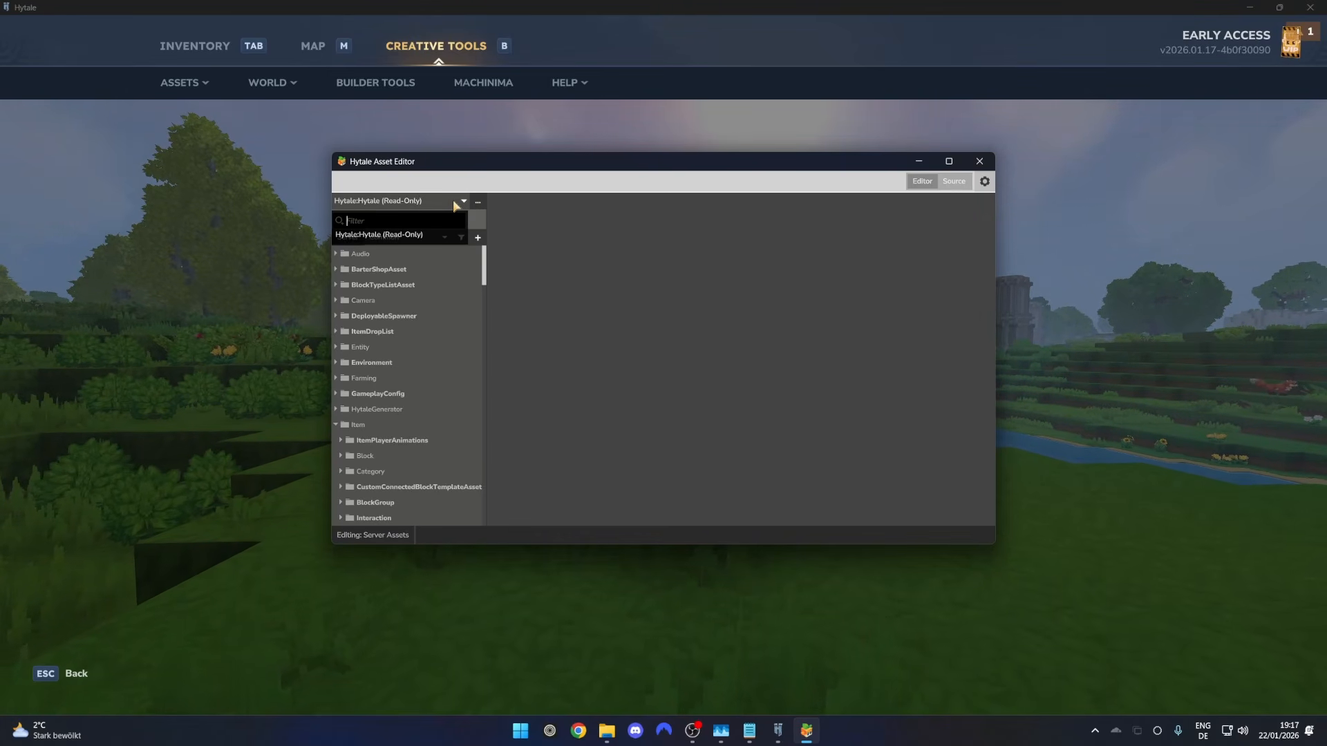
click(410, 202)
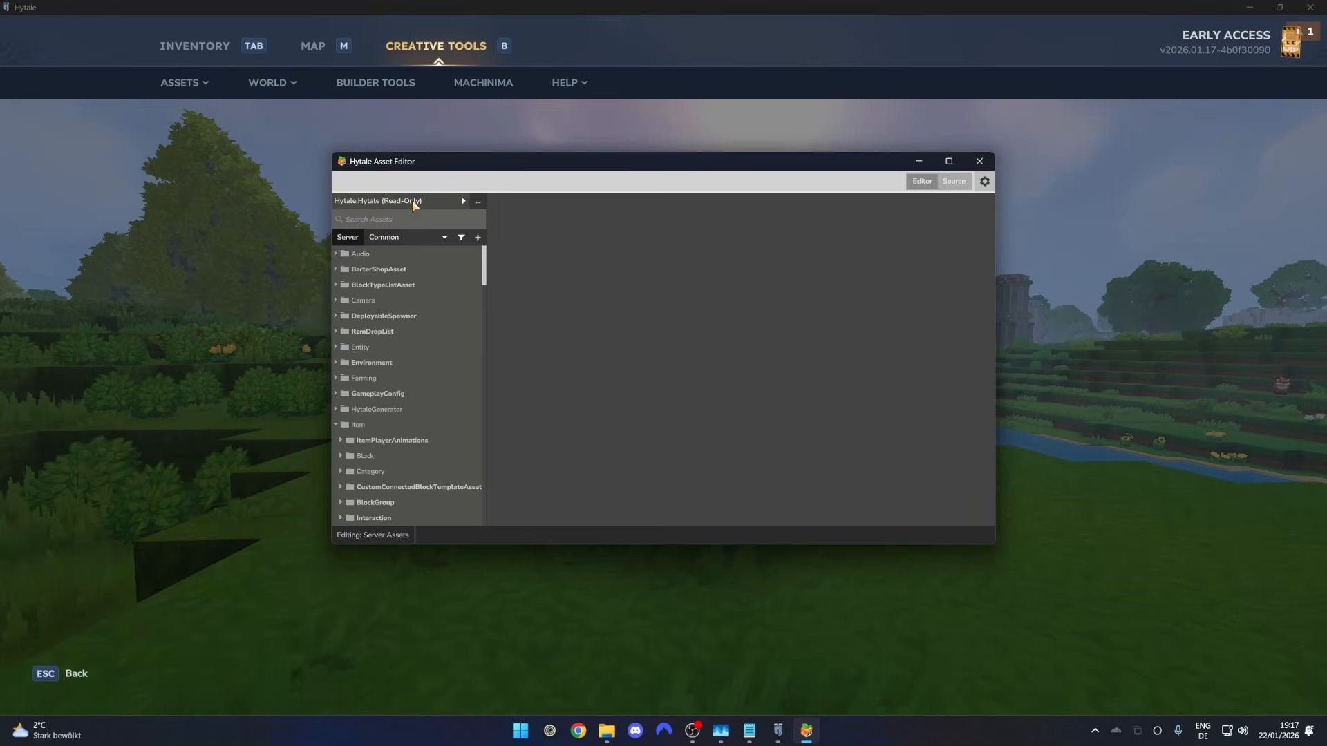
Add an asset pack named FaceTutorial with the creator's username as its group, and save it.
click(478, 204)
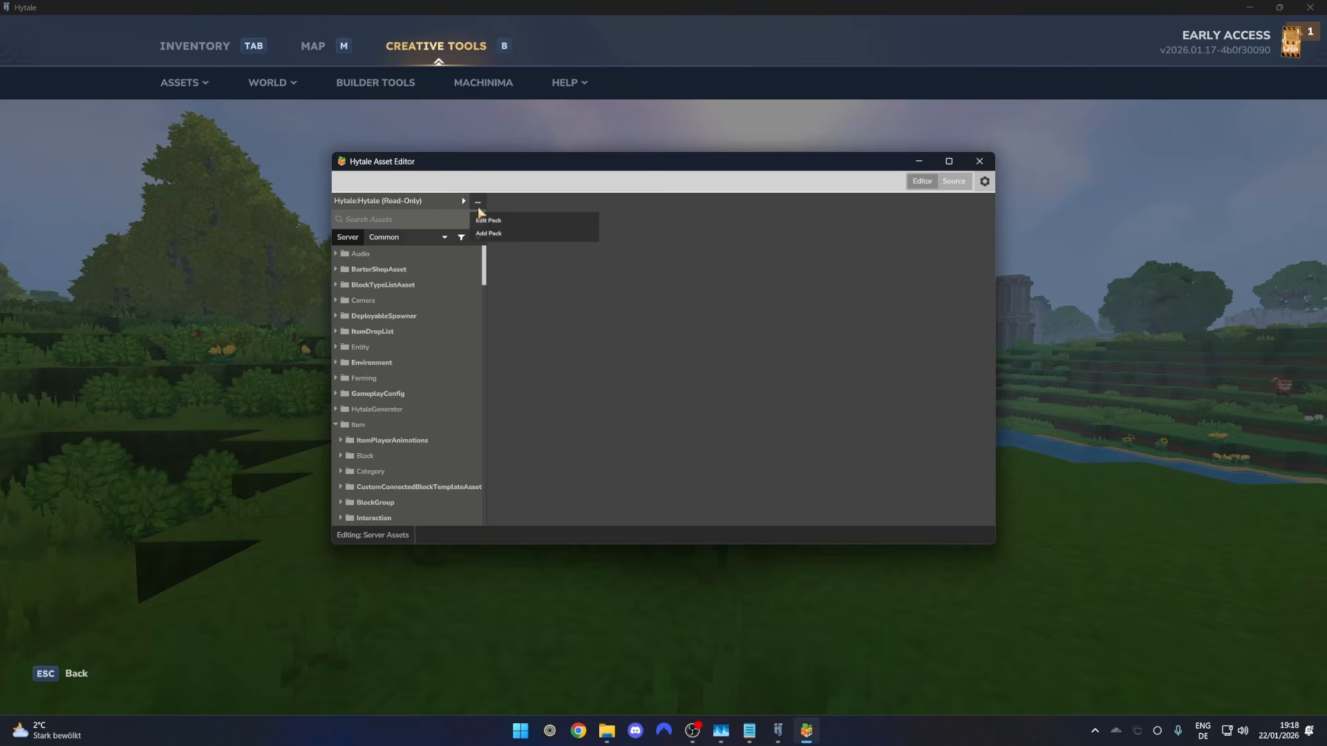
click(487, 234)
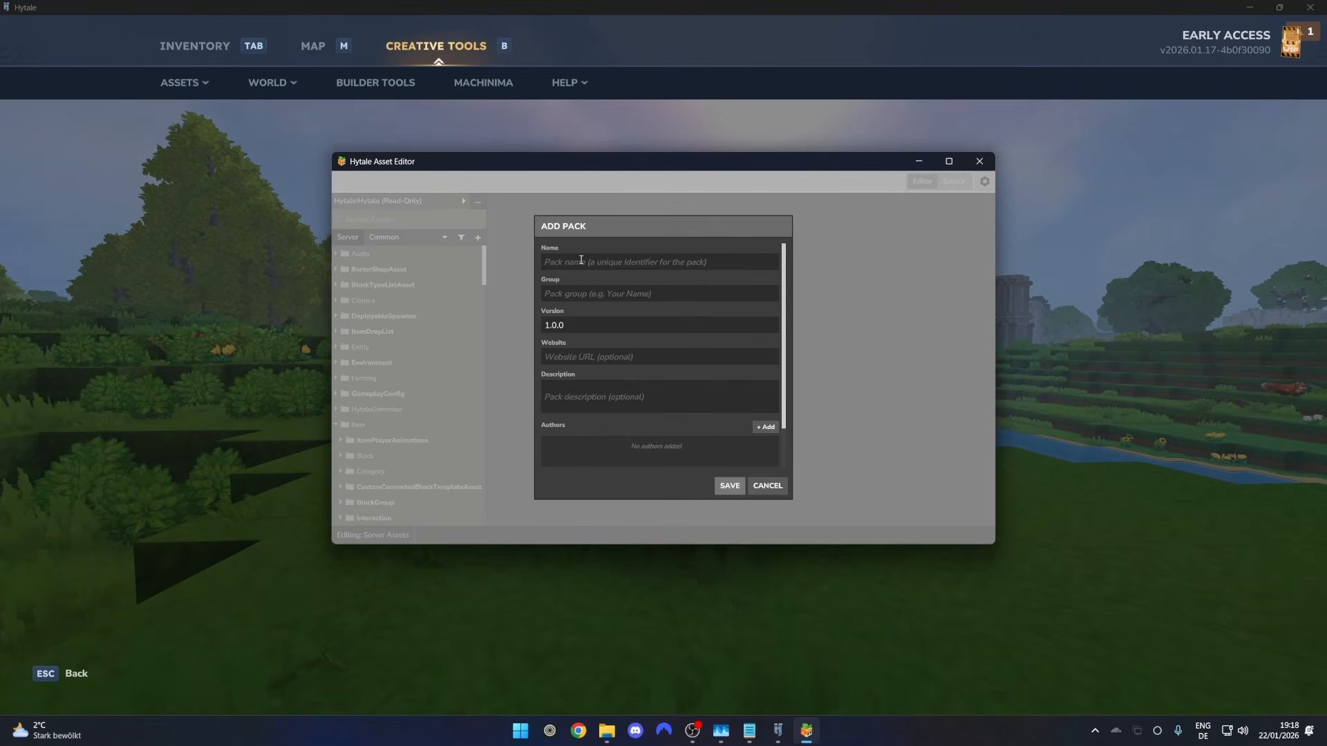
text(FaceTutori)
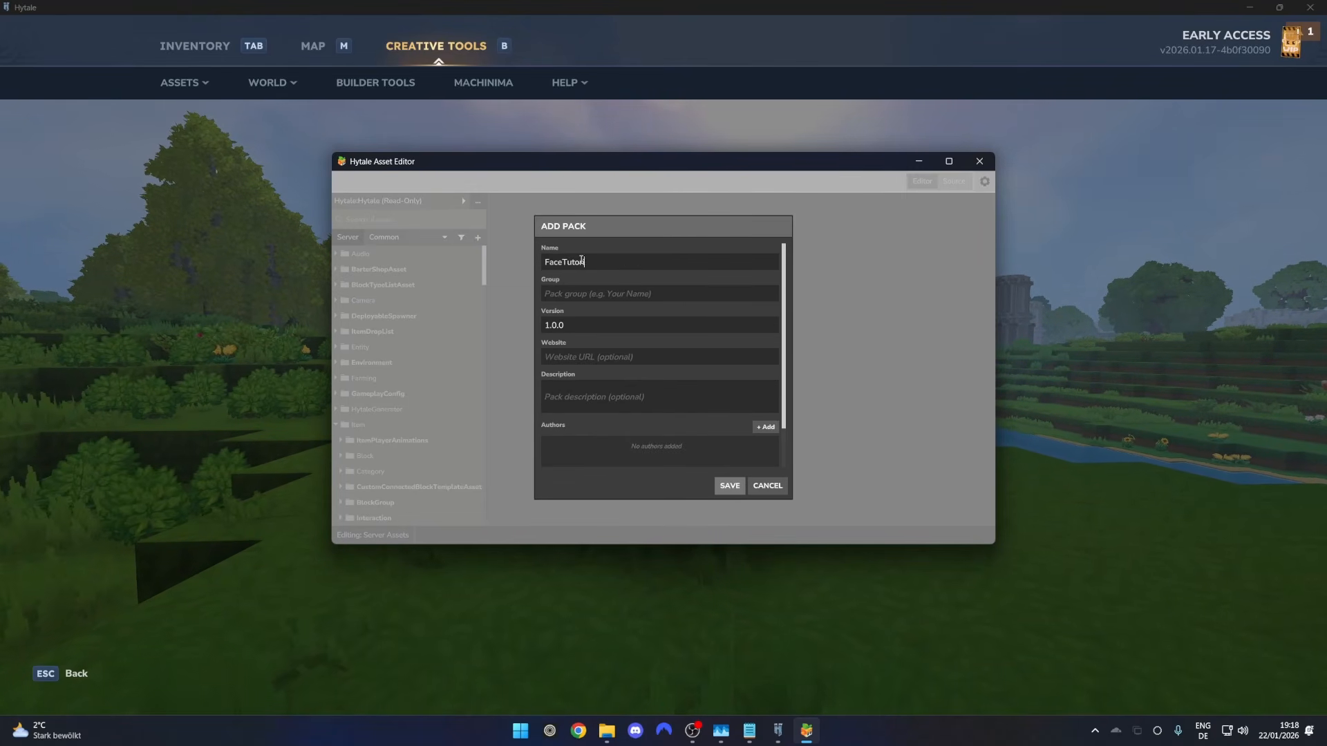
text(al)
key(Tab)
text(fr)
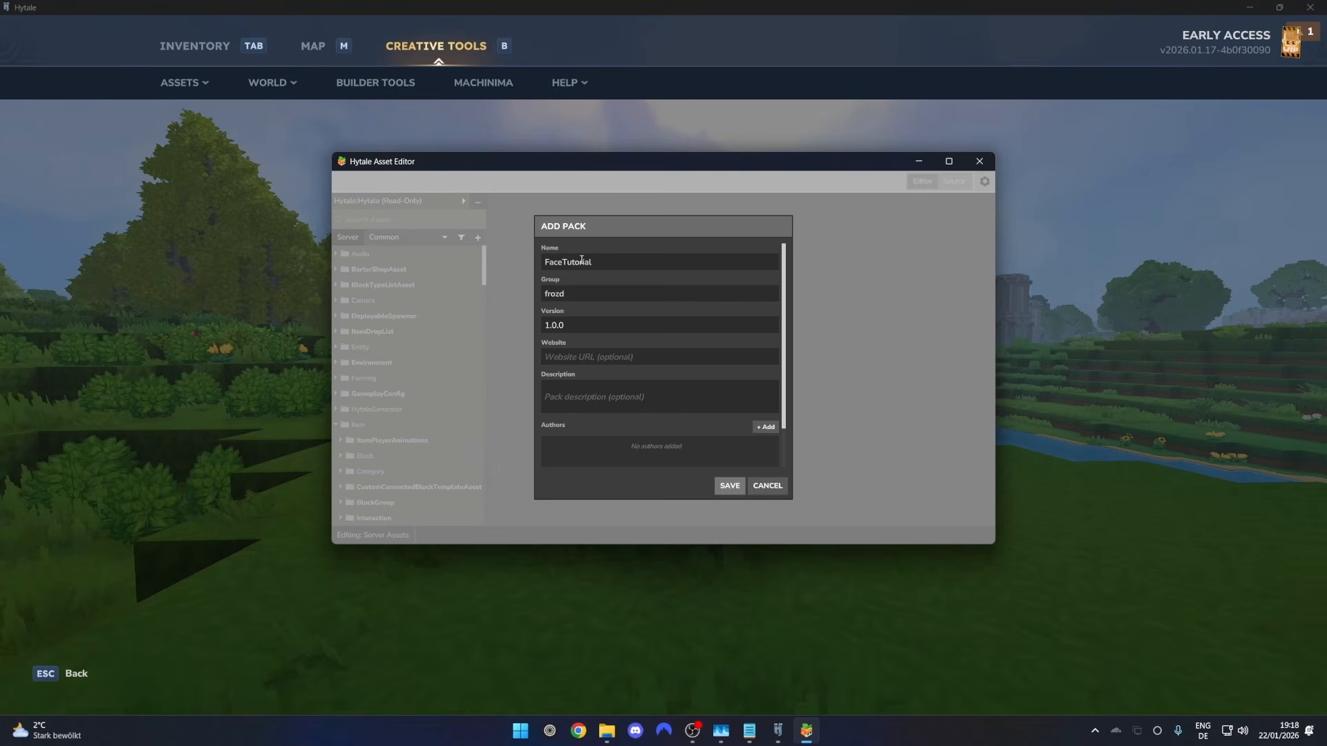
click(733, 484)
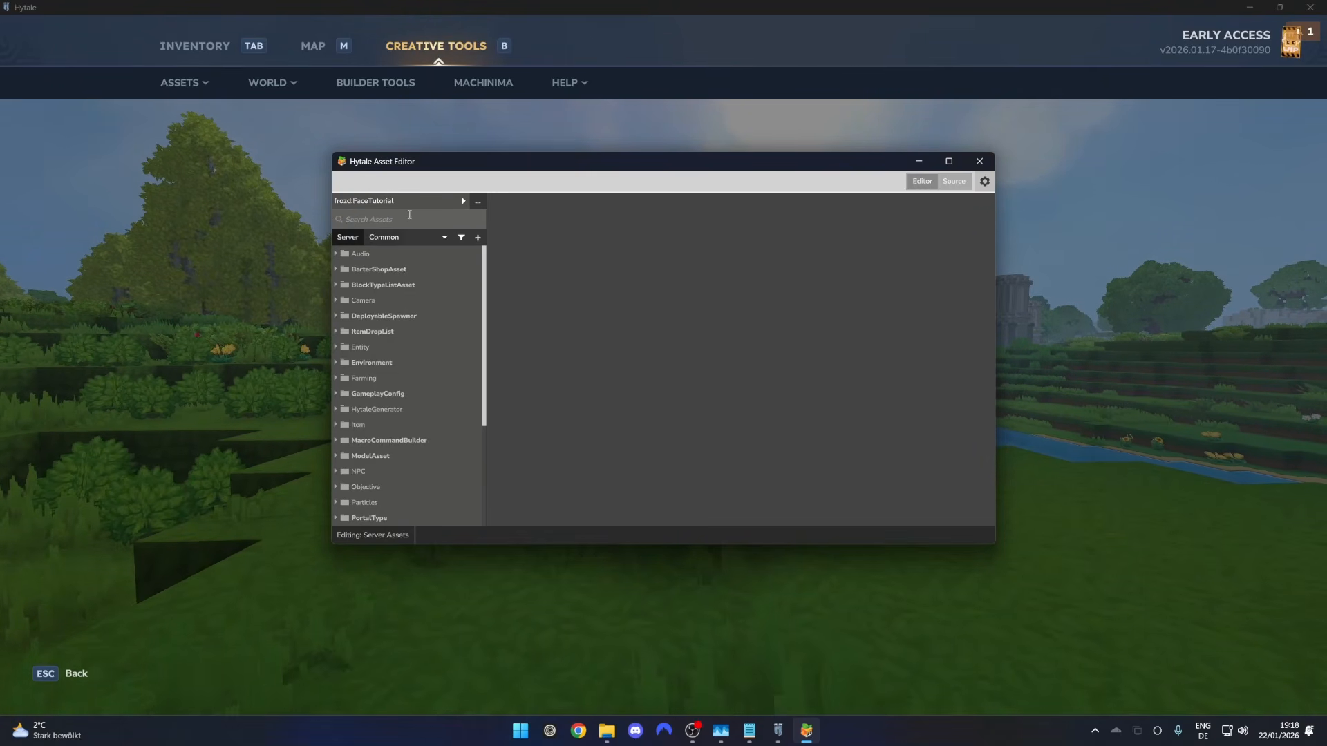
Switch to the Hytale:Hytale (Read-Only) pack and open the Player asset from the Human folder of the server models.
click(399, 201)
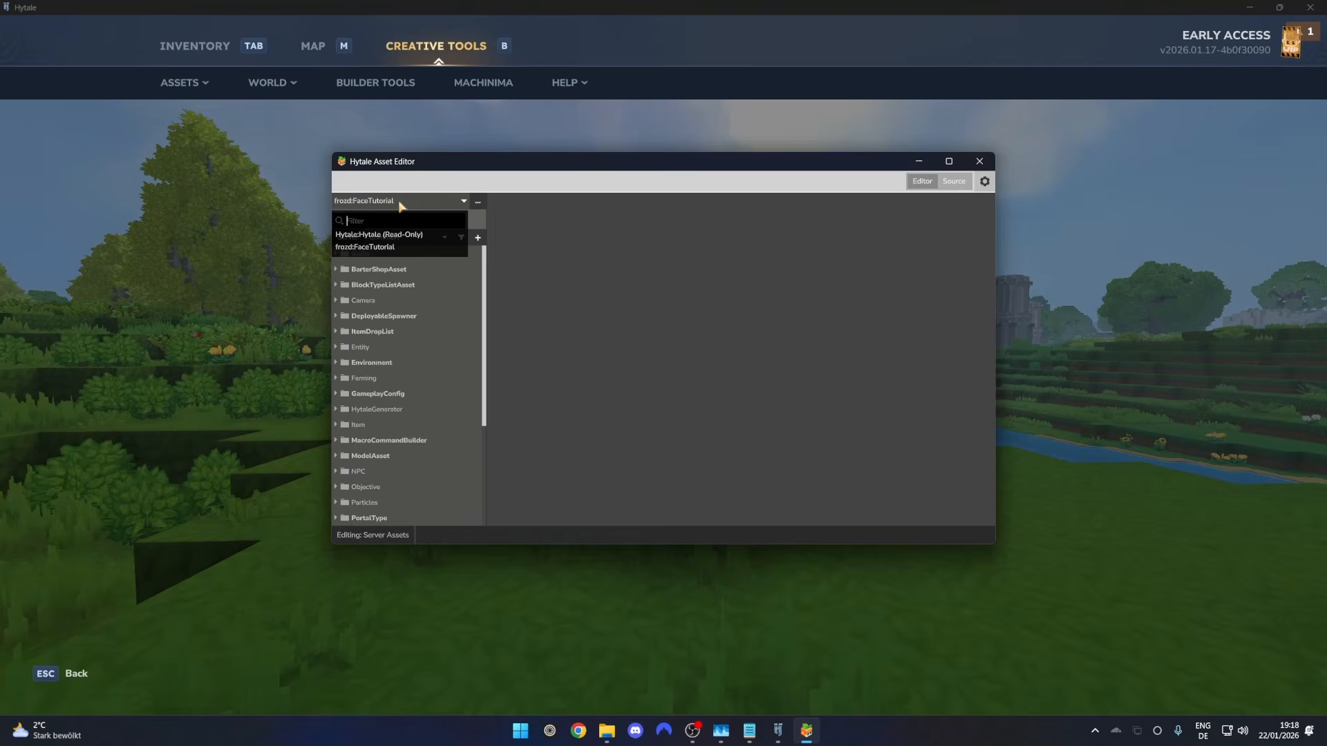
click(370, 235)
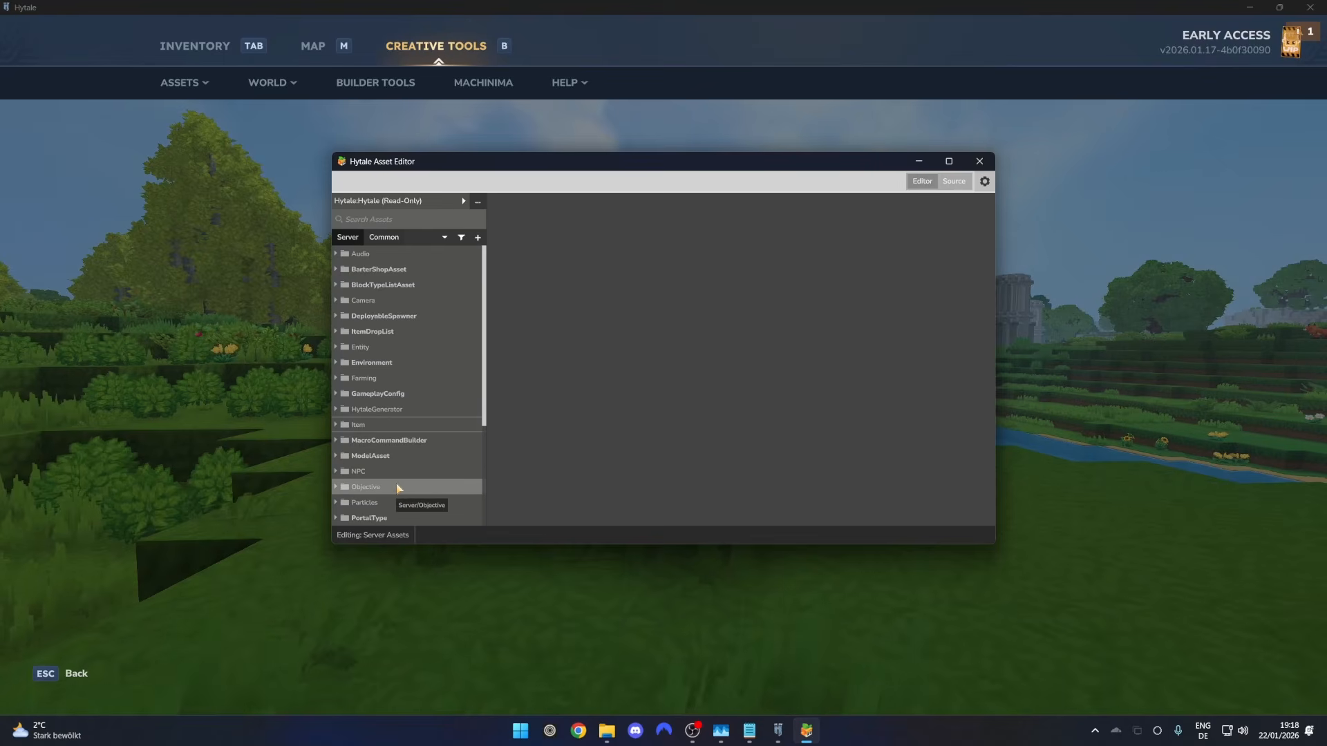
scroll(342, 384, down, 2)
click(339, 380)
scroll(342, 414, down, 4)
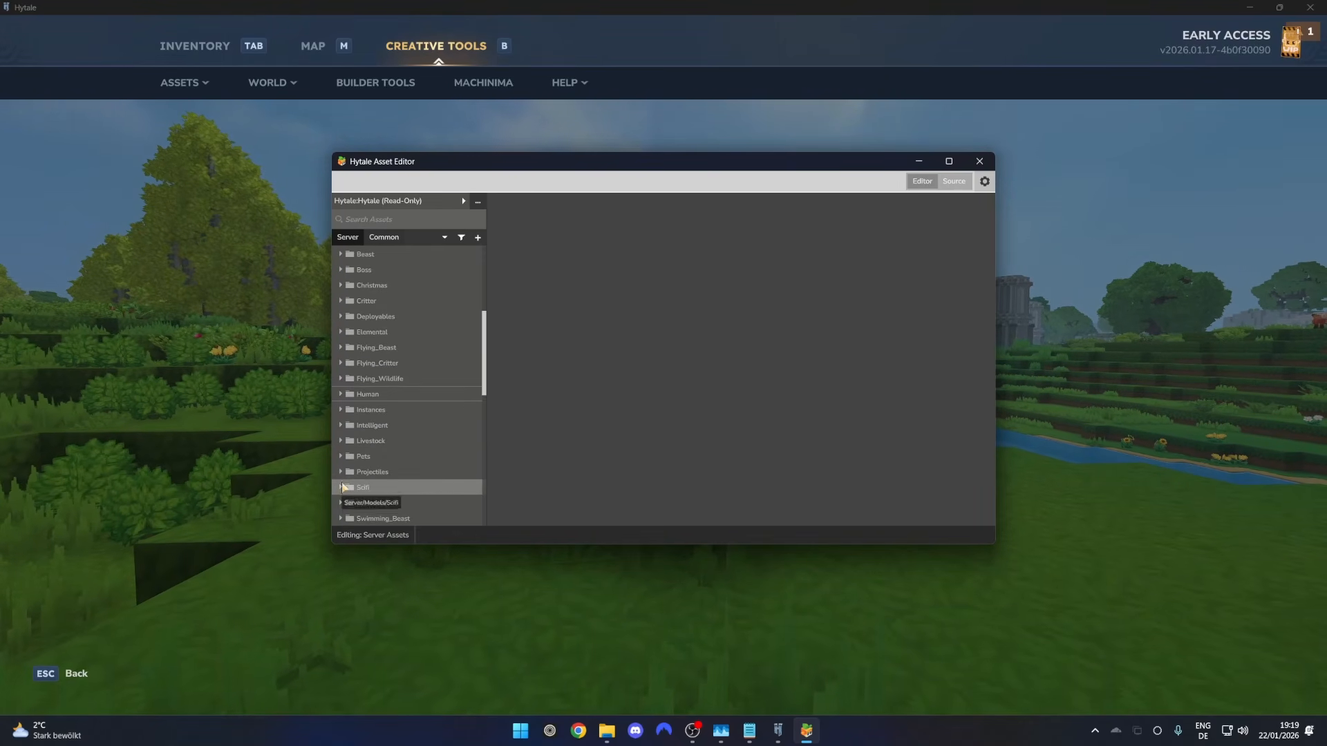
click(344, 392)
click(374, 427)
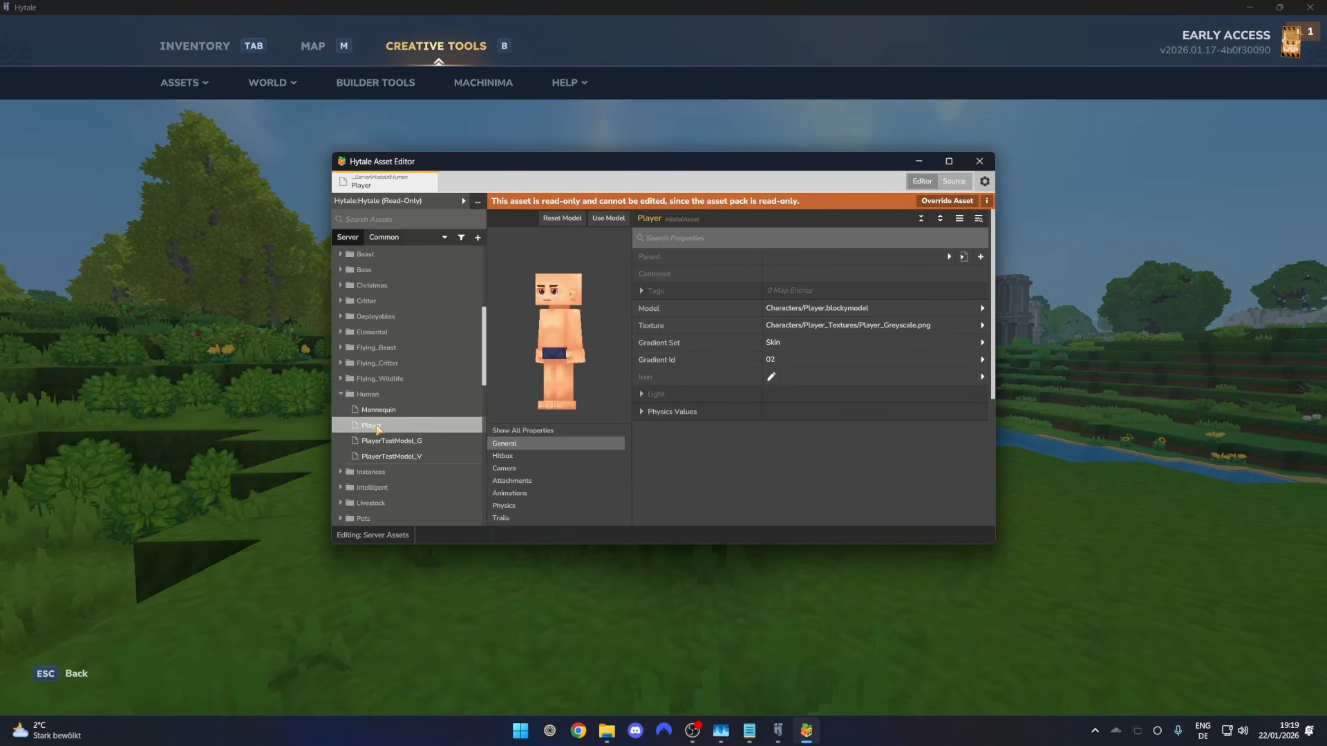
Duplicate the Player asset into the FaceTutorial pack's Human folder with the unique ID TutorialHuman, and compare the copy with the original.
right_click(376, 429)
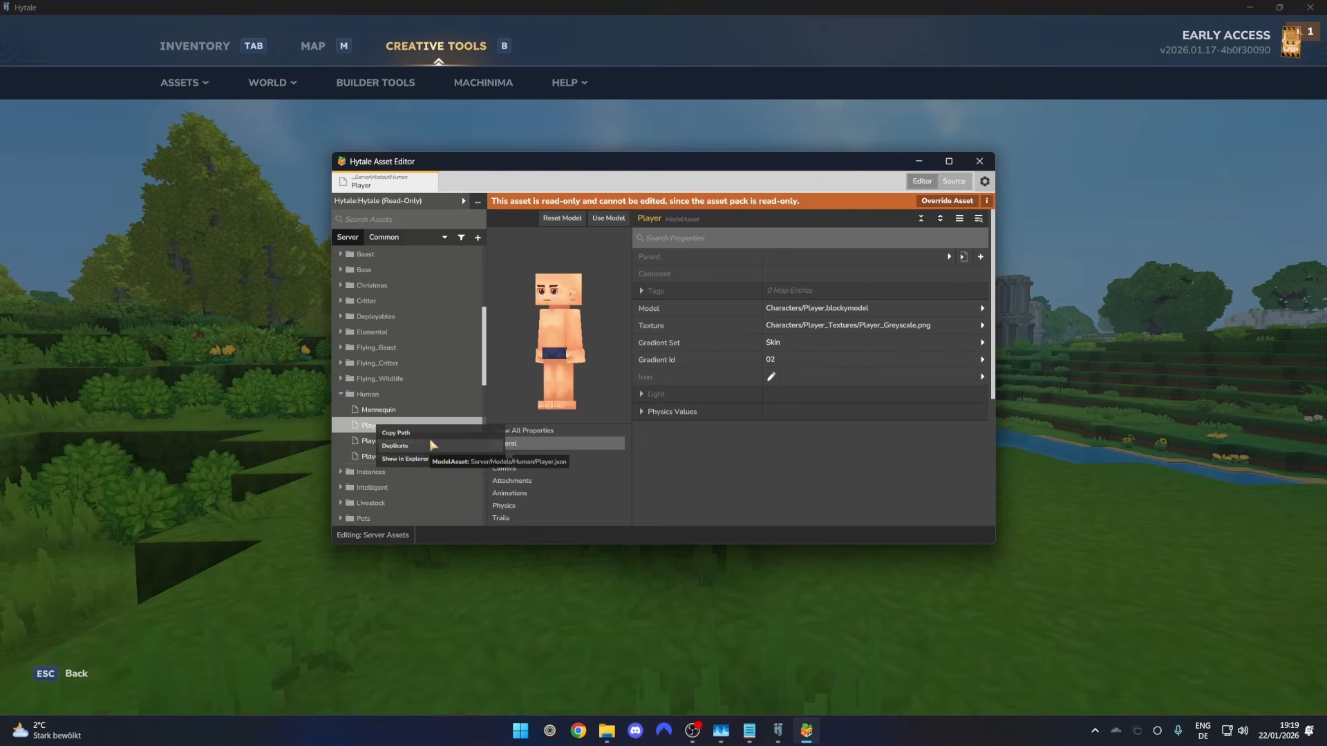
click(429, 448)
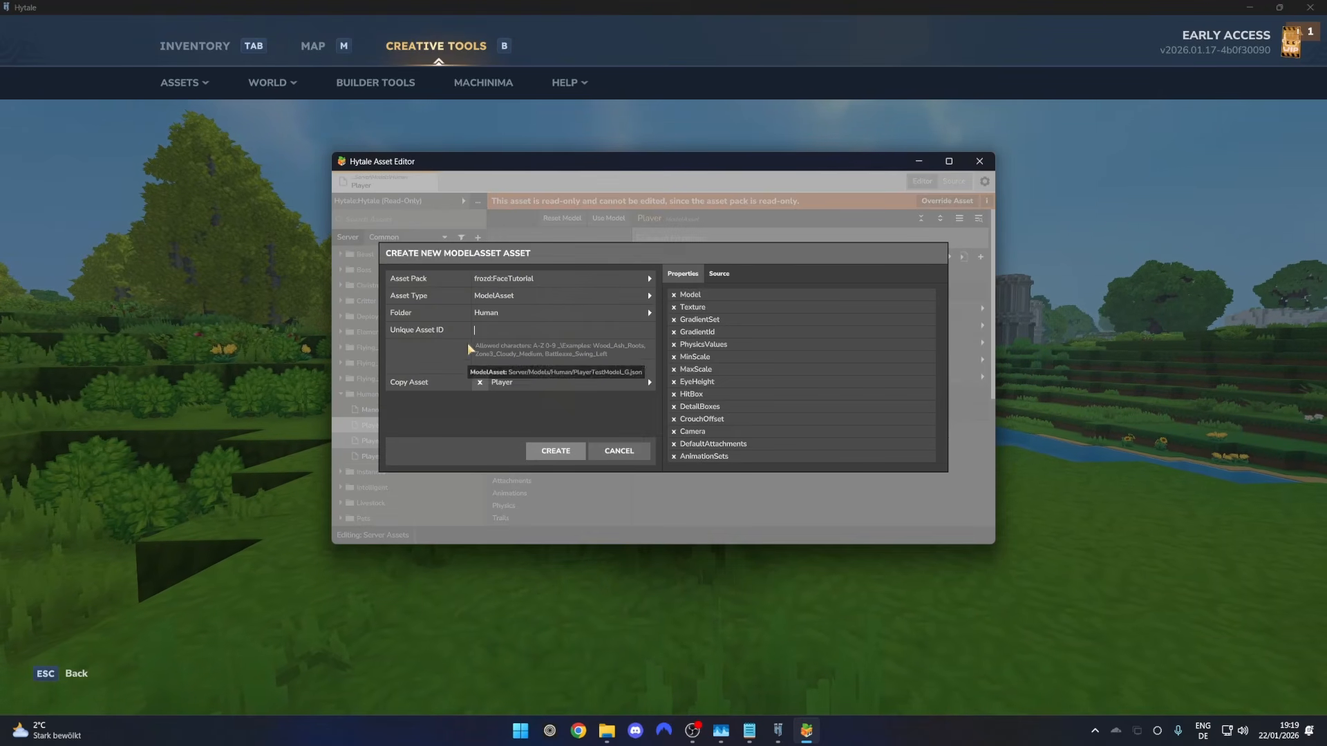
click(508, 279)
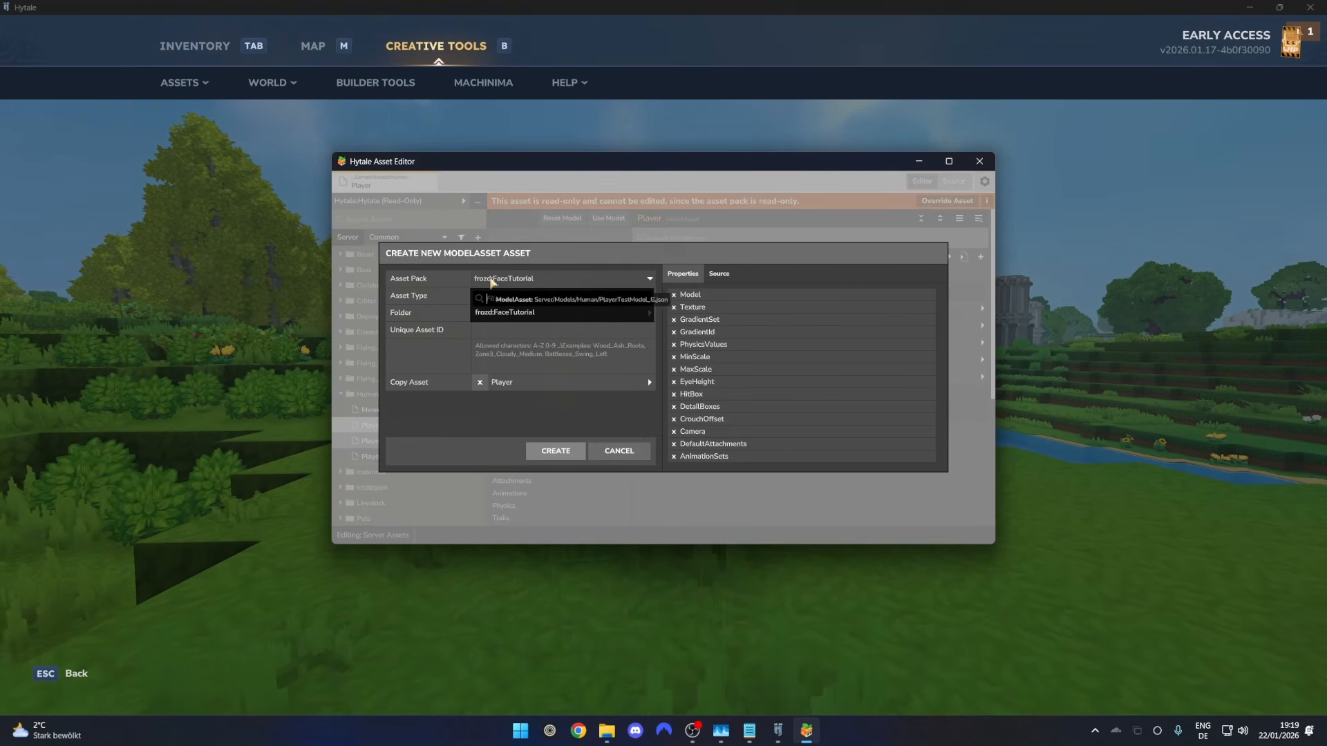
click(549, 312)
click(494, 334)
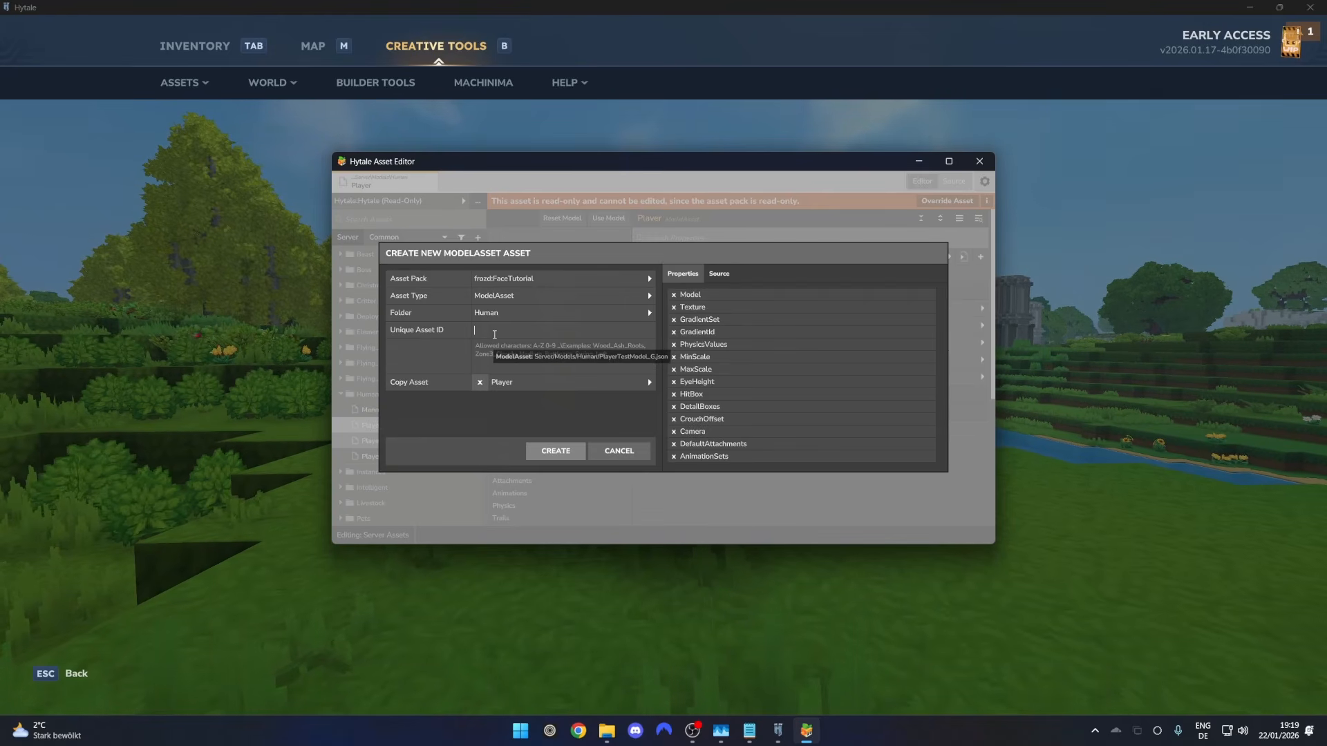
text(TutorialHu)
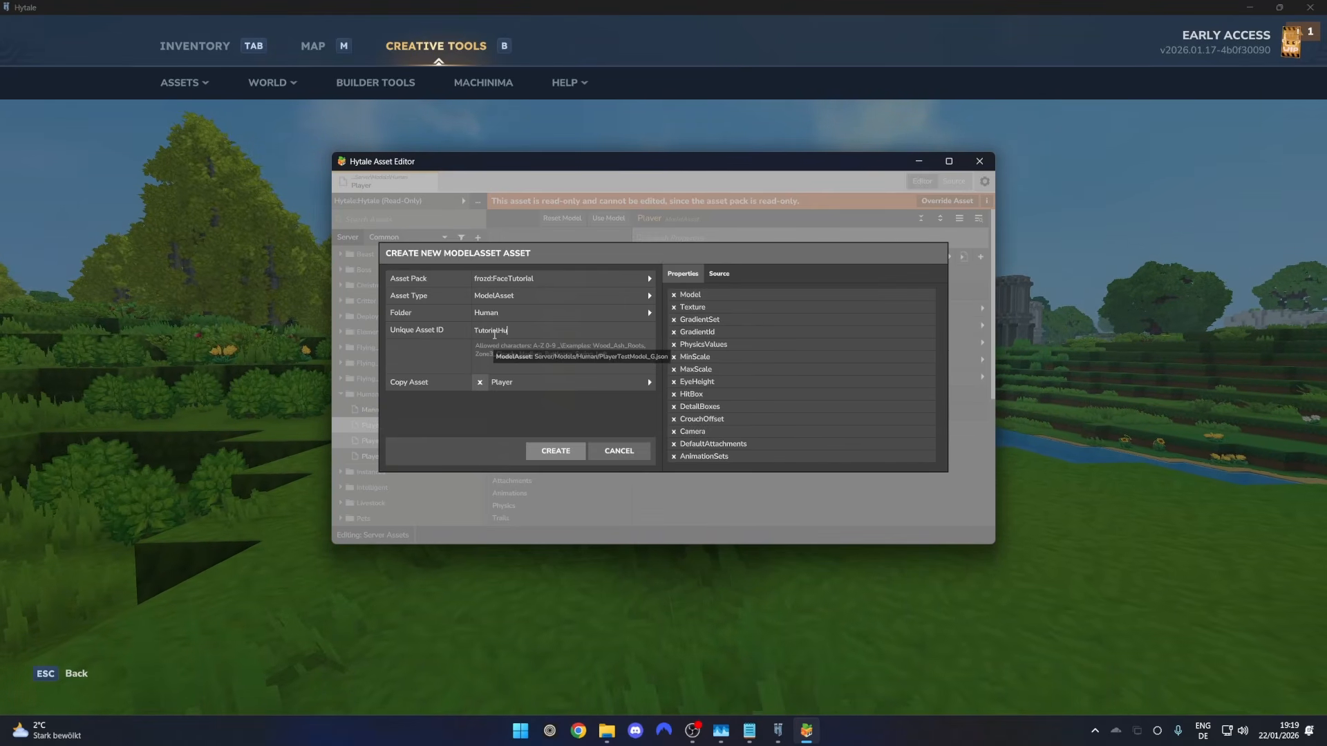
text(man)
click(556, 448)
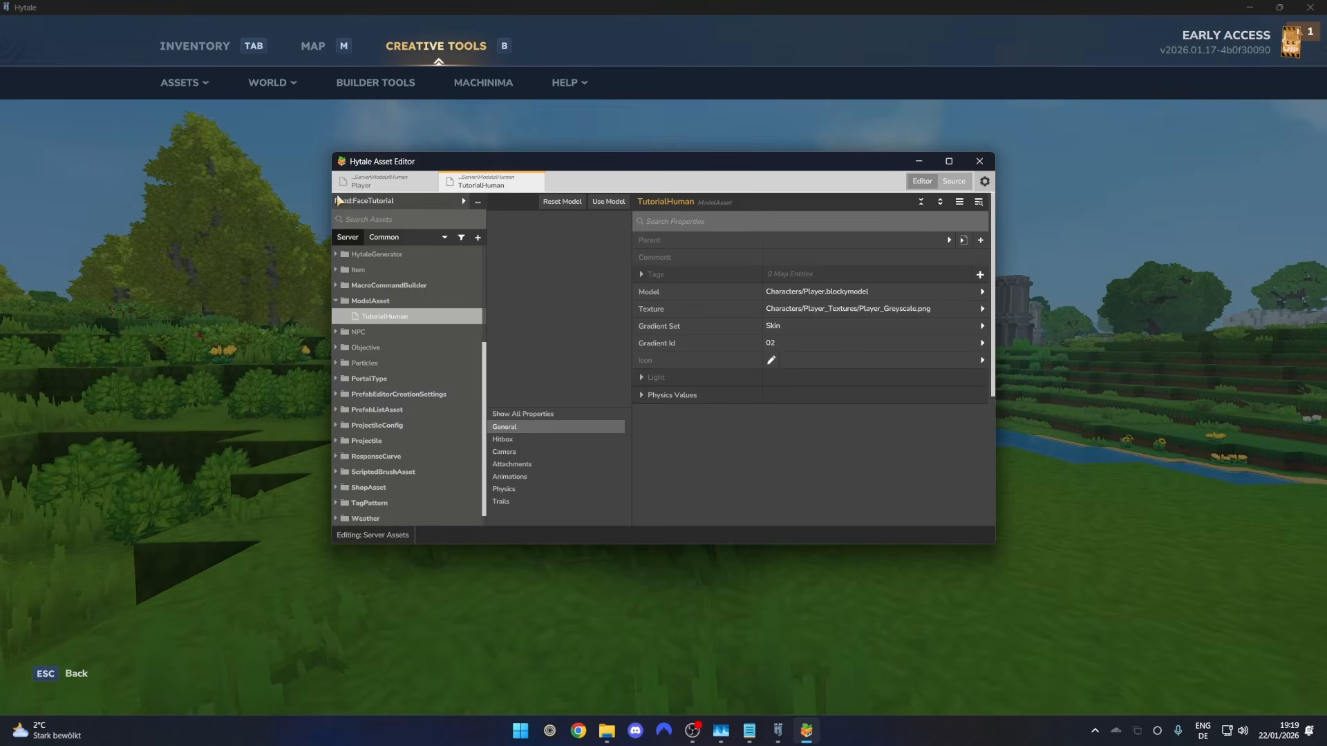
click(371, 184)
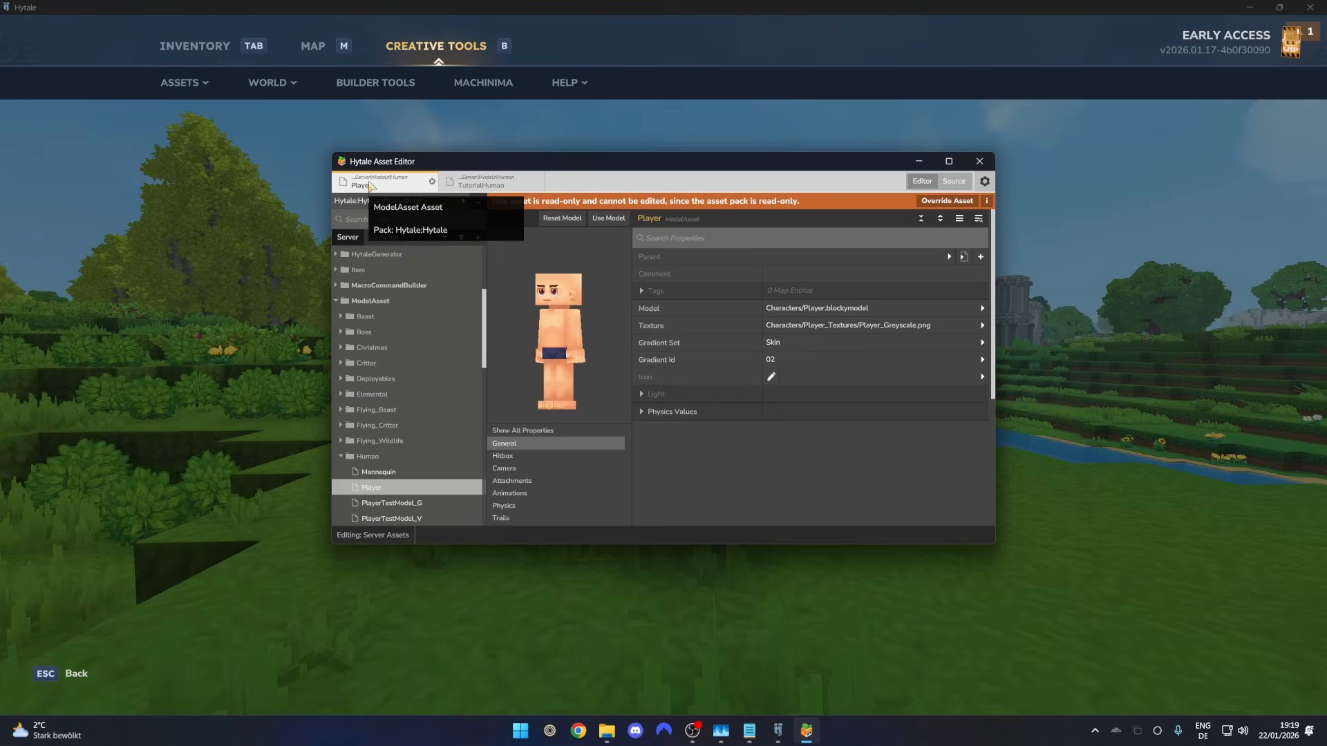
click(492, 183)
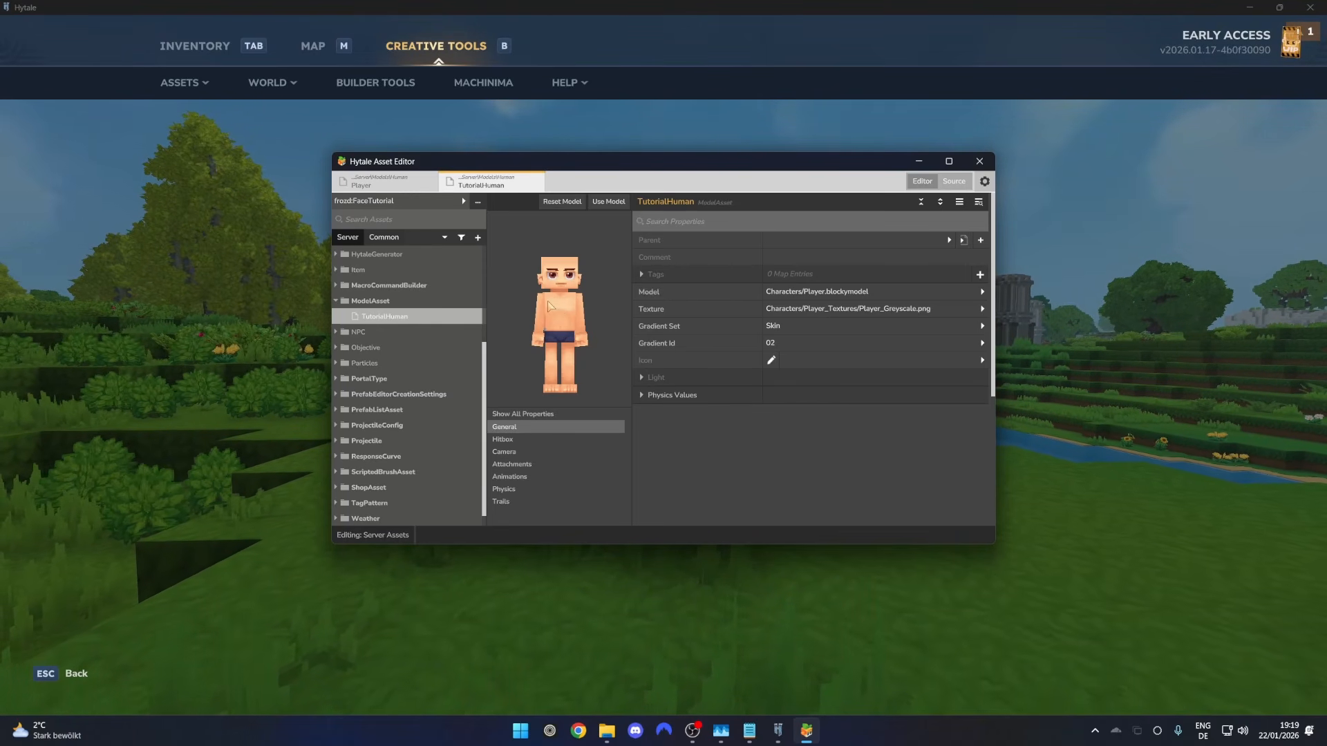
Close the Asset Editor and quit the world to the main menu.
click(979, 161)
key(Escape)
key(Escape)
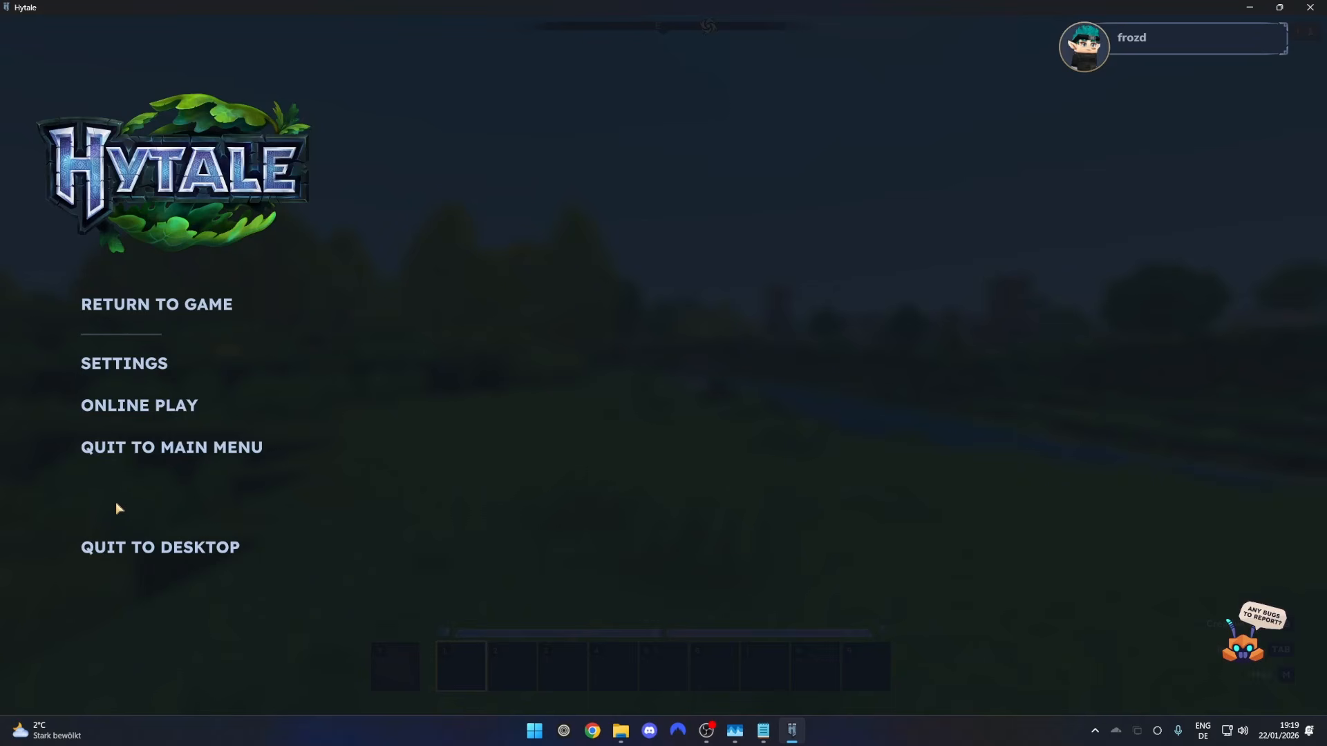
click(157, 451)
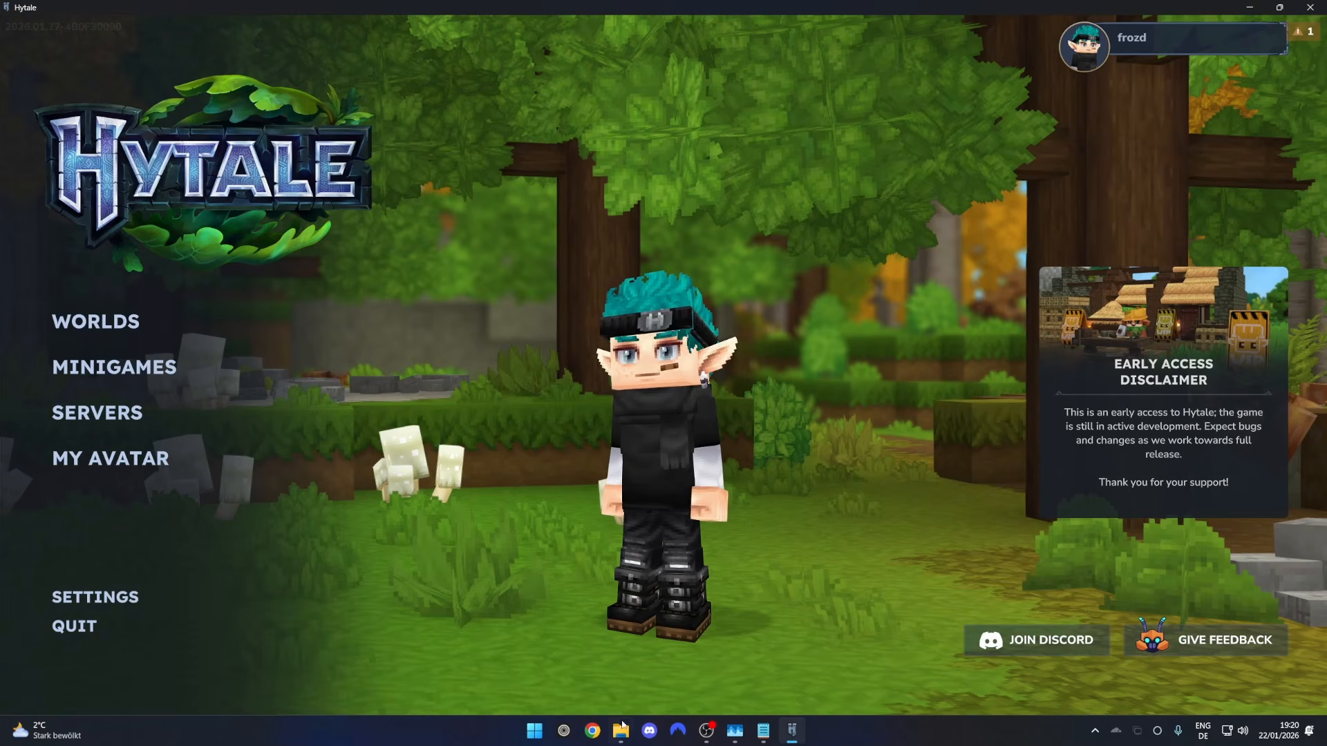
Switch to File Explorer and open the FaceTutorial pack folder in the mods of the Face Tutorial save, under Hytale's UserData.
key(alt+Tab)
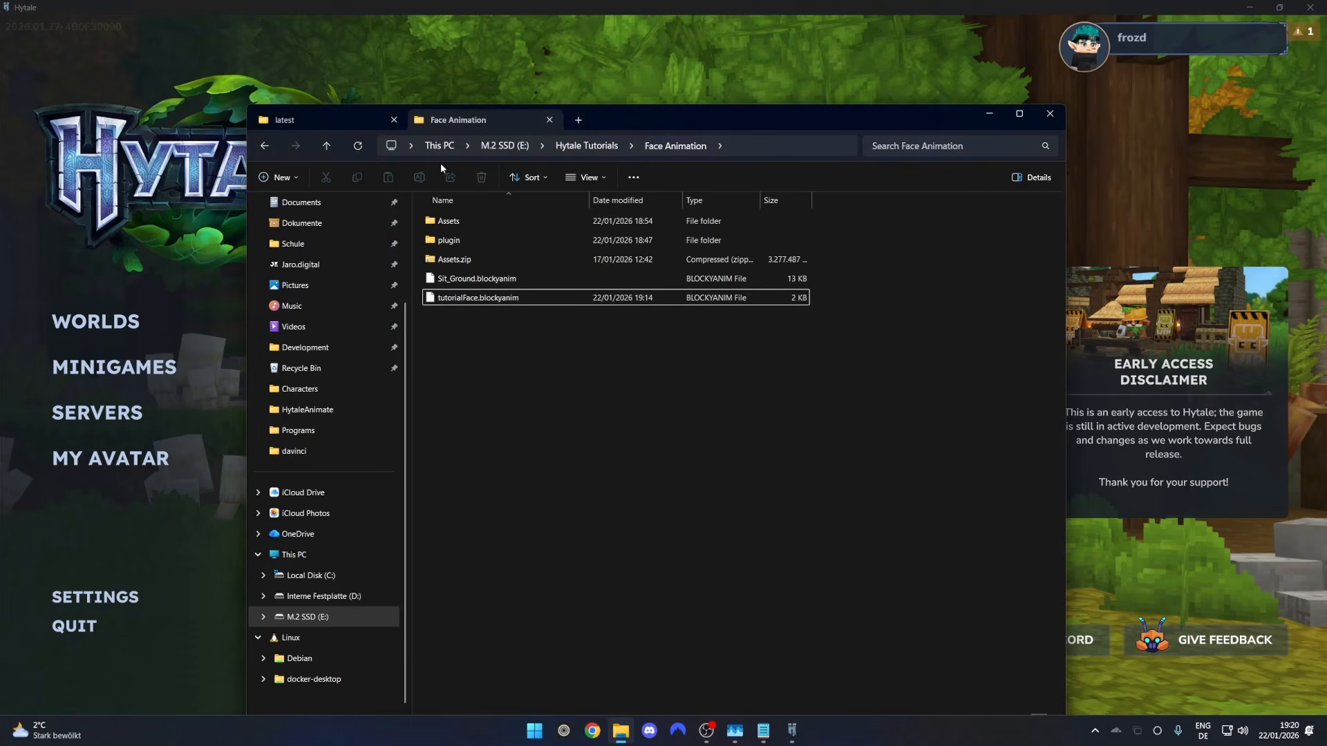
click(318, 120)
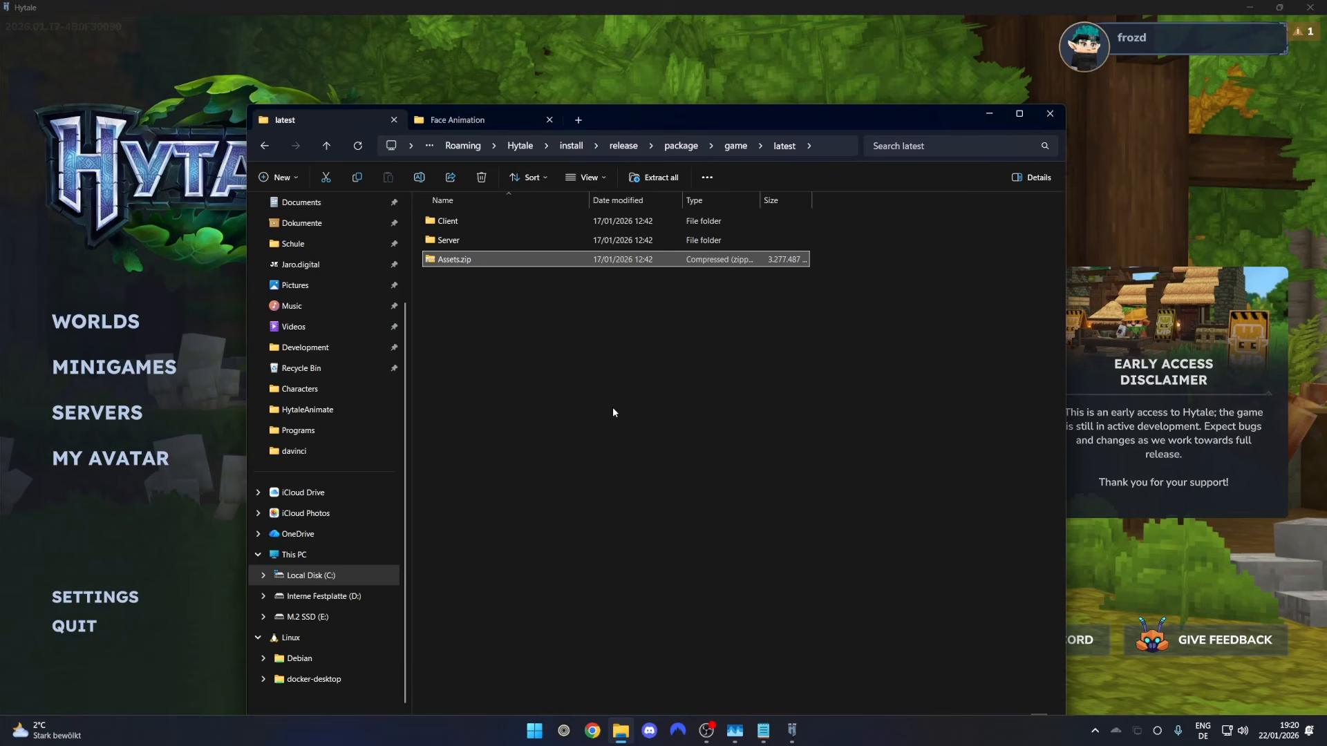
click(519, 147)
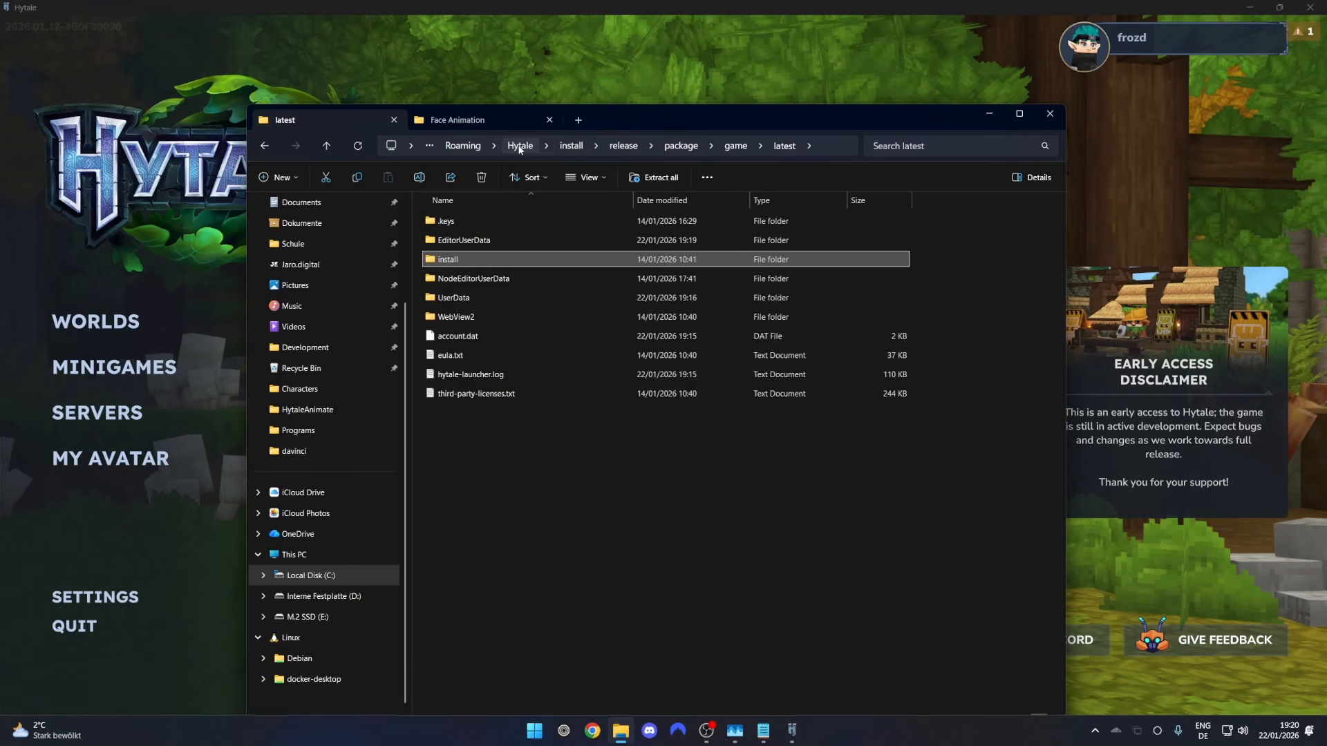
double_click(450, 297)
double_click(470, 355)
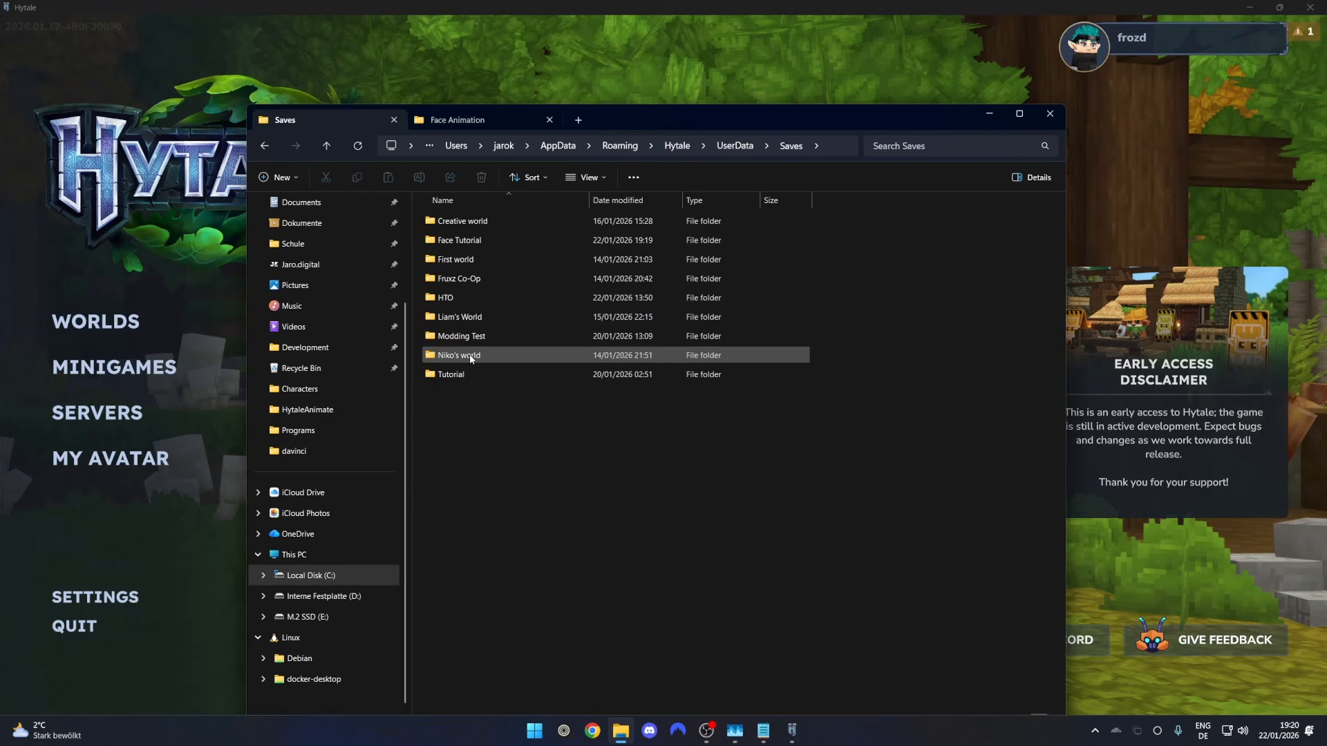
double_click(476, 241)
double_click(467, 255)
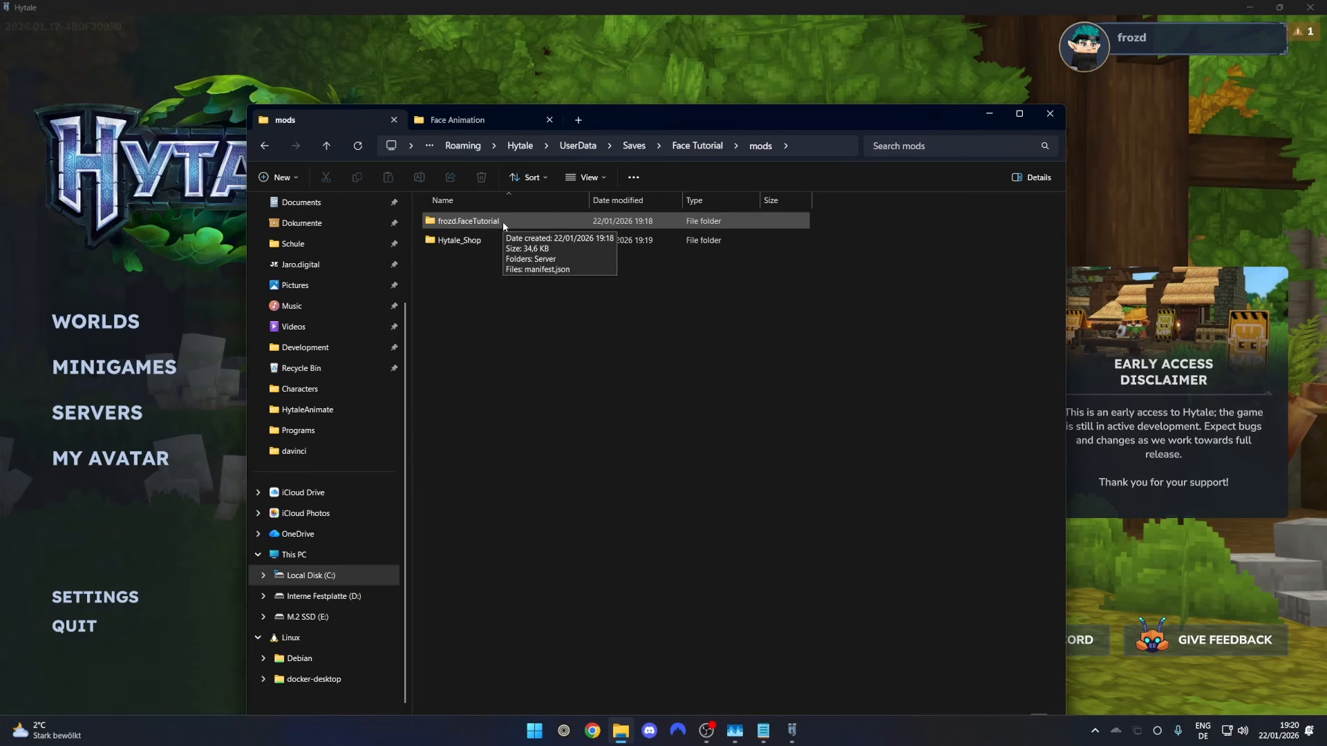
double_click(457, 221)
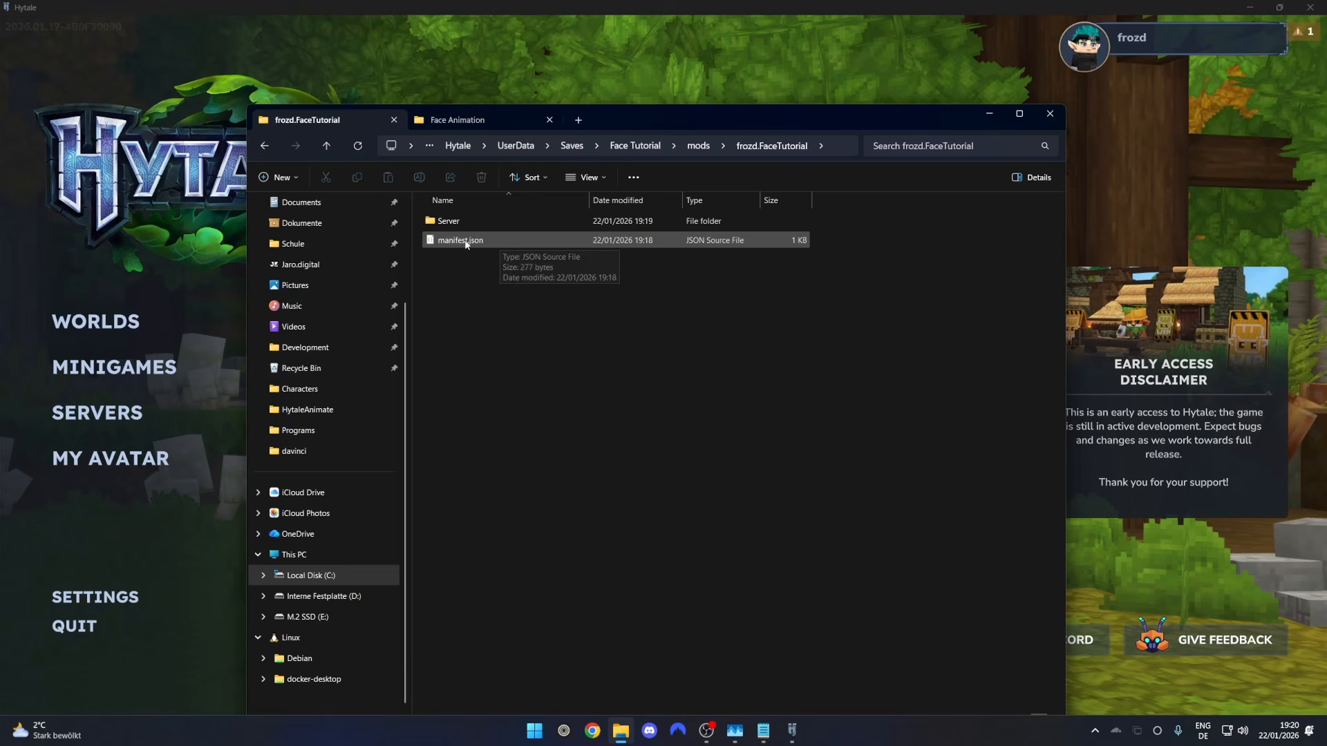
Open the pack's manifest.json in the code editor, set IncludesAssetPack to true, and save and close the file.
click(476, 243)
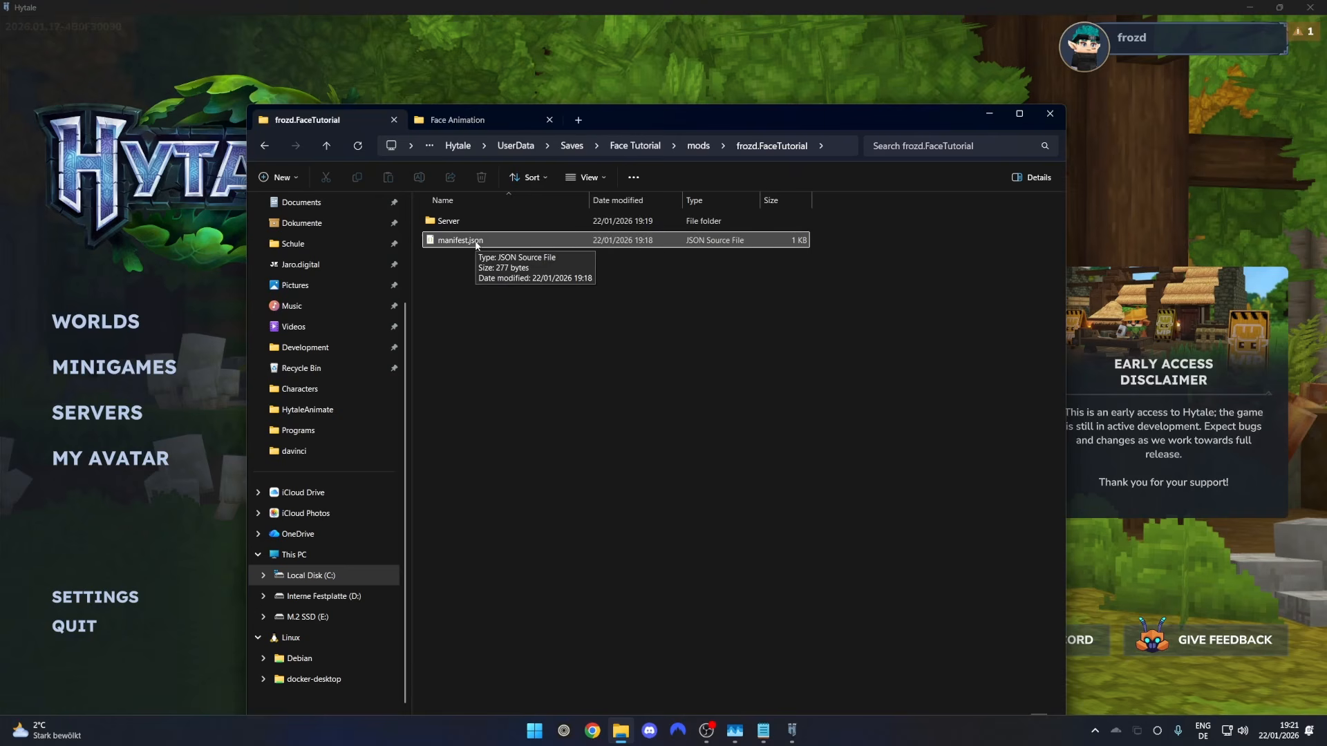
double_click(475, 242)
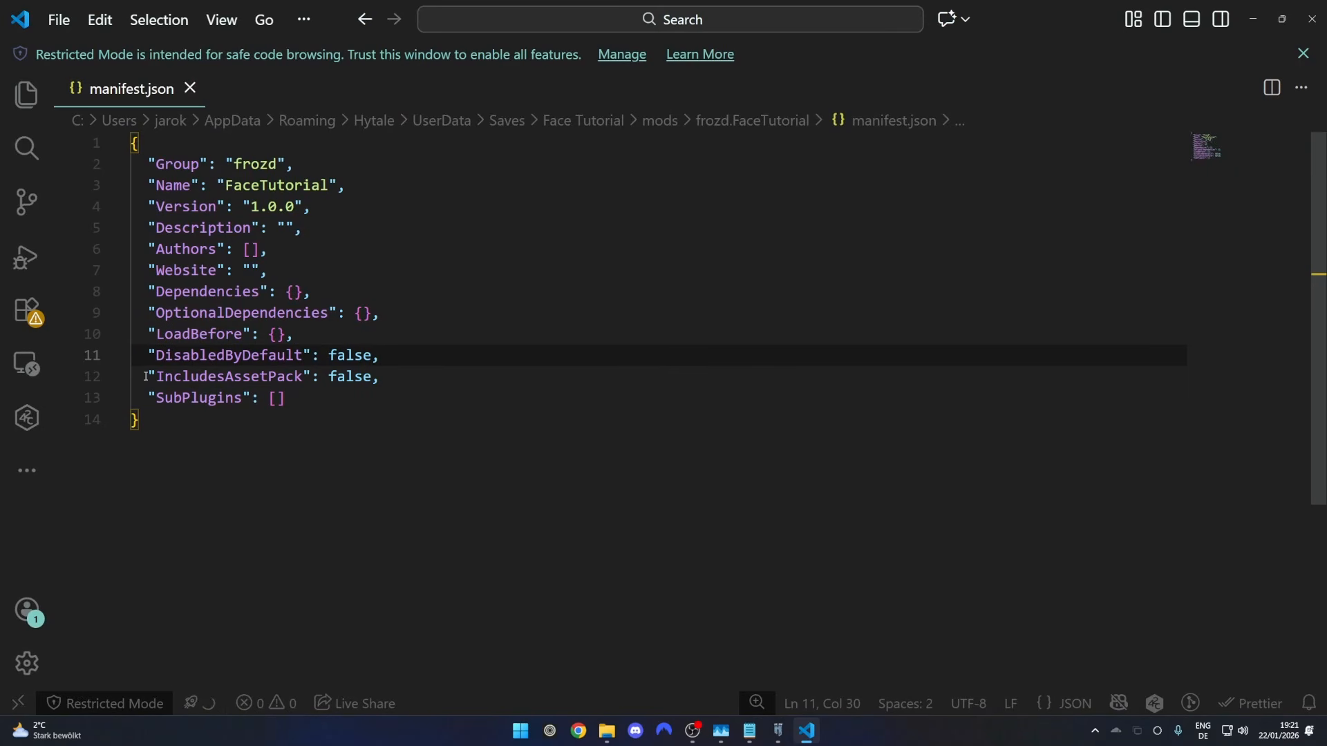
drag(145, 377, 315, 376)
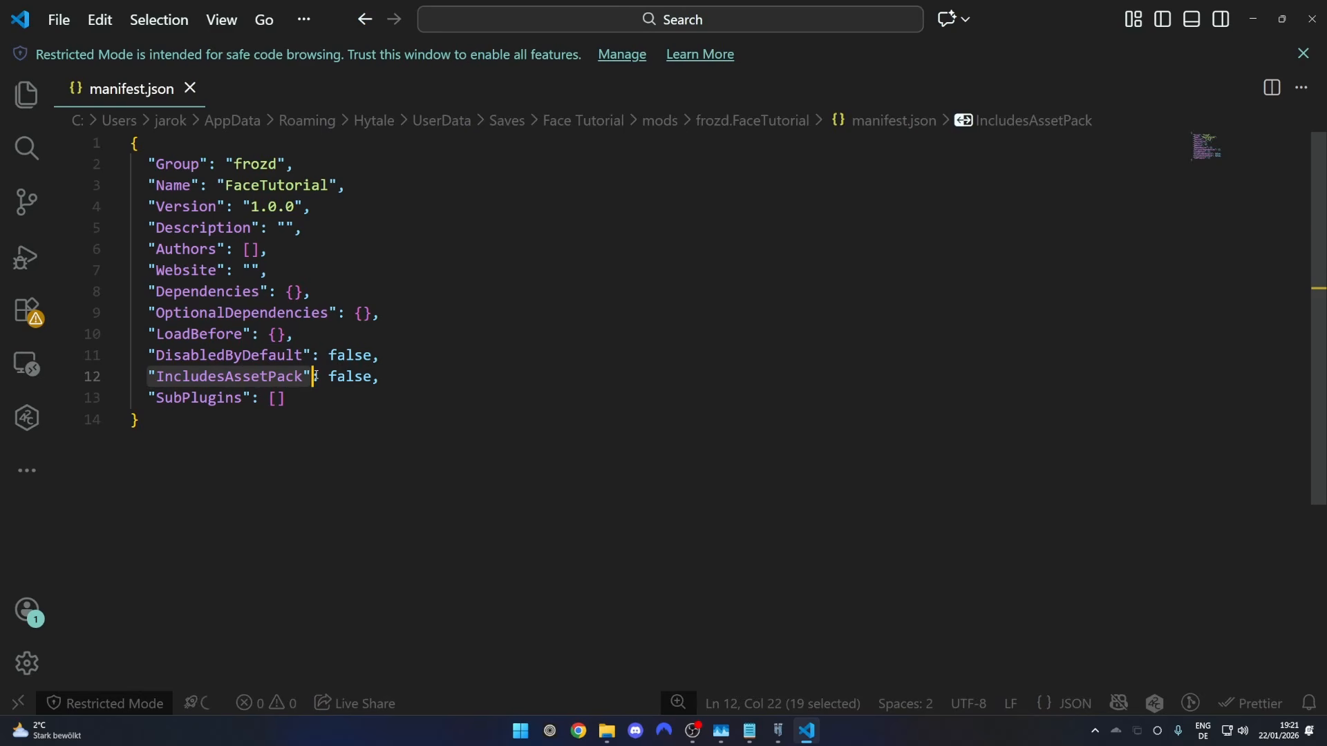
double_click(349, 377)
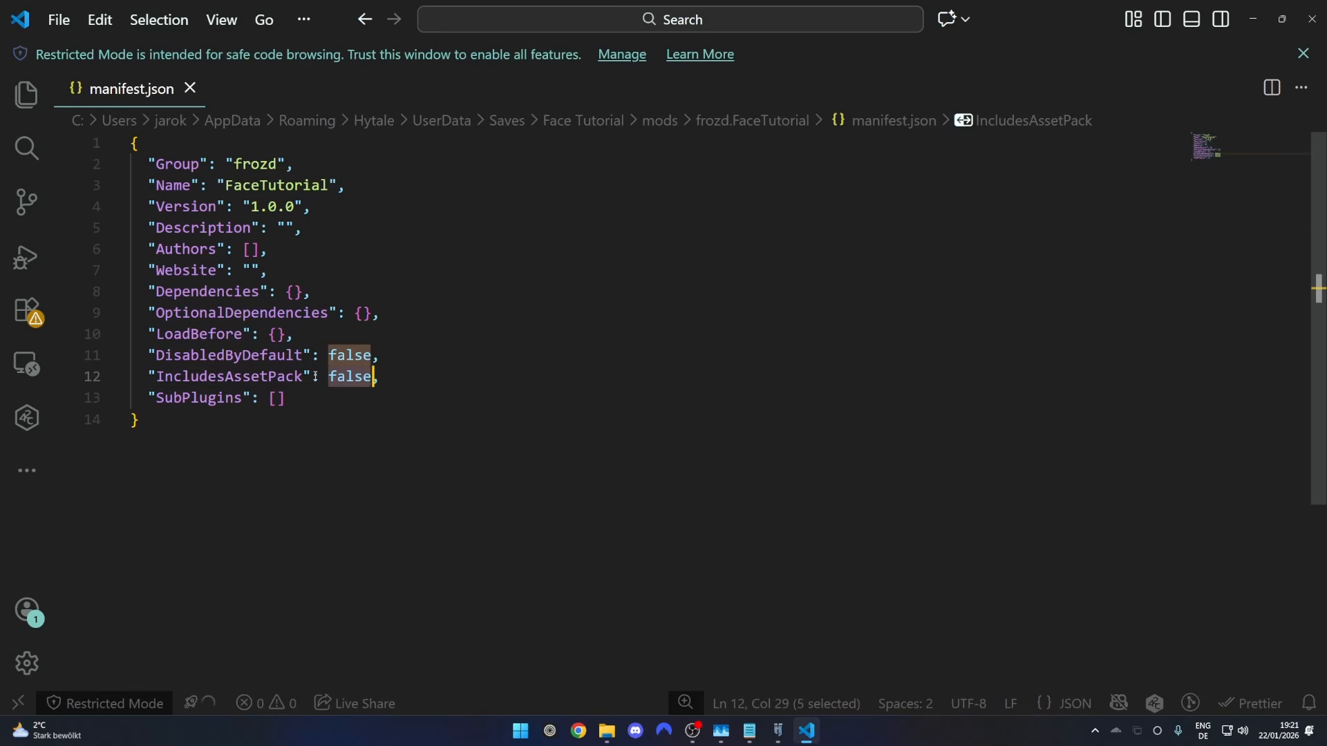
click(390, 377)
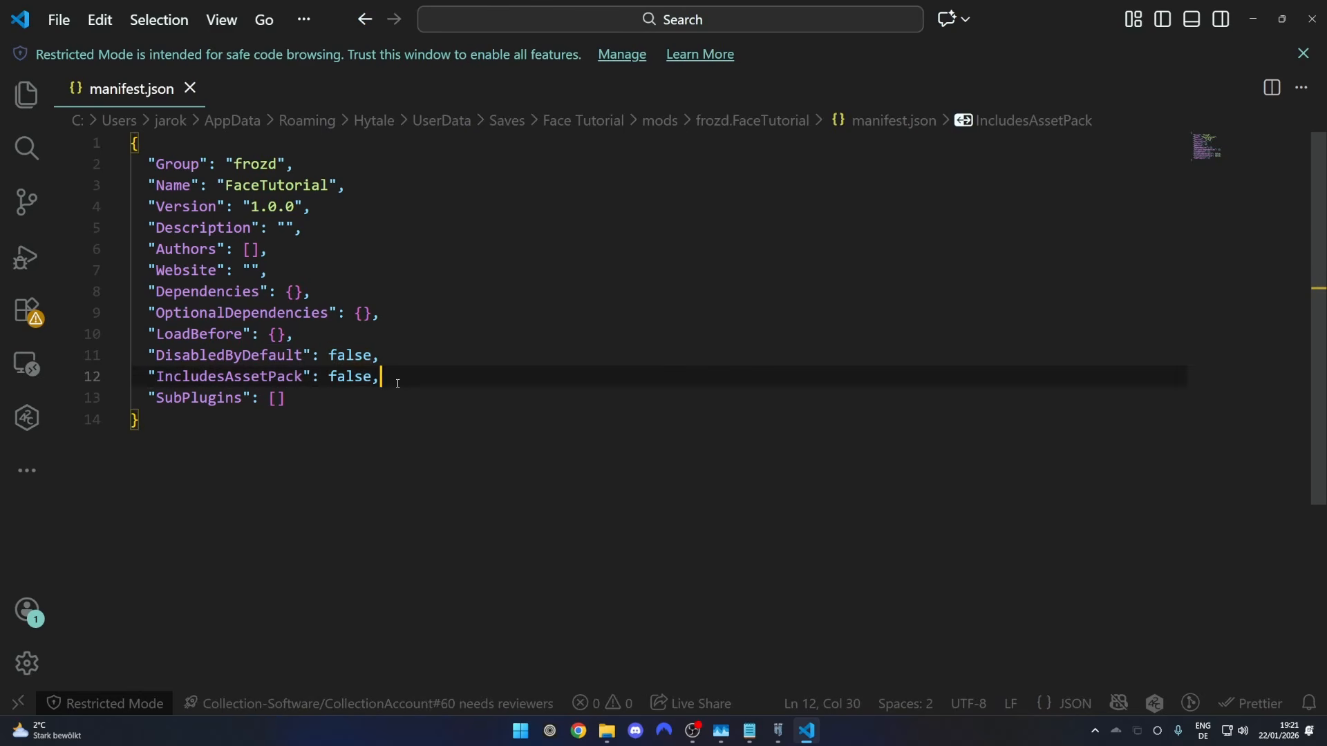
double_click(347, 376)
key(BackSpace)
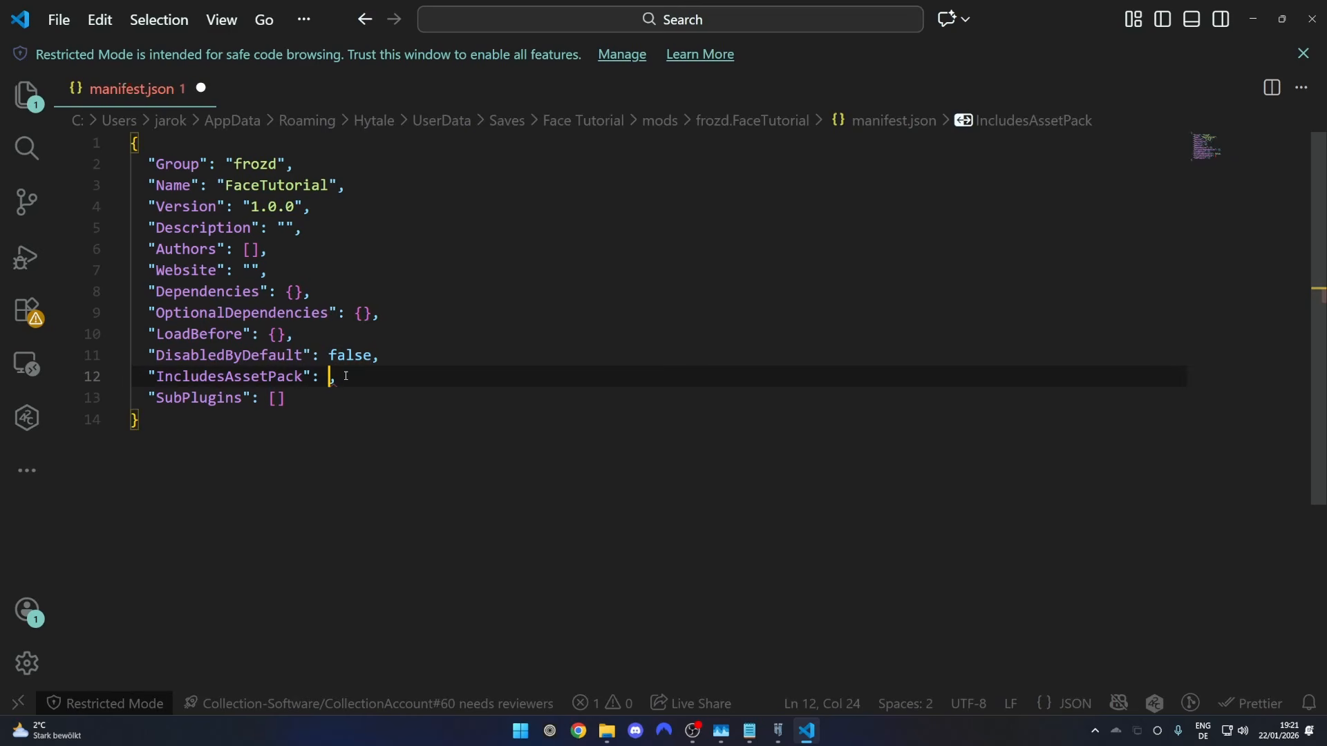
text(true)
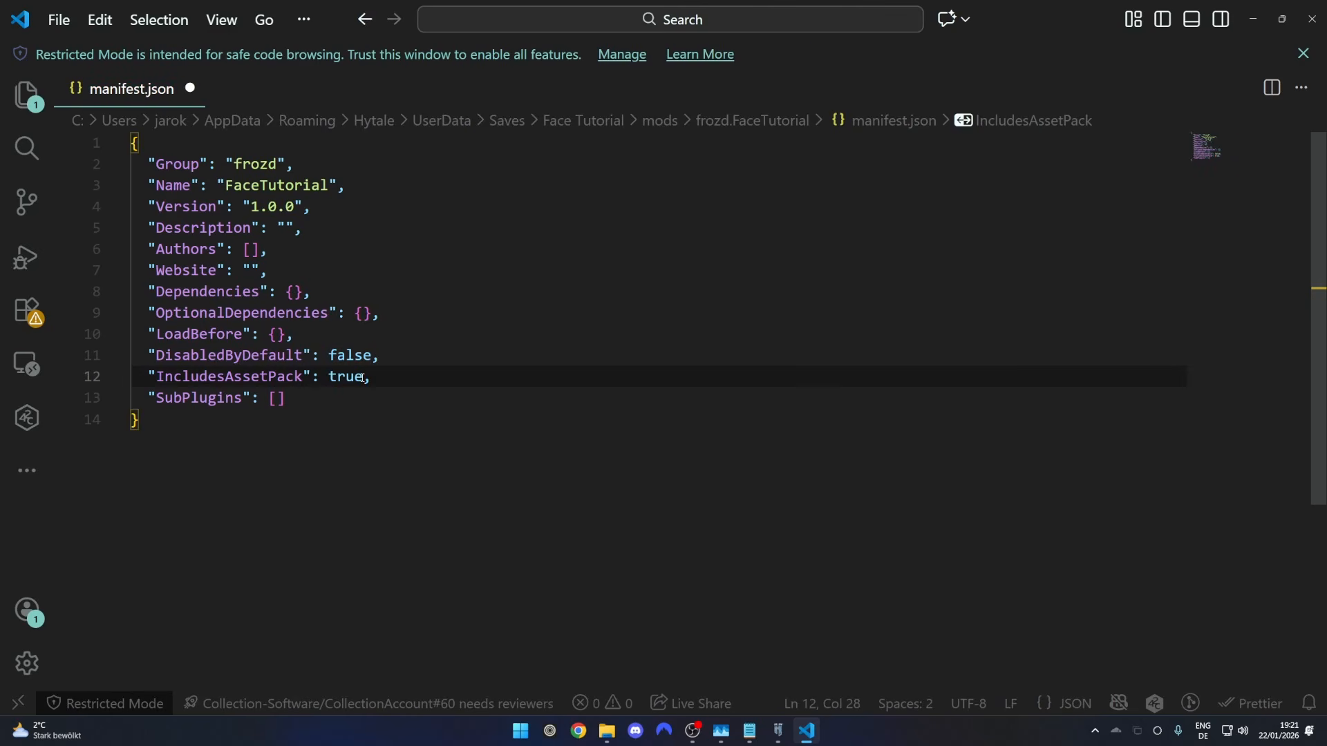
drag(364, 377, 151, 377)
click(276, 442)
key(ctrl+s)
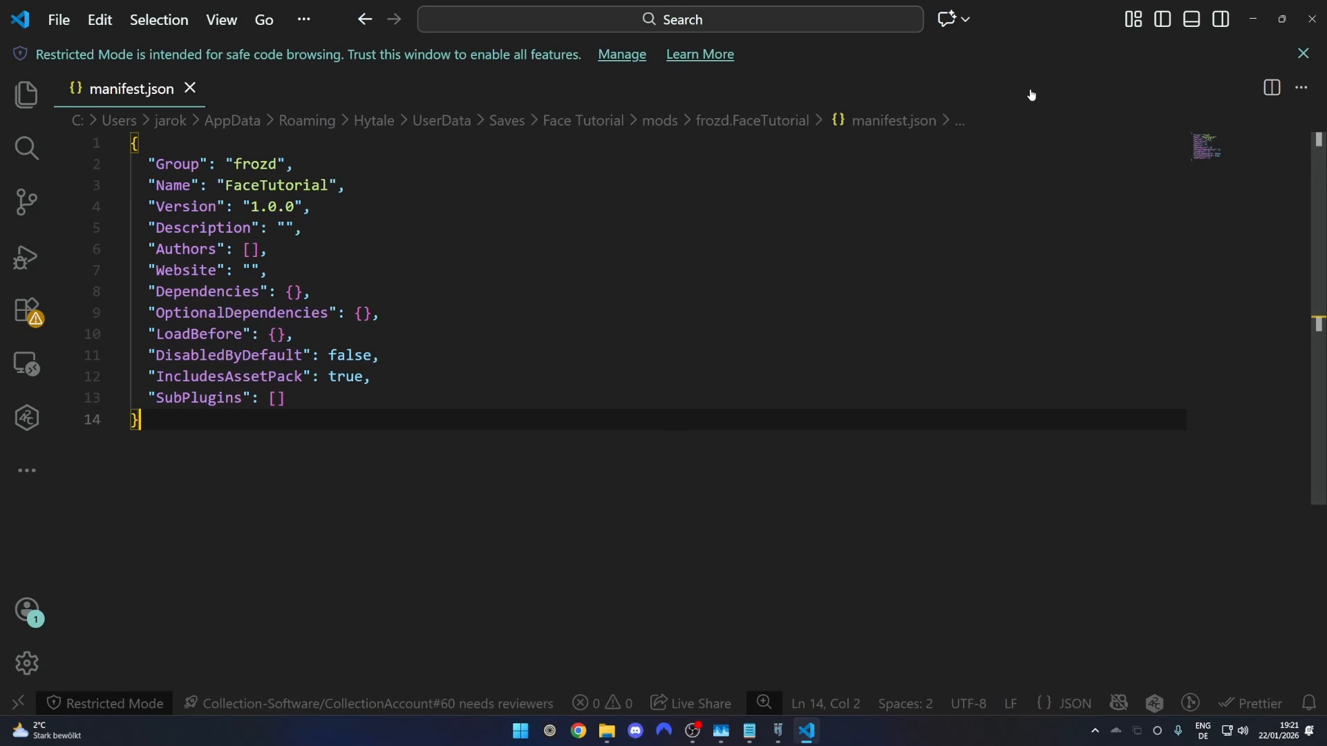
click(1312, 19)
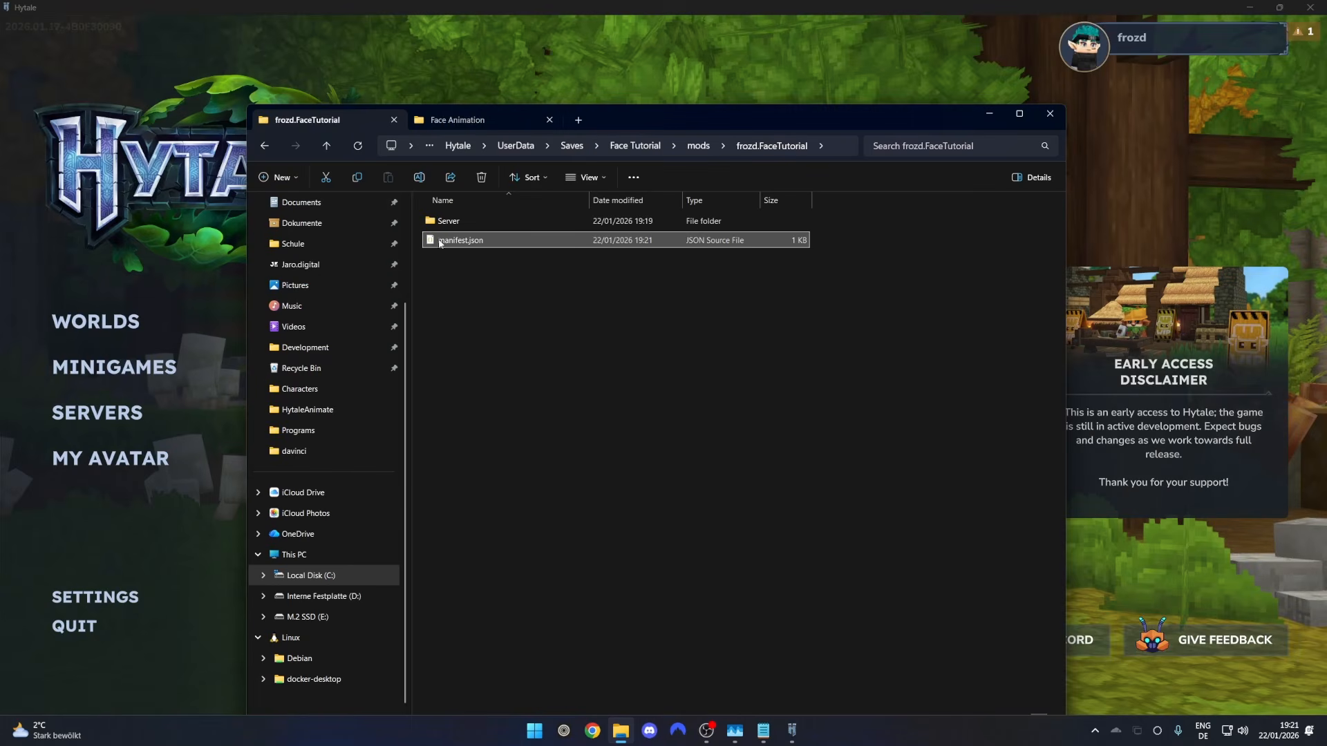
Create a folder named Common in the FaceTutorial pack folder and open it.
click(293, 179)
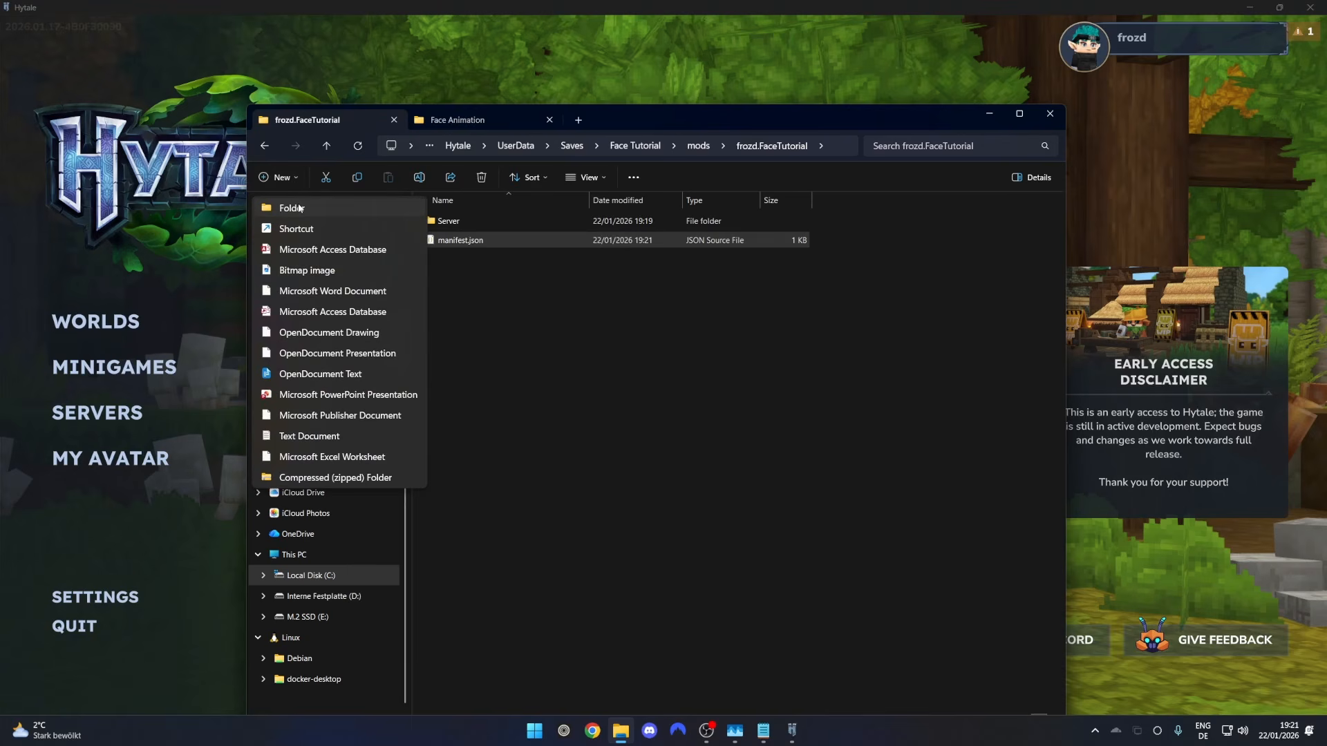
click(299, 206)
text(Common)
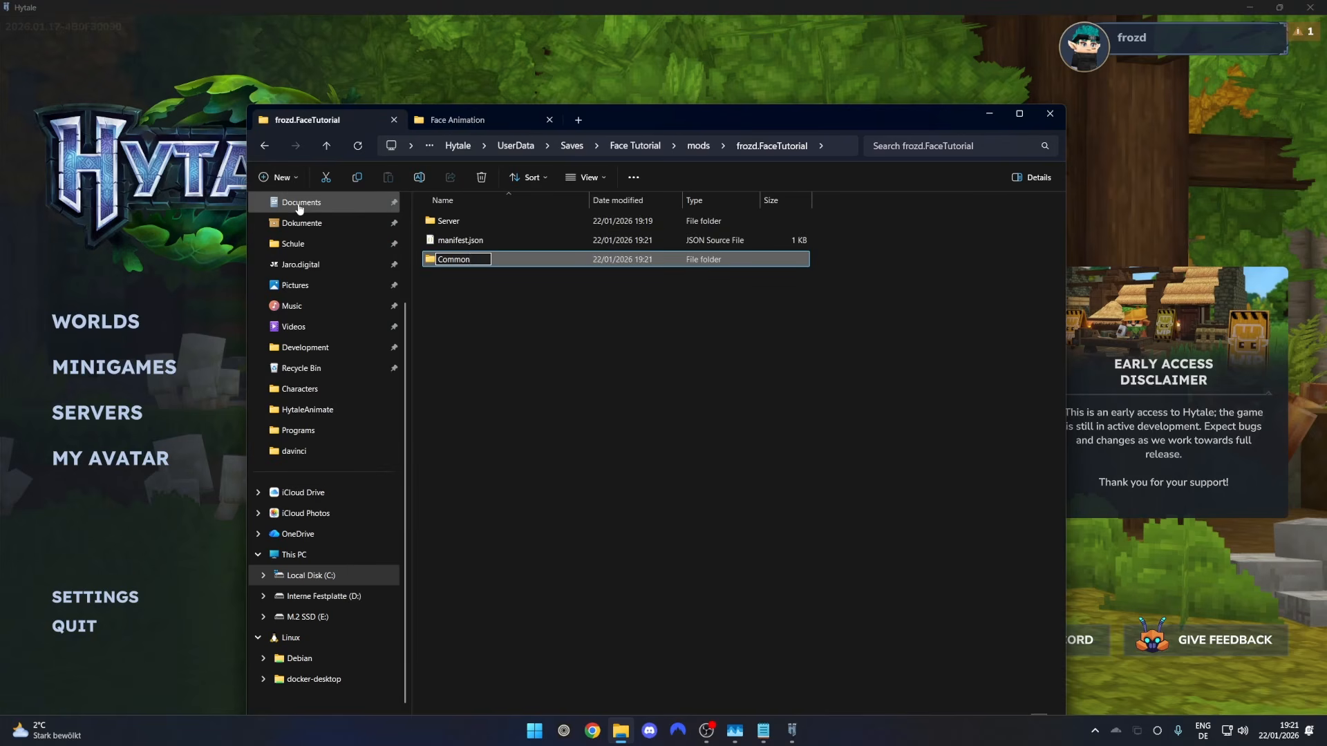
key(Return)
double_click(458, 261)
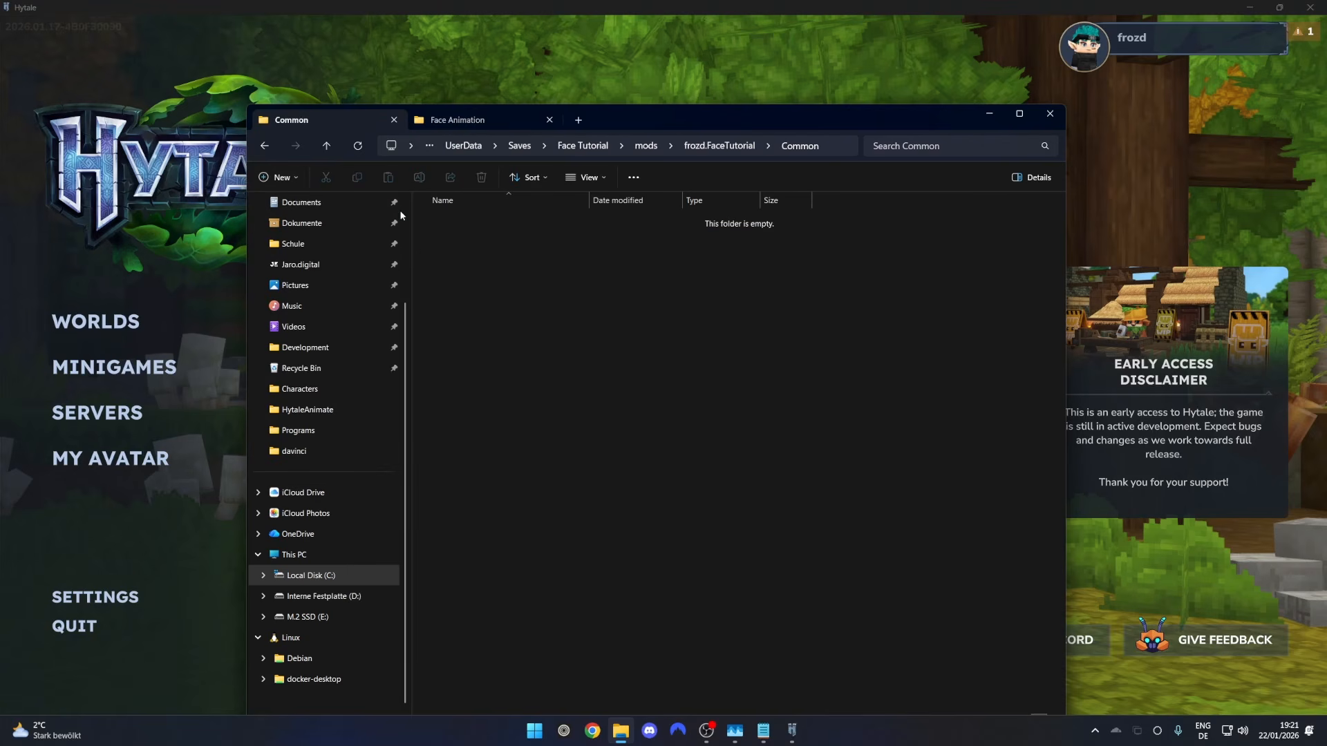
Create a folder named Characters inside Common and open it.
click(282, 178)
click(305, 202)
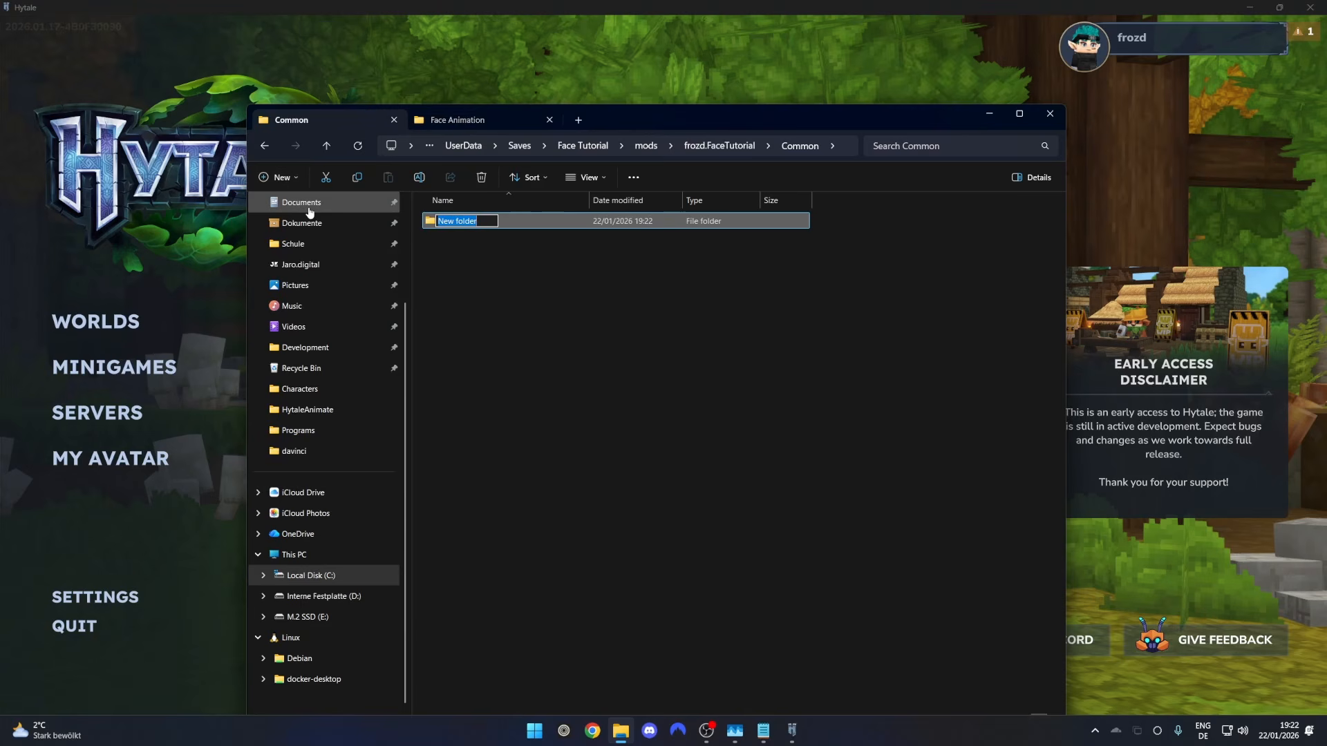
text(Characters)
key(Return)
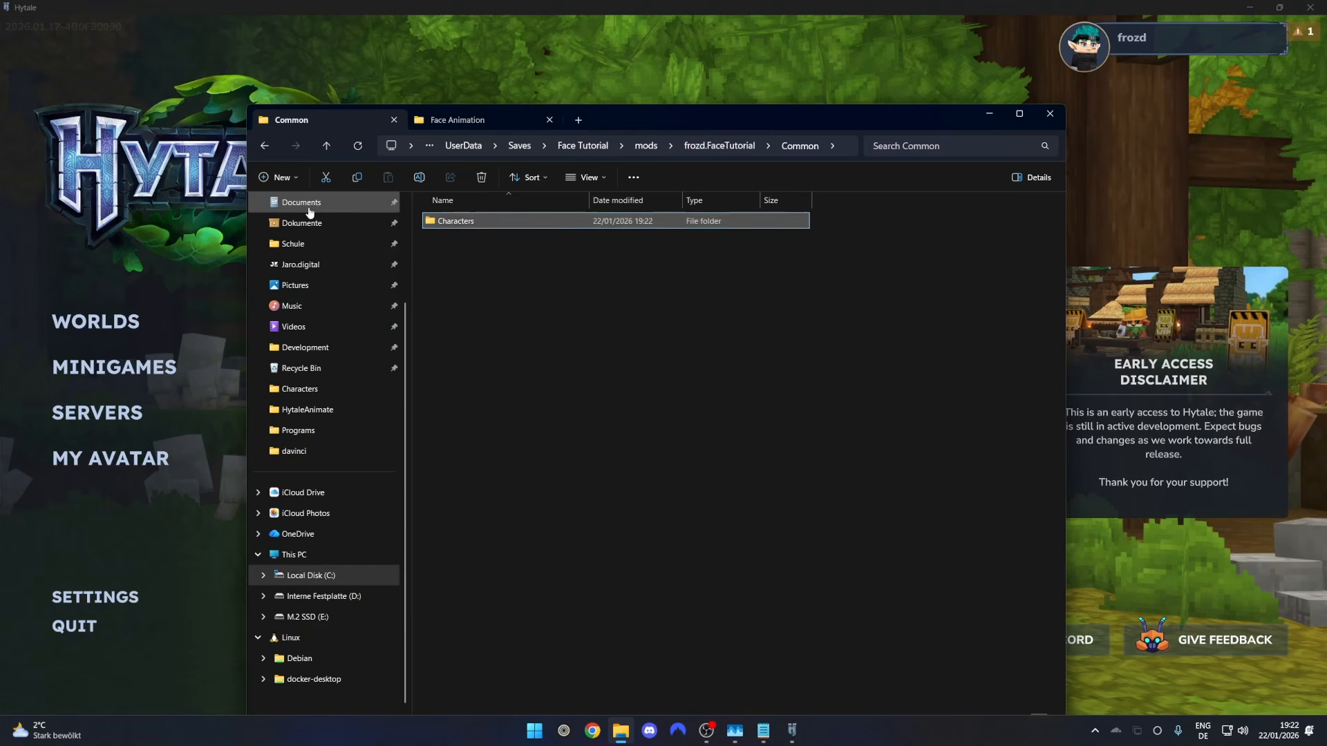
double_click(475, 227)
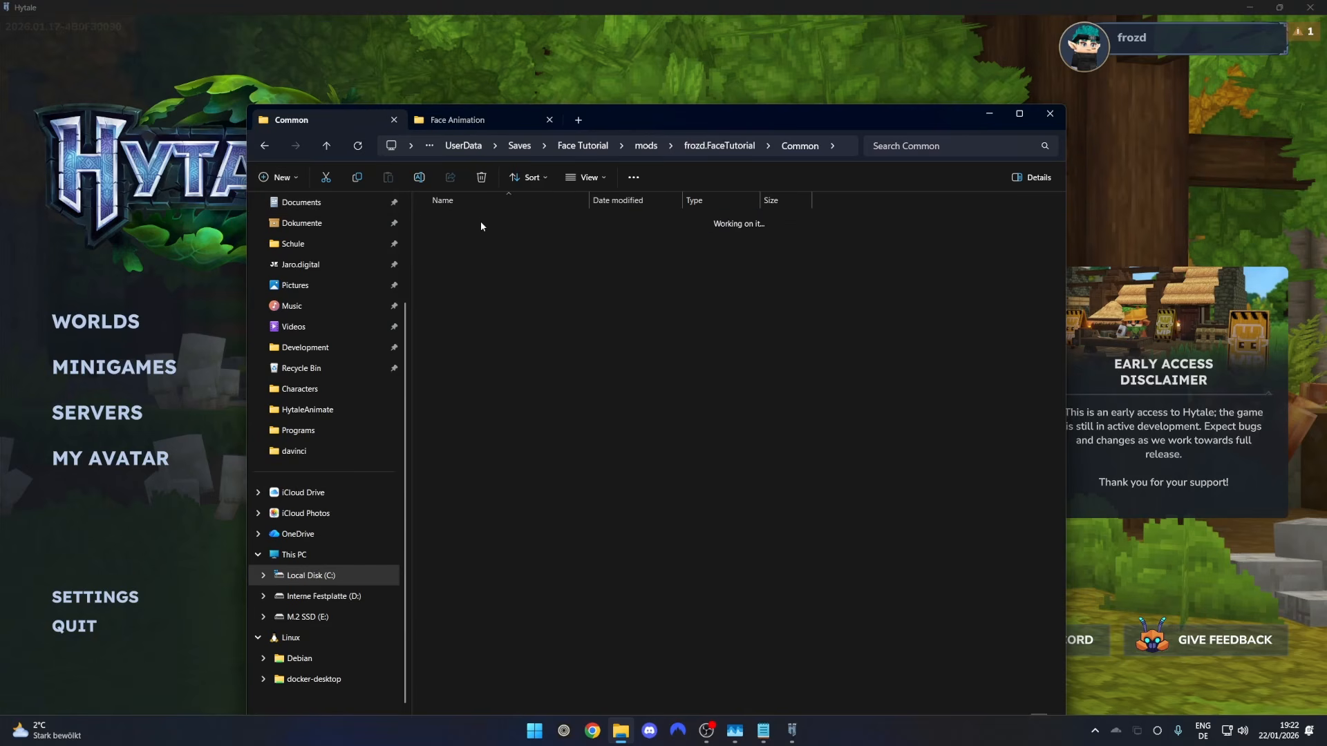
Create a folder named Animations inside Characters and open it.
click(282, 177)
click(304, 205)
text(Animations)
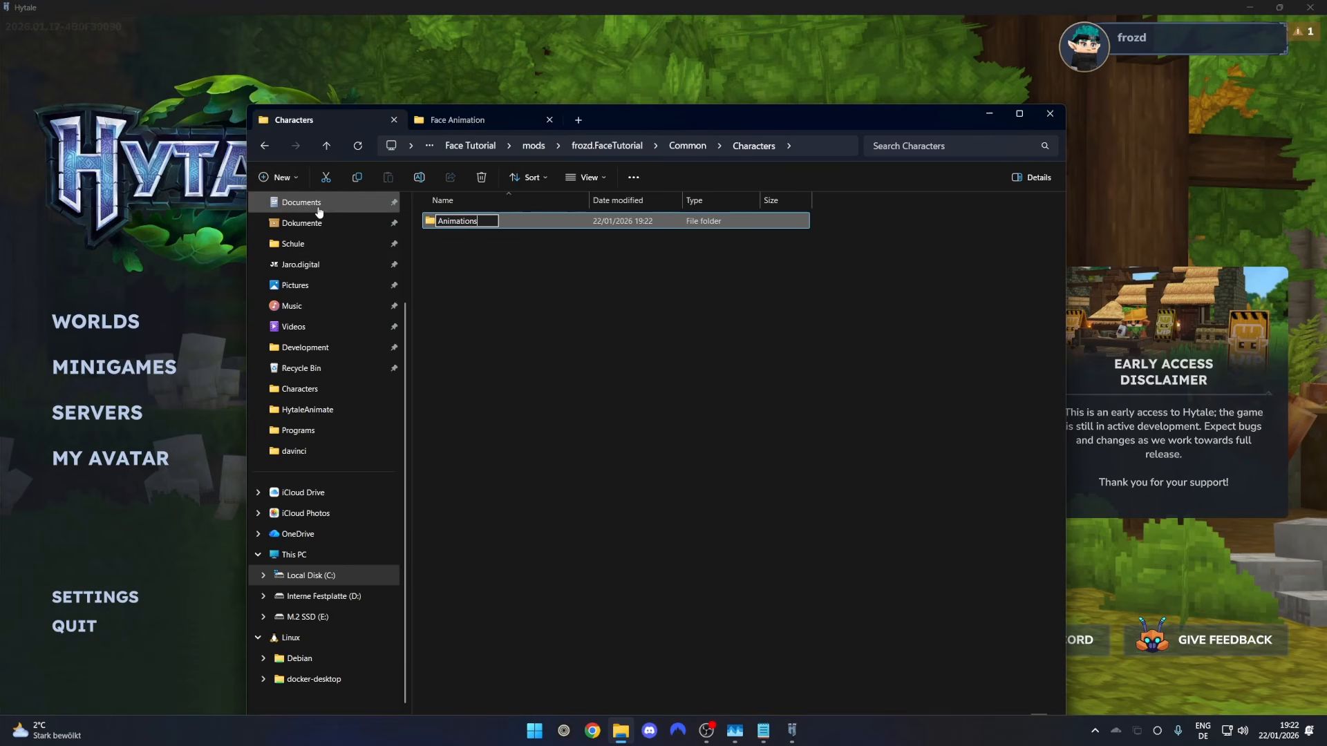
key(Return)
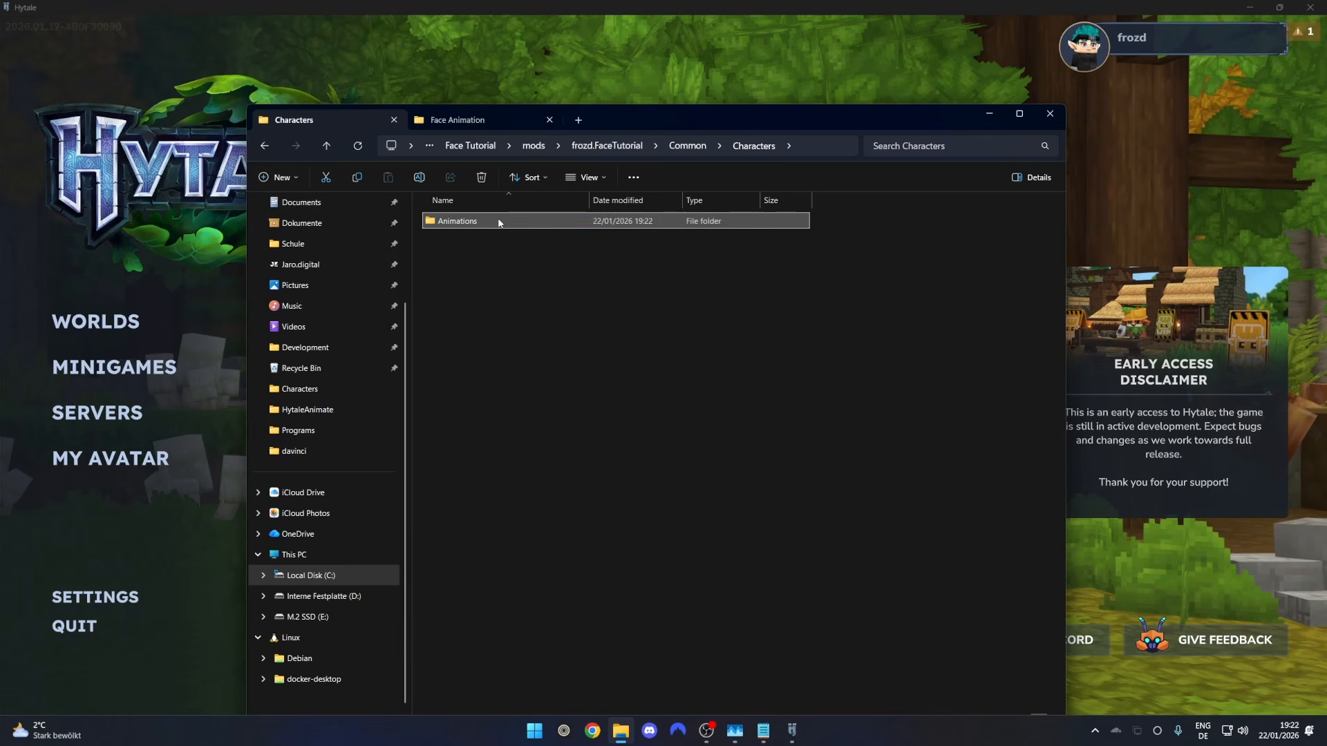
double_click(497, 222)
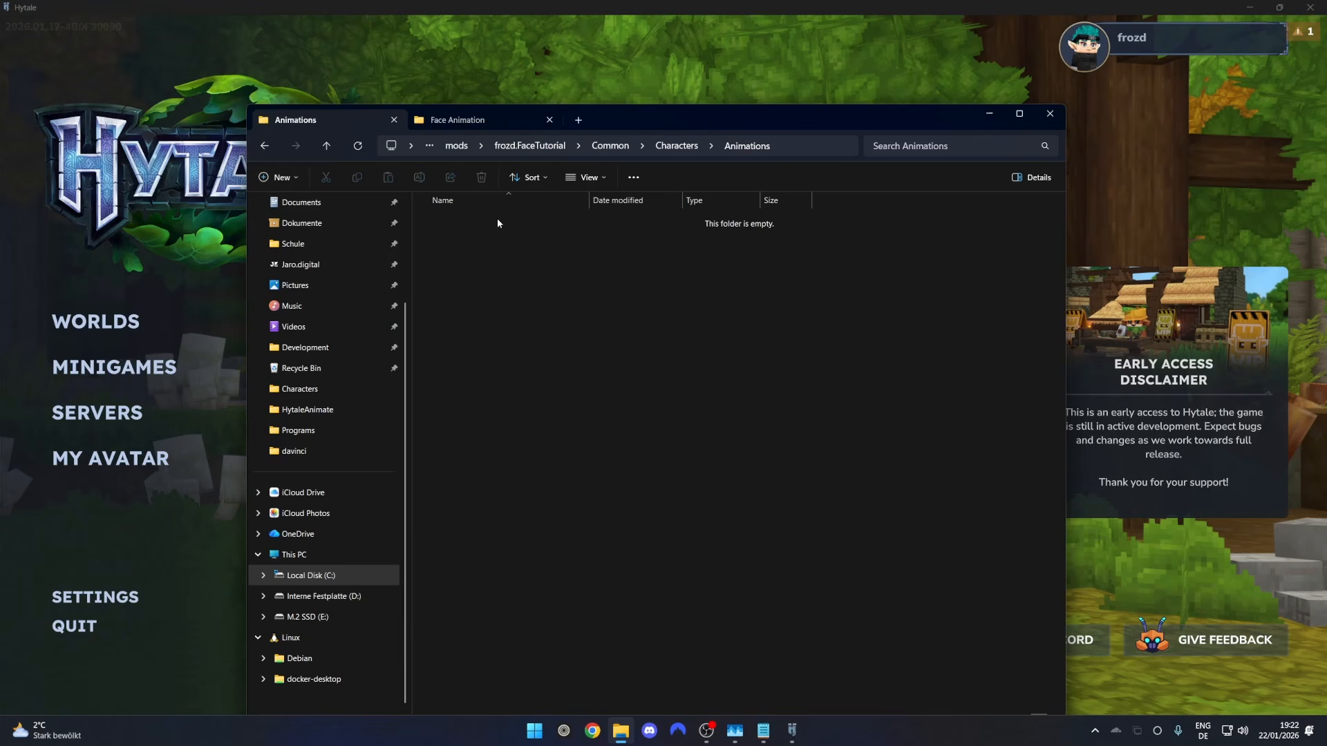
Copy tutorialFace.blockyanim from the Face Animation folder into the pack's Common/Characters/Animations folder.
click(459, 123)
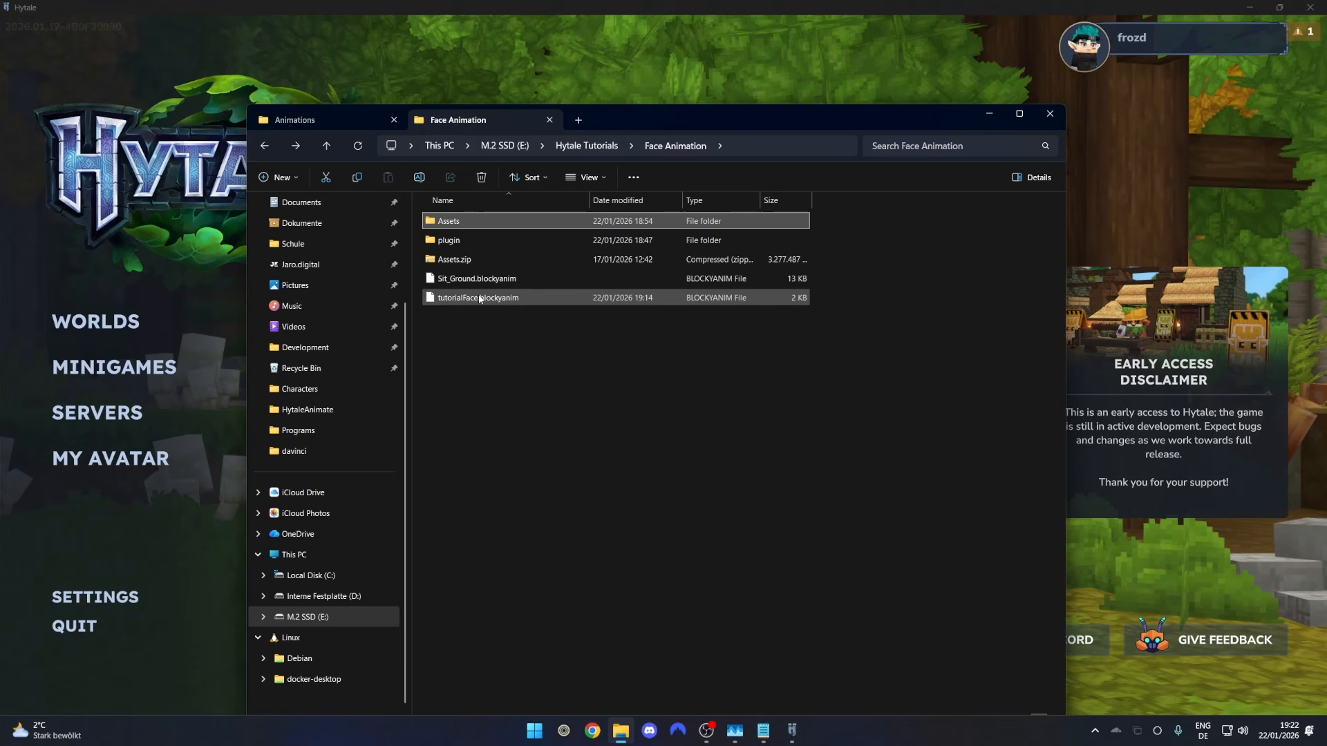
click(592, 300)
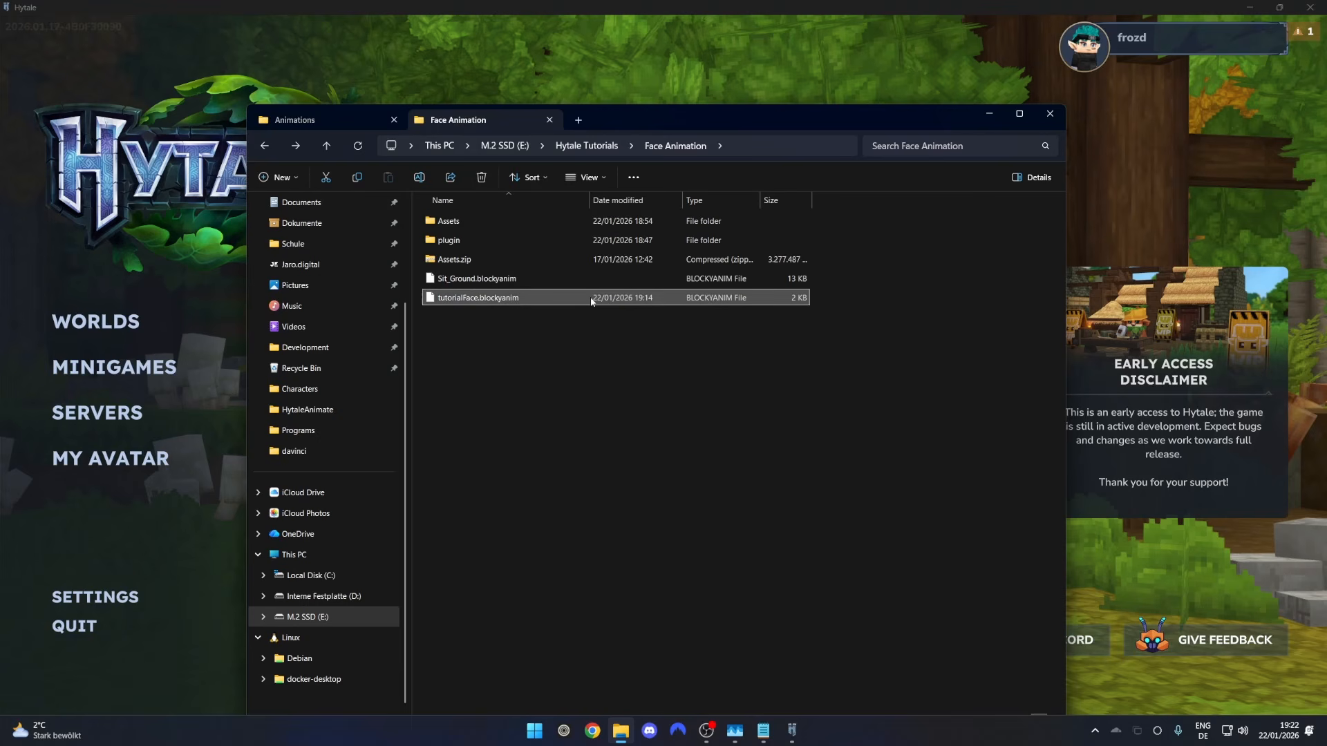
right_click(489, 301)
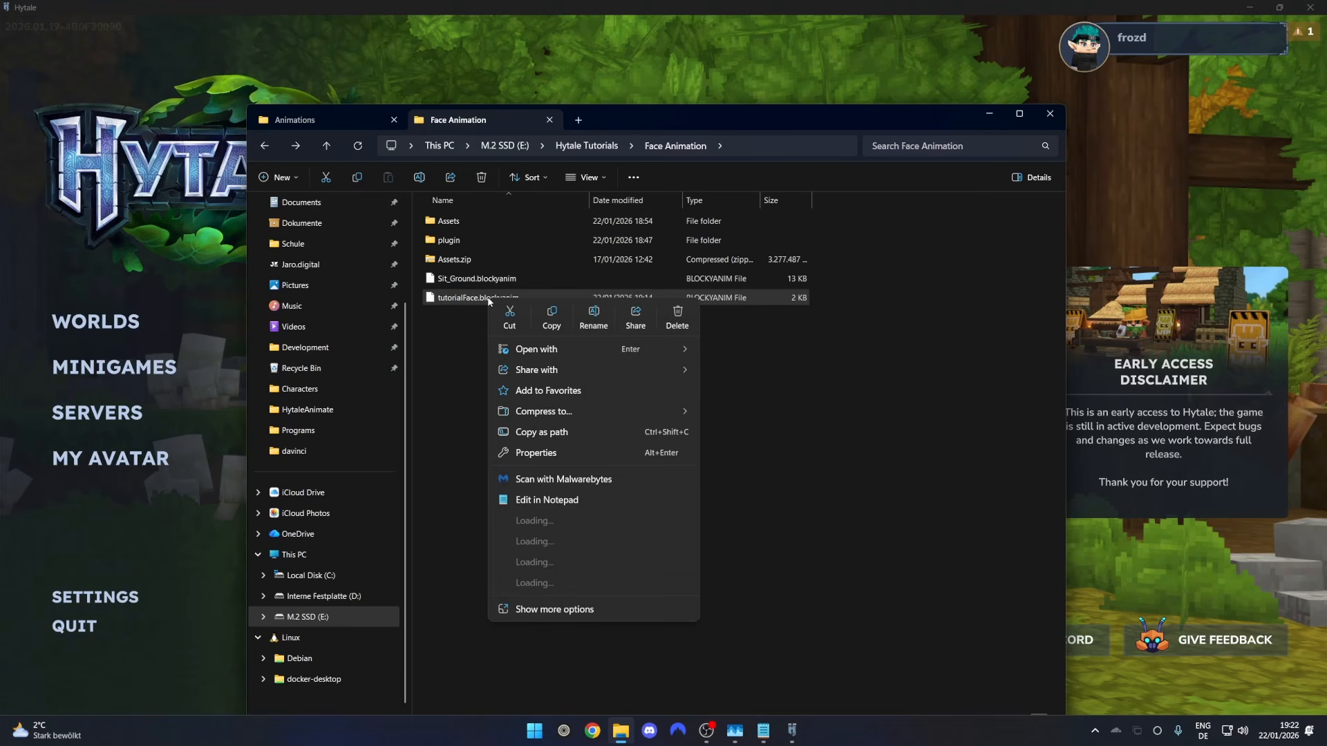
click(554, 308)
click(337, 117)
click(339, 120)
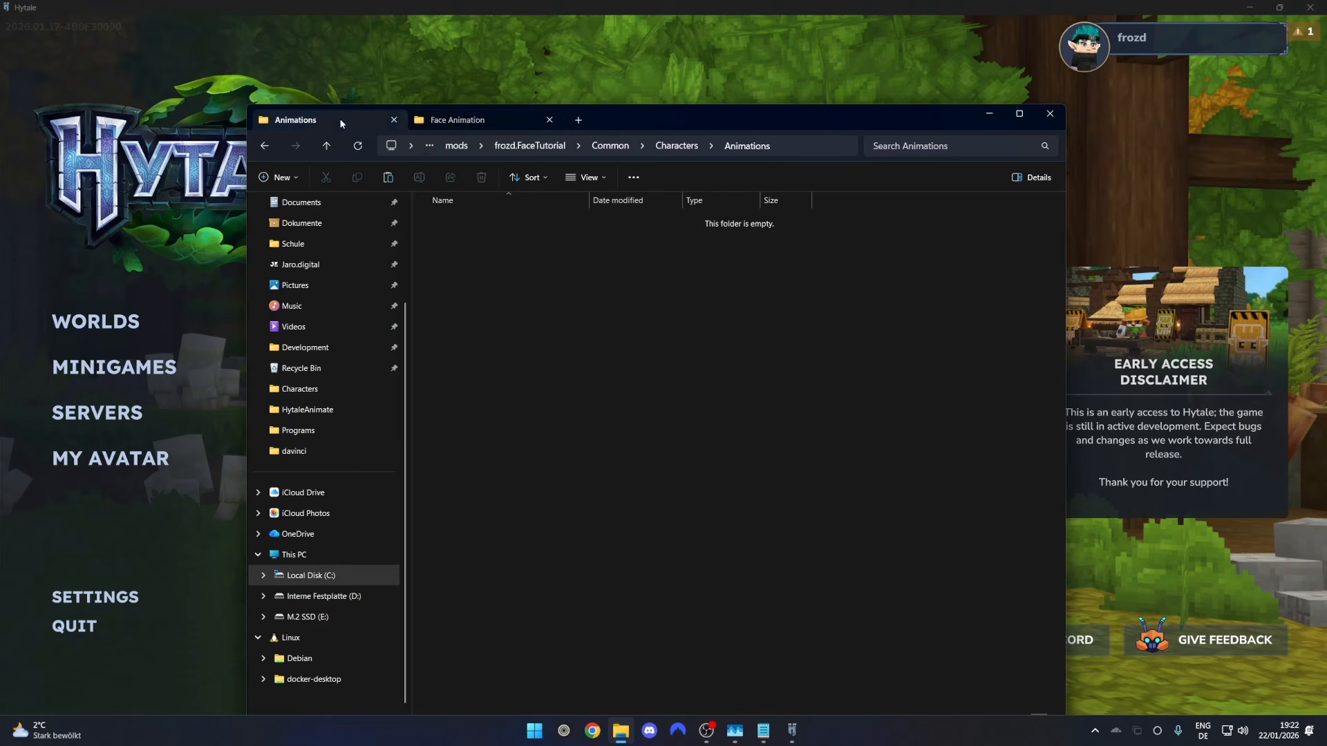
right_click(476, 244)
click(497, 259)
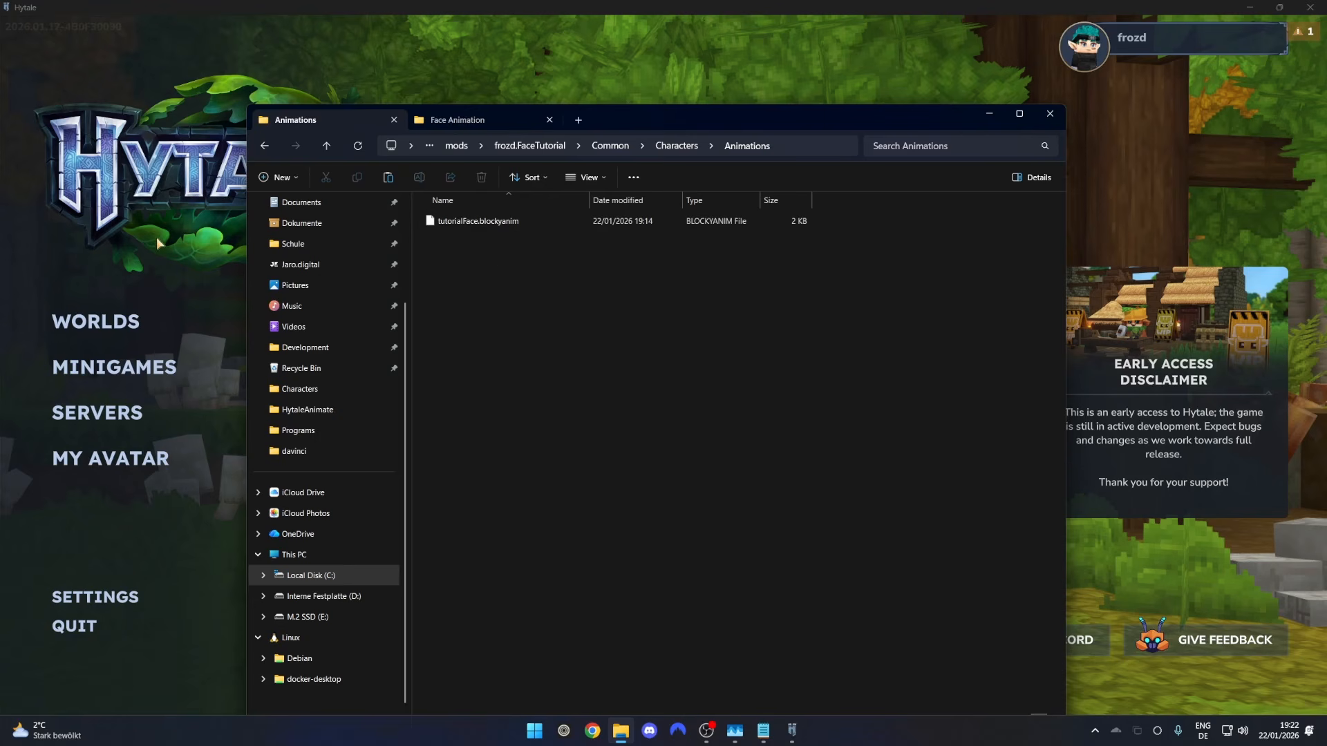
Switch to Hytale and load the existing saved world.
click(148, 271)
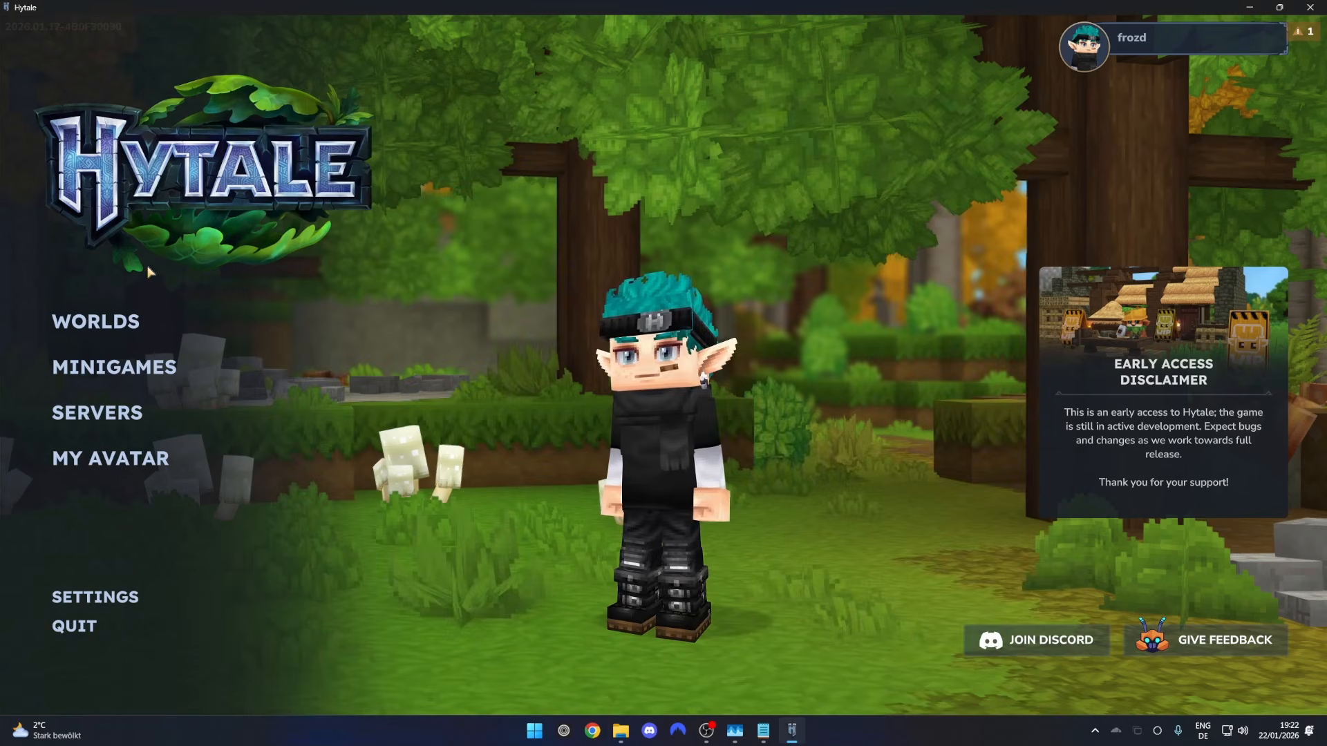
click(119, 320)
double_click(218, 285)
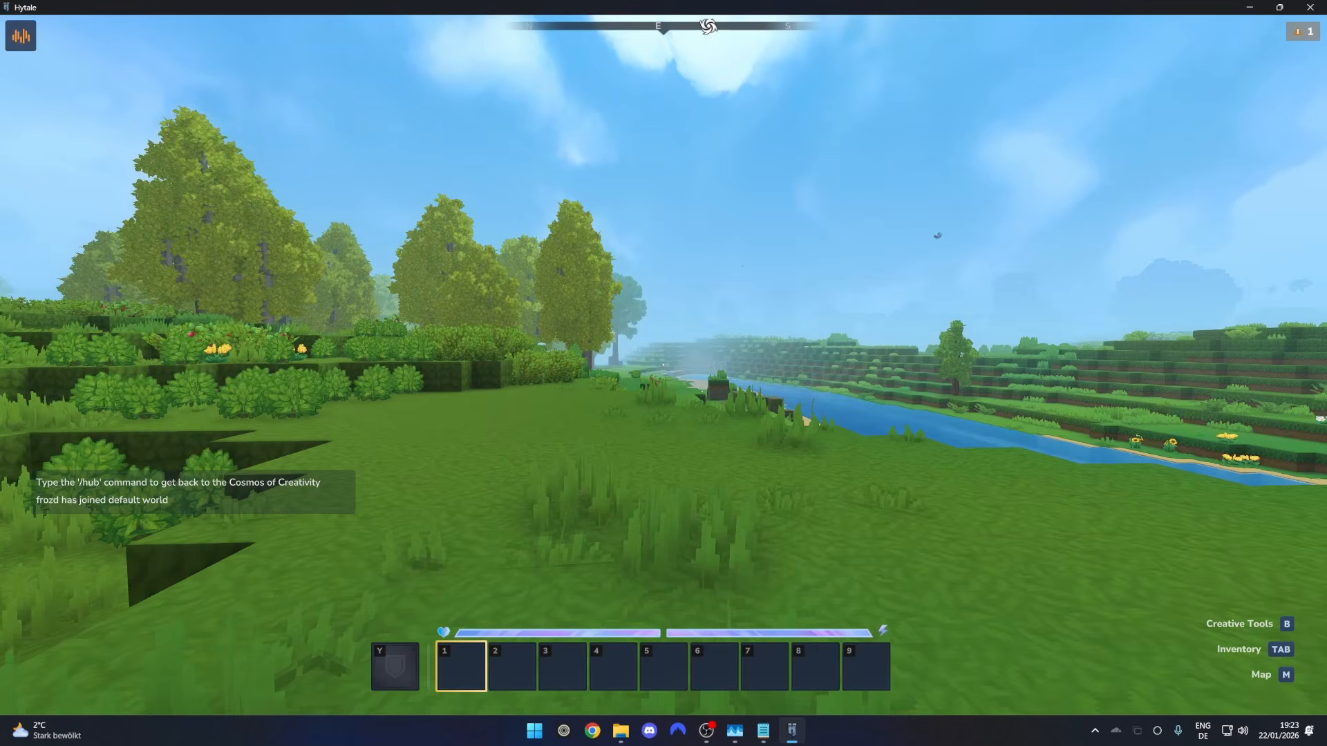
Open the Asset Editor on the FaceTutorial pack and expand Characters/Animations in its Common assets.
key(b)
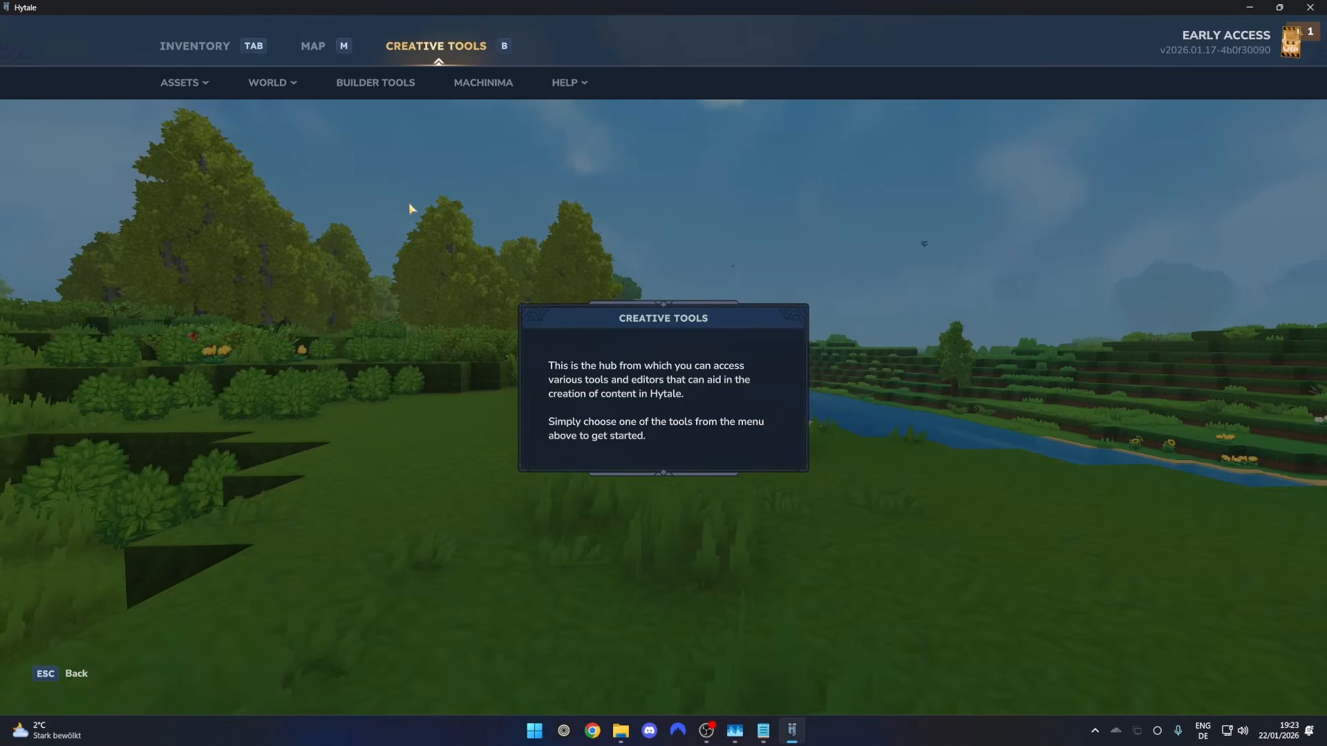
click(184, 82)
click(196, 109)
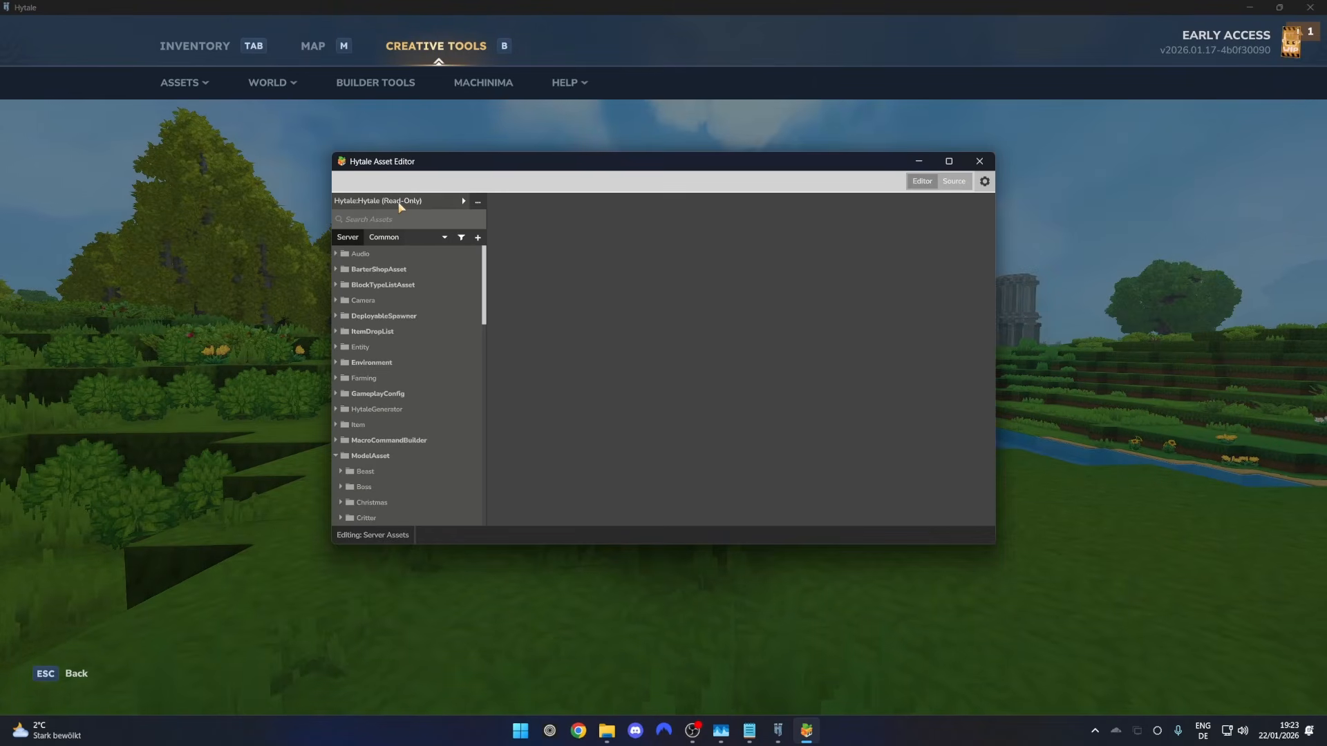
click(399, 201)
click(391, 236)
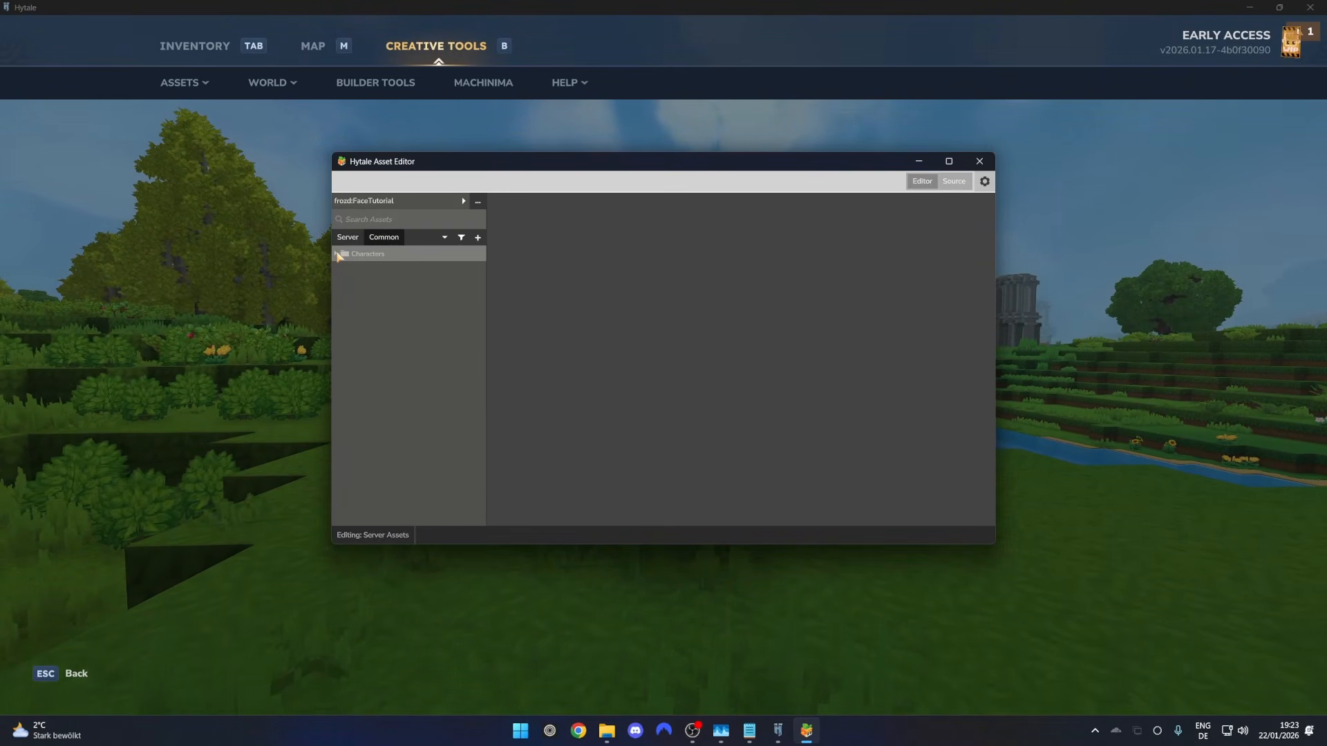
click(348, 253)
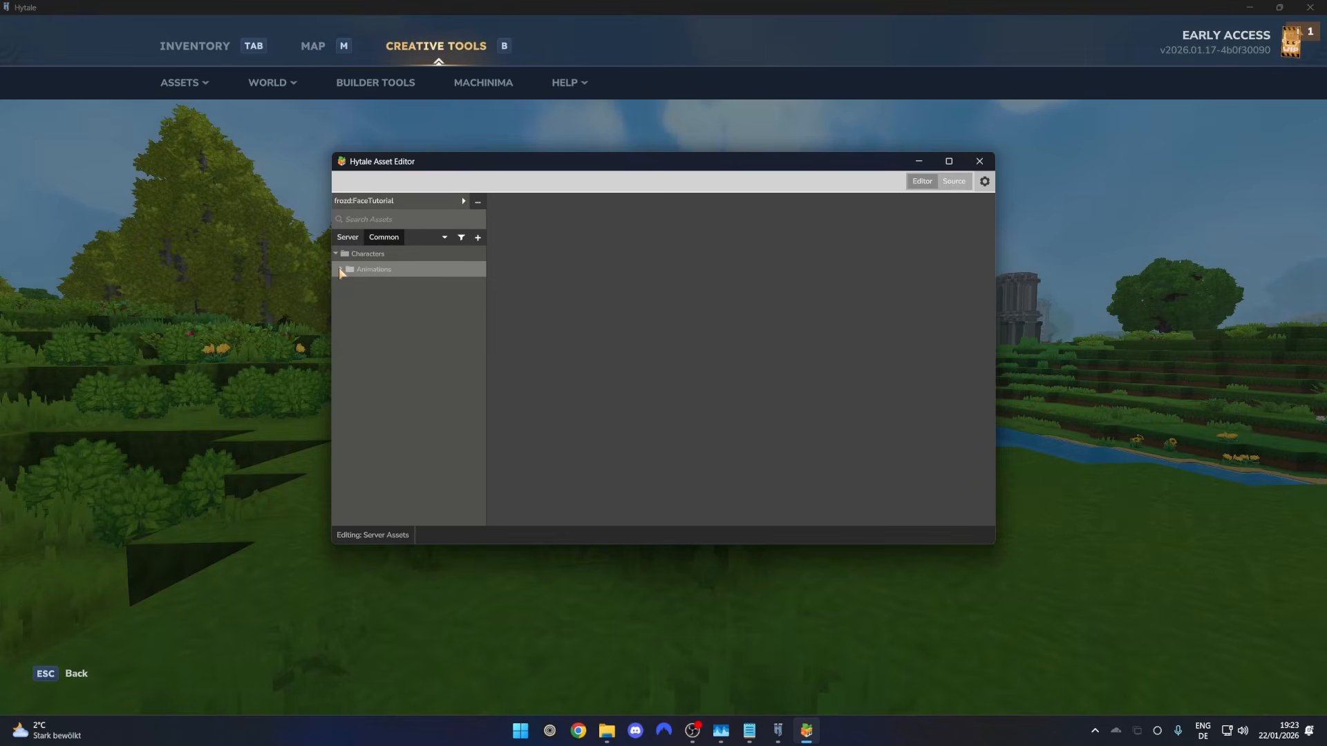
click(347, 269)
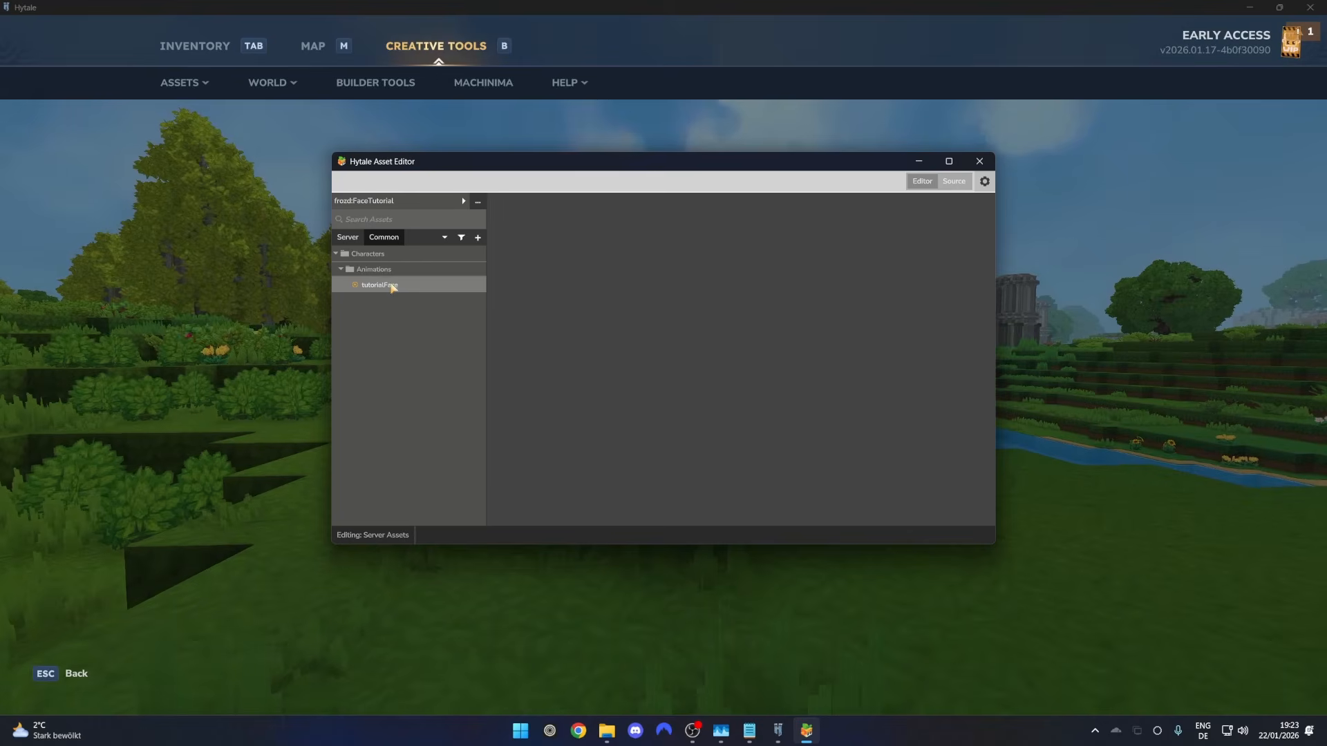
Open the TutorialHuman model from the Server assets and add an animation set with the key FaceTutorial.
click(354, 237)
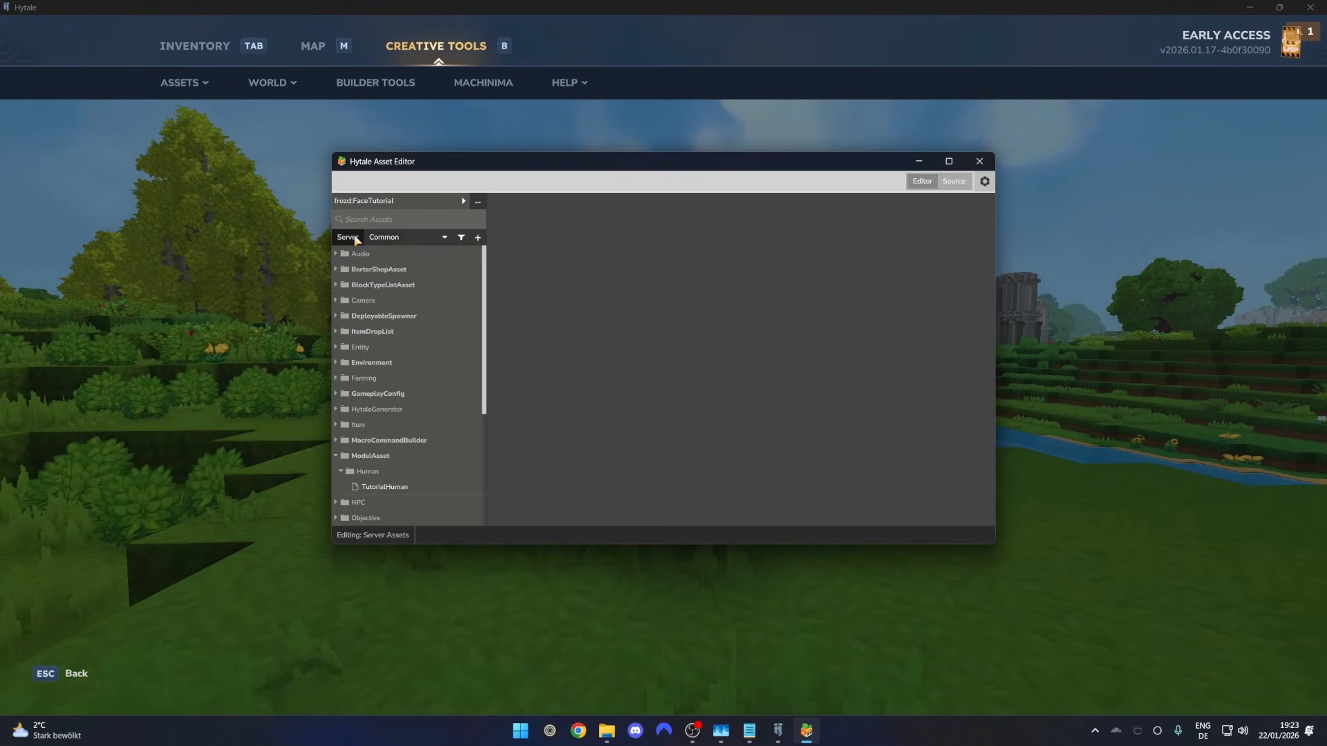
click(372, 488)
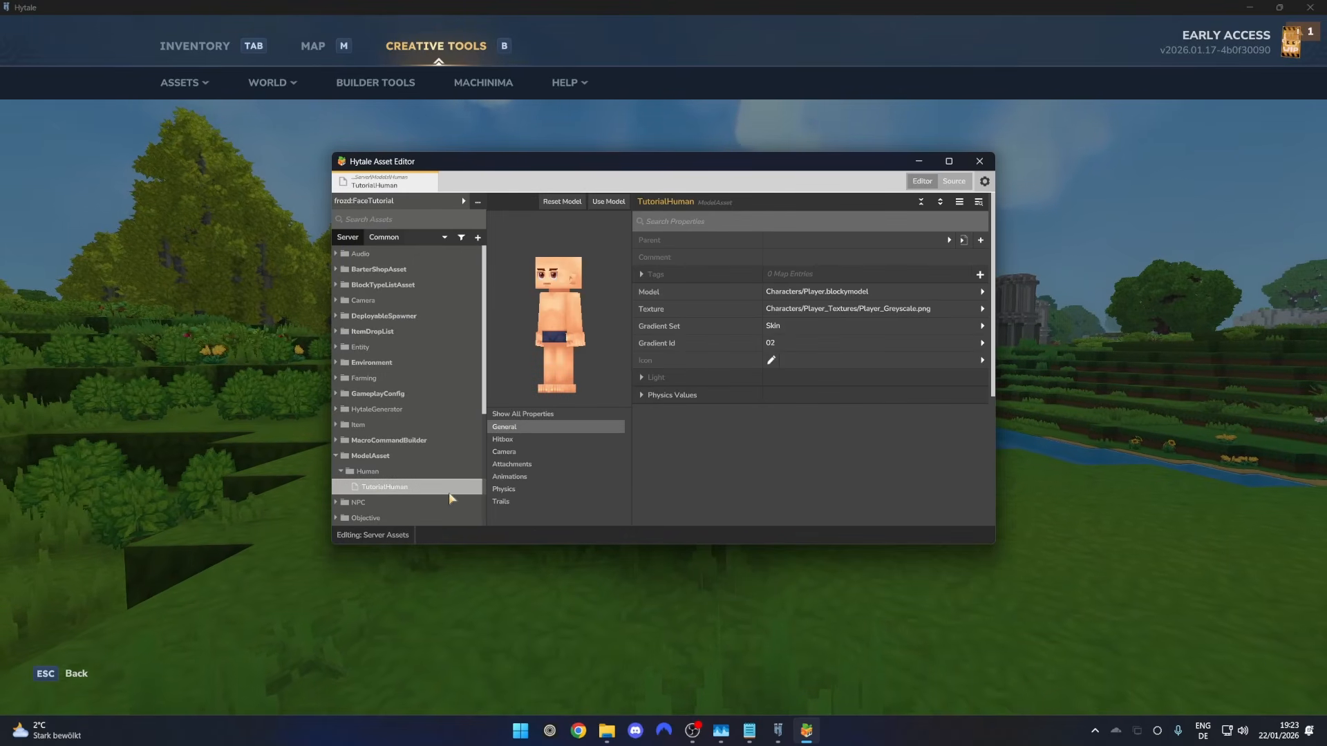
click(524, 477)
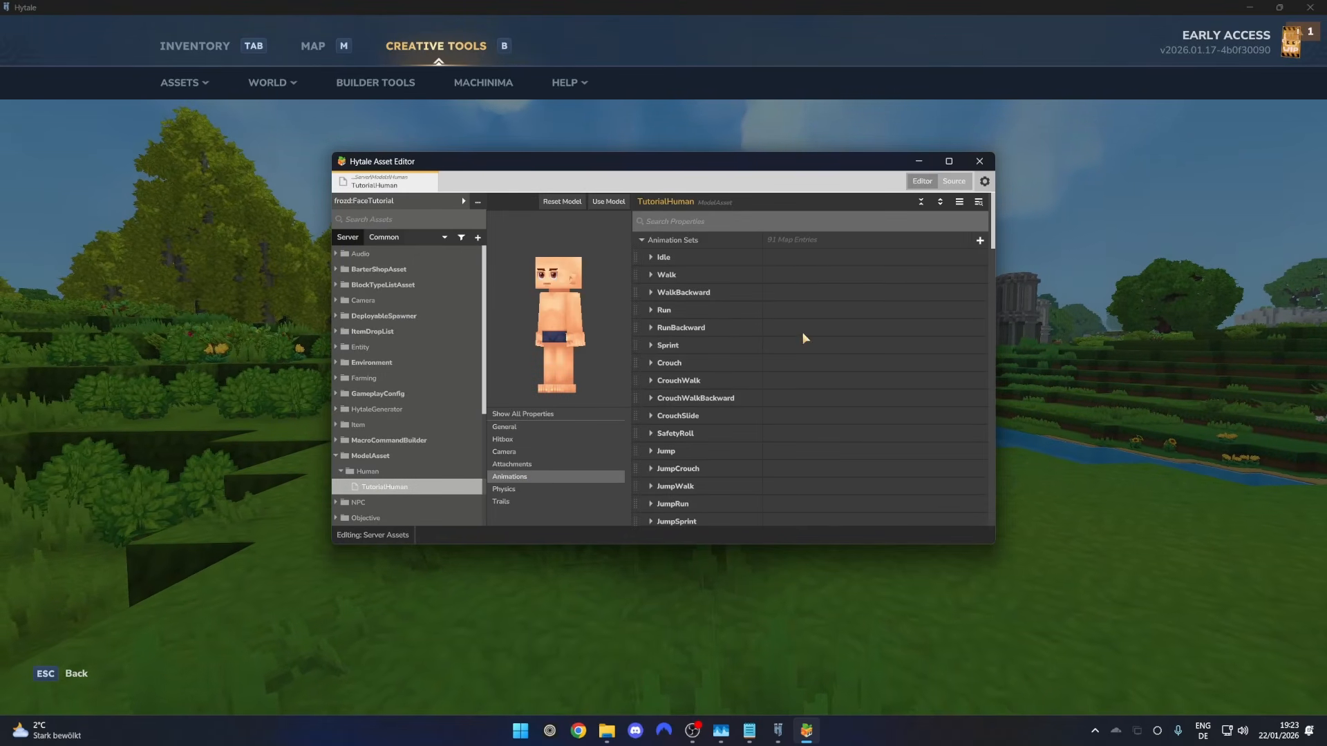
click(980, 240)
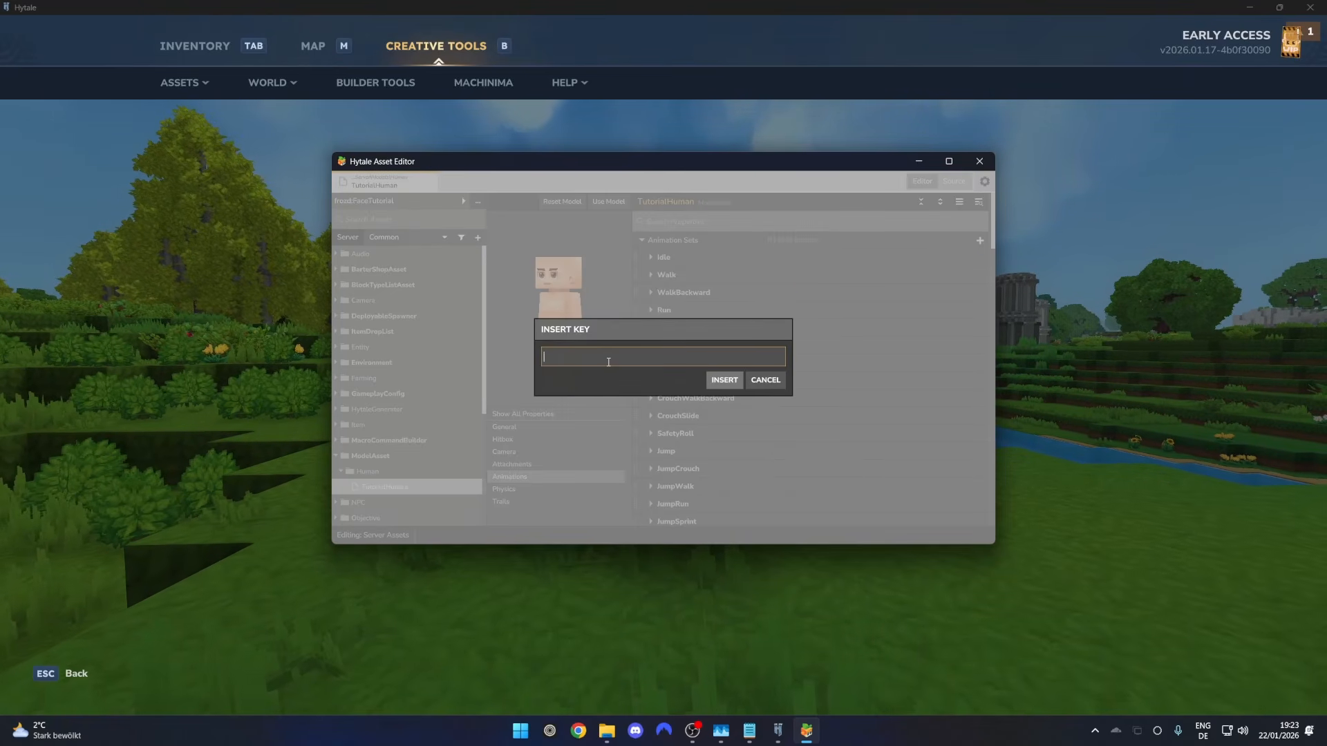
text(FaceT)
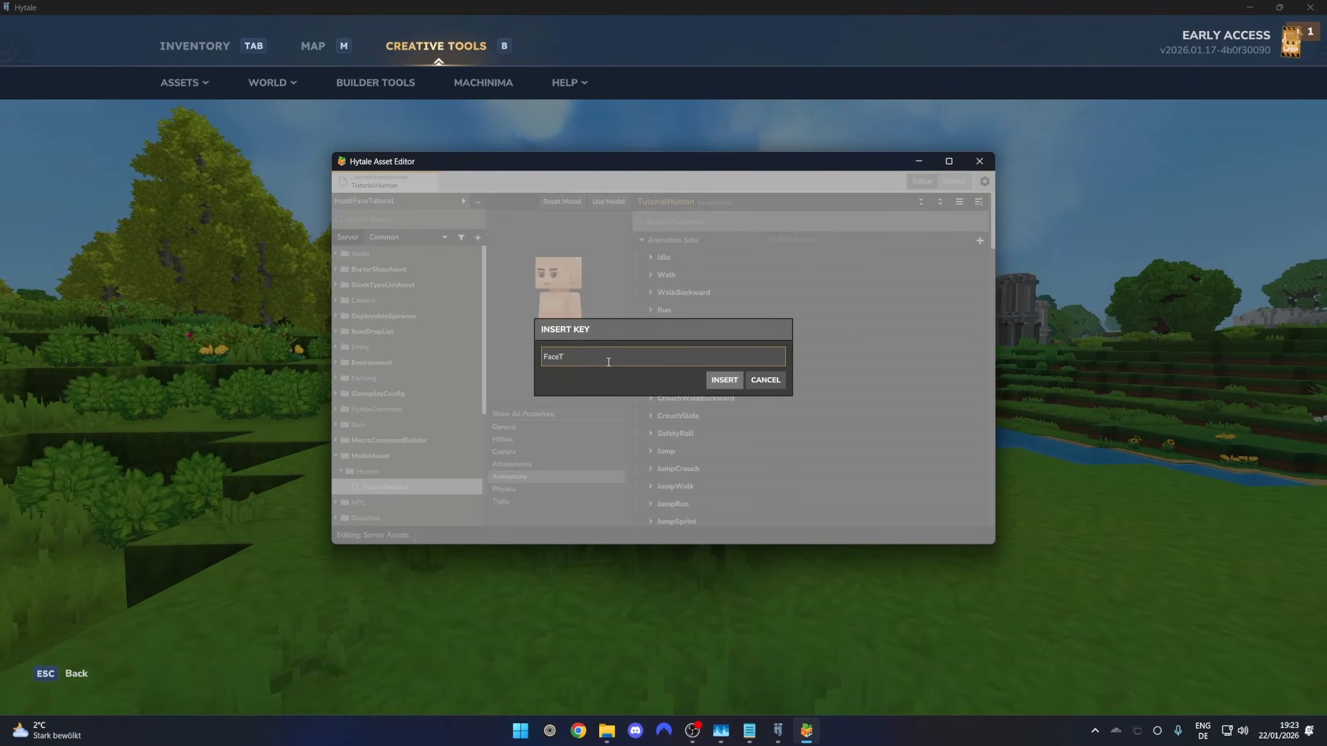
text(utorial)
click(722, 379)
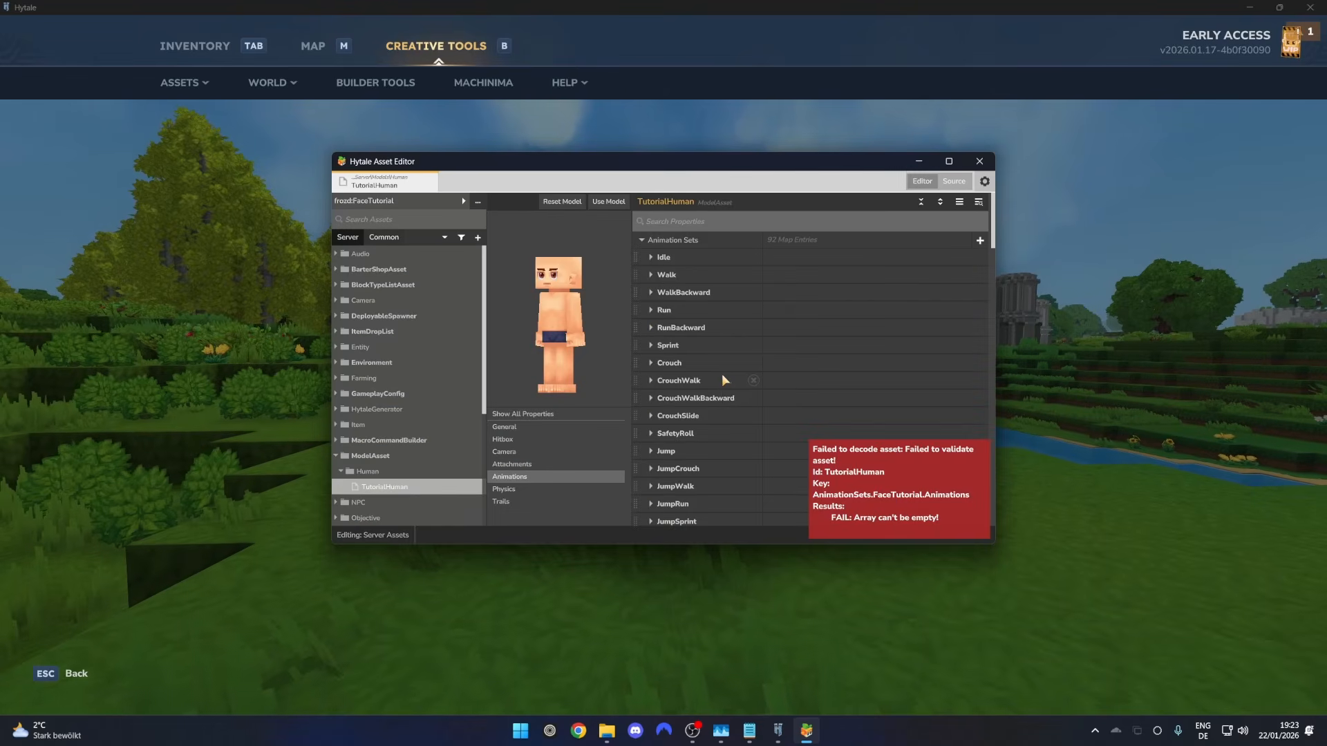
Add an entry to the FaceTutorial set's Animations list and expand it.
scroll(678, 449, down, 15)
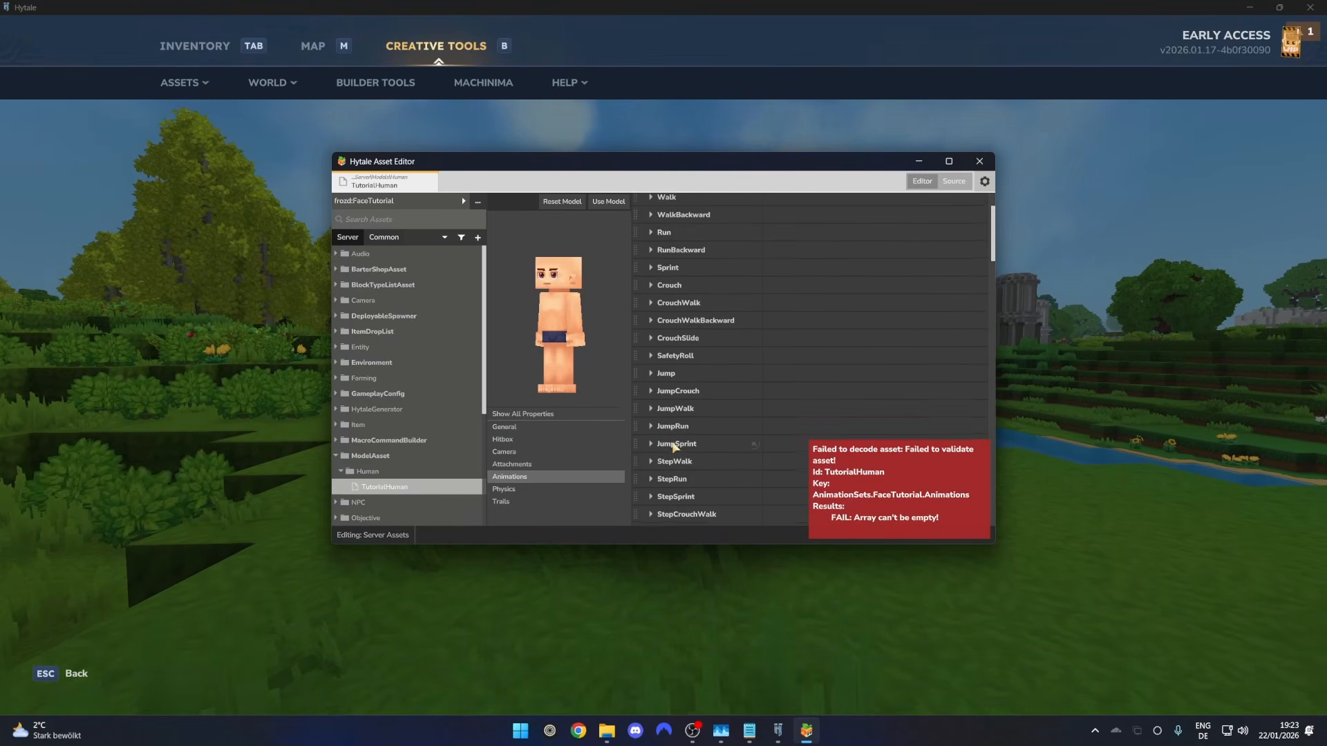
scroll(670, 459, down, 10)
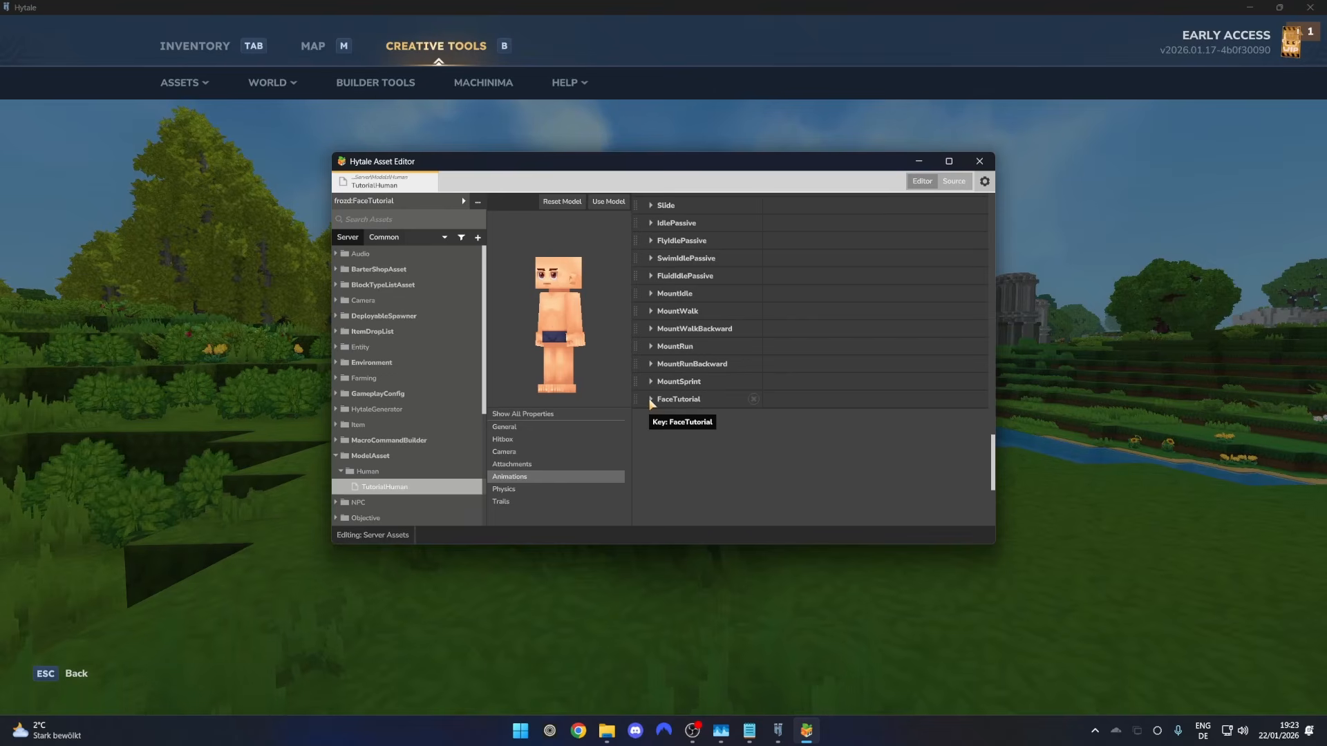
click(651, 400)
click(661, 416)
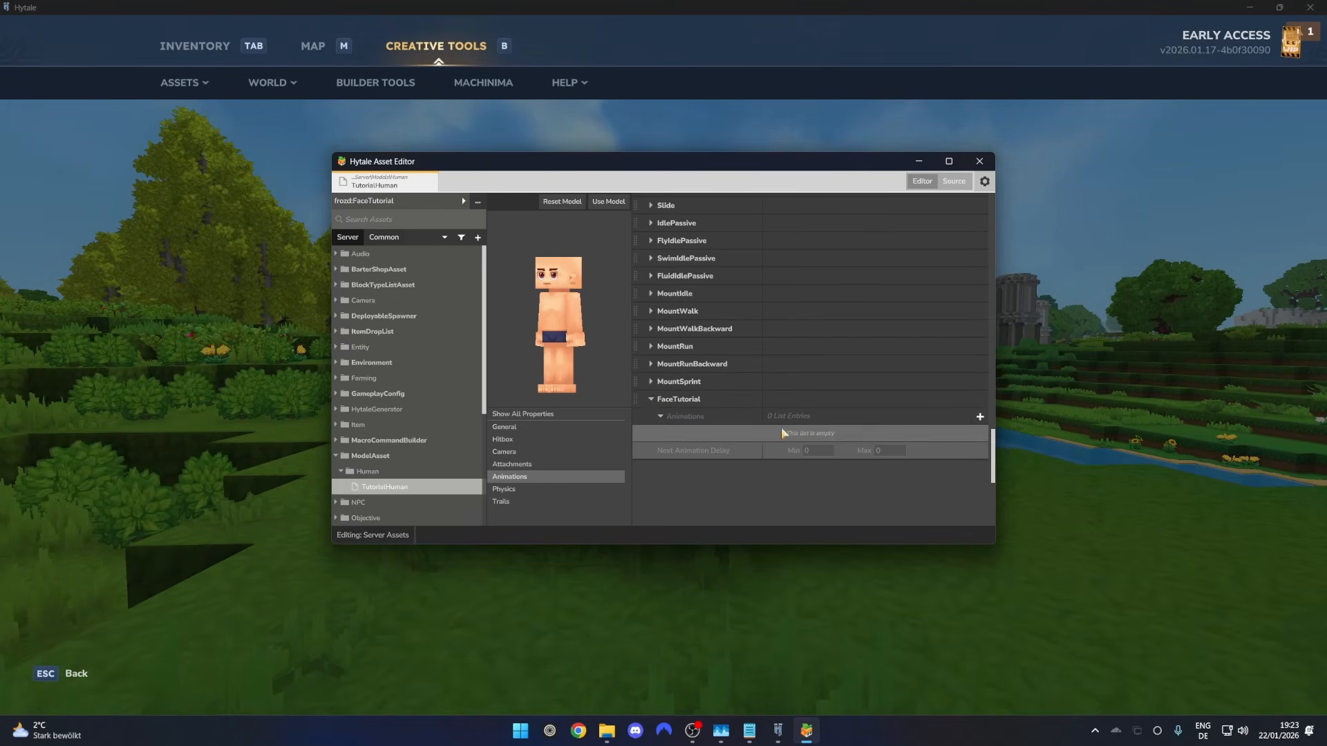
click(979, 418)
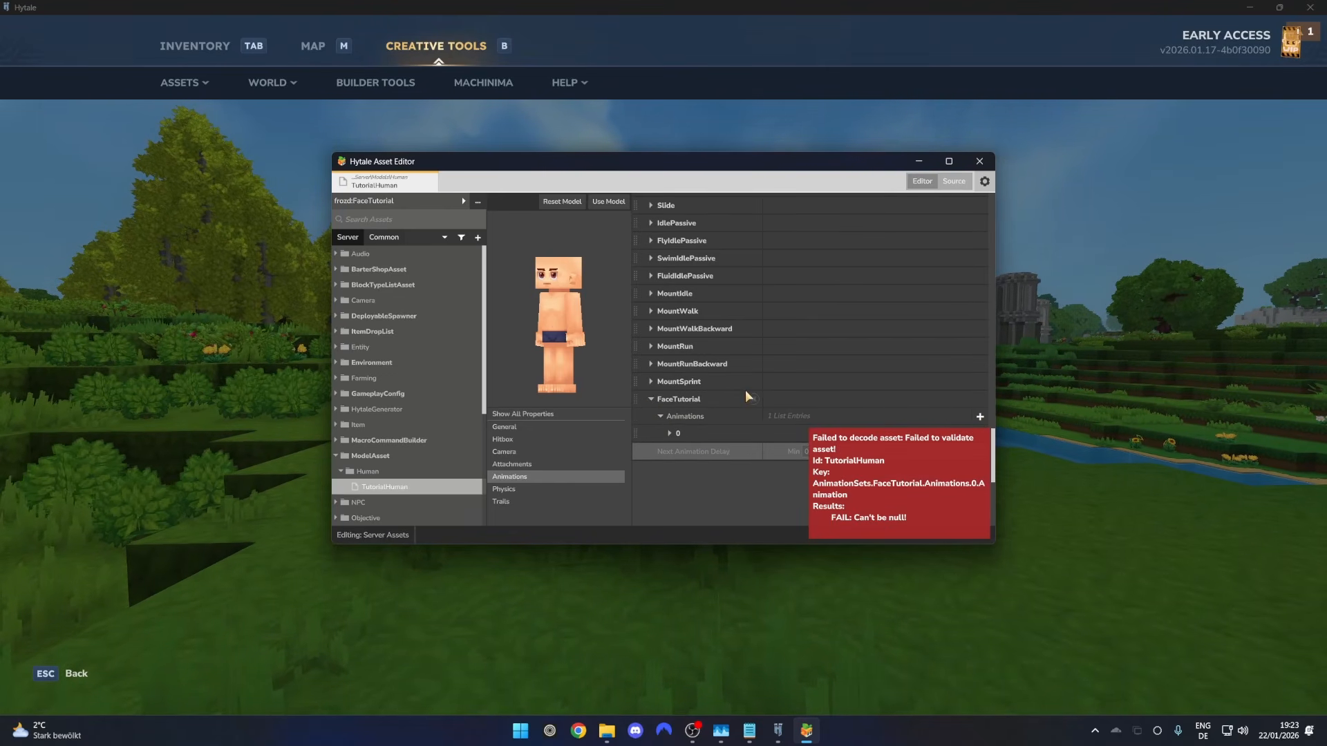
click(669, 433)
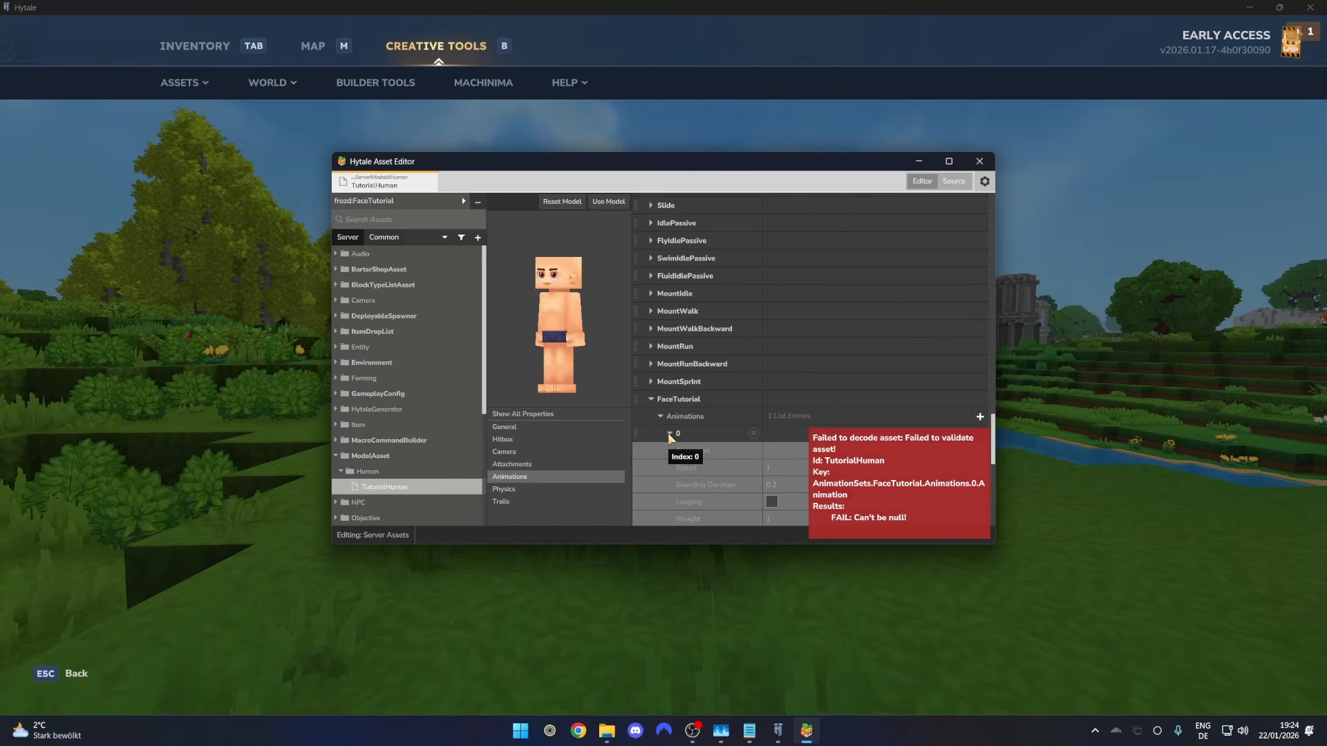
Assign Characters/Animations/tutorialFace.blockyanim as the new entry's animation, then collapse the FaceTutorial set.
scroll(681, 431, down, 2)
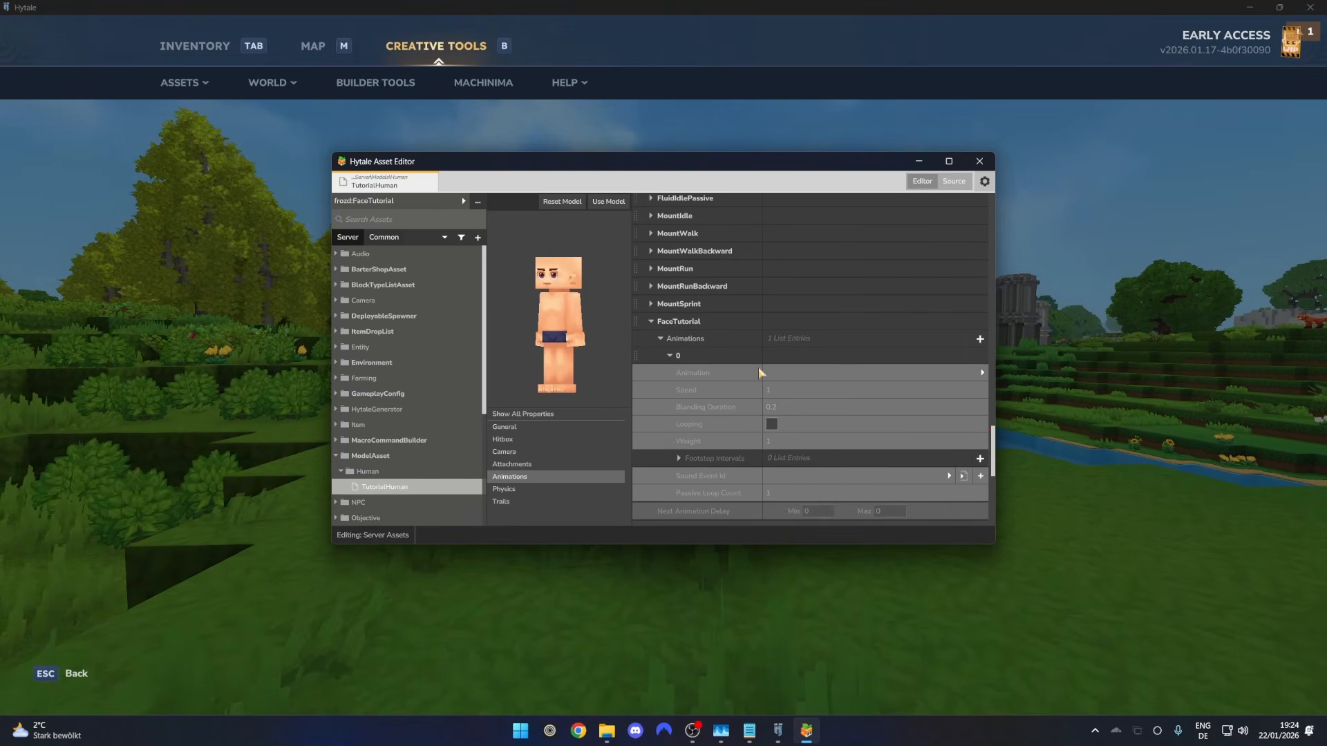
click(849, 372)
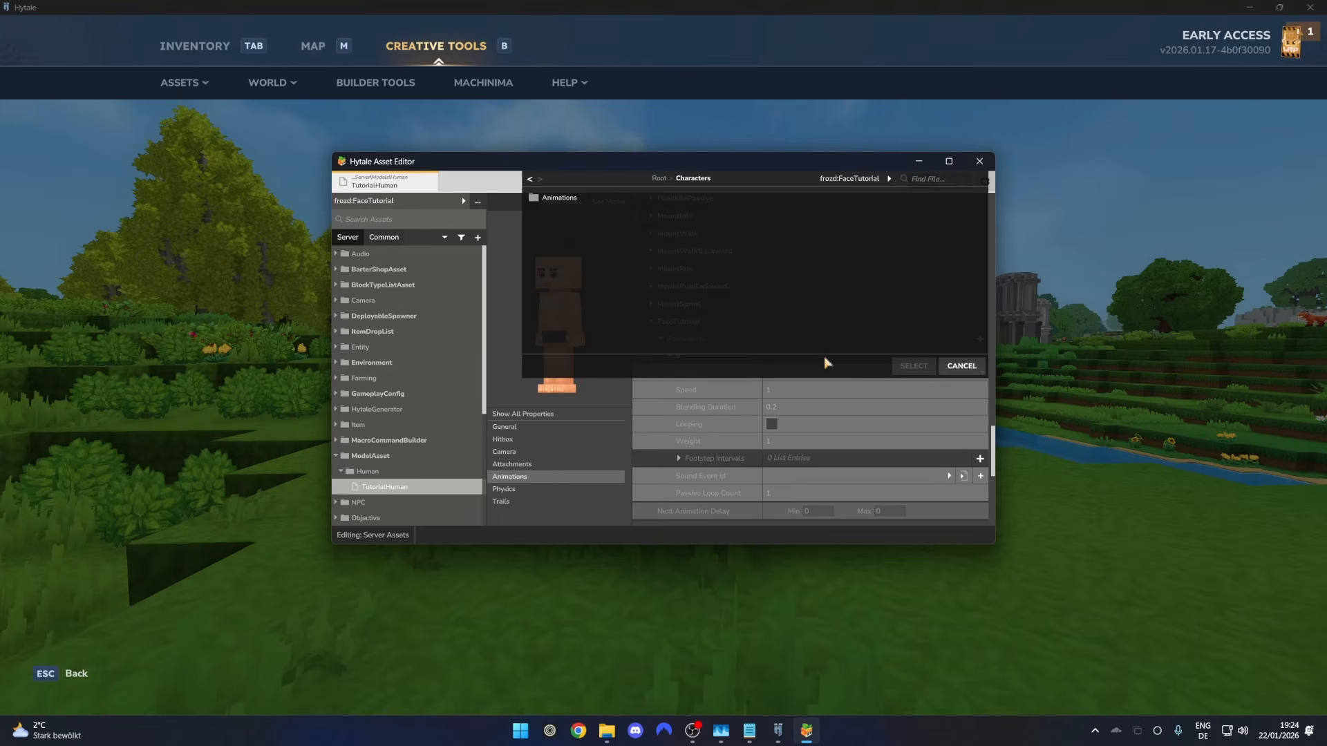
click(877, 177)
click(853, 193)
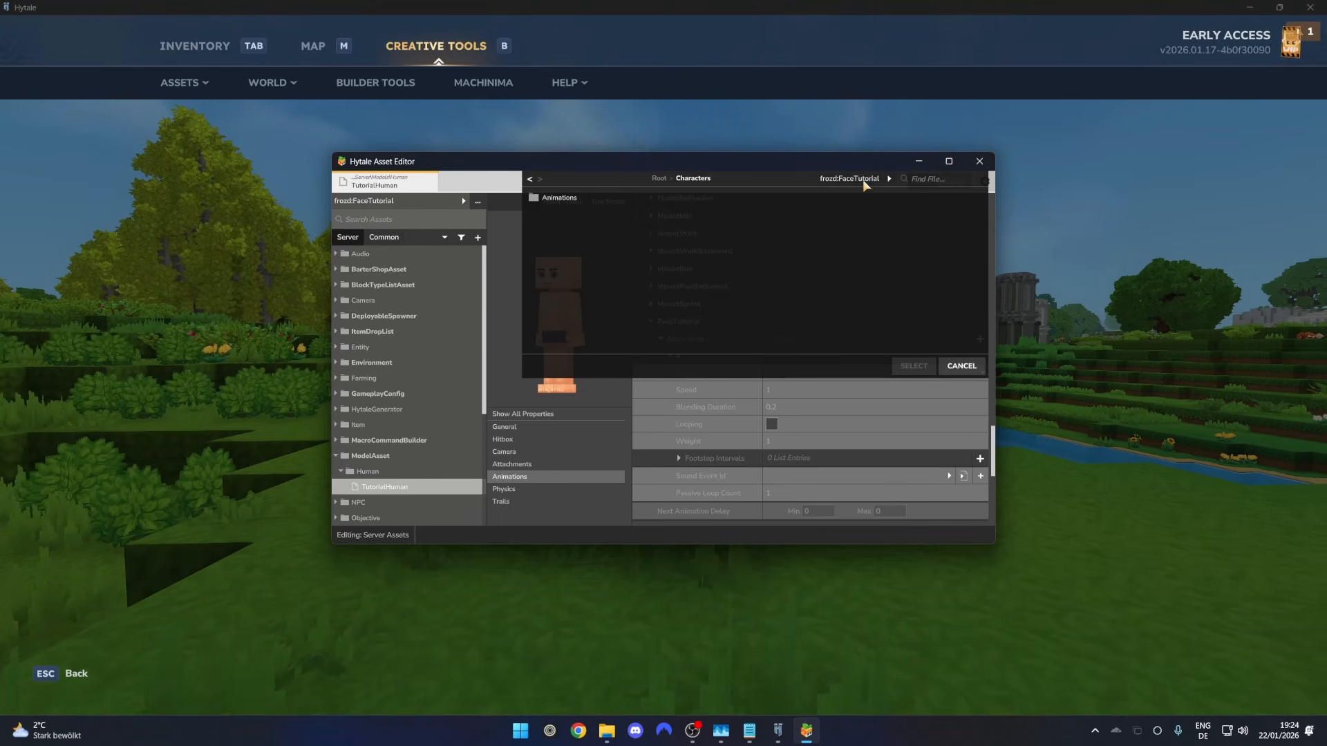
double_click(561, 200)
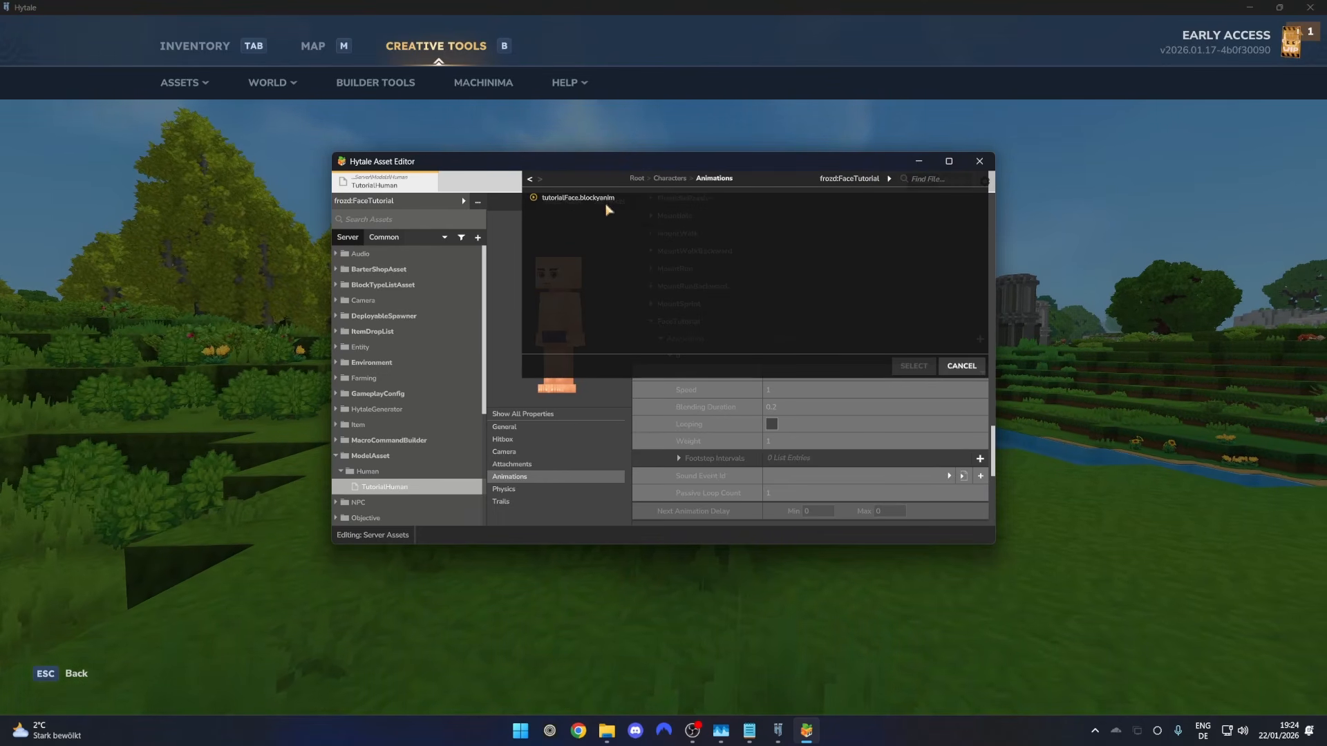
double_click(560, 200)
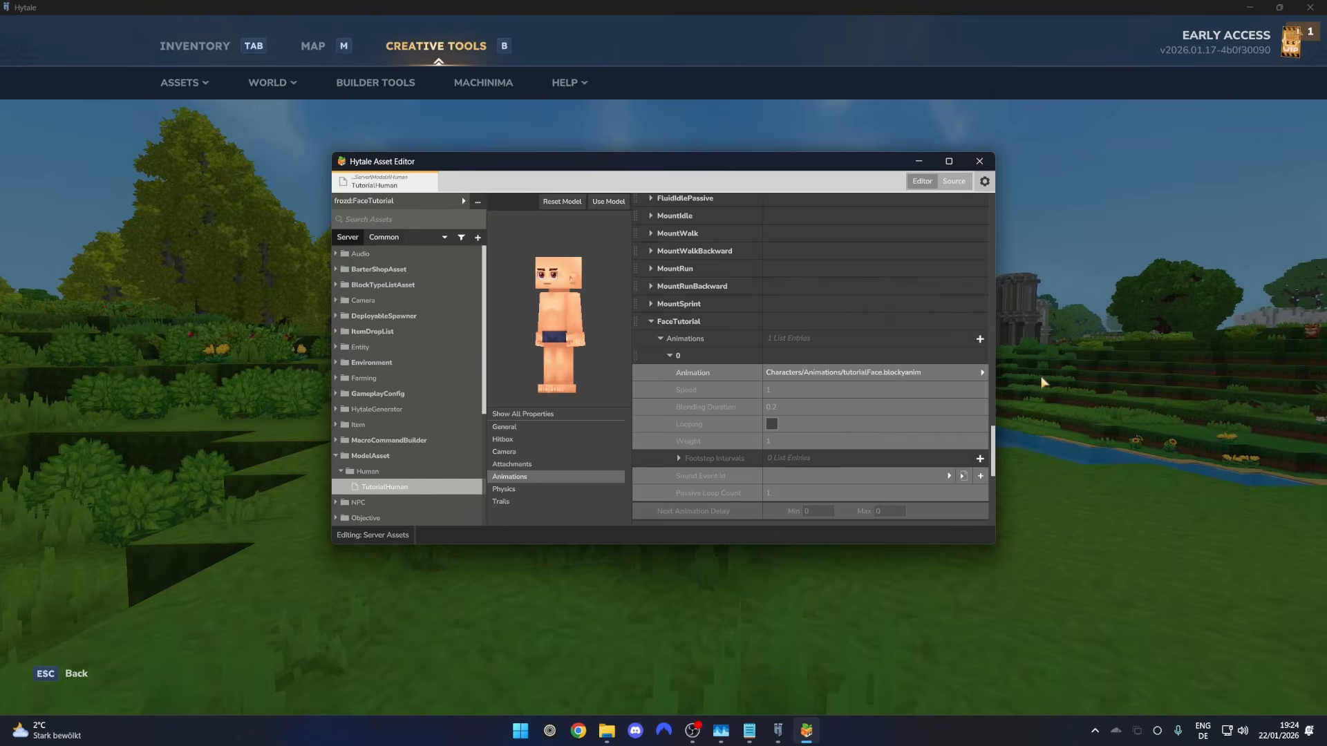
click(651, 322)
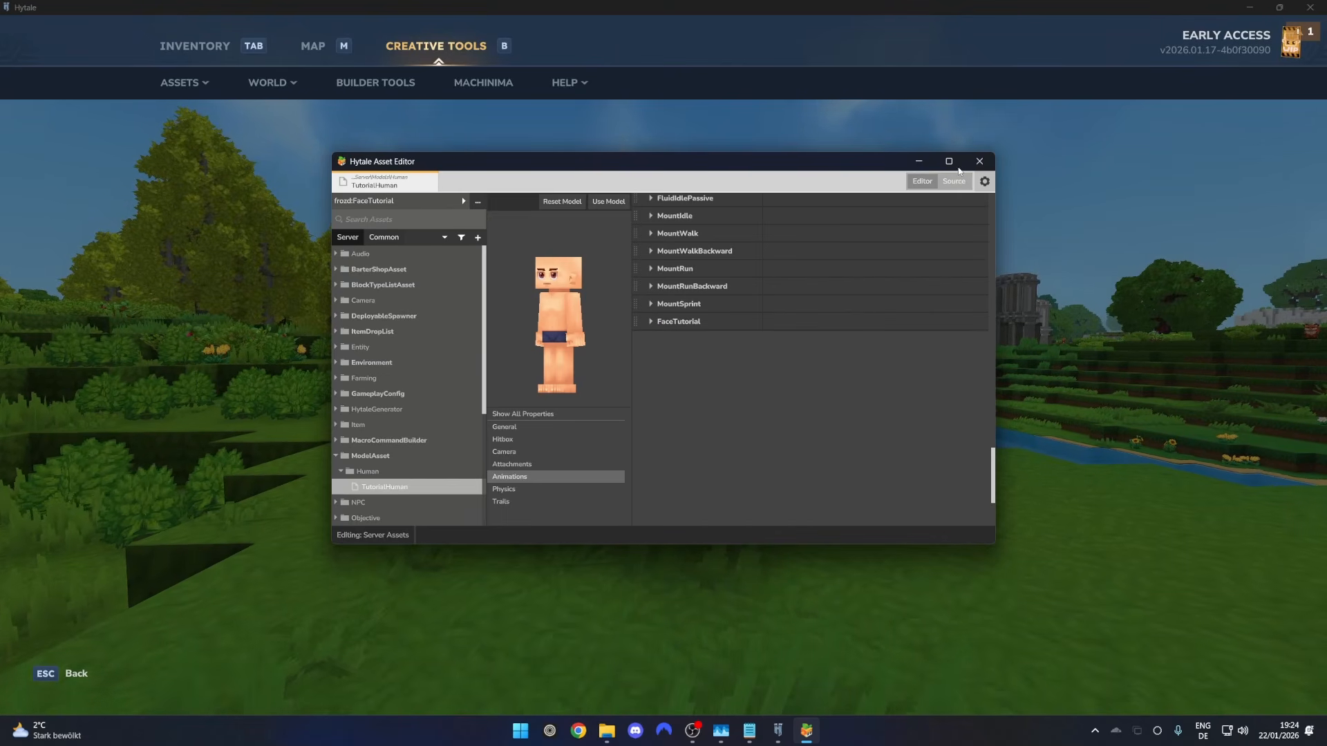
Return to the game's creative tools and create a Machinima scene named Face Tutorial.
click(1060, 264)
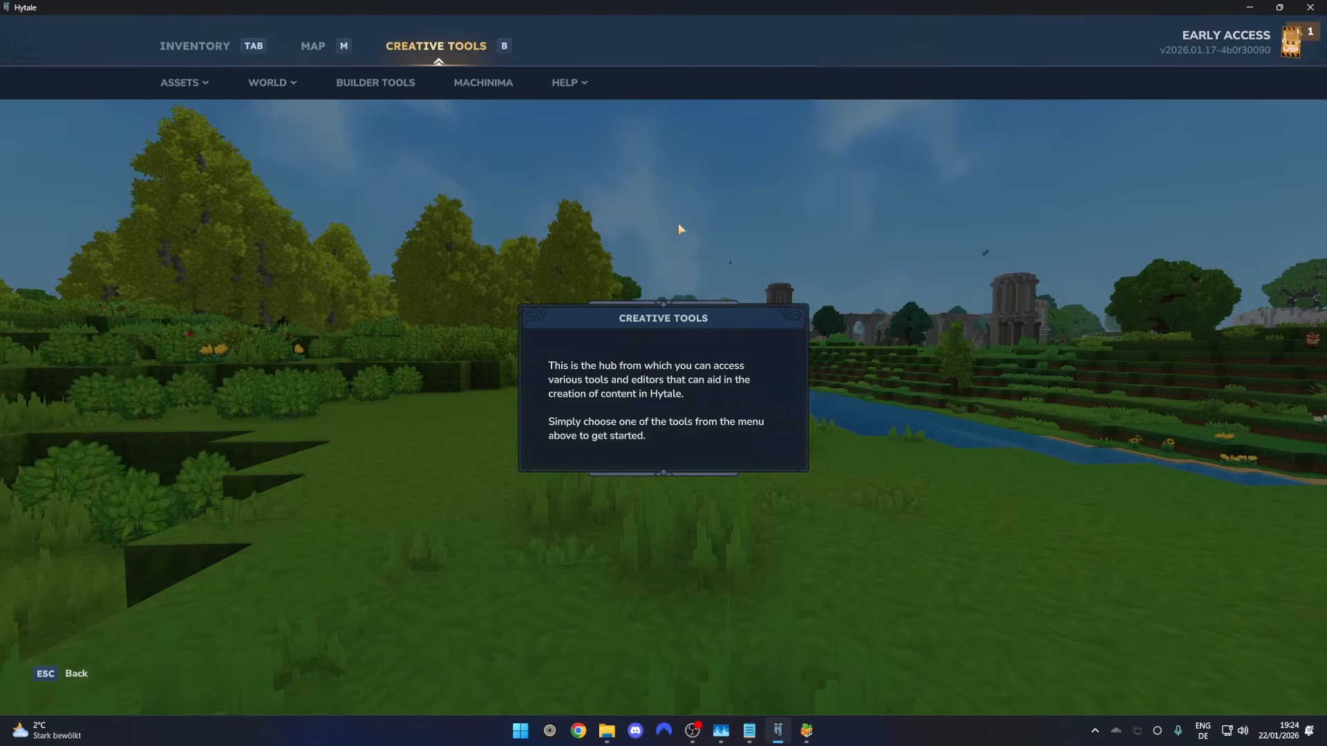
click(487, 83)
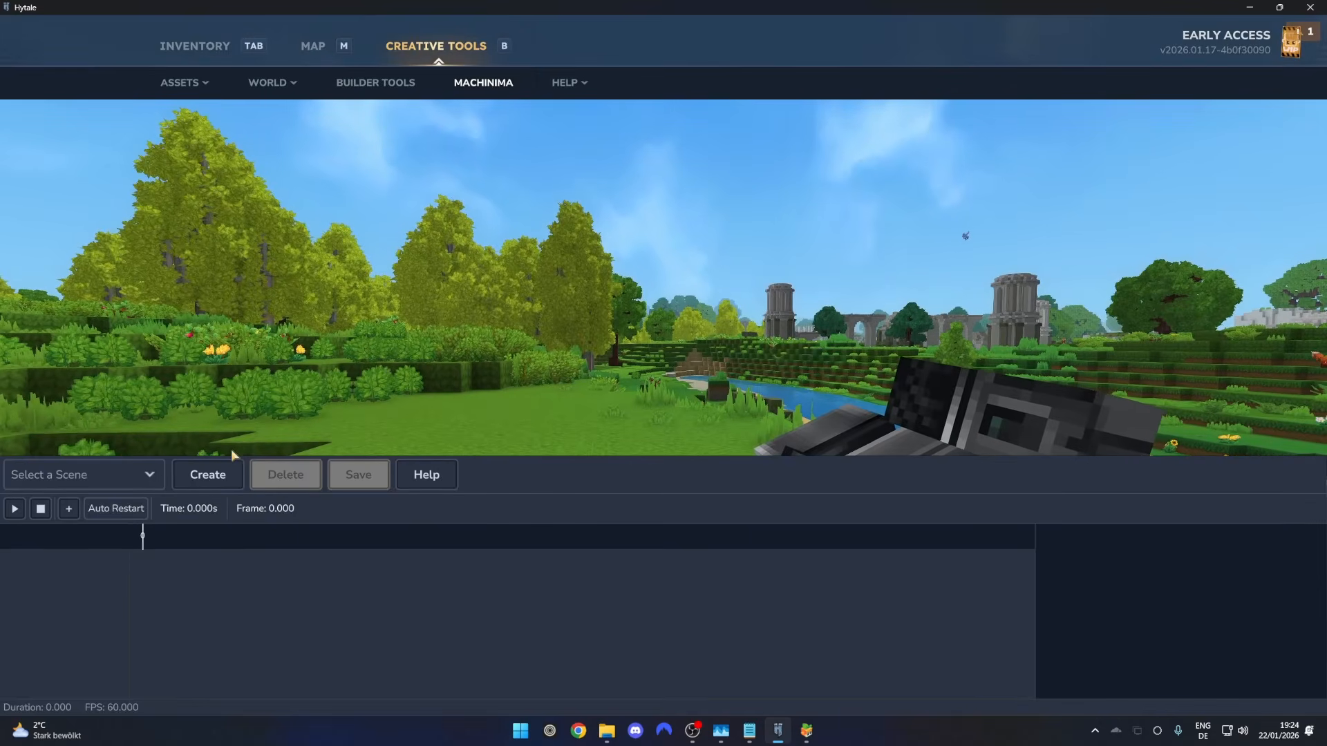
click(224, 476)
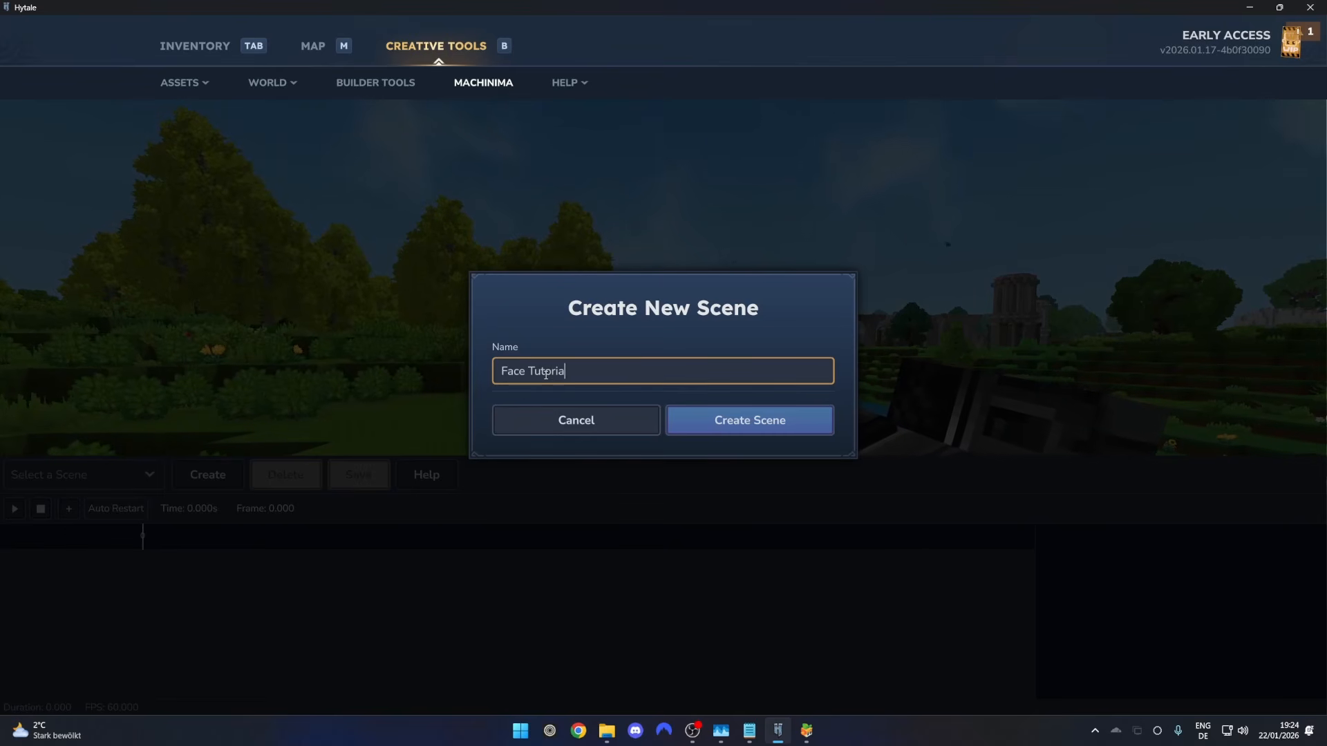
click(750, 420)
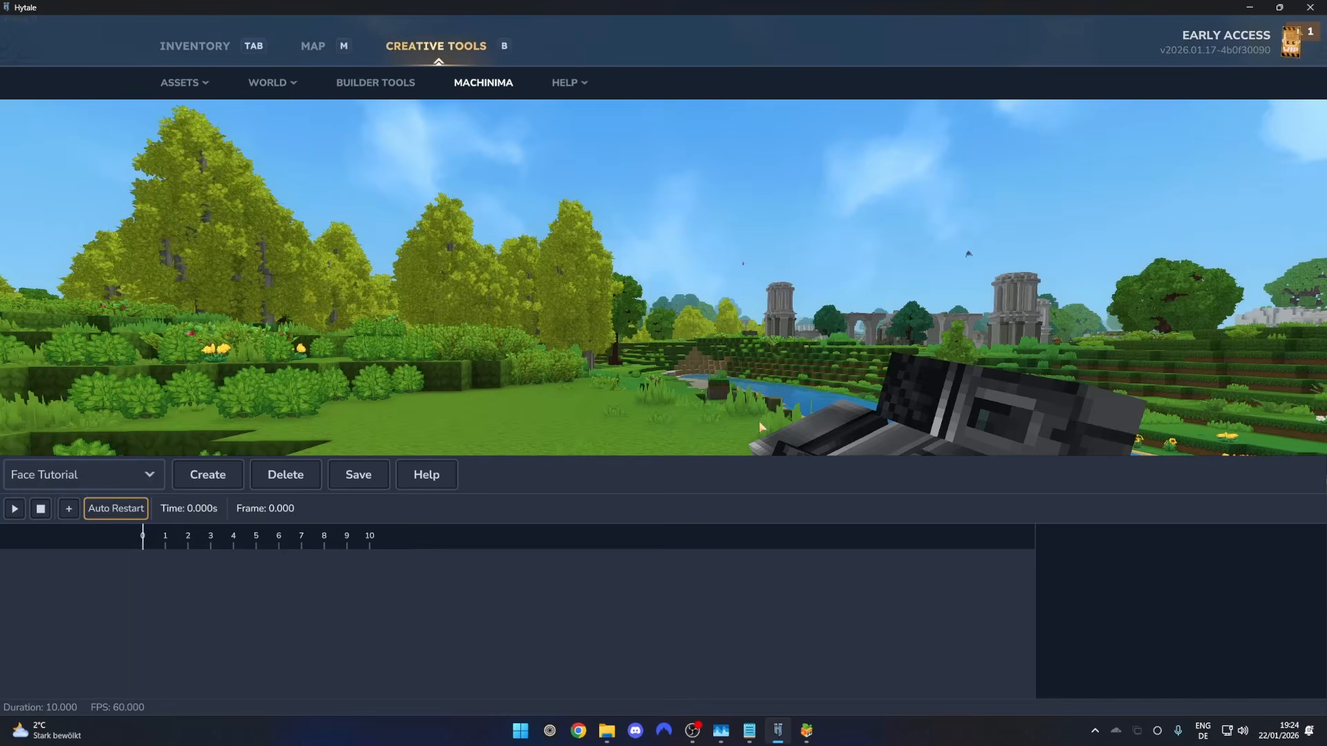
Create an Entity actor named Human in the Face Tutorial scene.
click(69, 512)
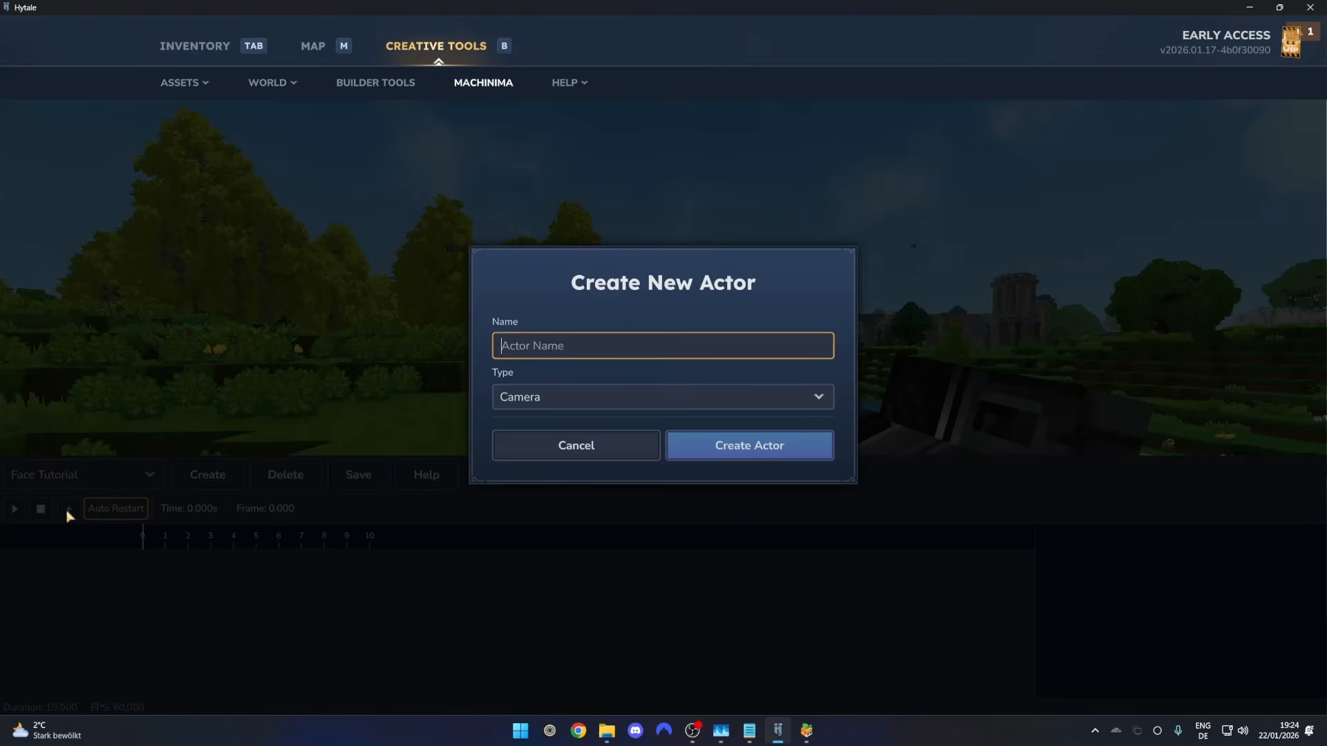
click(515, 405)
click(552, 503)
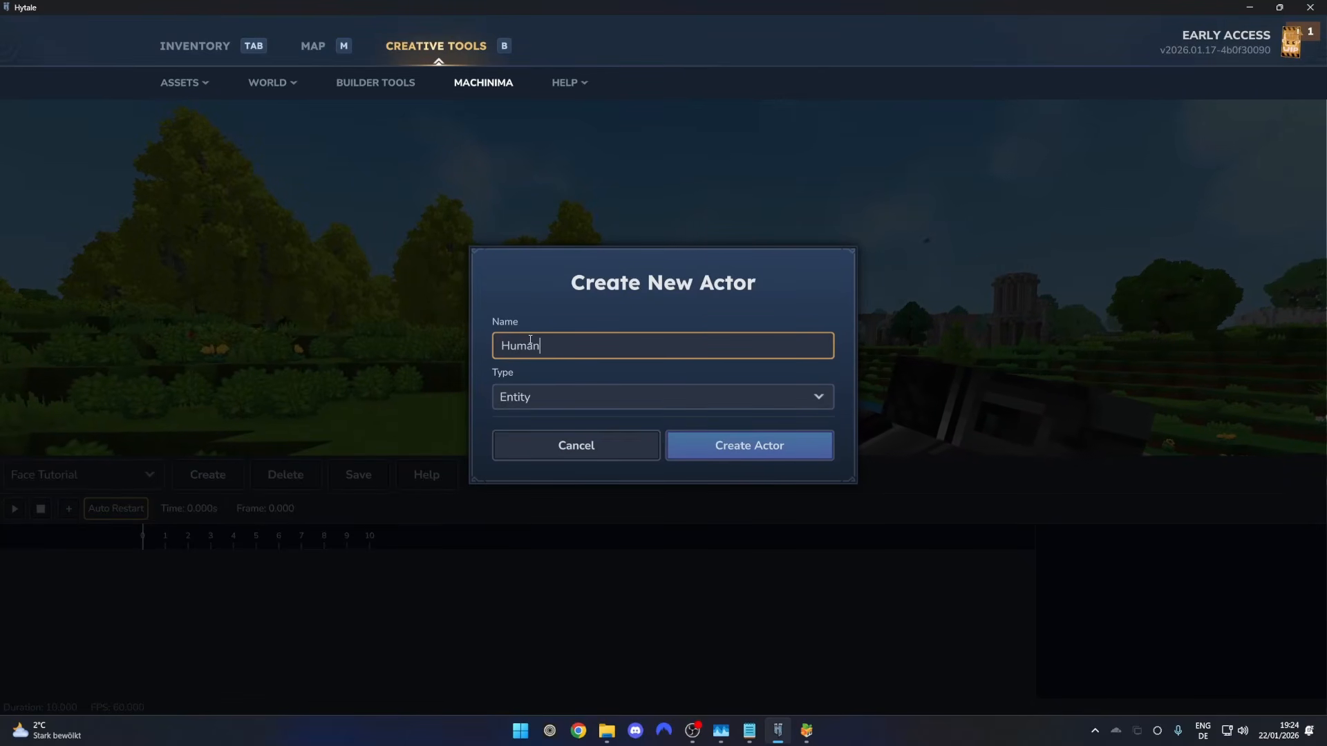
click(712, 436)
Edit the Human actor's settings to use the TutorialHuman model and save the changes.
right_click(53, 563)
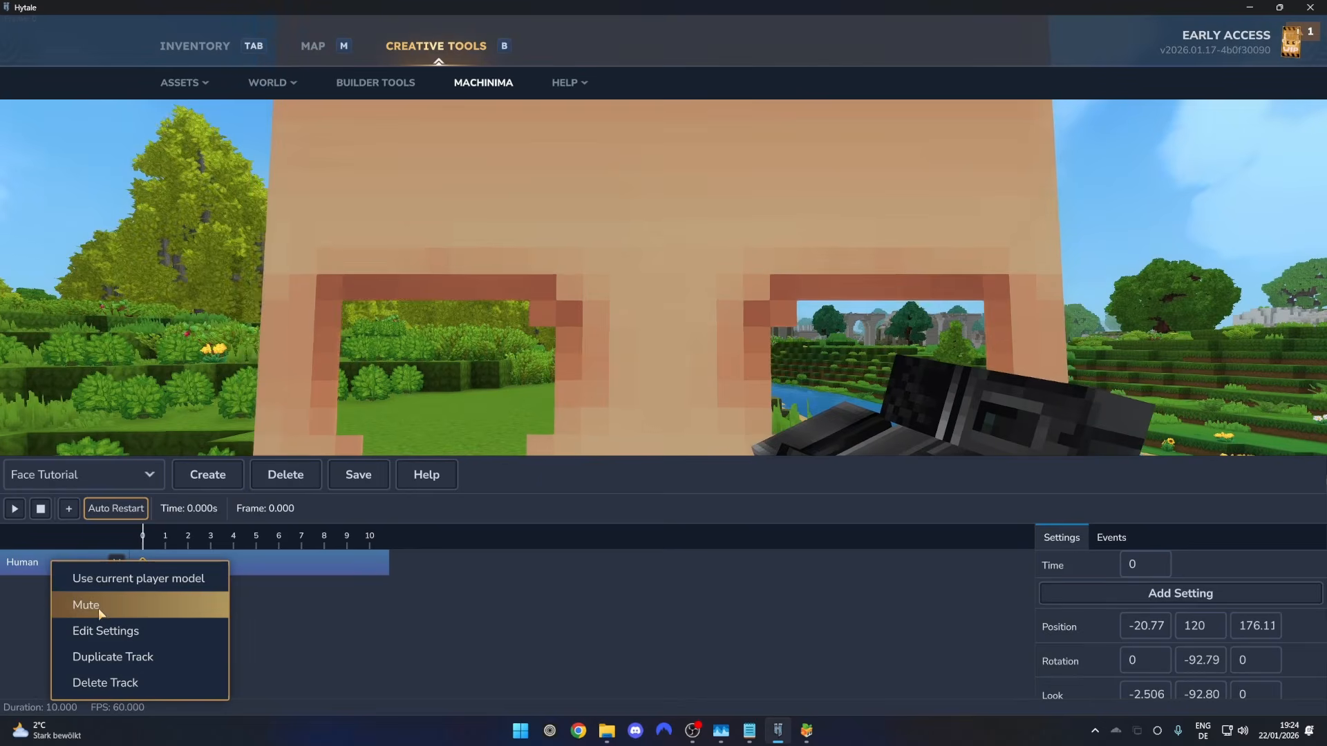
click(111, 631)
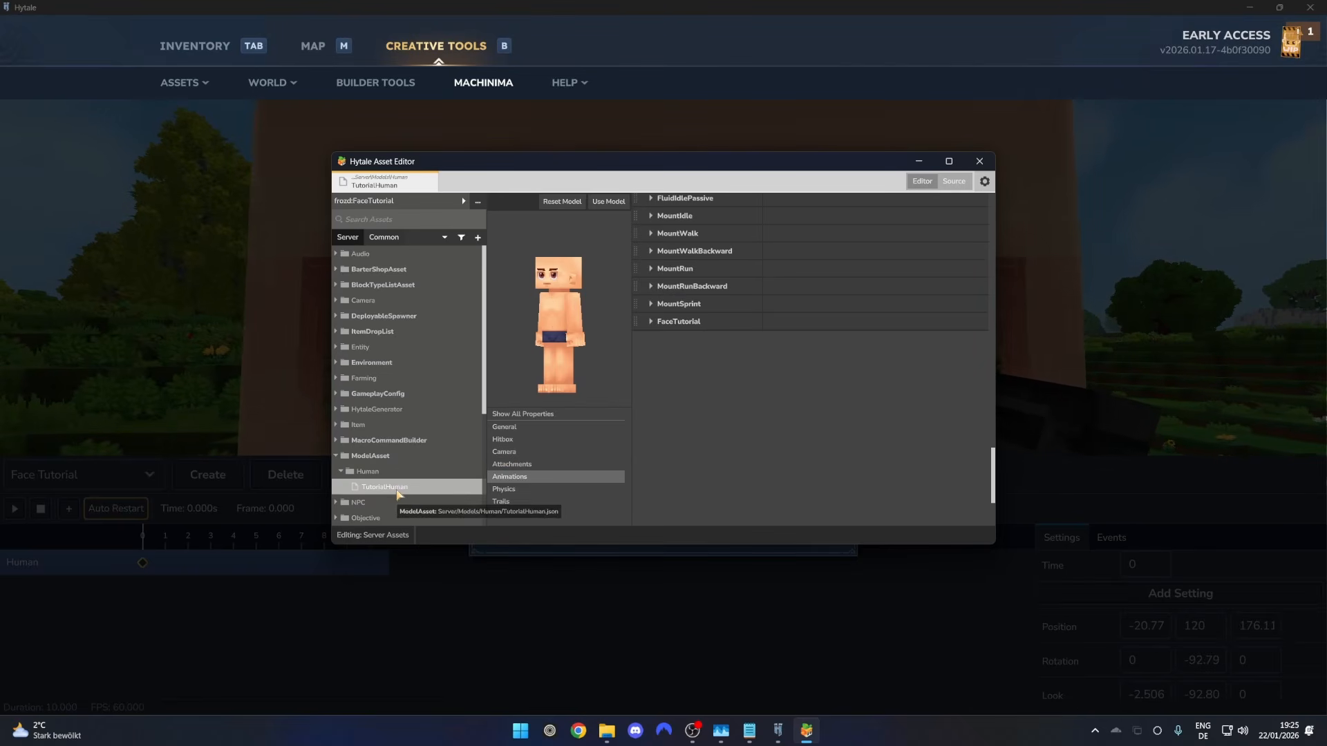
drag(481, 161, 718, 334)
click(520, 378)
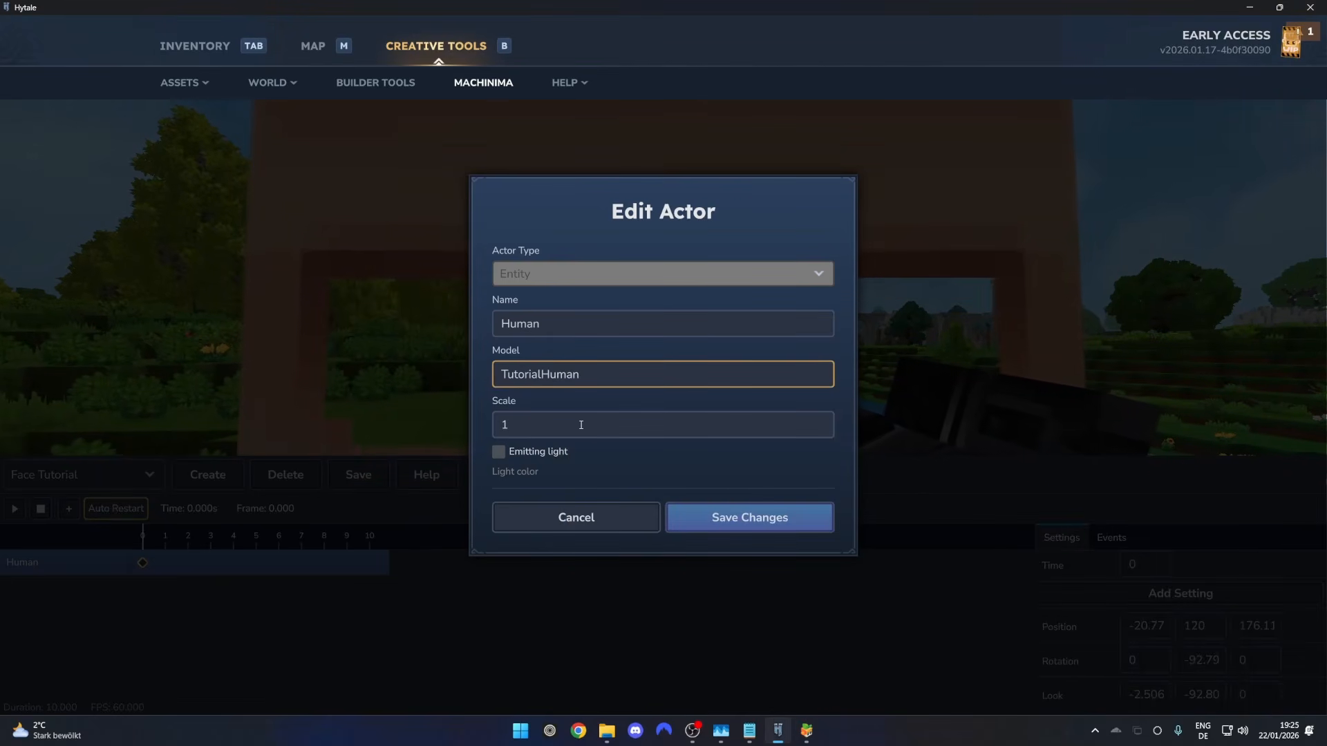
click(737, 521)
Reposition the player in front of the Human actor and add an Animation event to its keyframe at frame 0.
key(Escape)
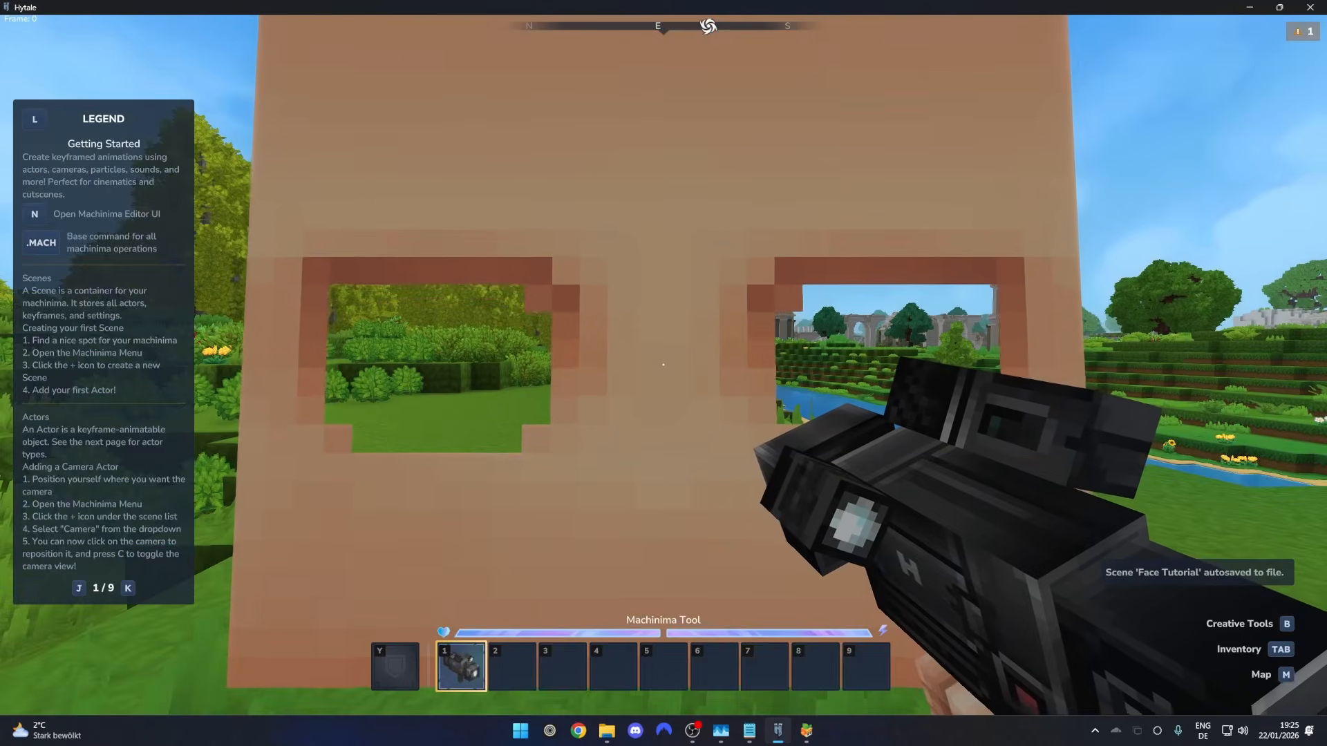
key(w)
key(s)
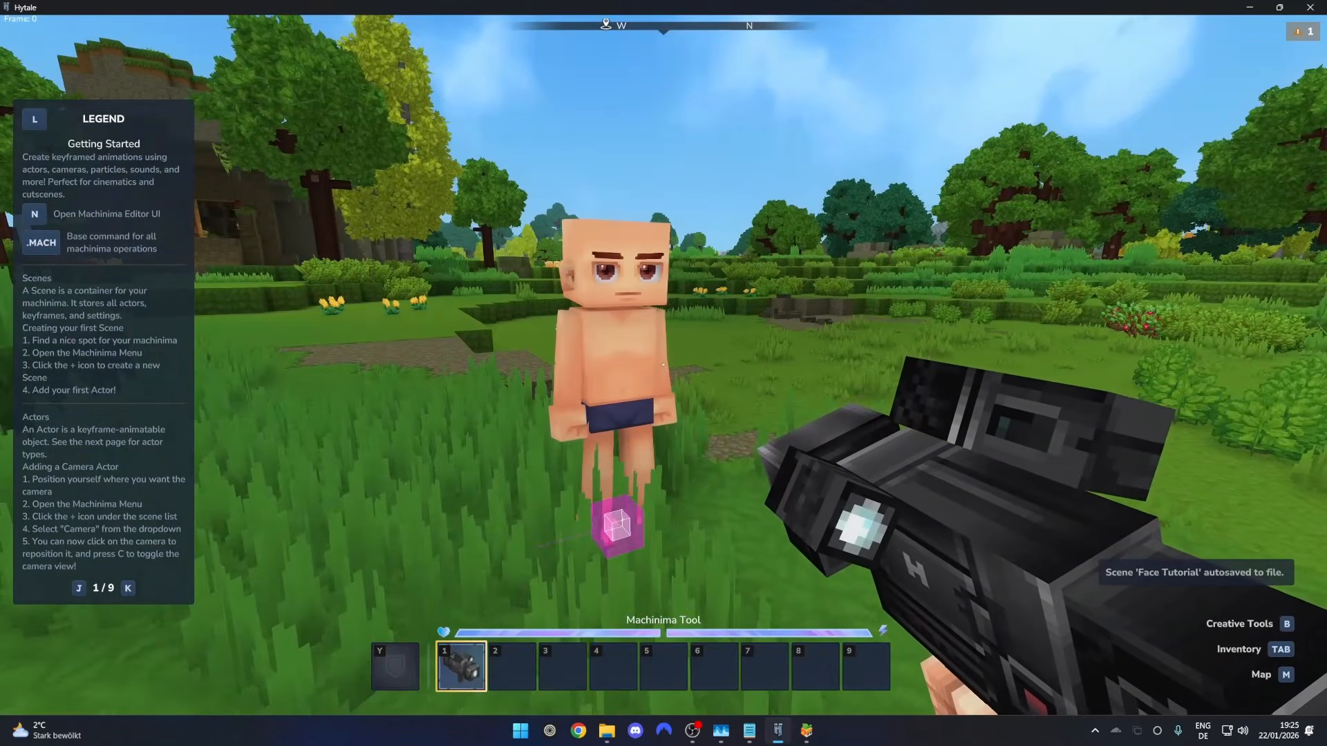
key(n)
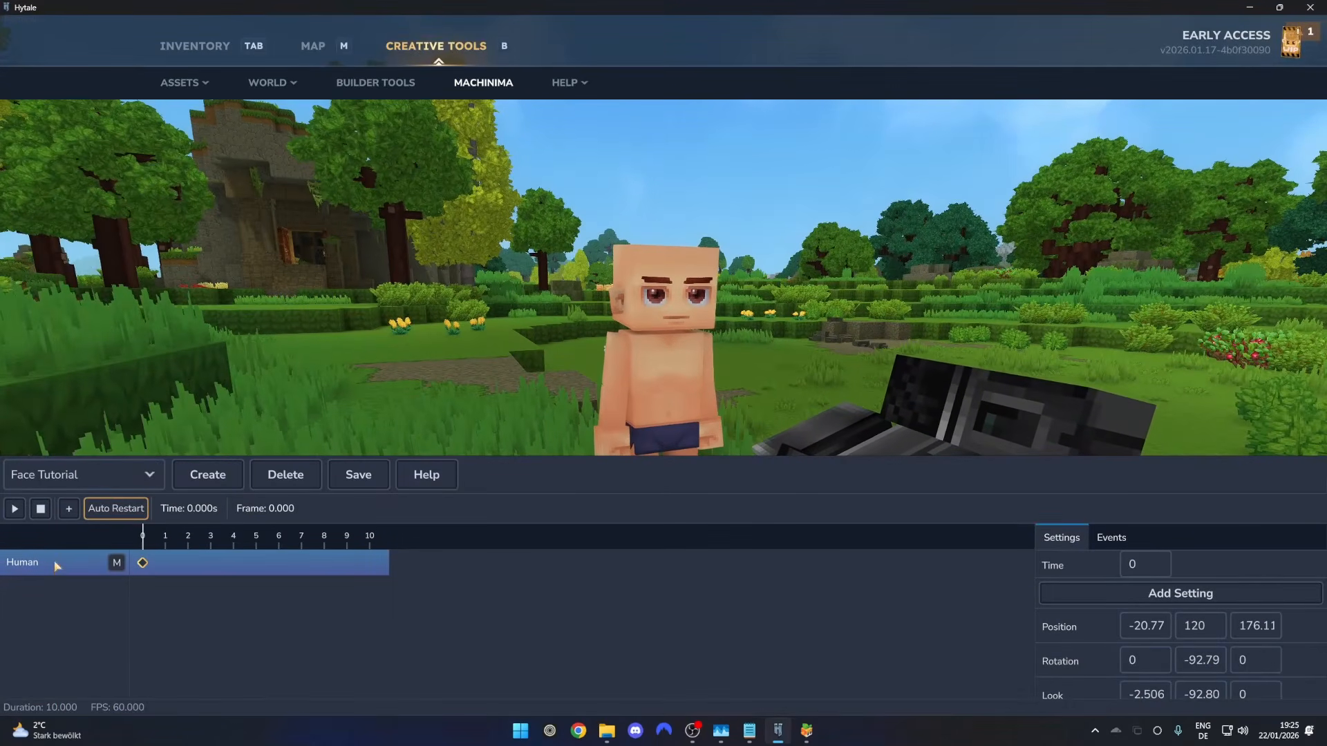
click(1106, 538)
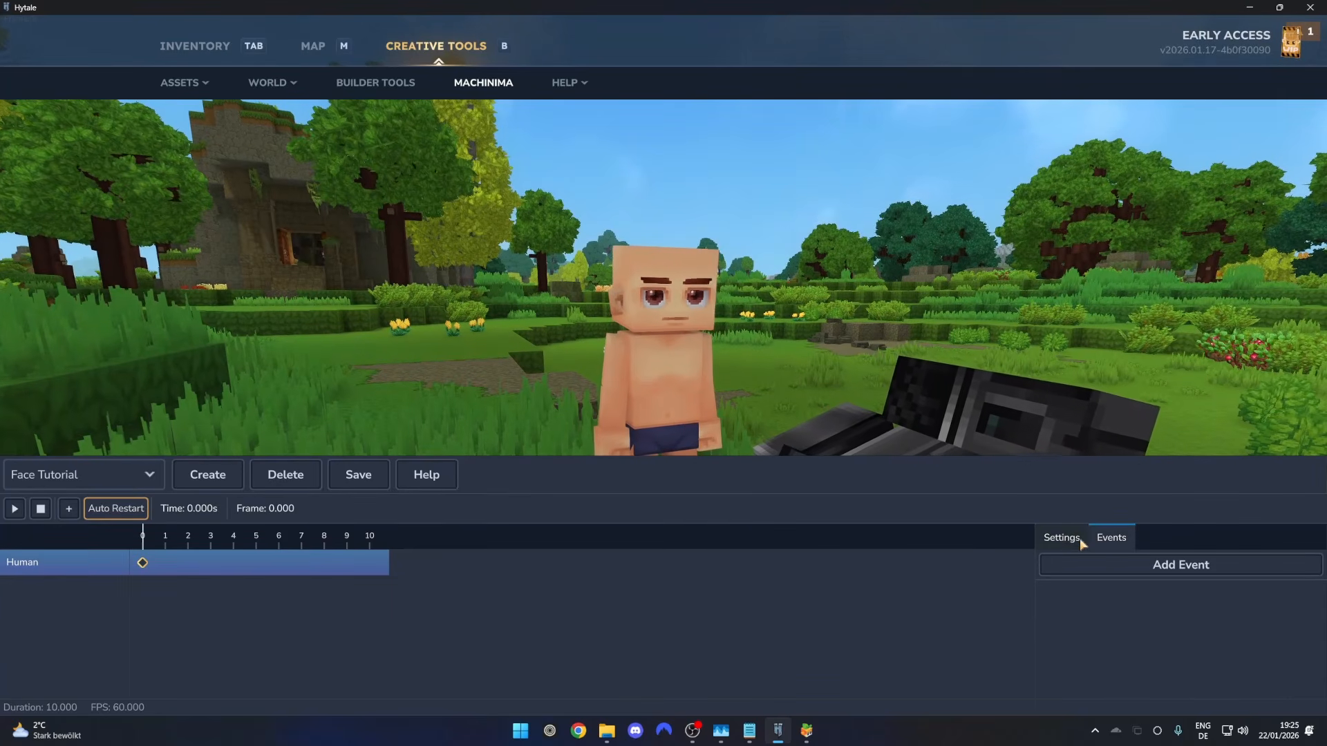
click(1153, 565)
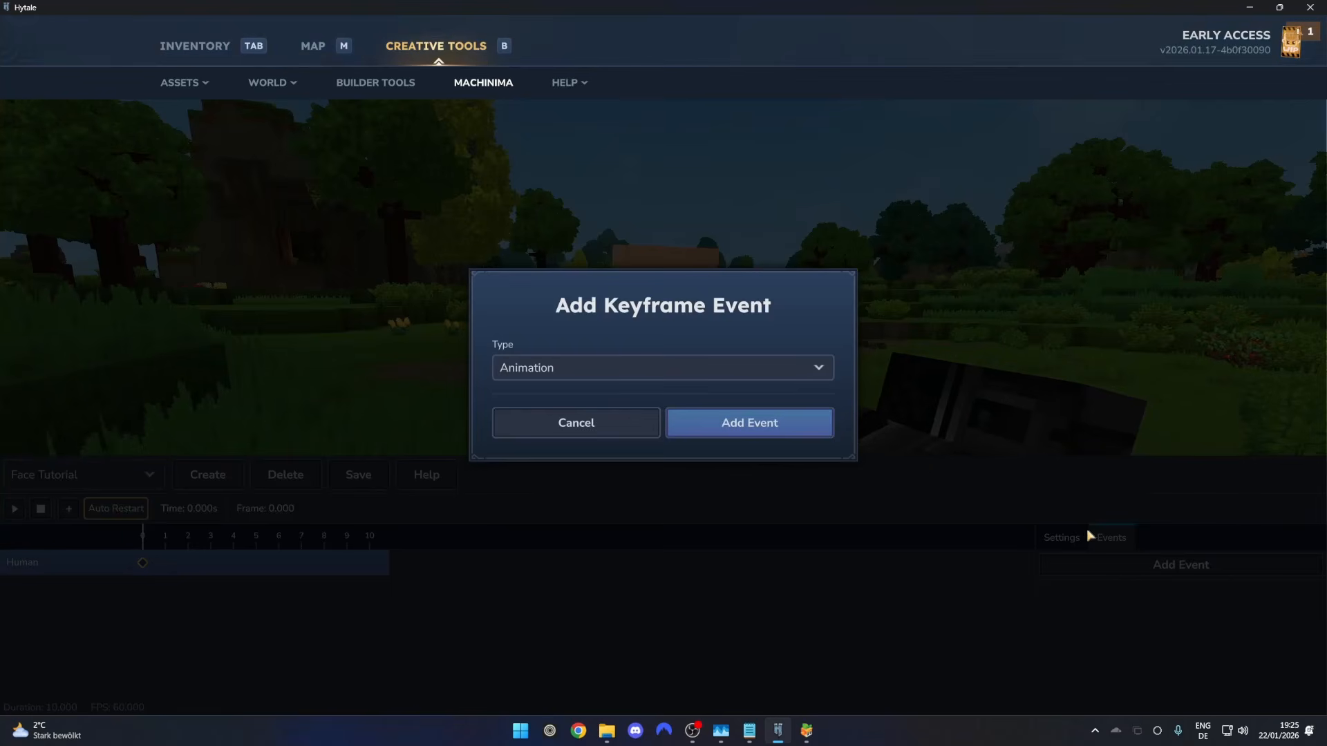
click(765, 418)
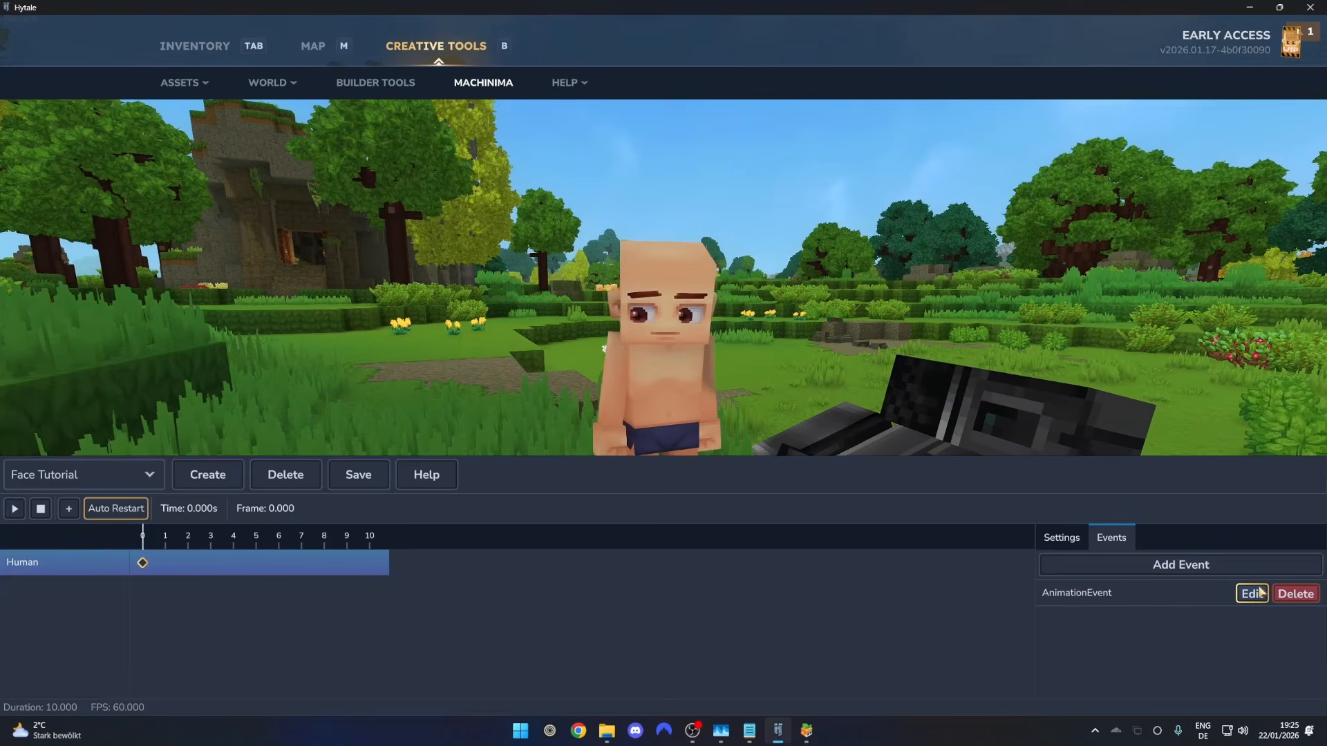
Set the Animation event's Animation ID to FaceTutorial, matching the animation set key in the asset editor, and save it.
click(1252, 594)
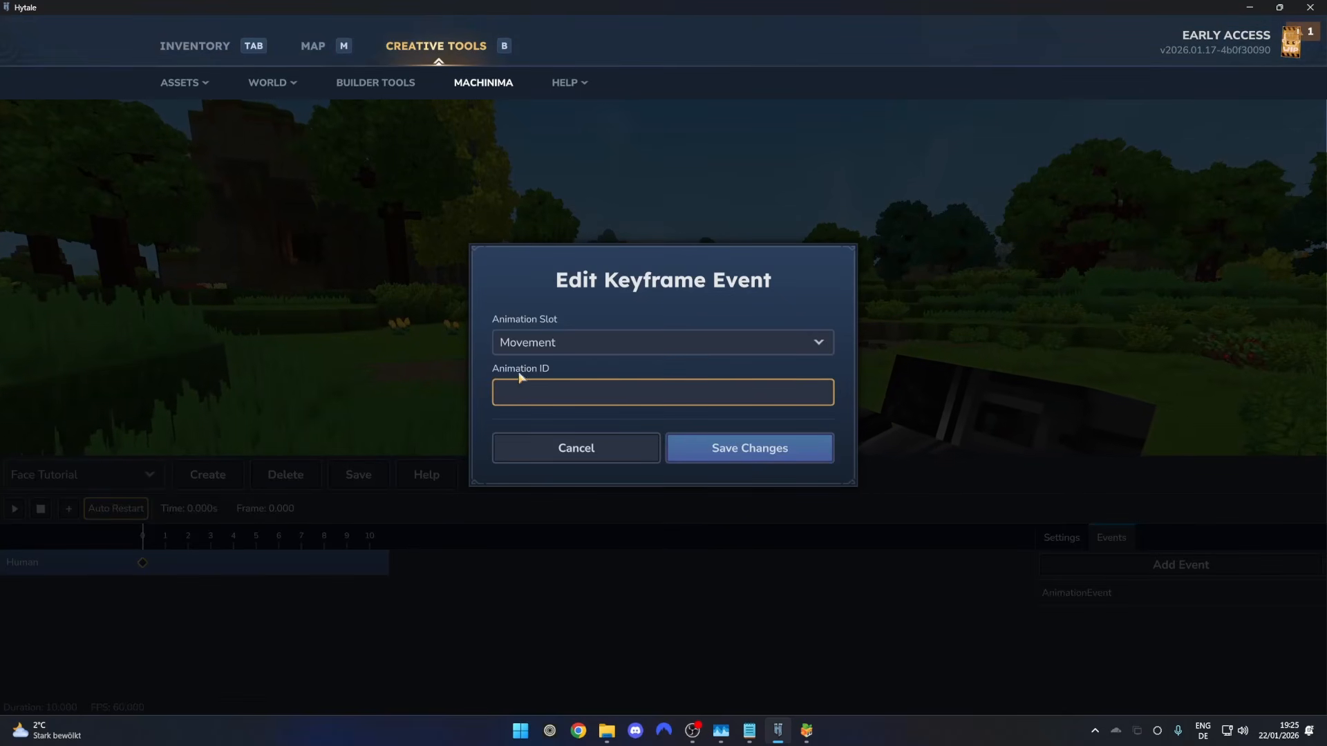
click(521, 379)
click(806, 730)
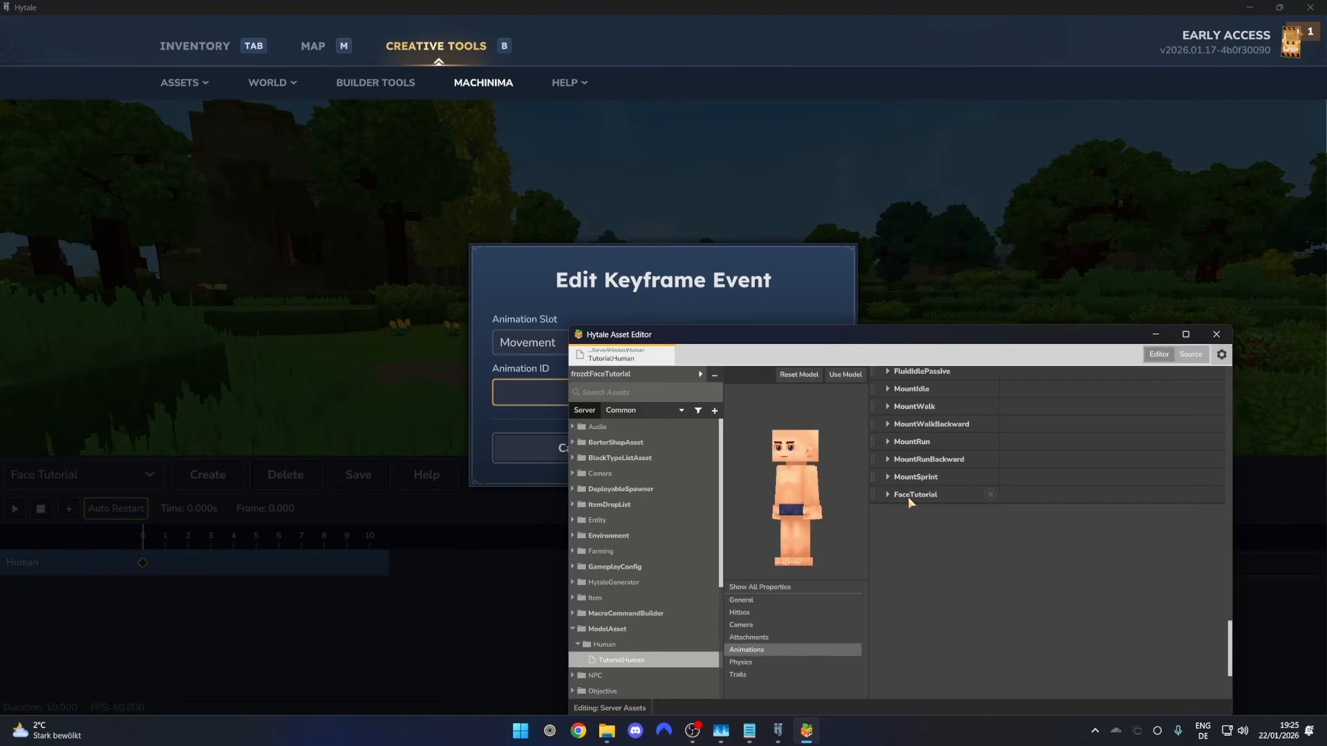
click(554, 427)
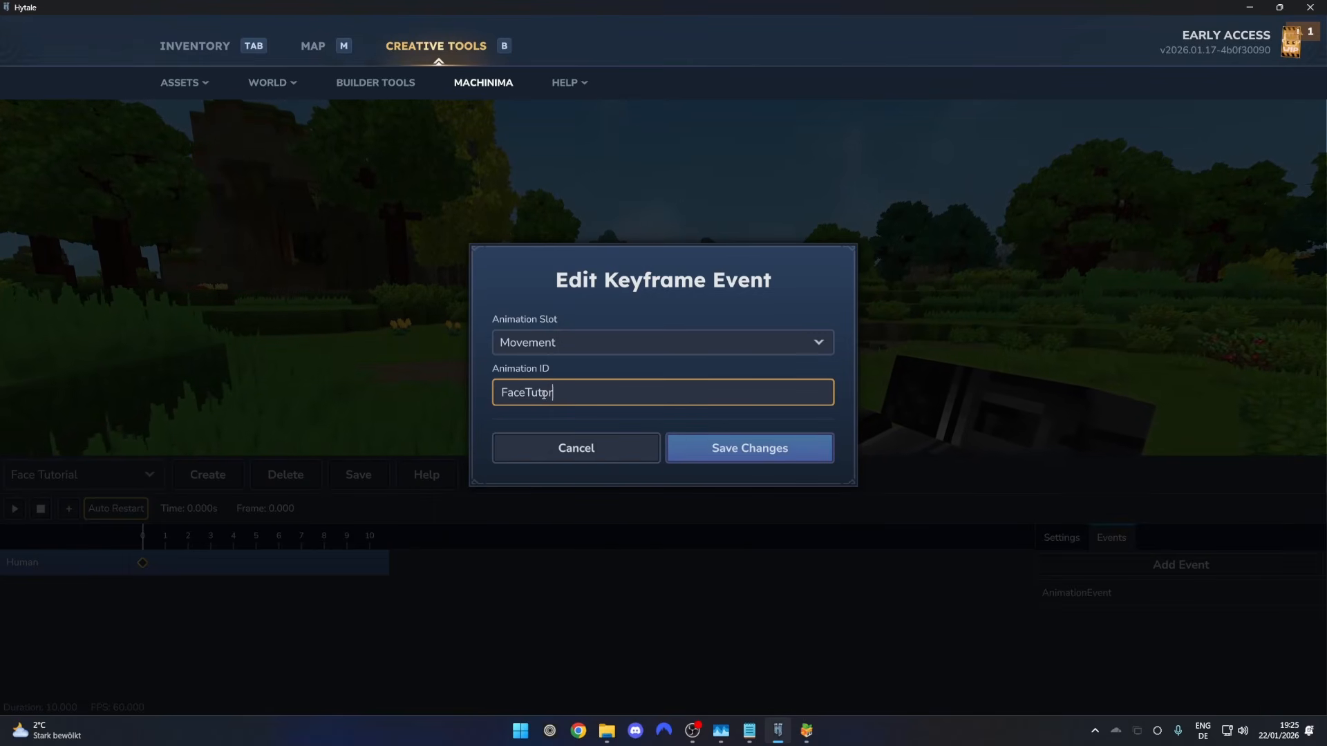
click(746, 437)
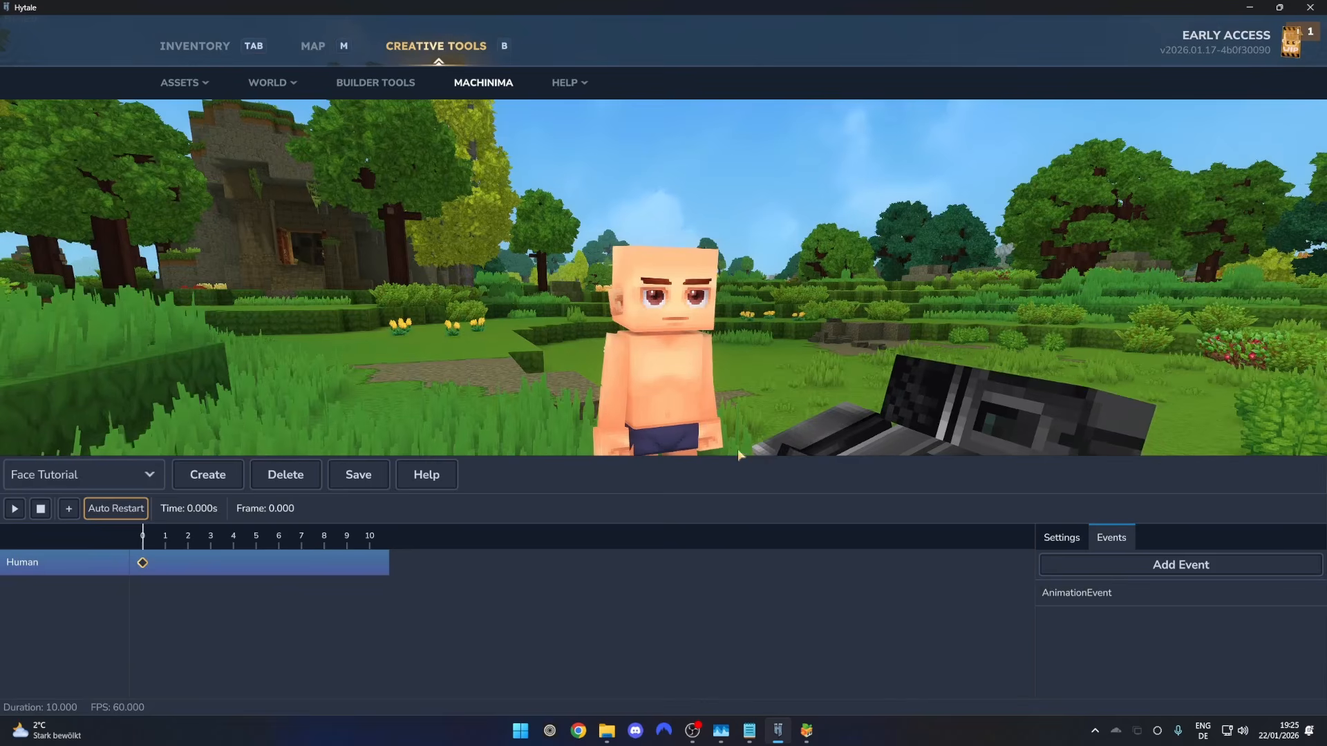
Add a second keyframe at frame 10 on the Human track and play the scene from the start.
click(15, 509)
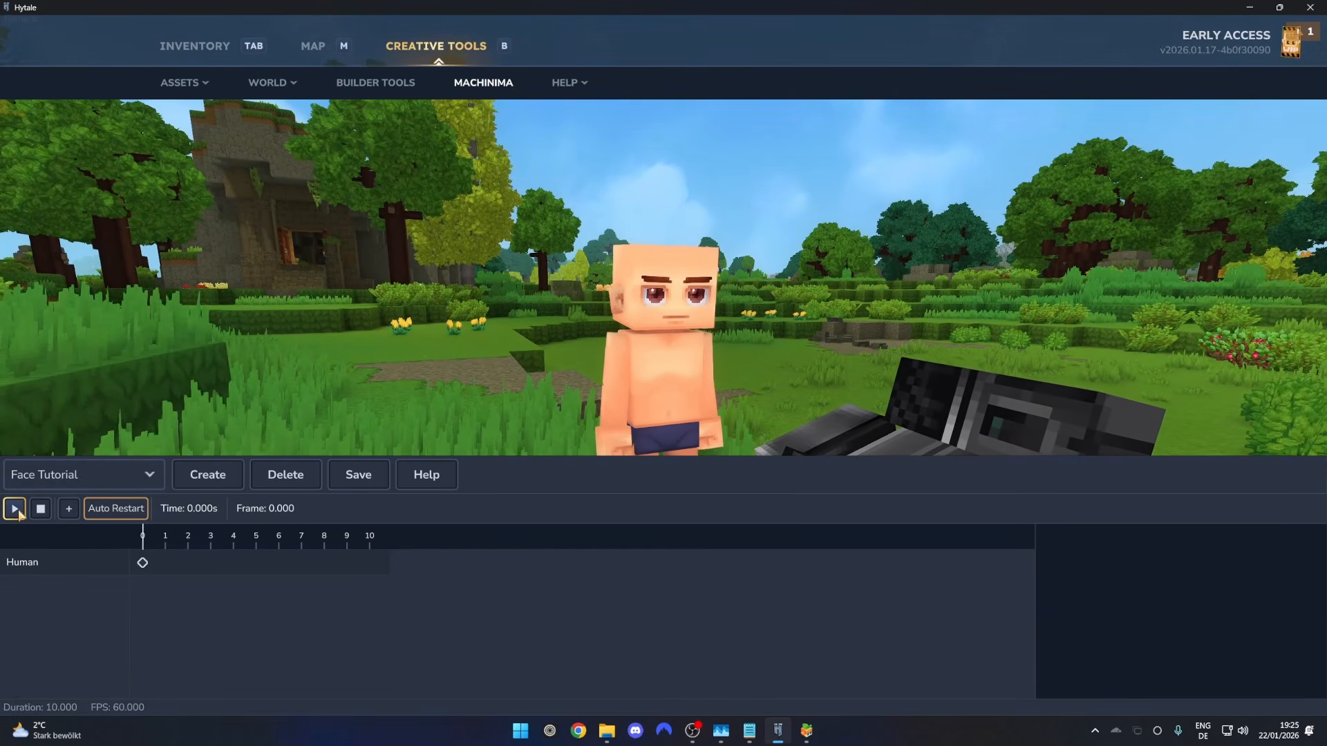
click(369, 563)
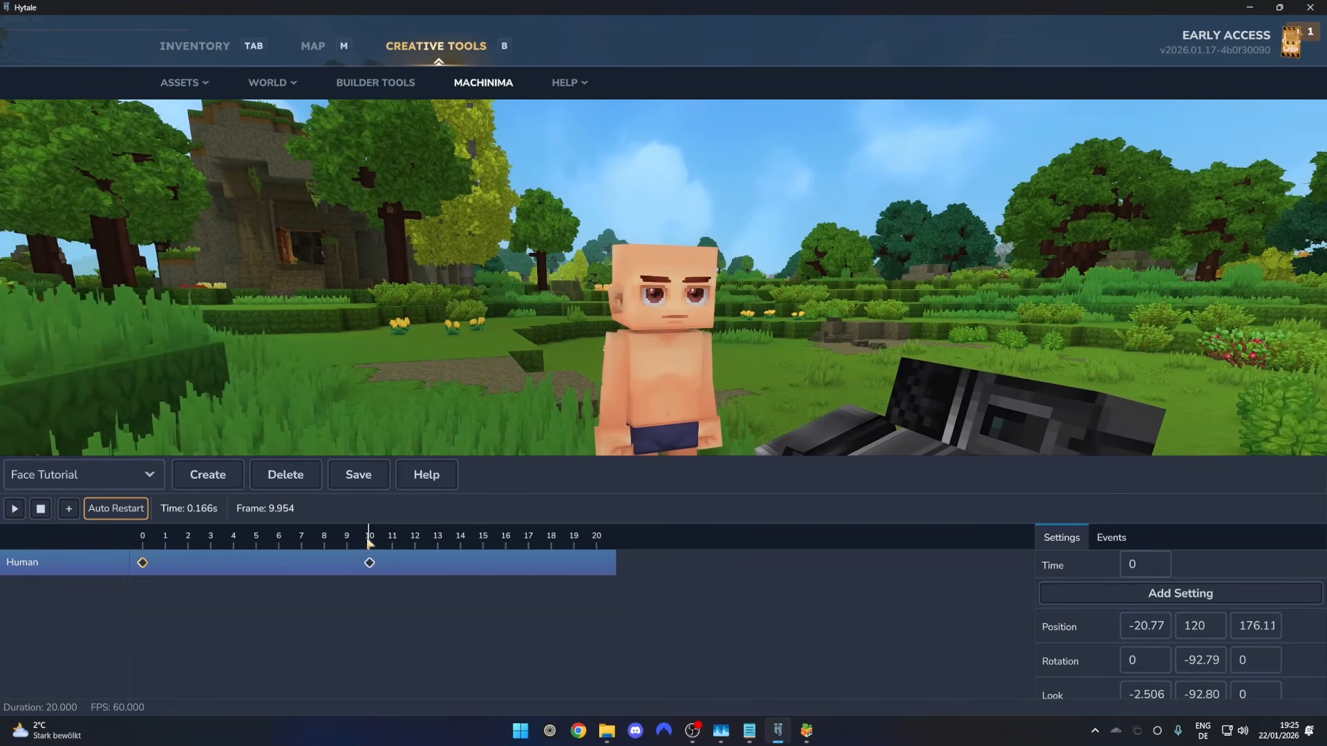
drag(334, 540, 32, 523)
click(16, 509)
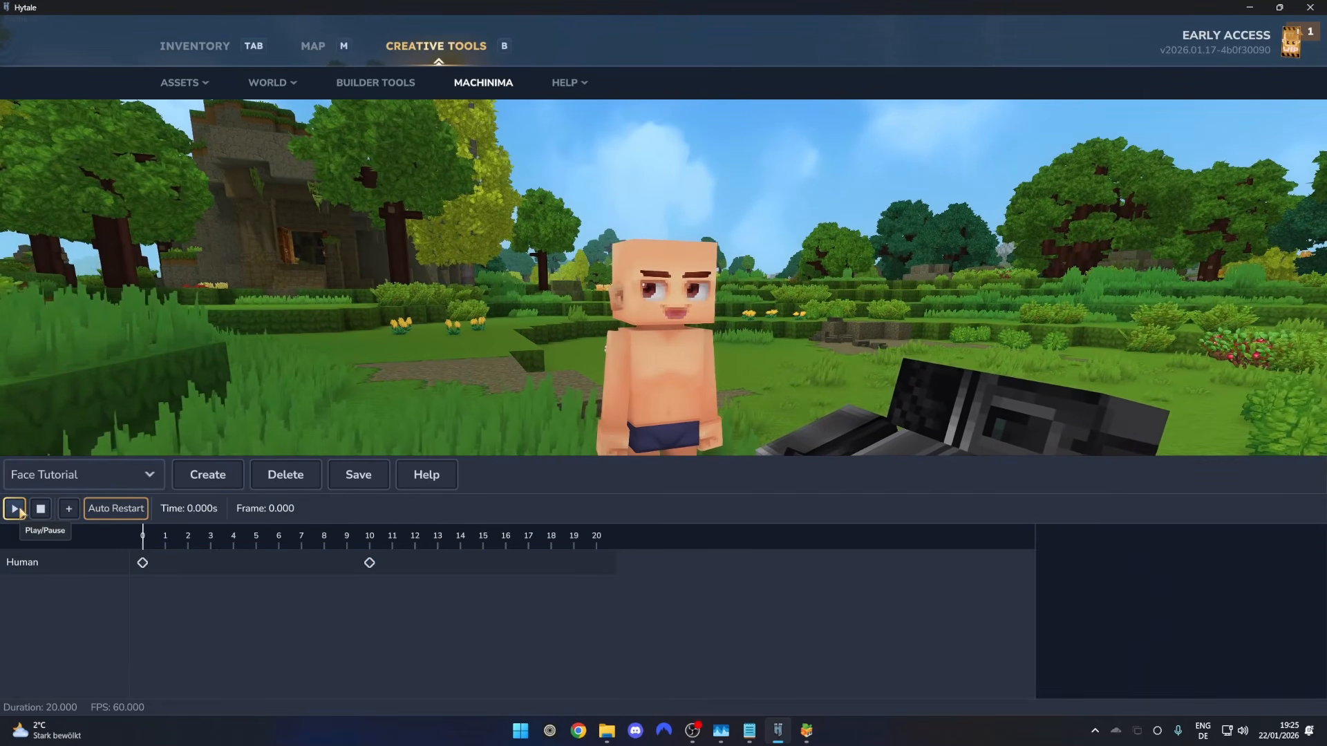
Leave the Machinima editor and view the Human actor's facial animation up close with the Machinima tool put away.
key(Escape)
key(w)
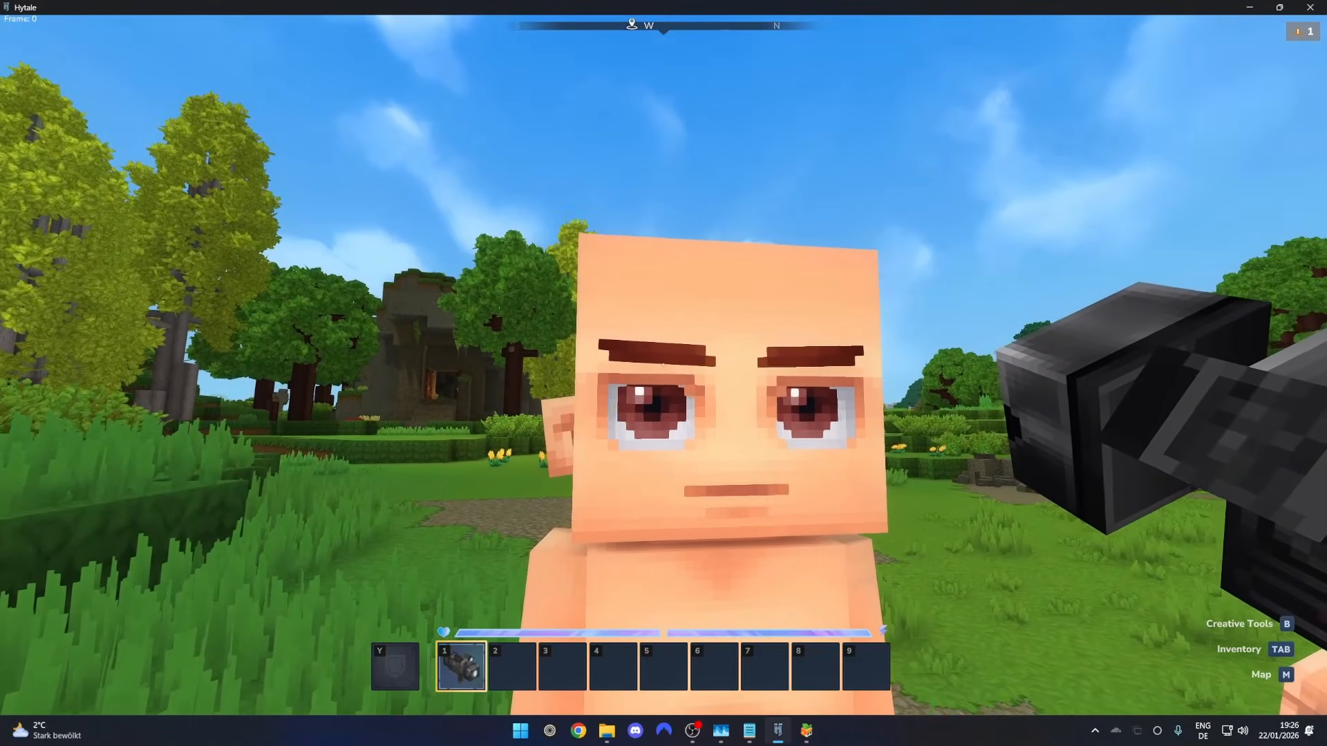
key(2)
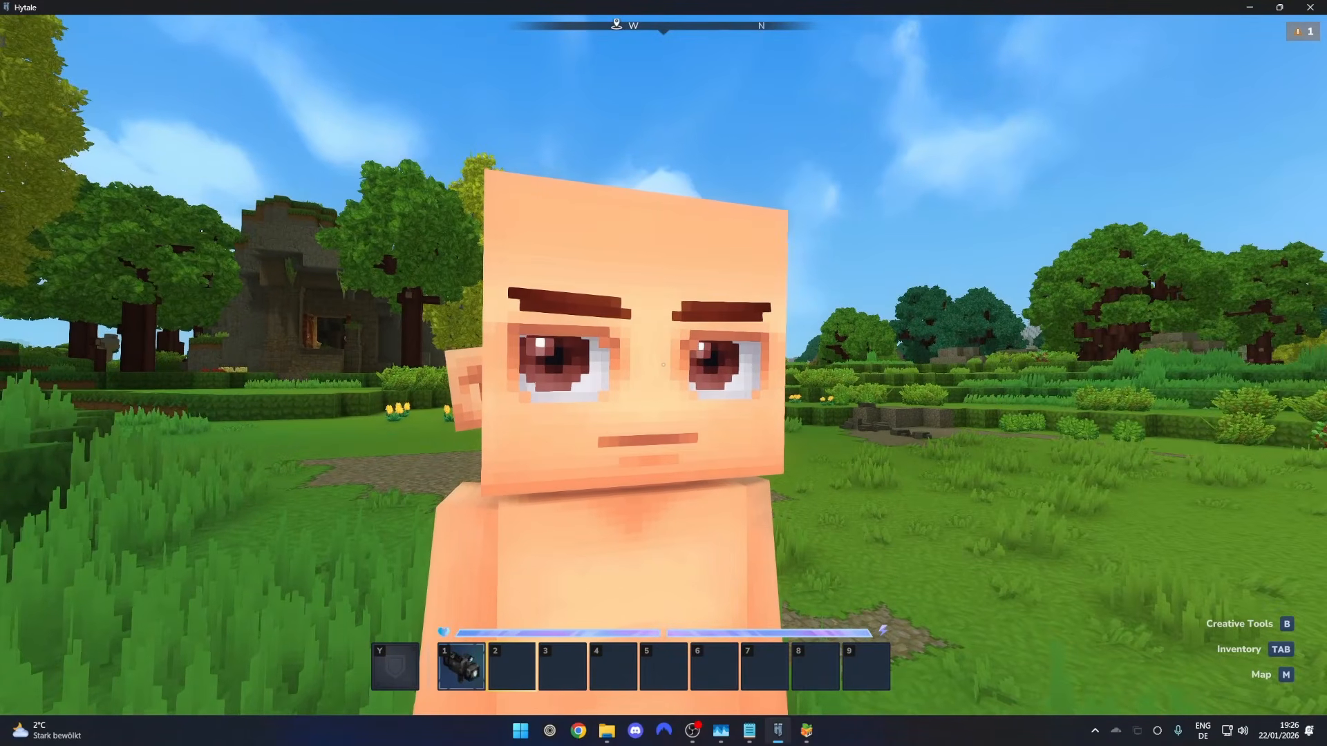